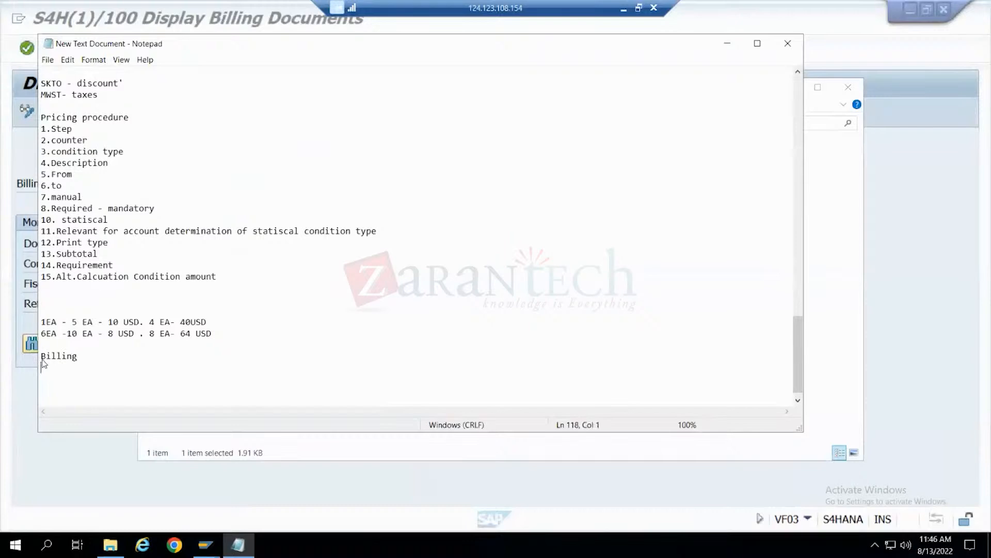
- Switch to SAP and open the first F2 billing document dated 08.10.2017 from the list of possible billing documents
click(2, 425)
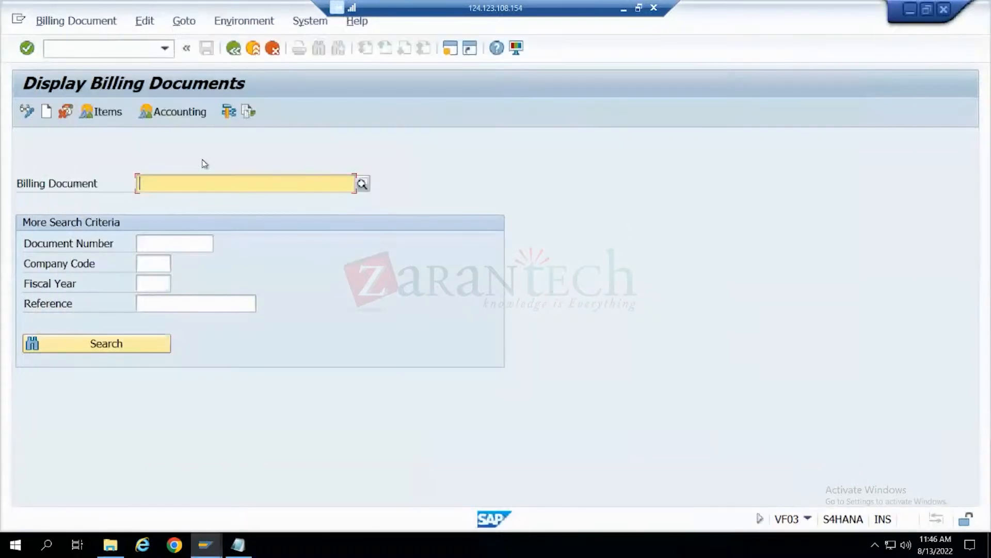
key(ctrl+v)
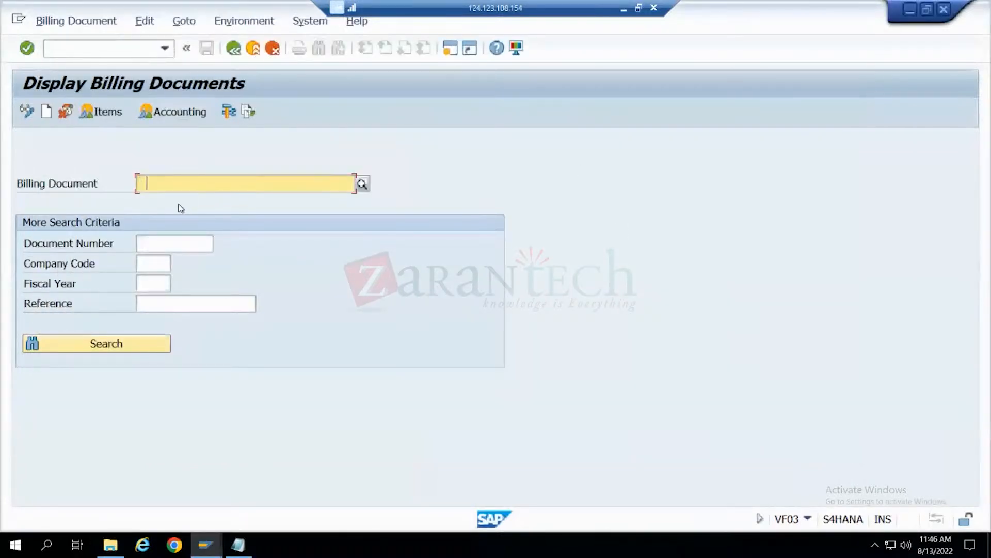
click(363, 183)
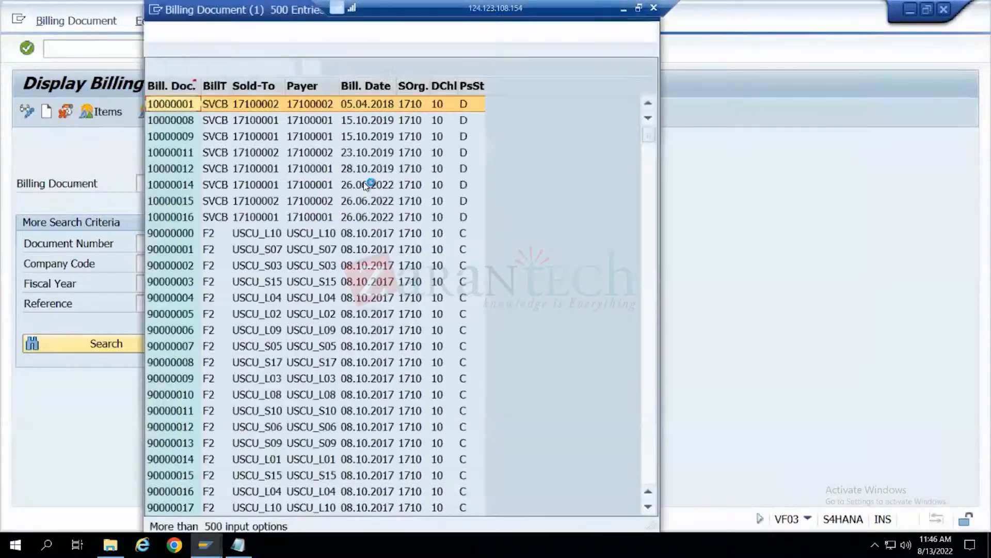
double_click(184, 234)
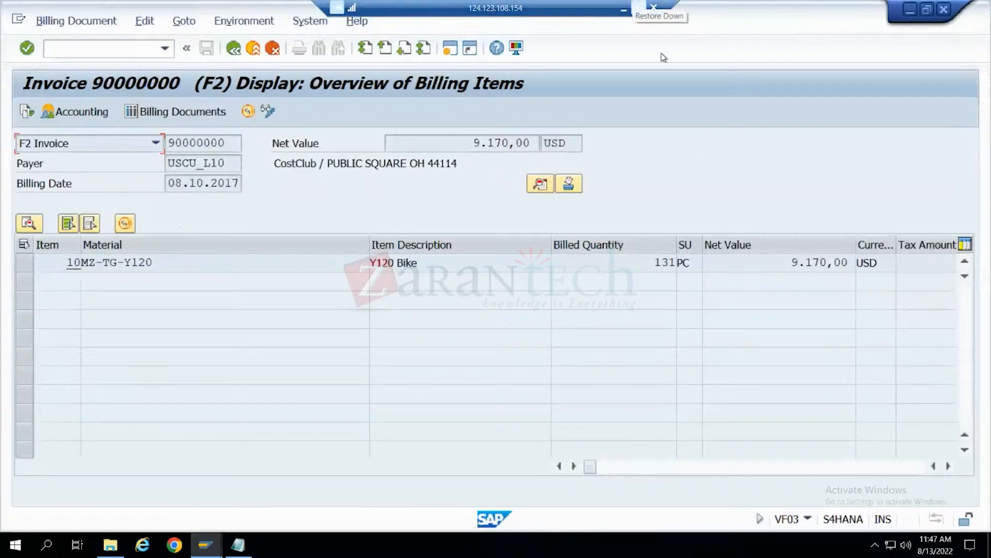
- Review the sales order and partner type notes in Notepad, and examine the material and description of the invoice's item in SAP
click(237, 545)
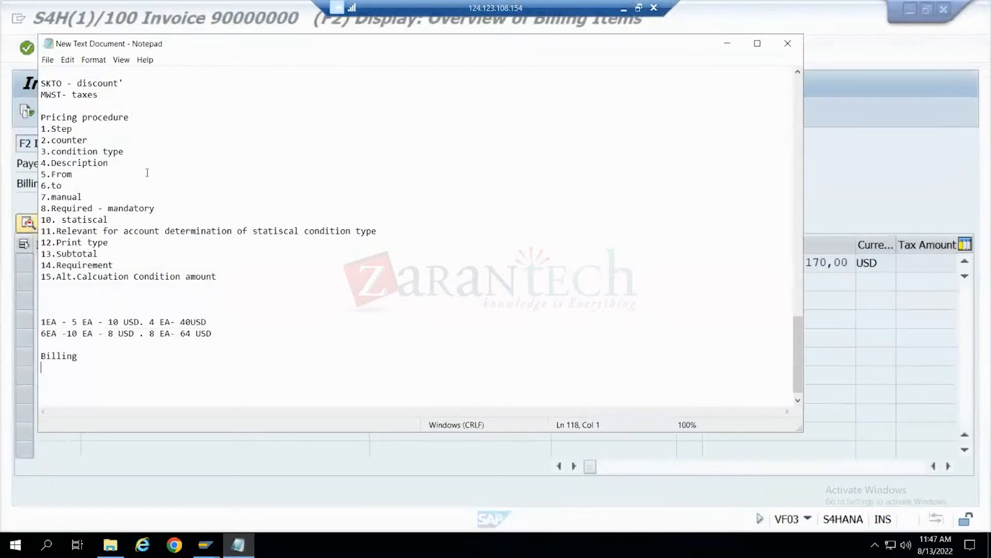
scroll(147, 173, up, 20)
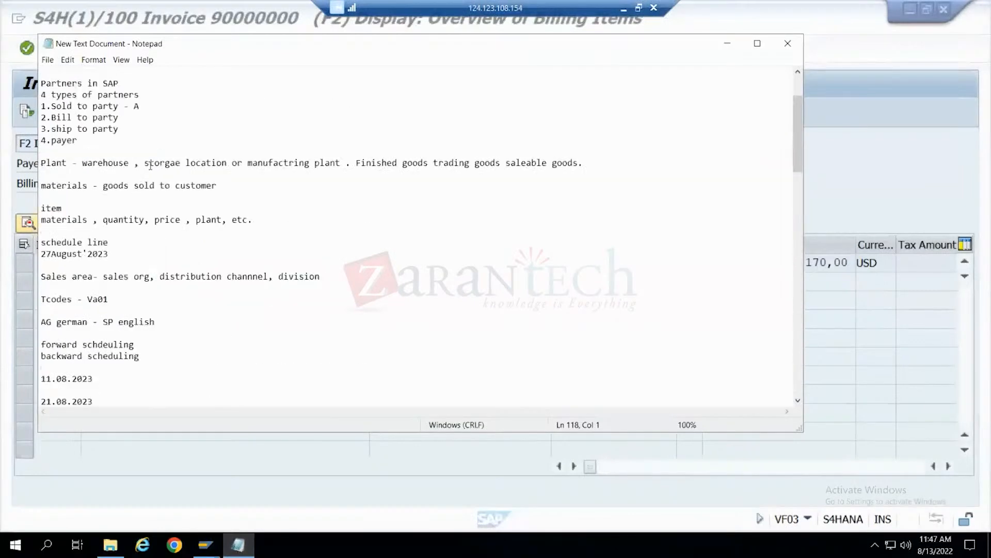
scroll(153, 161, up, 3)
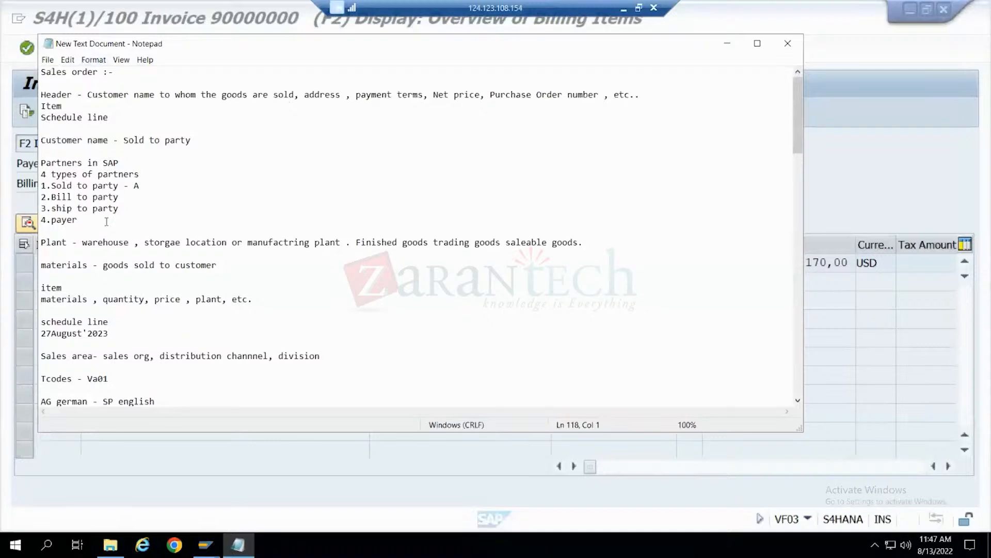
scroll(106, 223, down, 2)
scroll(101, 221, down, 1)
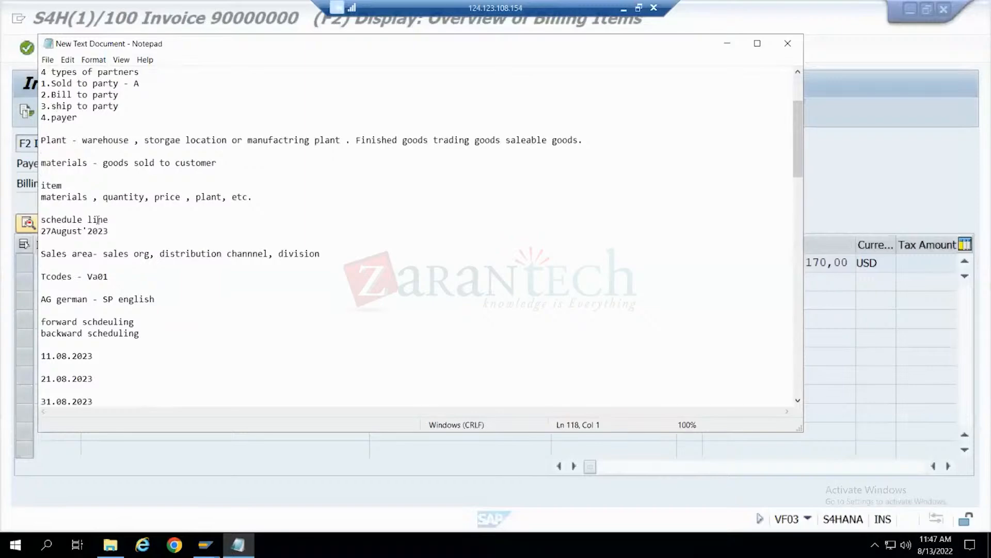
scroll(98, 220, down, 20)
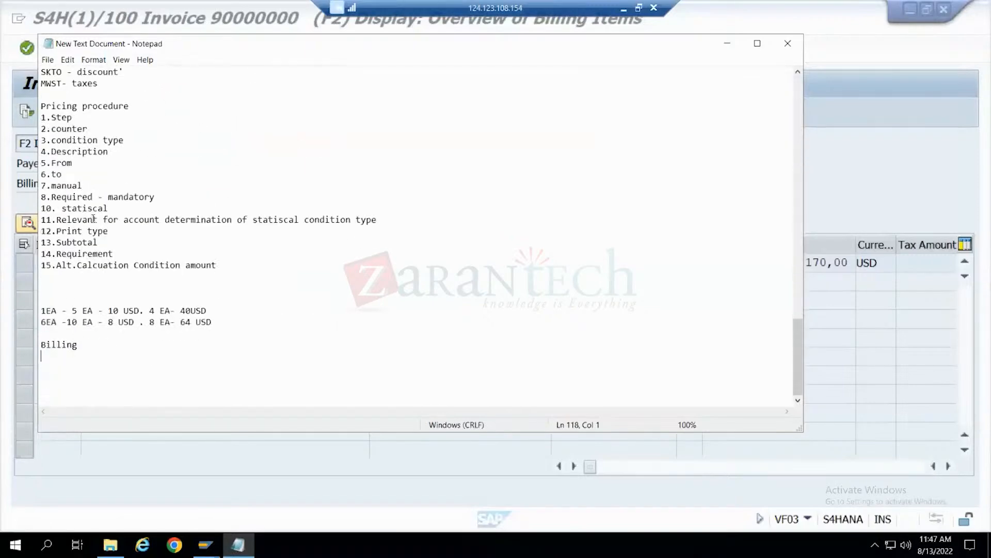
click(730, 44)
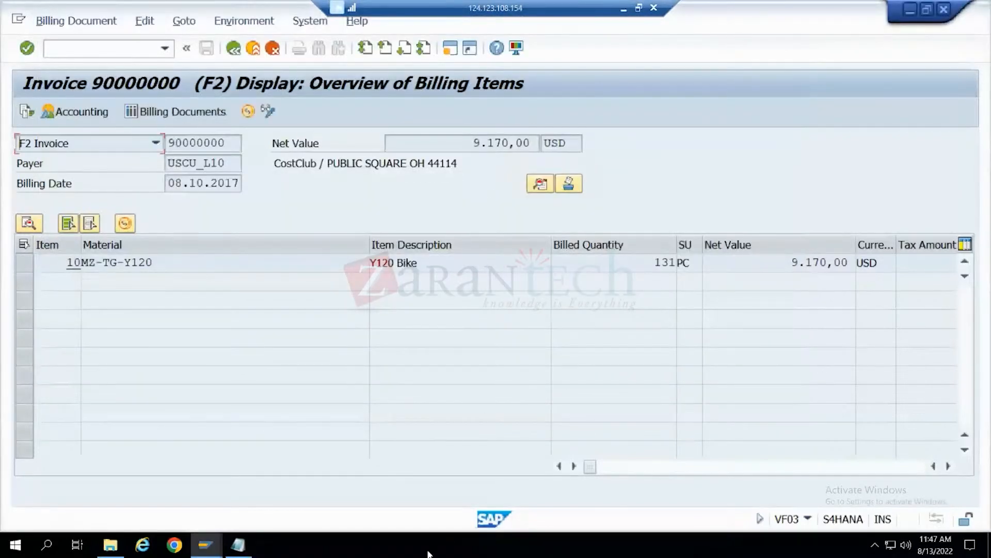
drag(150, 258, 61, 261)
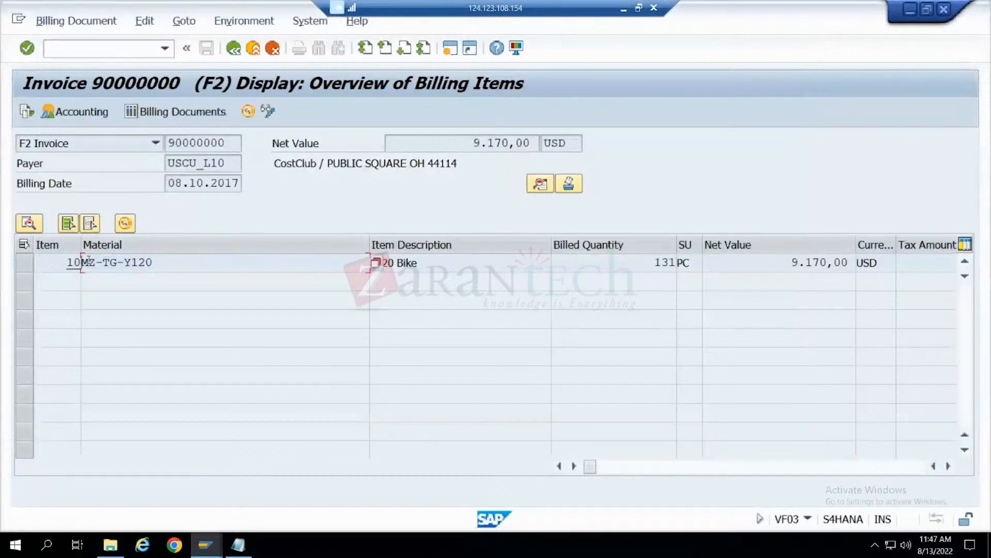
click(494, 257)
- Extend the Billing heading at the end of the Notepad notes to read "Billing / Invoice"
click(238, 545)
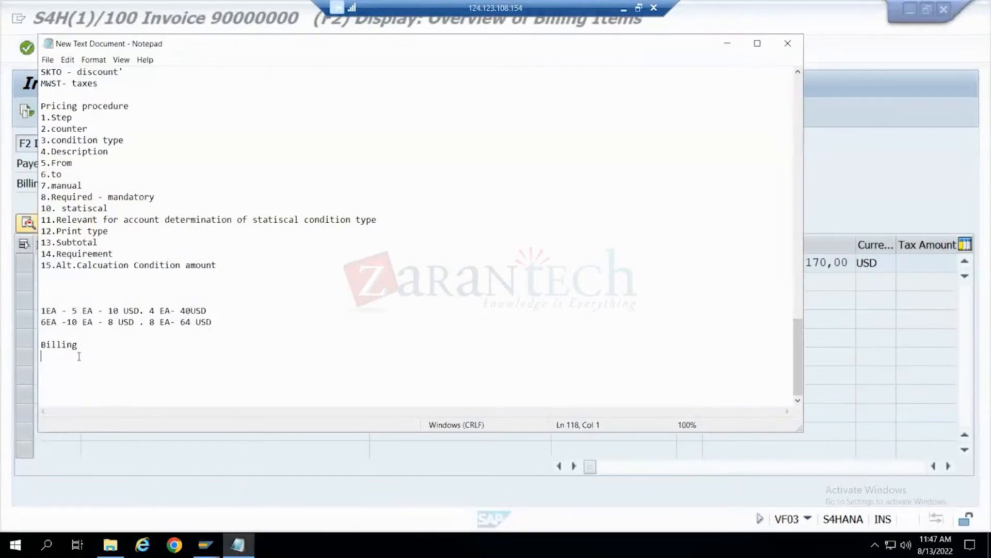
text(/ Invo)
text(icre)
key(BackSpace)
key(BackSpace)
text(e)
- Add the line "after Delivery is received by customer" below the Billing / Invoice heading
key(Return)
text(Delivery)
key(Home)
text(after)
click(151, 359)
text(is received)
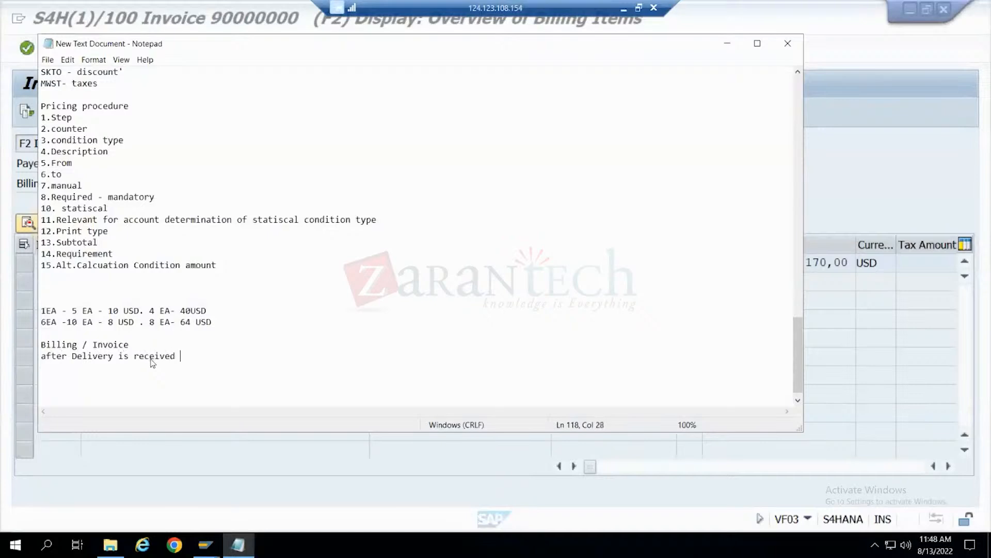
text( by customer)
- Review the goods issue and Invoicing entries in the notes, along with the delivery line under Billing / Invoice
scroll(143, 159, up, 20)
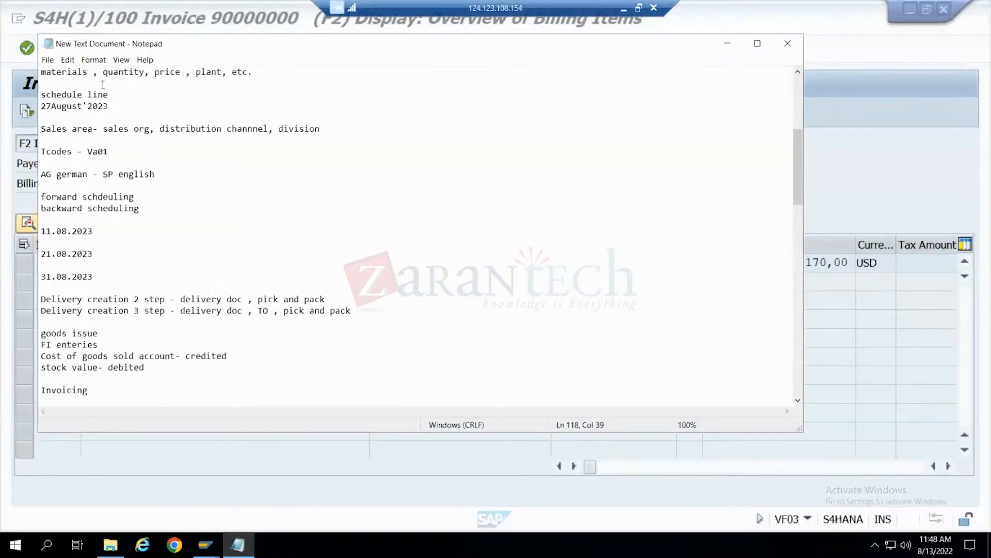
scroll(136, 127, up, 3)
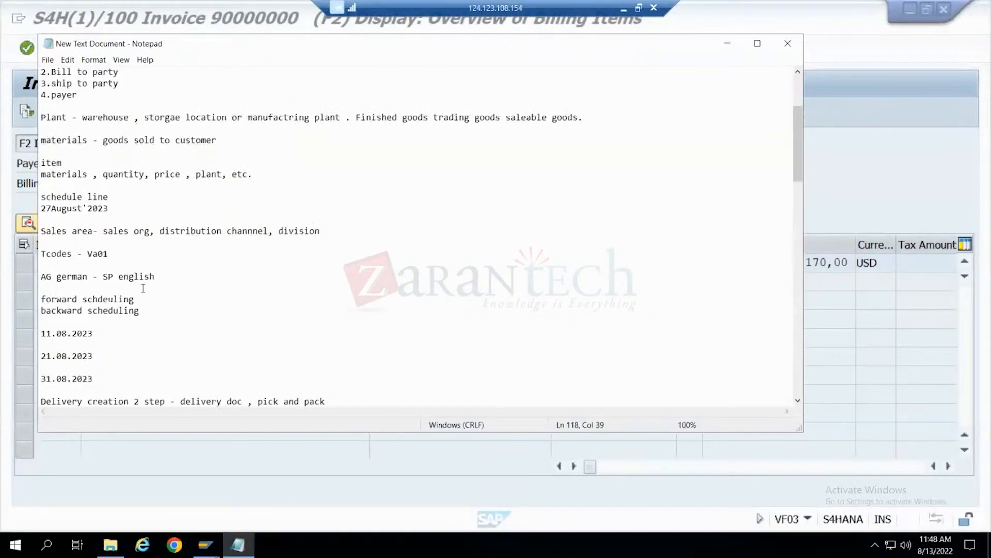
scroll(185, 367, down, 4)
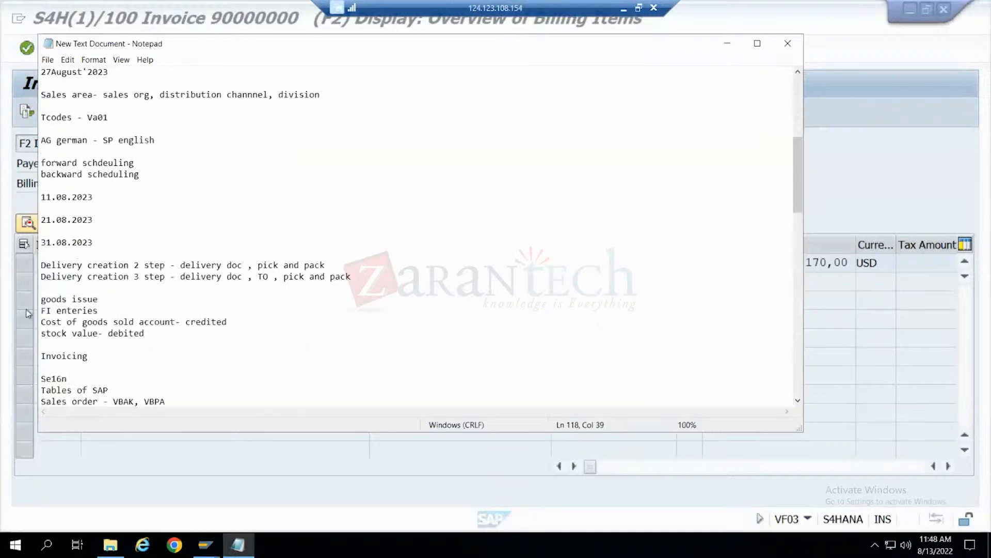
drag(40, 299, 200, 340)
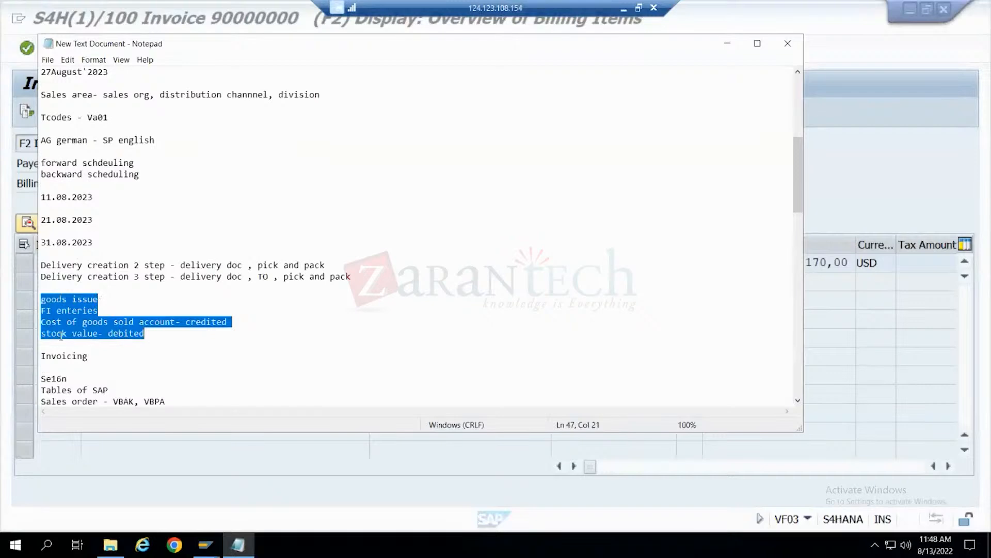
click(91, 360)
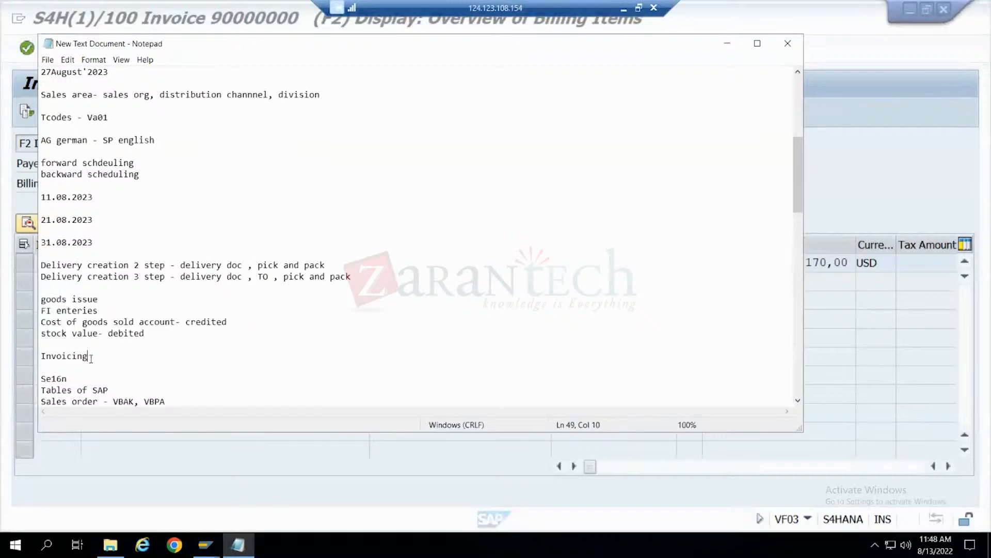
drag(90, 358, 70, 358)
click(51, 362)
scroll(103, 348, down, 12)
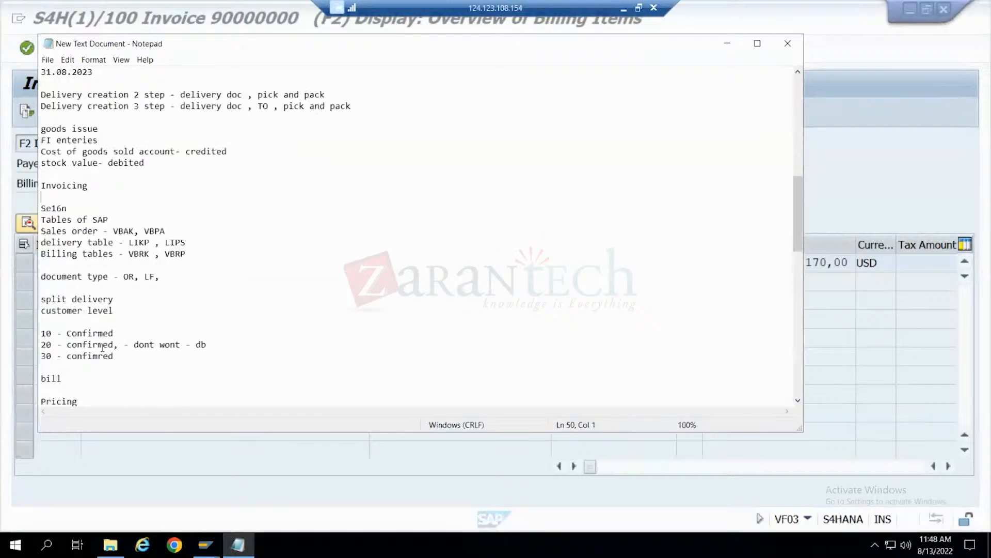
scroll(102, 348, down, 12)
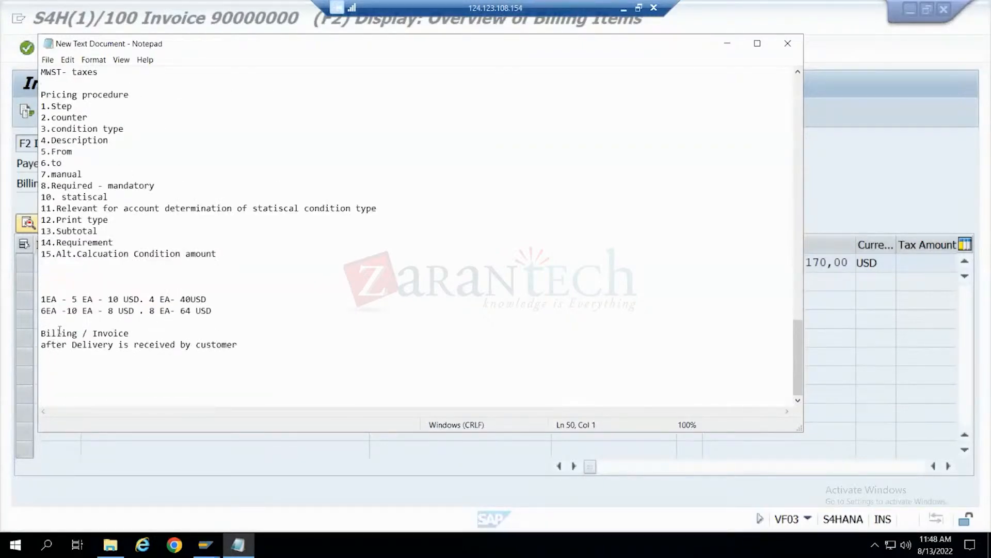
drag(74, 343, 119, 344)
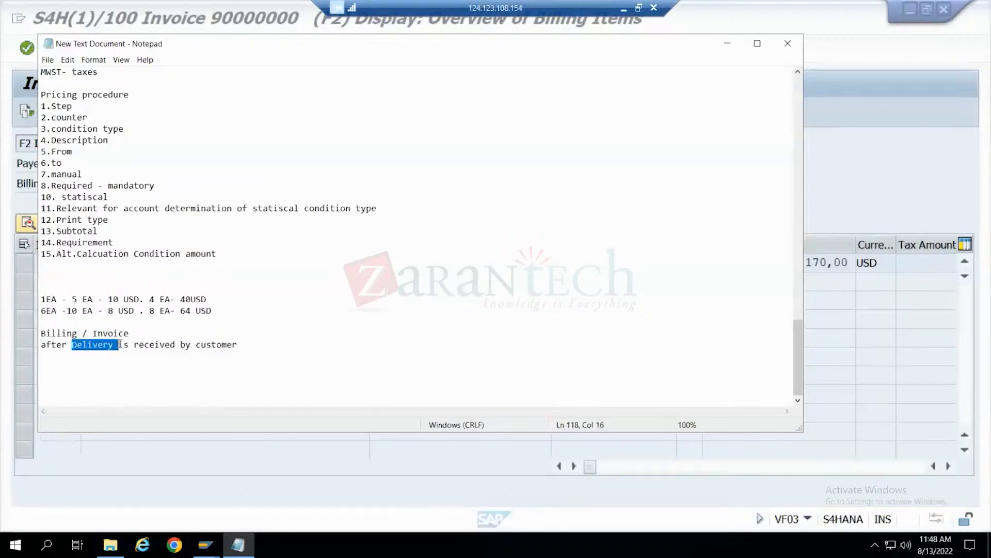
click(724, 45)
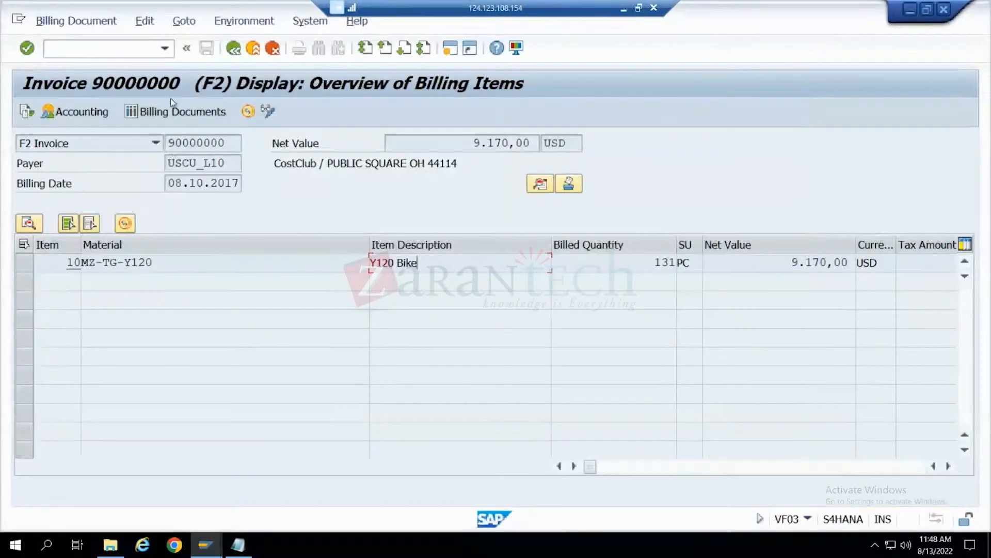
- Examine the invoice's payer, header partners and header details in SAP, and return to the overview of billing items
drag(227, 163, 153, 173)
click(541, 184)
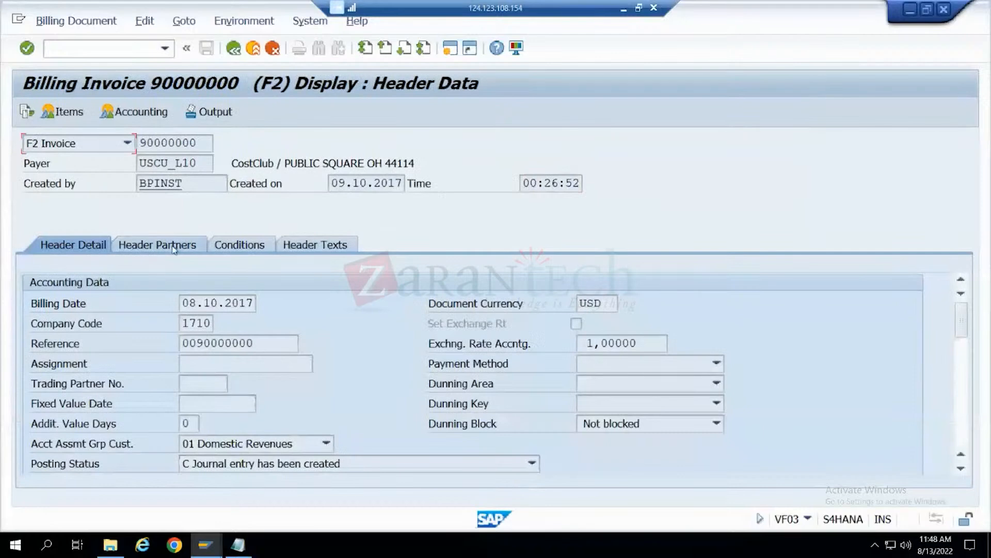
click(174, 247)
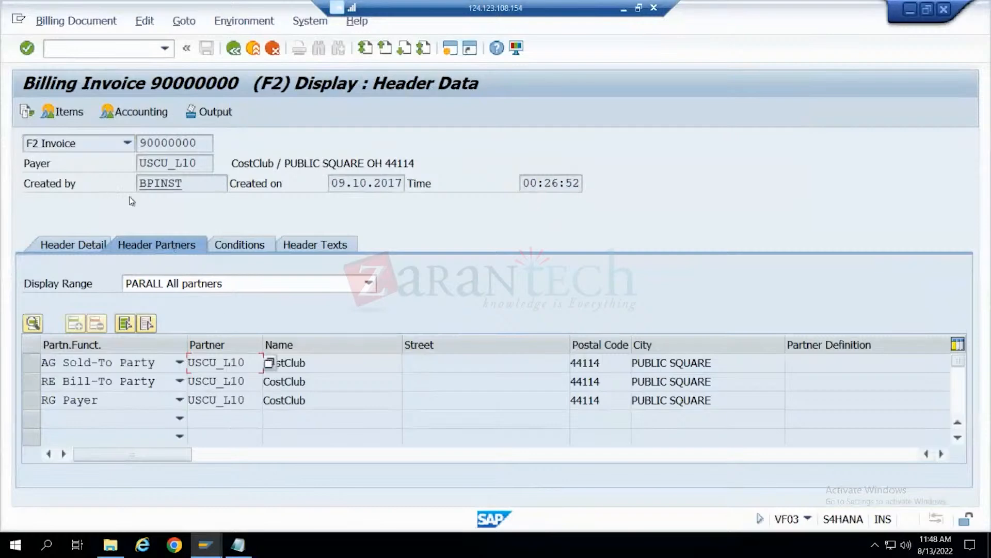
click(80, 242)
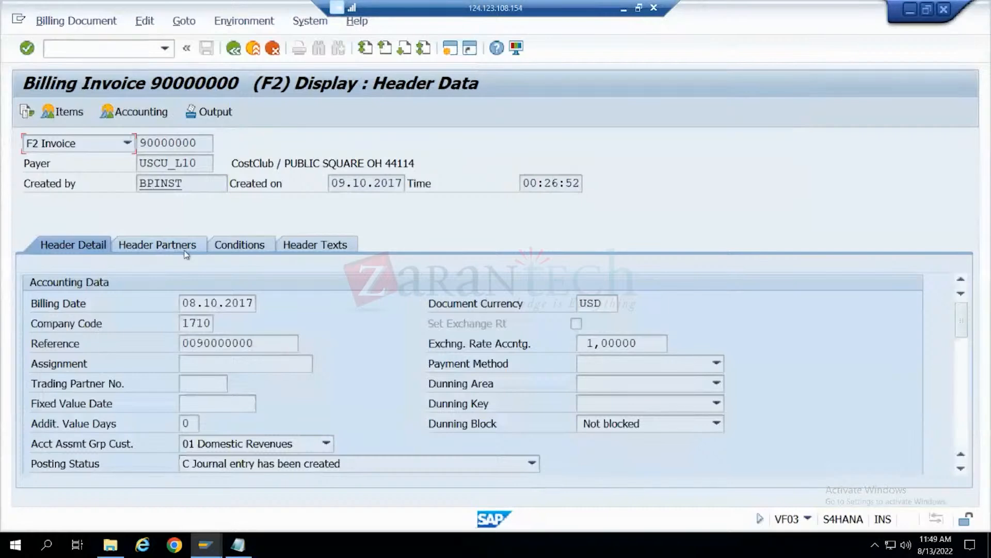
click(233, 48)
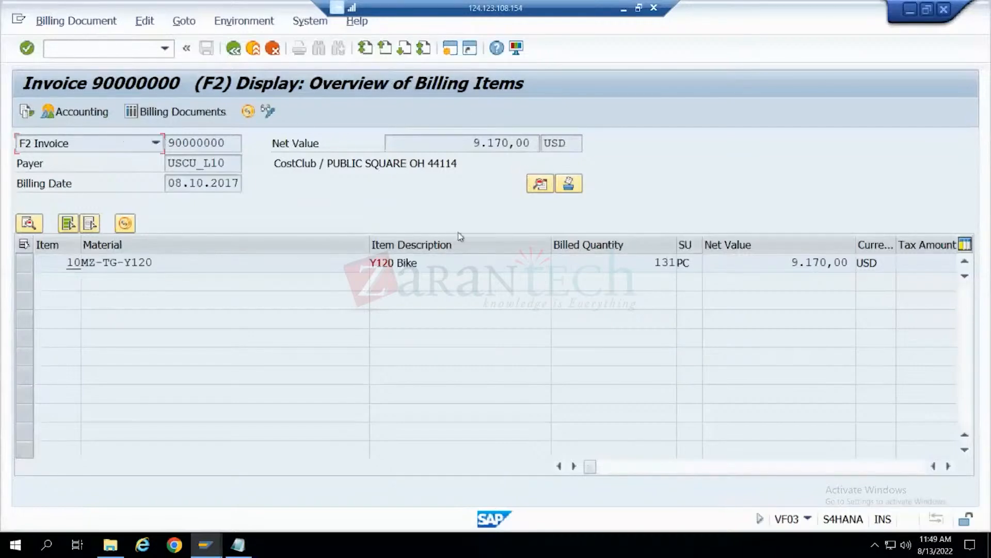
- Examine the pricing conditions and item details of the Y120 Bike item in the invoice
double_click(465, 266)
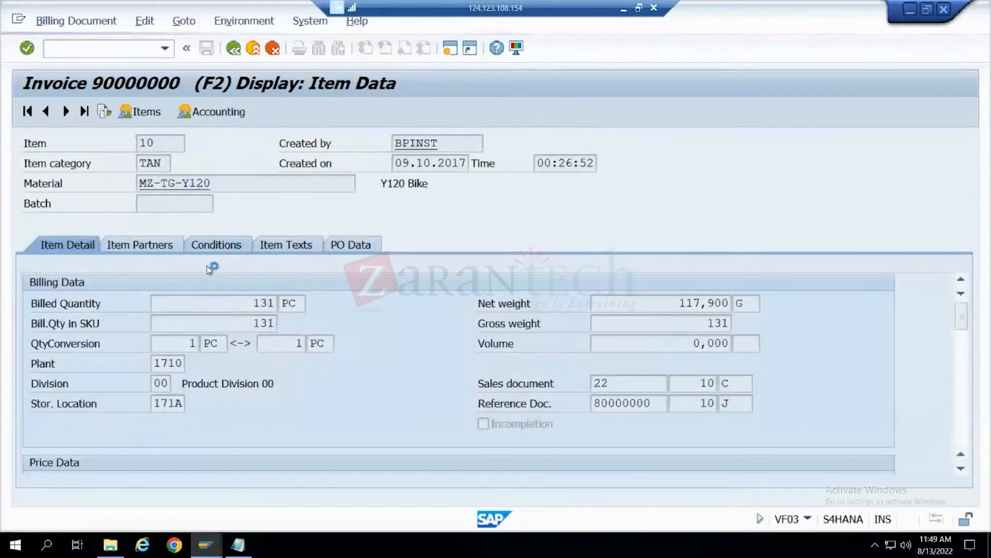
click(217, 245)
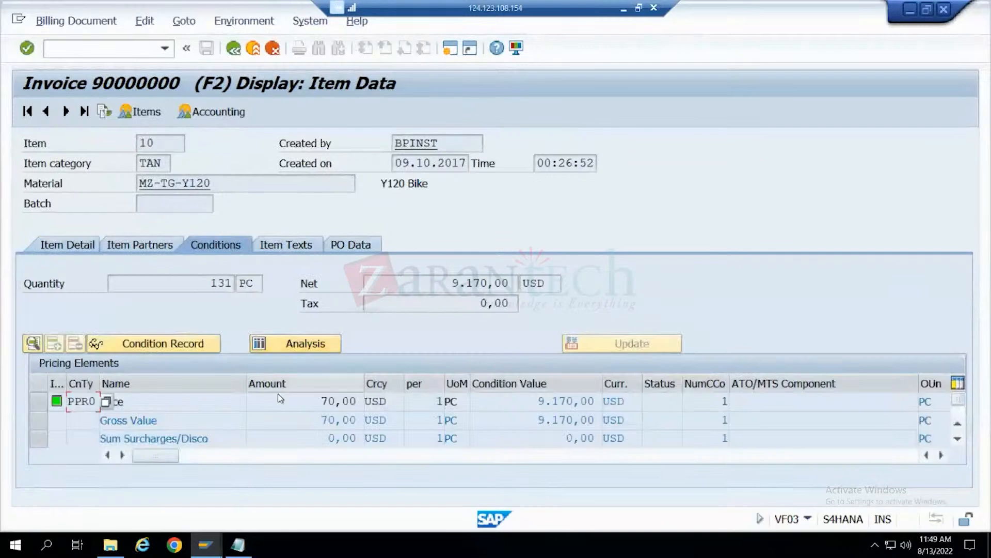
click(349, 402)
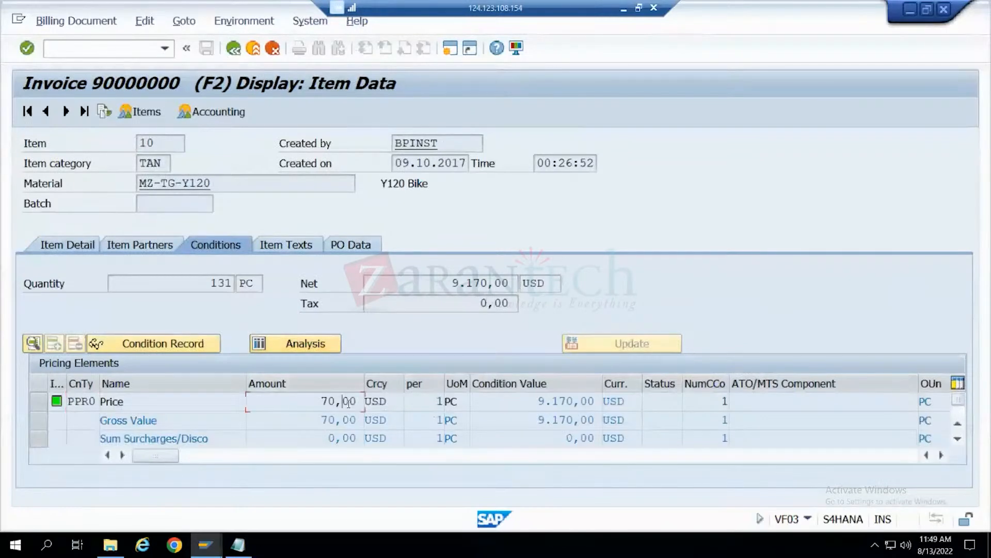
scroll(348, 403, down, 5)
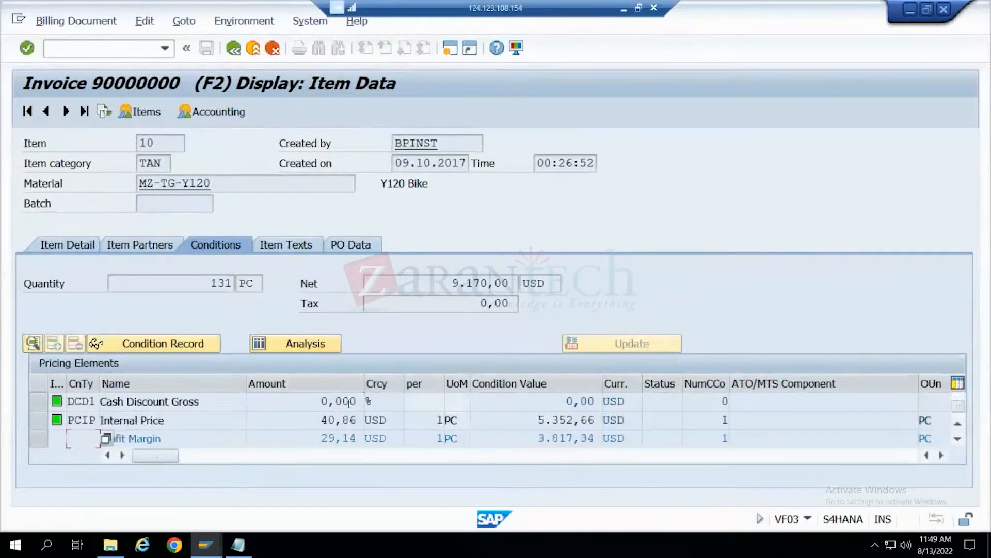
scroll(349, 402, up, 4)
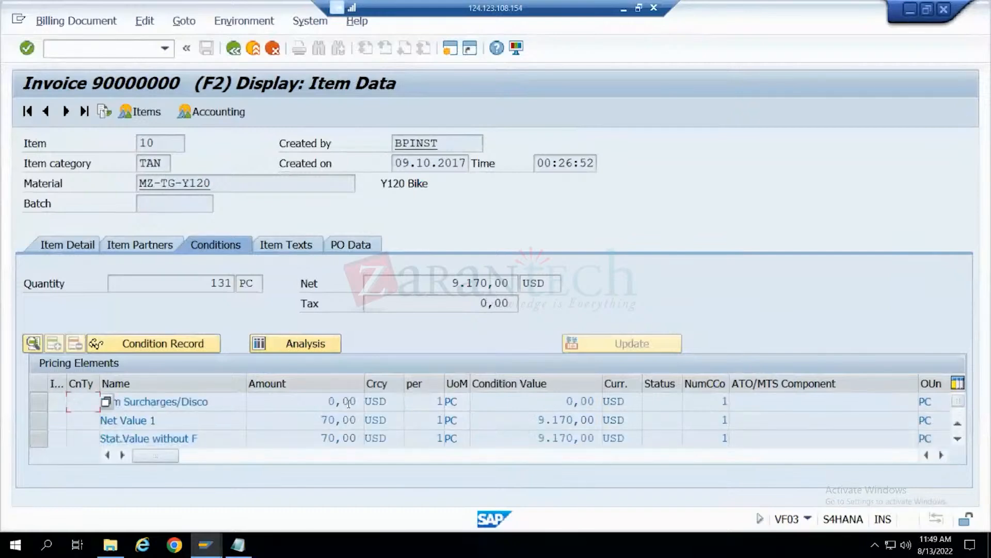
scroll(350, 408, up, 2)
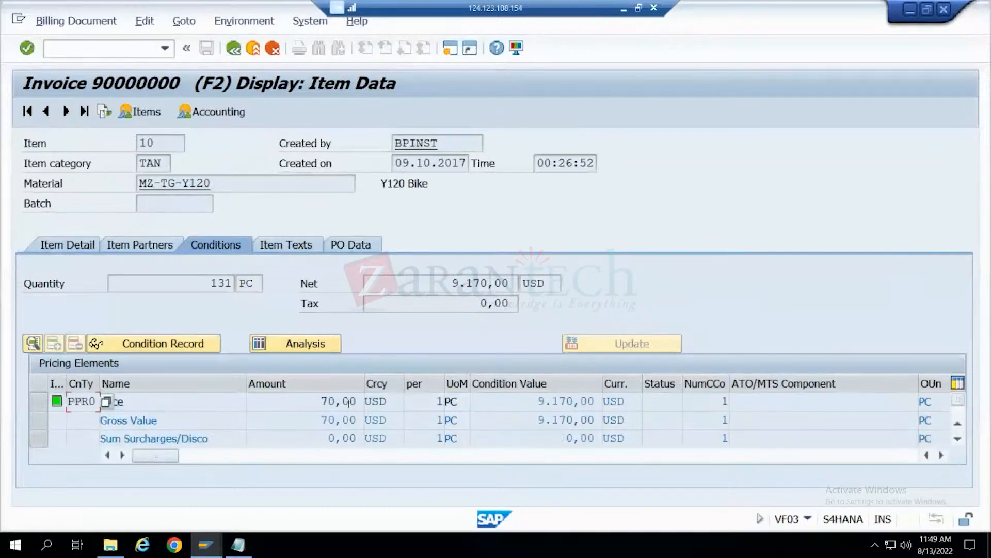
click(58, 252)
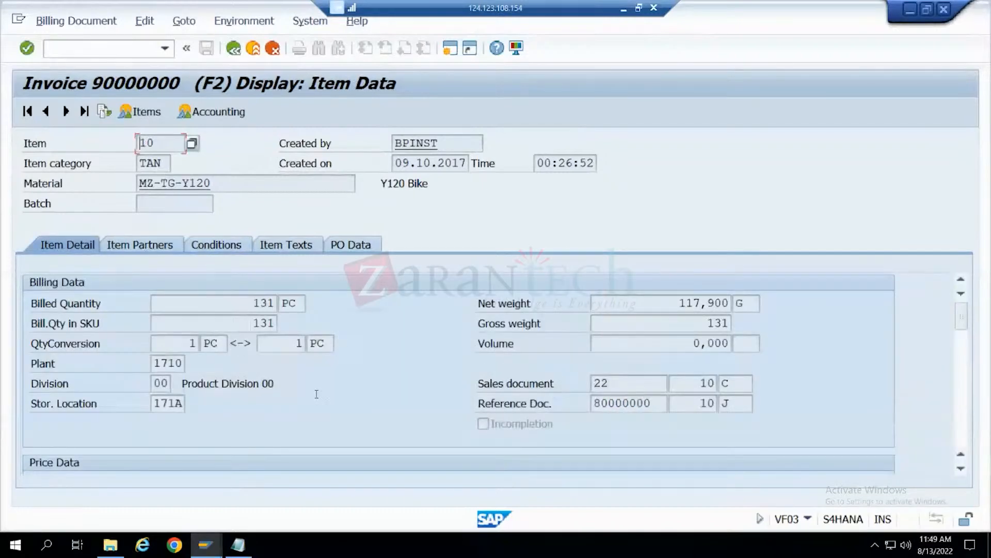
- Add the line "Delviery - Qty" at the end of the Notepad notes, below the Billing / Invoice section
click(238, 544)
click(182, 374)
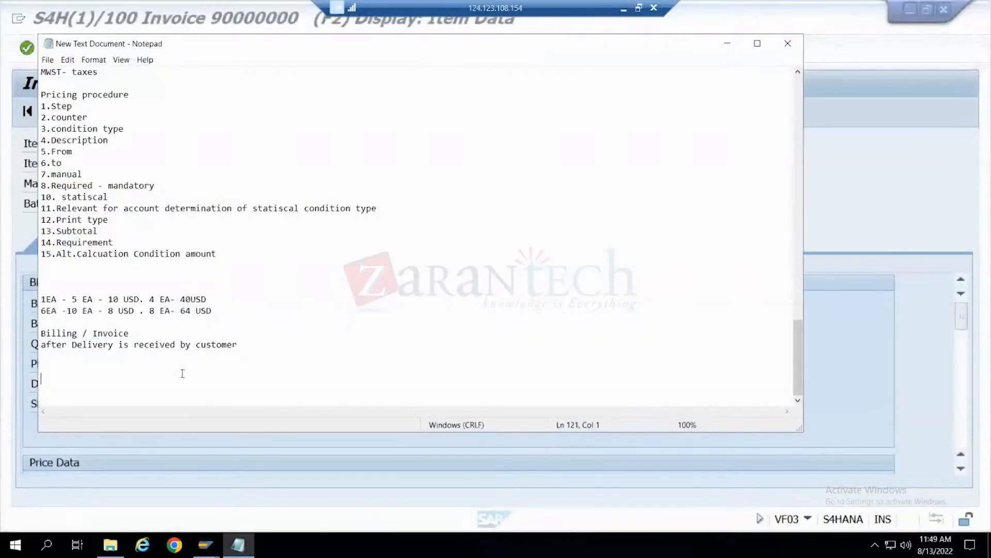
text(Delviery - Qty)
scroll(59, 240, up, 3)
scroll(59, 240, down, 3)
- Insert the line "3 materails - SO" above the "Delviery - Qty" line, followed by a blank line
key(Down)
text(ma)
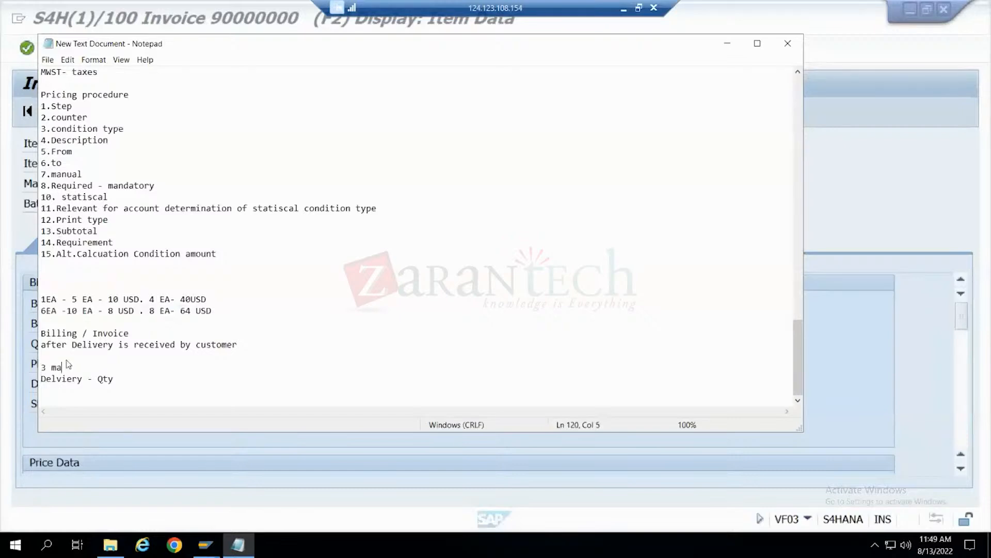
text(terails - SO)
key(Return)
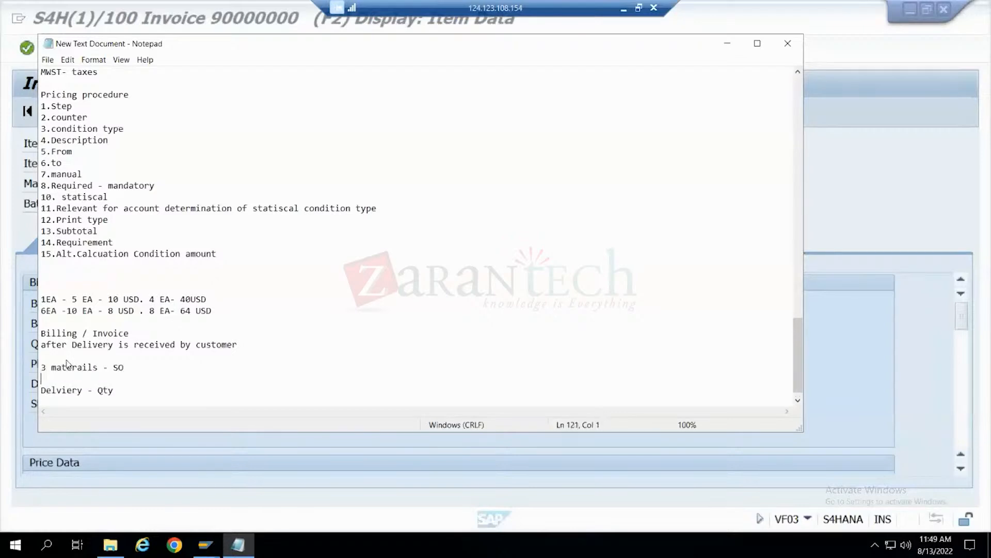
- Enter "2 - Delivery" on the empty line below "3 materails - SO" in the notes
text(2 - Delivery)
scroll(90, 378, down, 1)
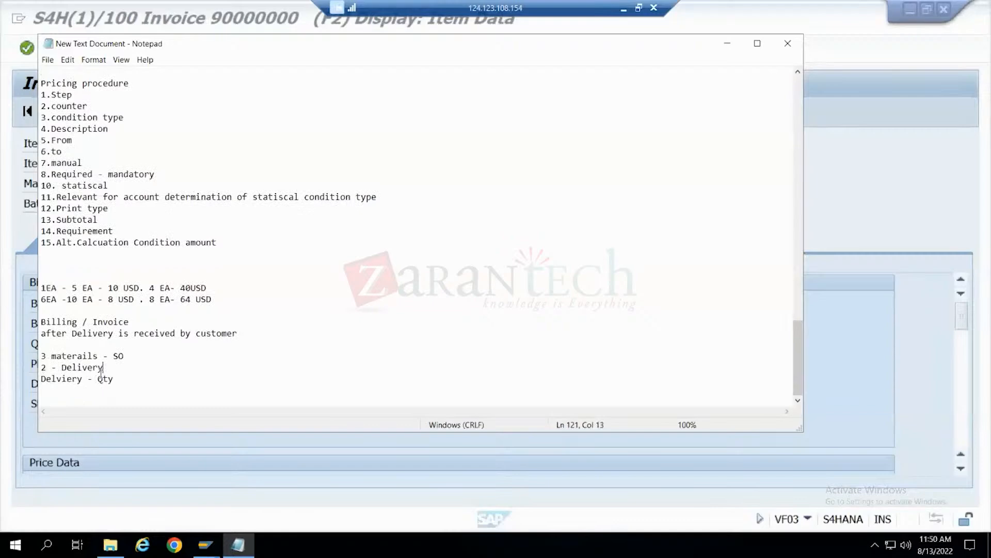
- Add the line "Invoice - 2" below "2 - Delivery" and remove the "Delviery - Qty" line
key(Return)
text(Invoice - 2)
drag(120, 391, 32, 391)
key(Delete)
click(43, 370)
drag(103, 369, 58, 366)
drag(57, 366, 53, 366)
click(123, 357)
click(727, 47)
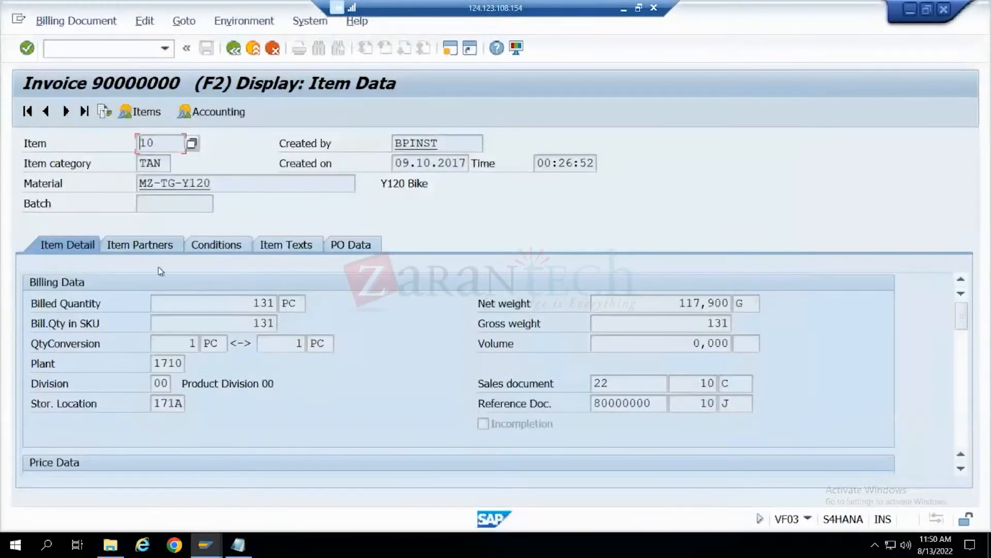
click(238, 545)
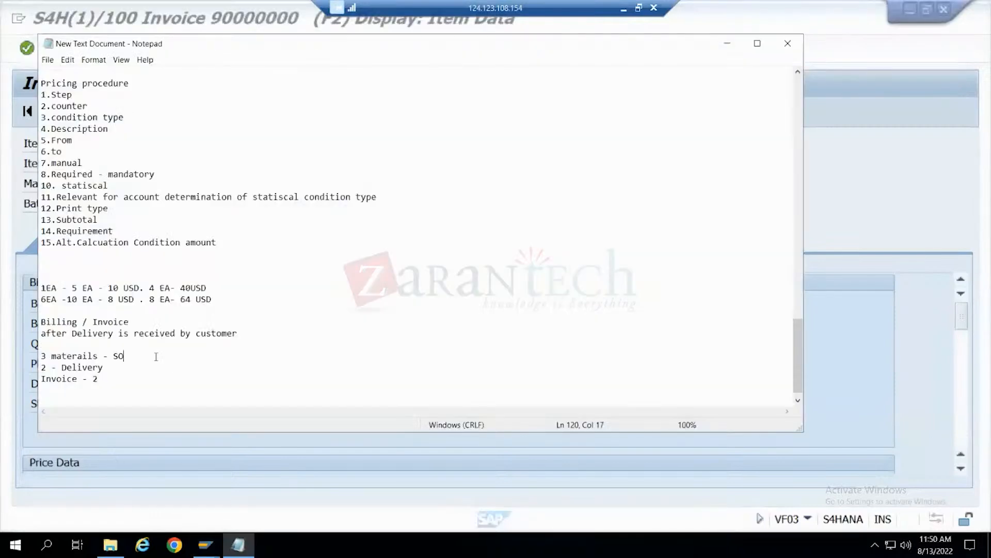
- Expand the abbreviation "SO" to "Sales Order" in the "3 materails" line of the notes
click(119, 356)
text(ales)
click(155, 358)
text(rder)
click(48, 356)
click(57, 368)
drag(103, 367, 31, 362)
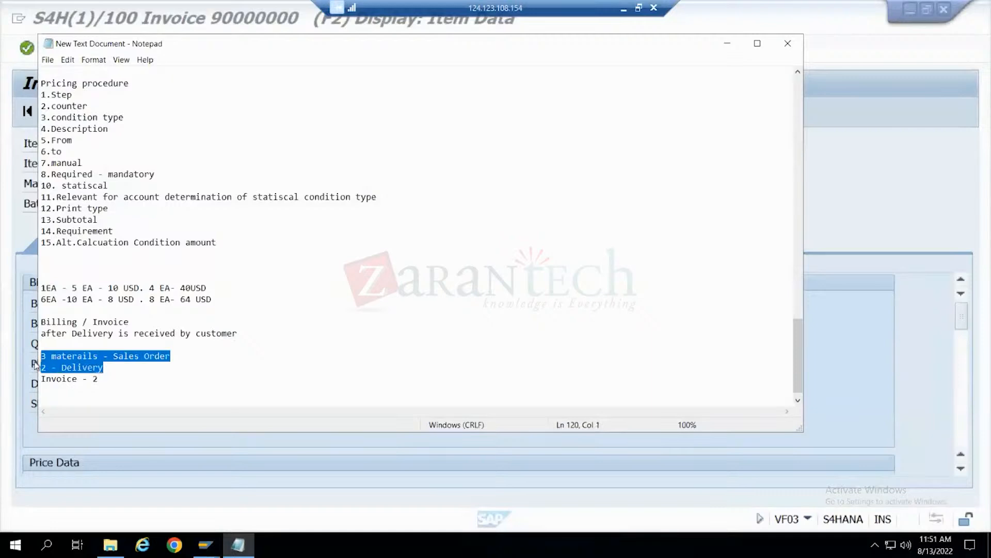
click(111, 370)
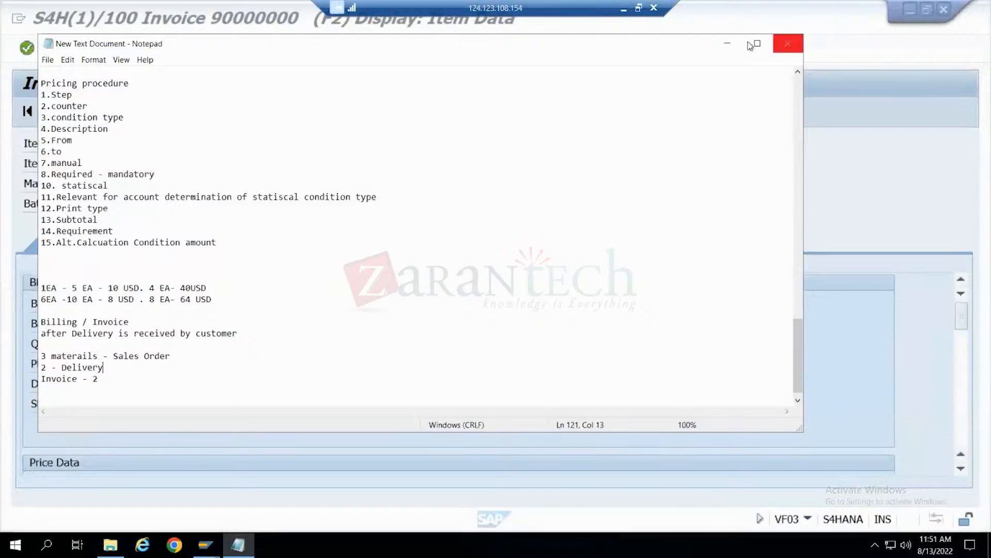
click(727, 43)
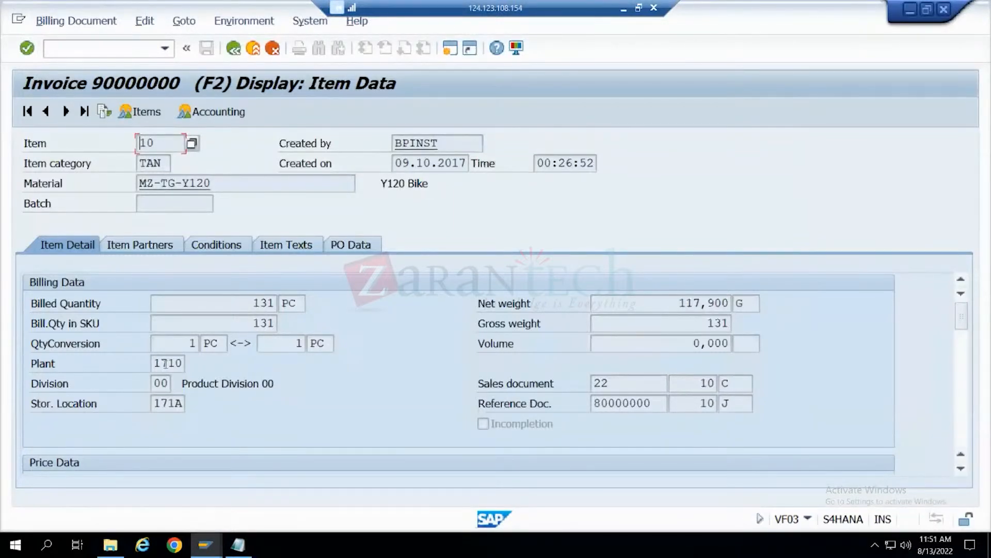
click(238, 544)
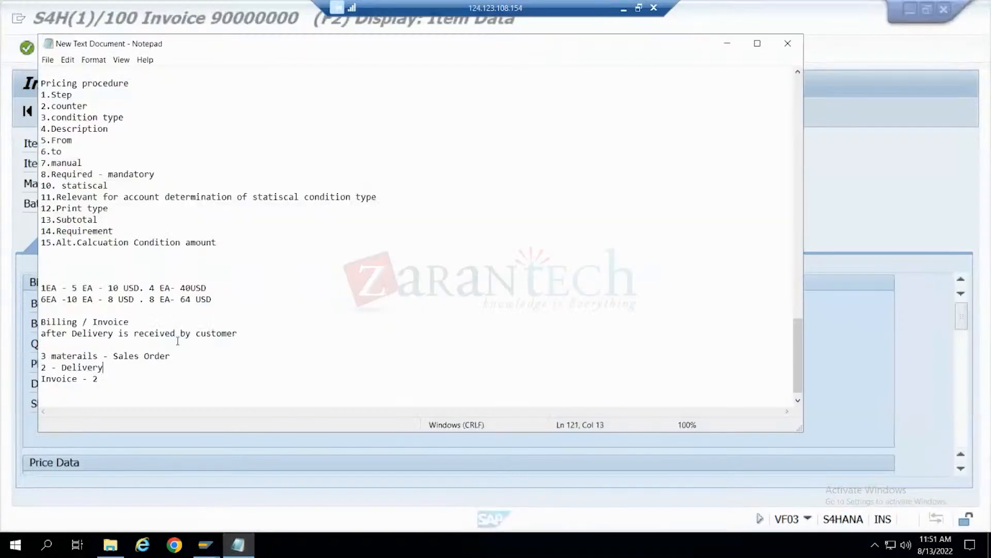
drag(210, 355, 36, 358)
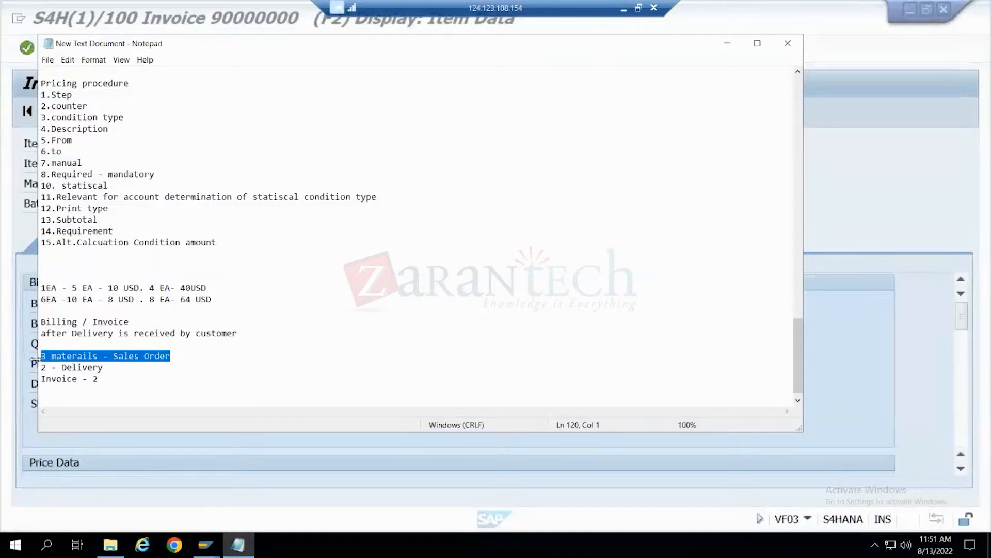
- Switch to SAP and examine the pricing conditions and texts of the Y120 Bike invoice item
click(728, 44)
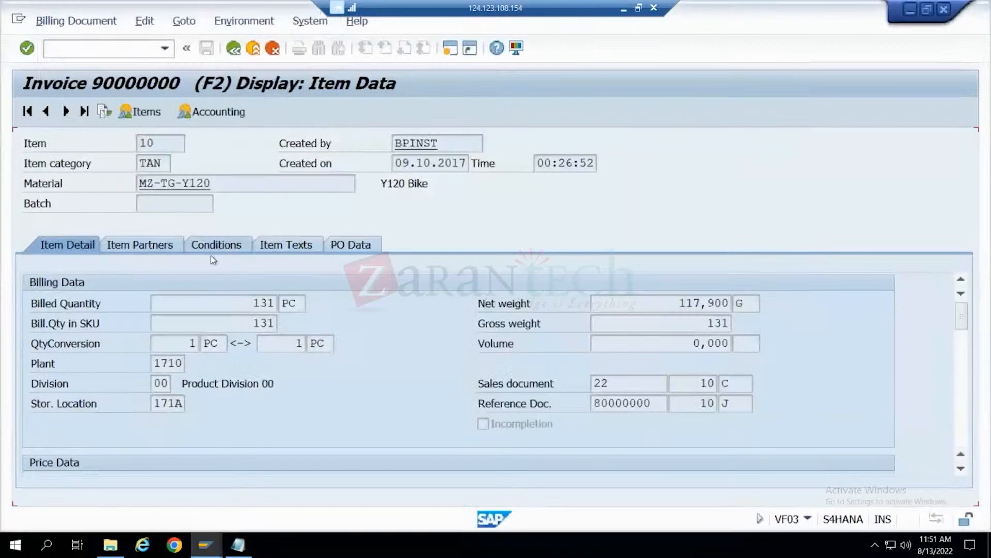
click(212, 251)
click(165, 408)
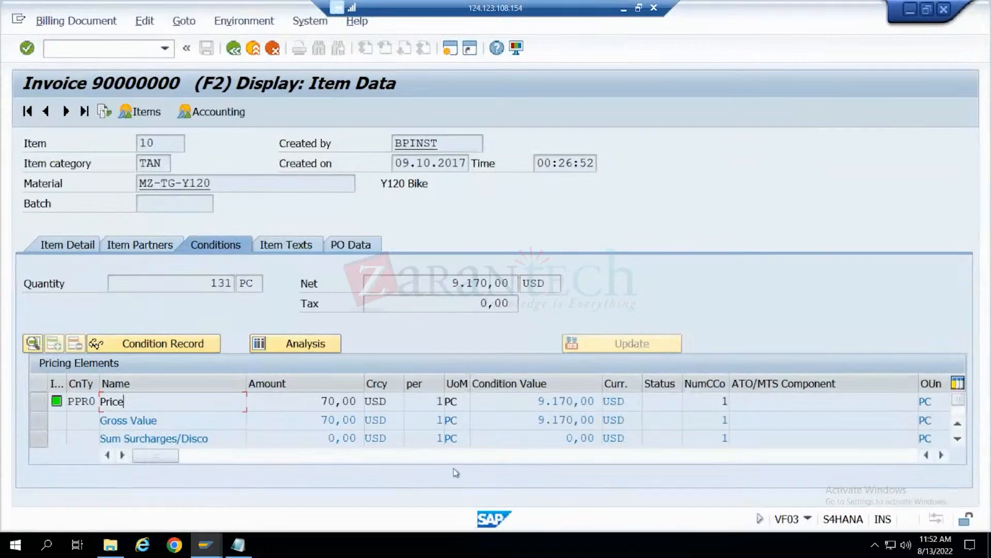
click(323, 443)
click(310, 245)
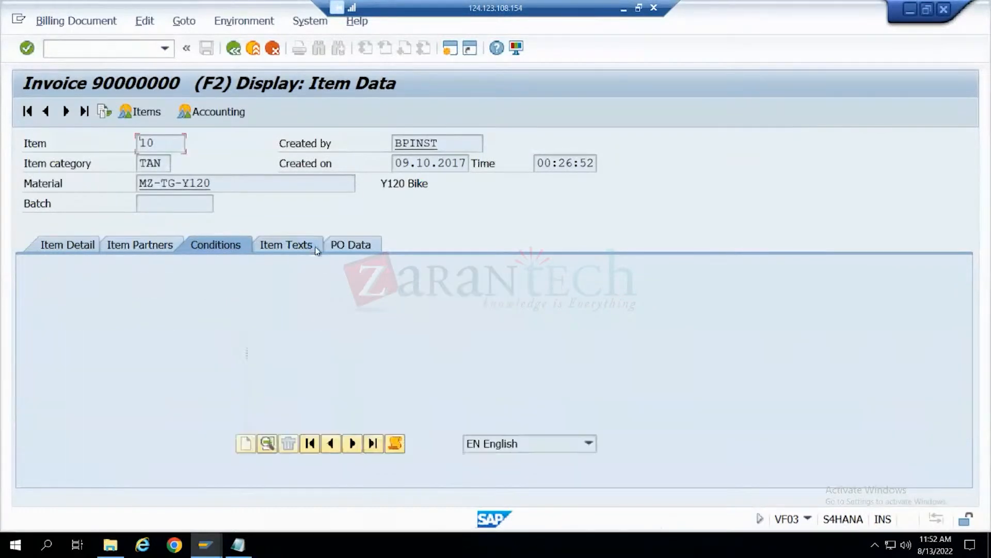
click(232, 247)
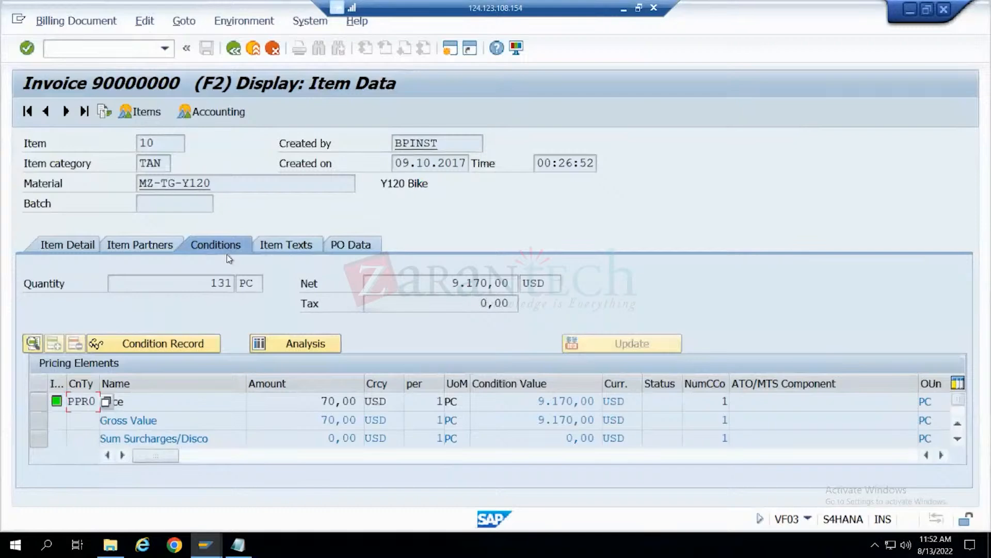
- Switch to Notepad and review the pricing notes above the Billing / Invoice section
click(240, 552)
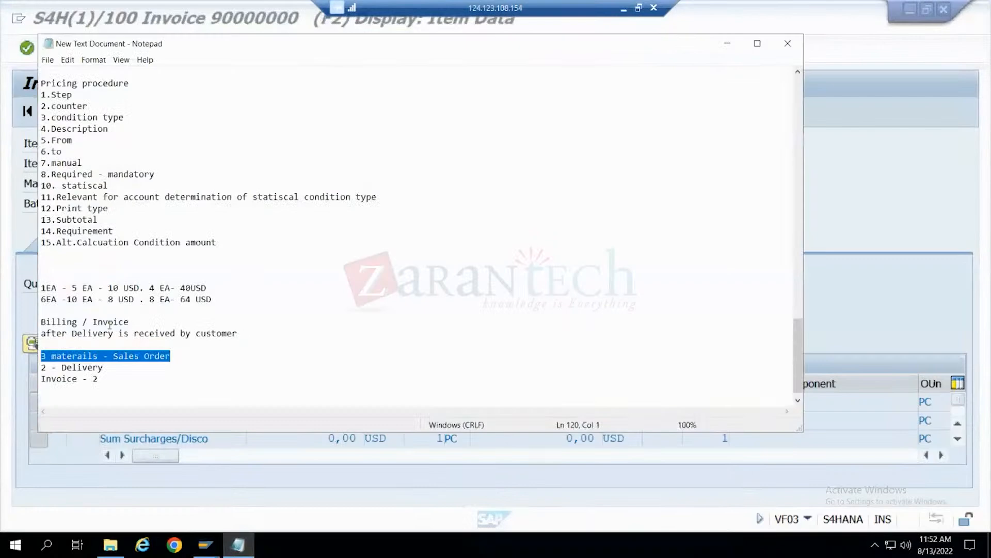
scroll(149, 309, up, 9)
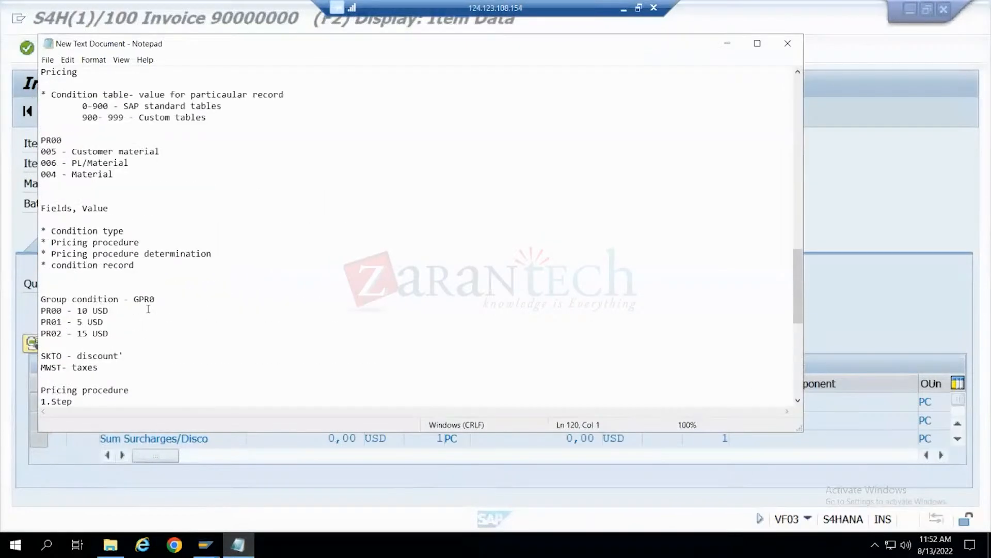
scroll(148, 309, down, 9)
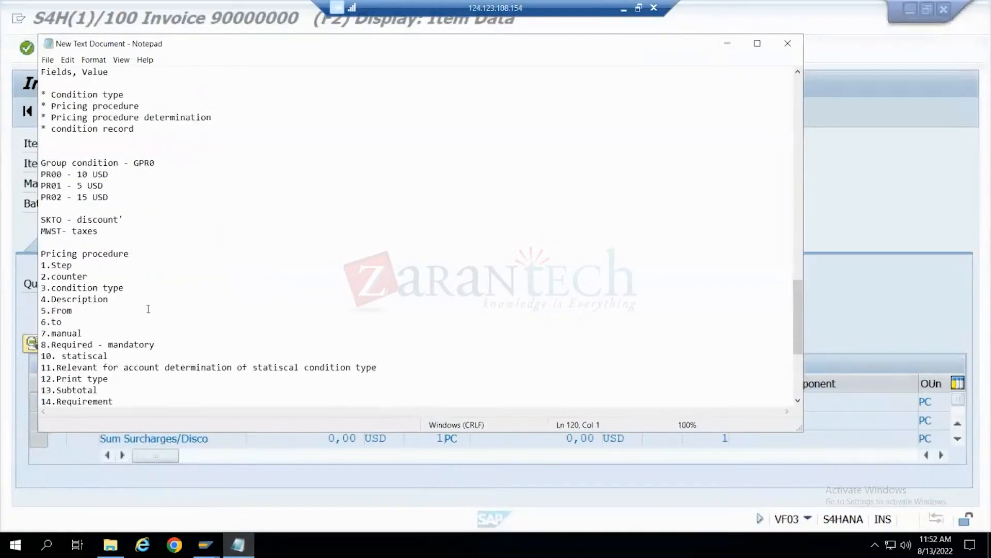
- Switch back to SAP, open a new session and display the SAP Reference IMG through transaction spro
click(728, 43)
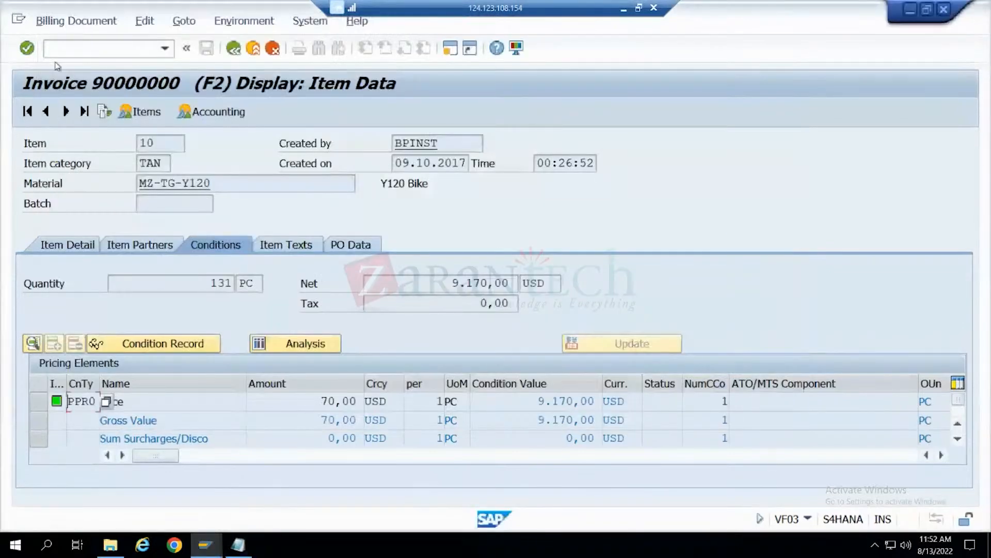
click(449, 48)
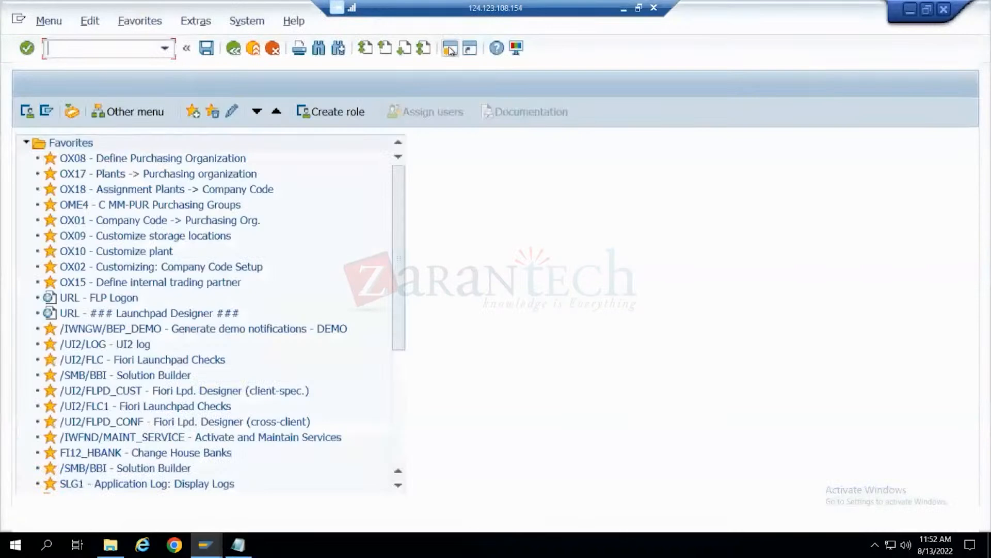
text(spro)
key(Return)
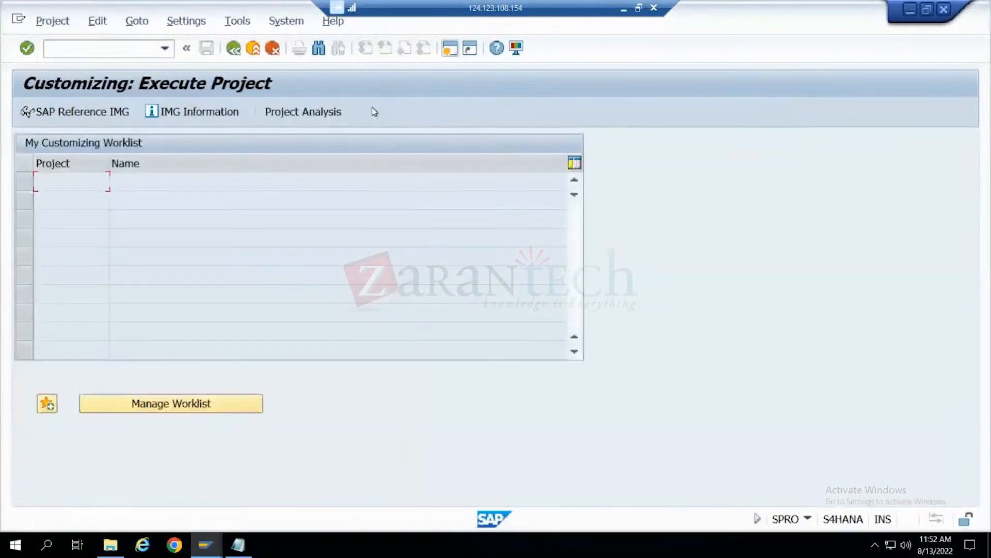
key(F5)
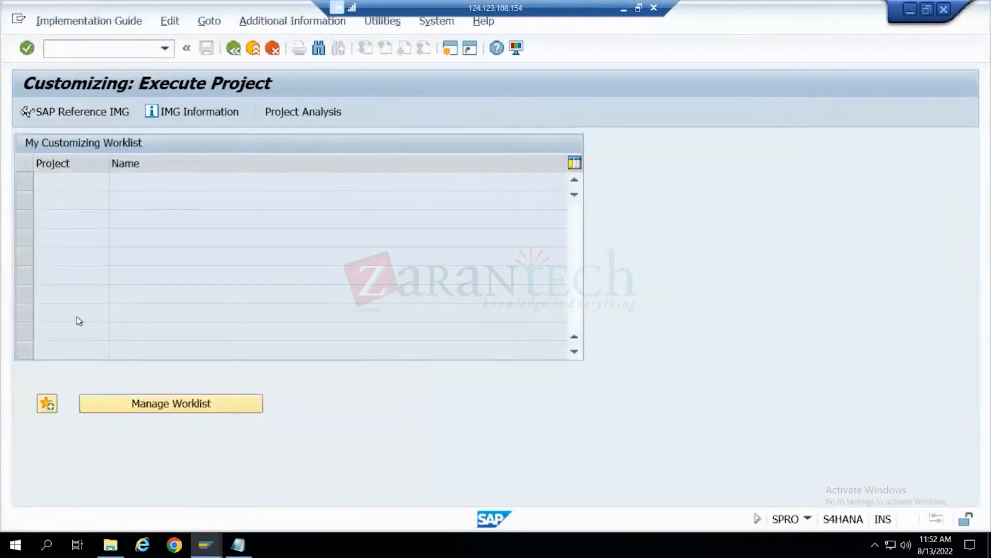
- Open the Define And Assign Pricing Procedures activity under Sales and Distribution, Basic Functions, Pricing, Pricing Control
scroll(54, 425, down, 1)
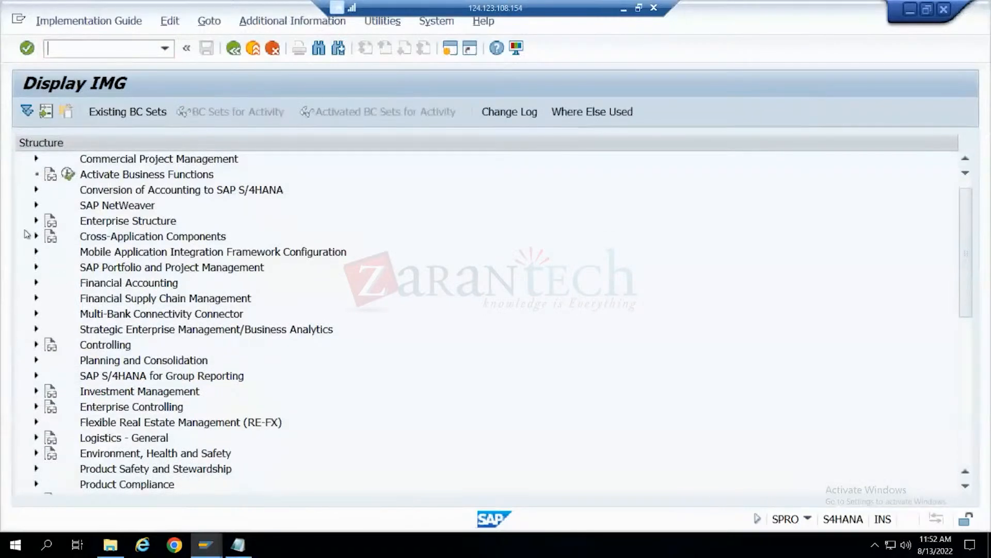
scroll(132, 431, down, 1)
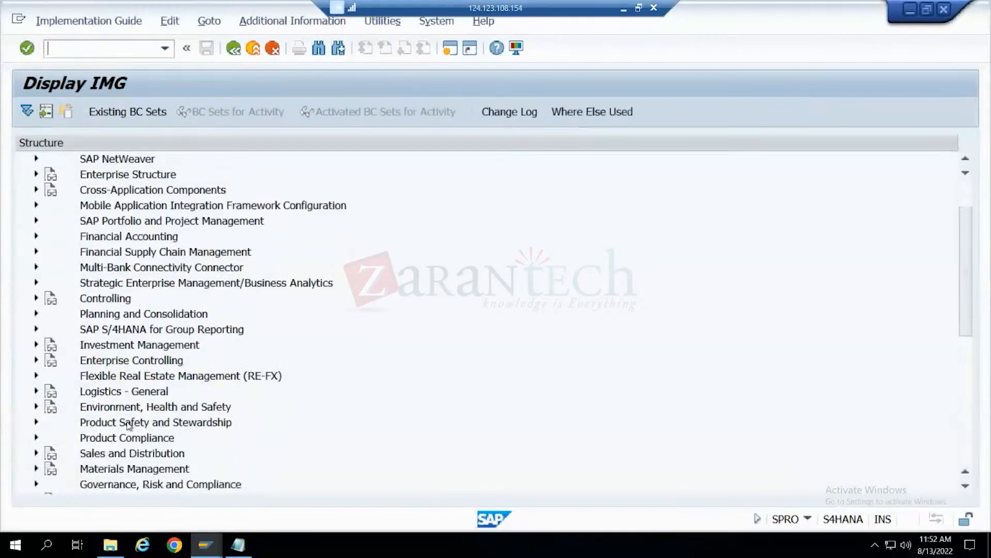
click(36, 453)
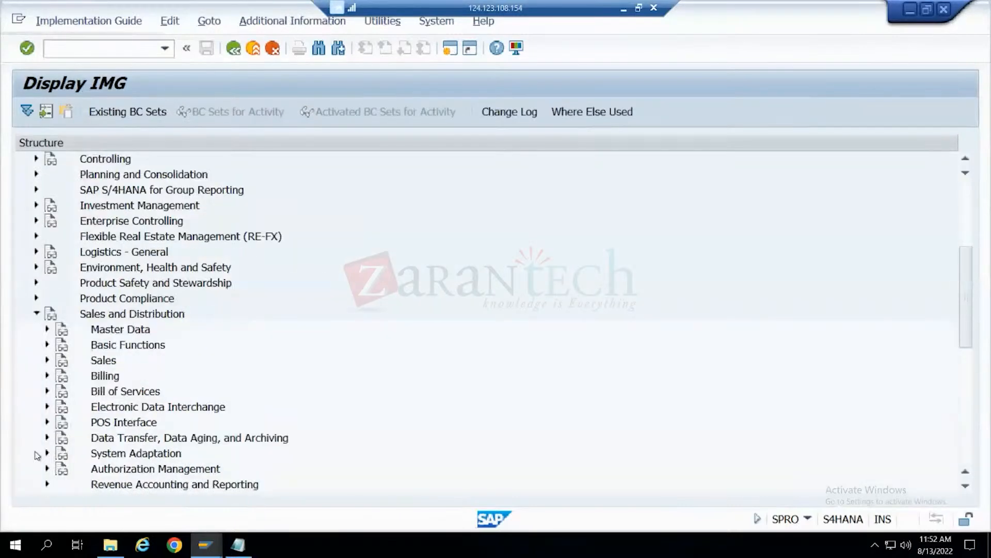
click(47, 344)
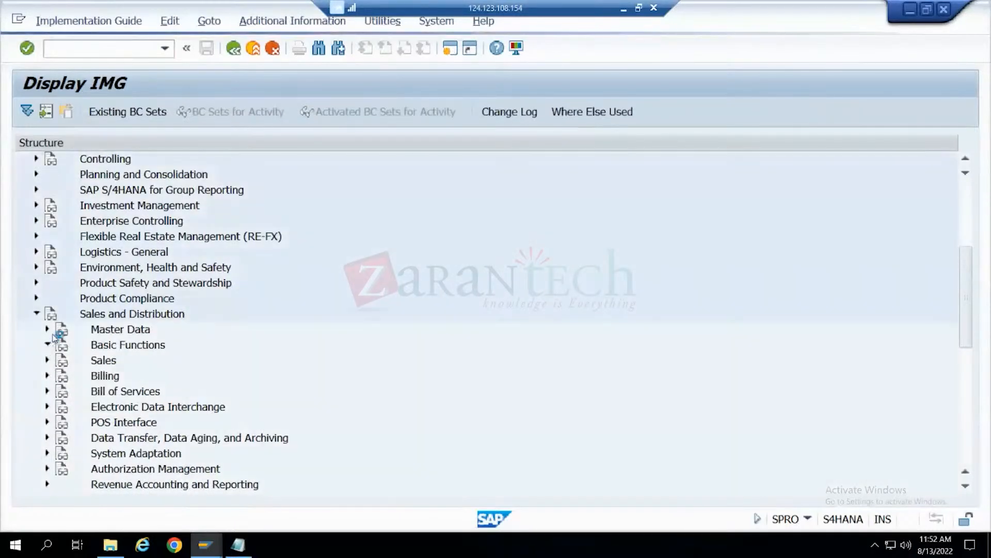
click(56, 175)
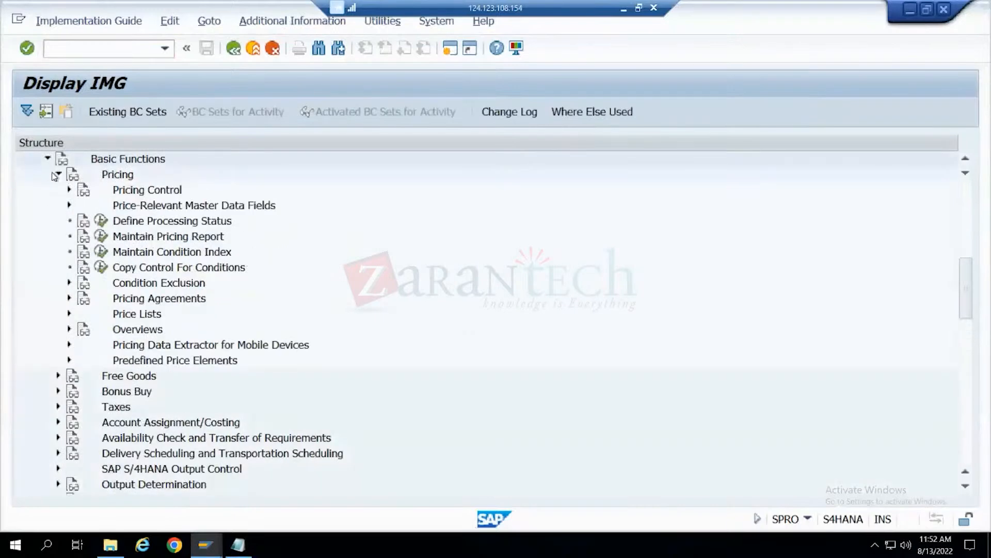
click(70, 191)
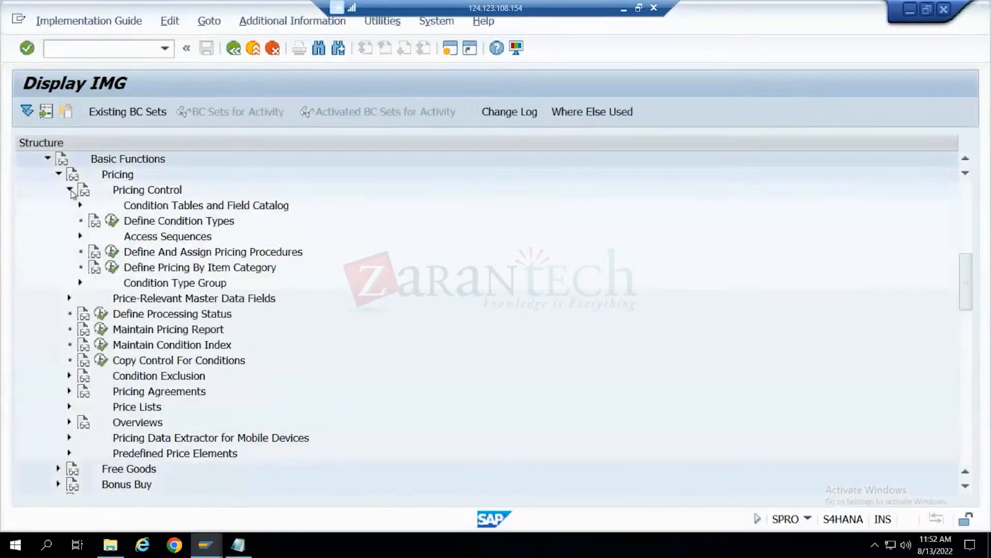
click(115, 252)
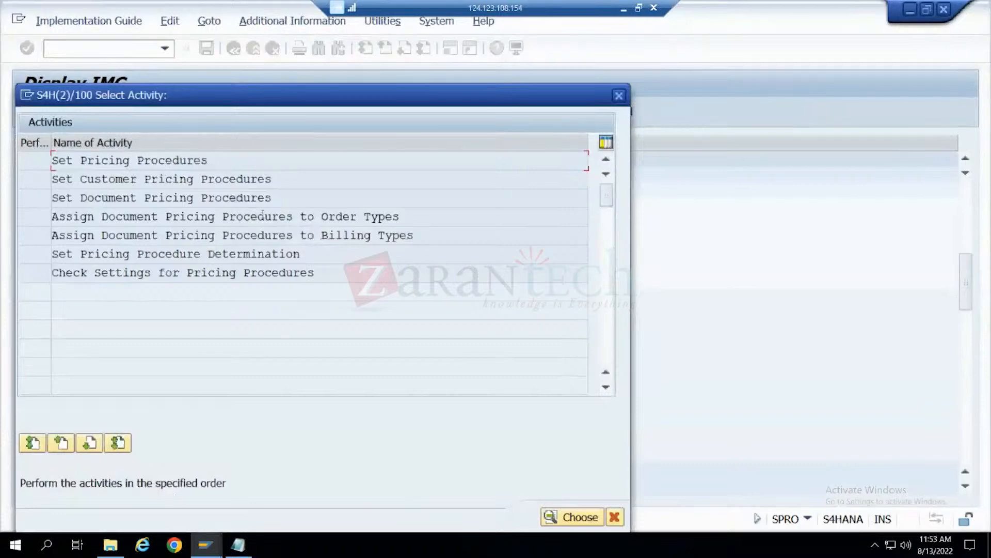
- Open the Set Pricing Procedure Determination activity from the list of pricing procedure activities
click(161, 180)
drag(274, 178, 21, 169)
drag(273, 198, 52, 198)
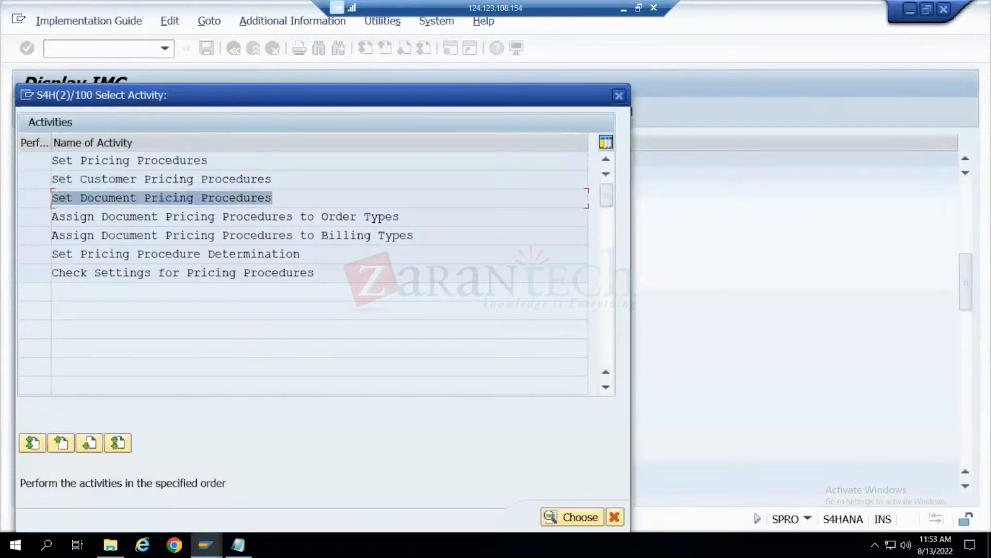
click(178, 254)
double_click(178, 254)
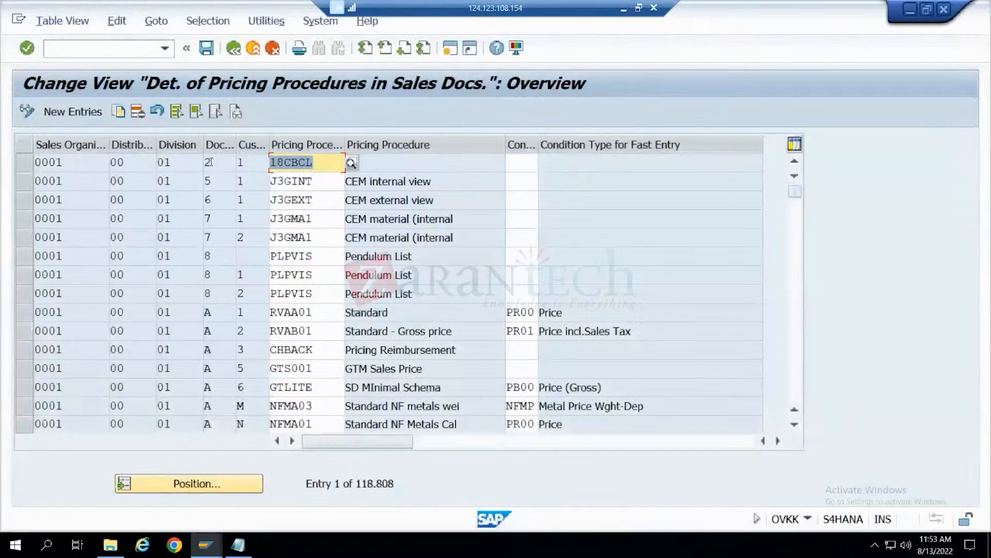
- Widen the document pricing procedure column and examine its possible values from the standard RVAA01 row
drag(235, 139, 285, 140)
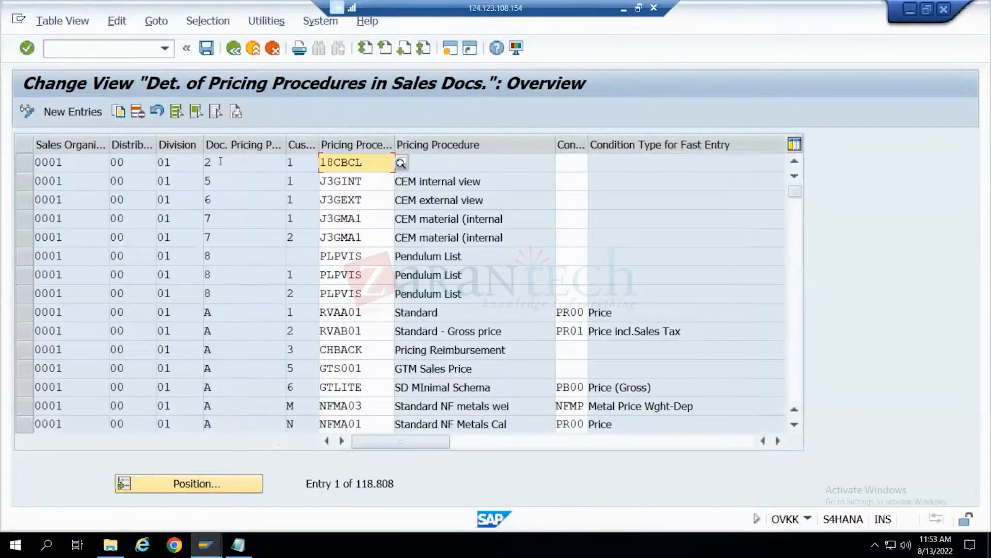
click(234, 319)
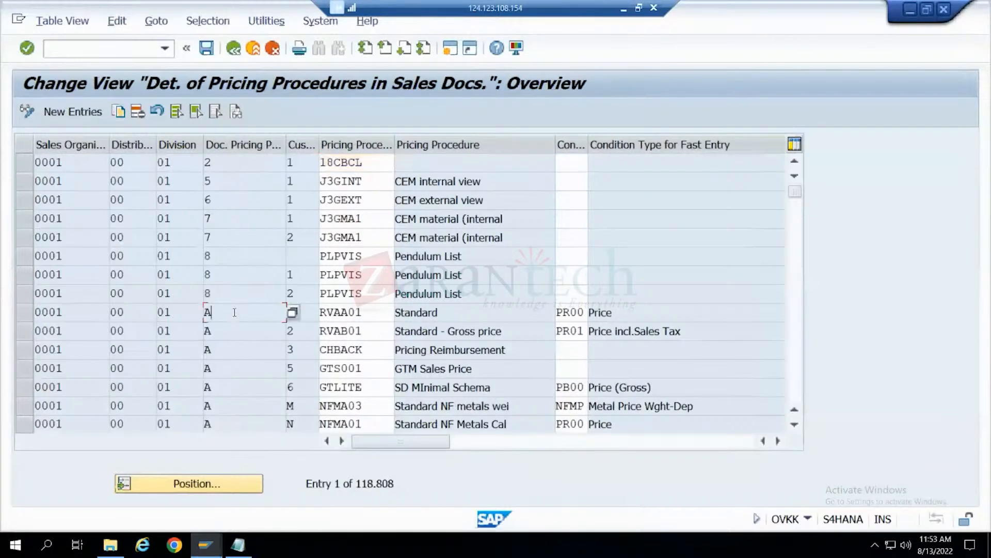
click(292, 313)
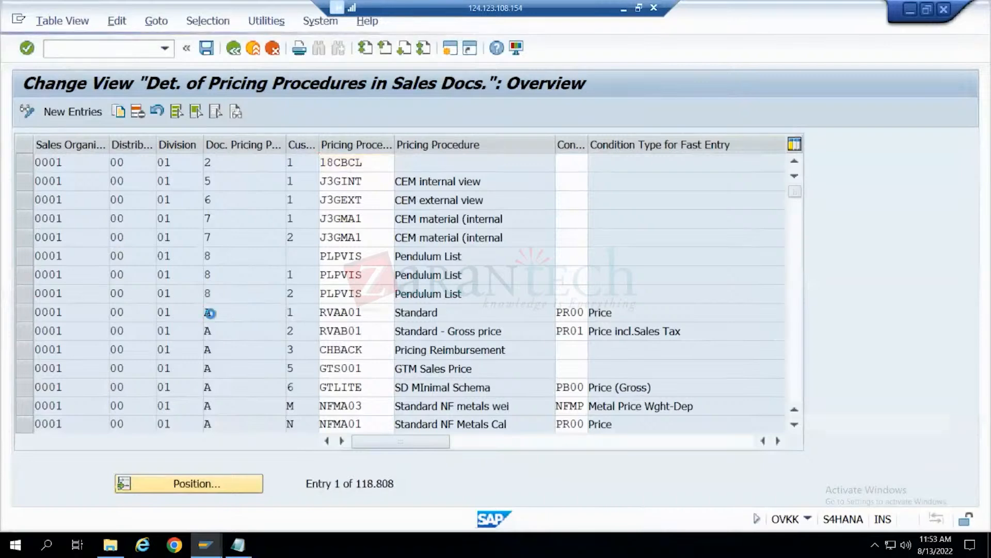
click(44, 230)
click(45, 218)
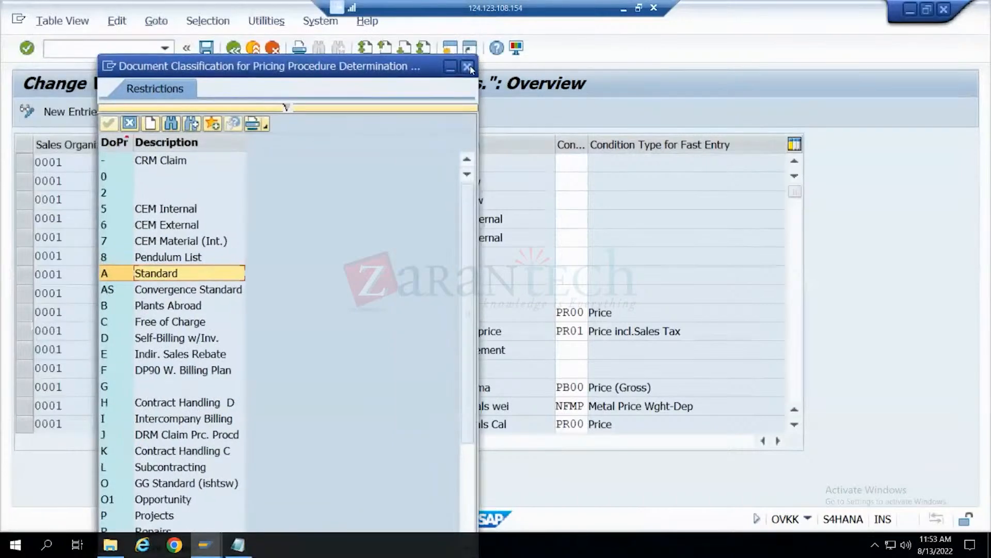
click(468, 67)
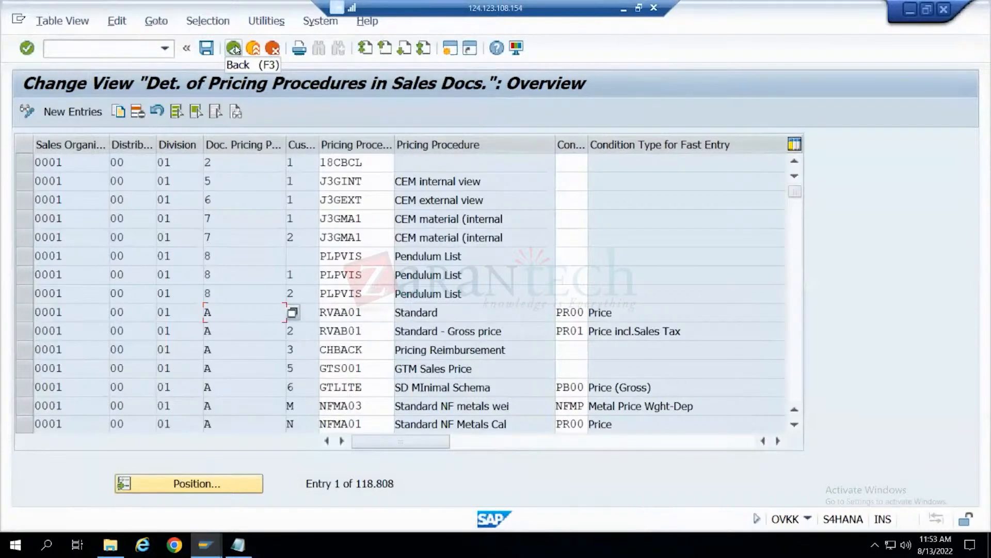
- Widen the customer pricing procedure column and compare the document and customer pricing procedure values in the Pendulum List rows
click(302, 314)
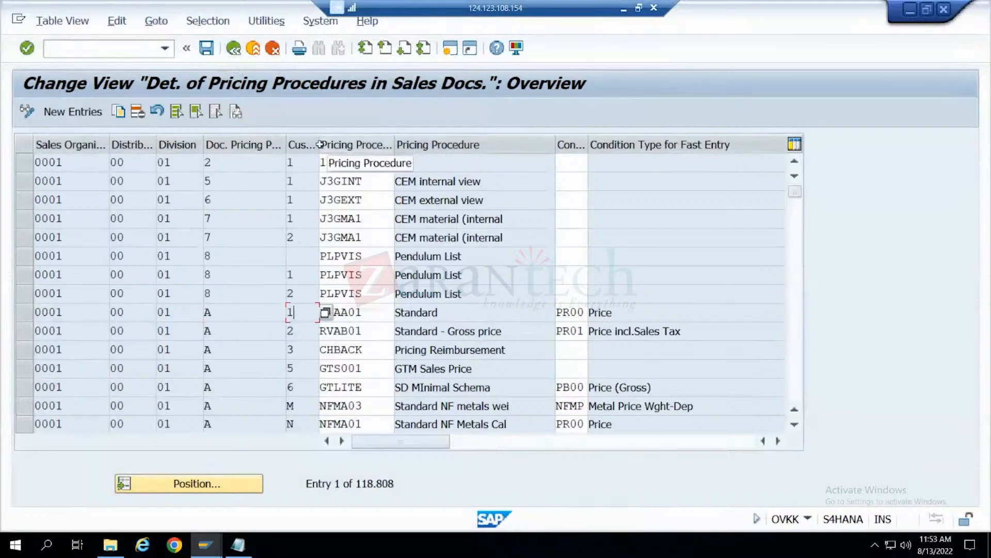
drag(319, 143, 462, 145)
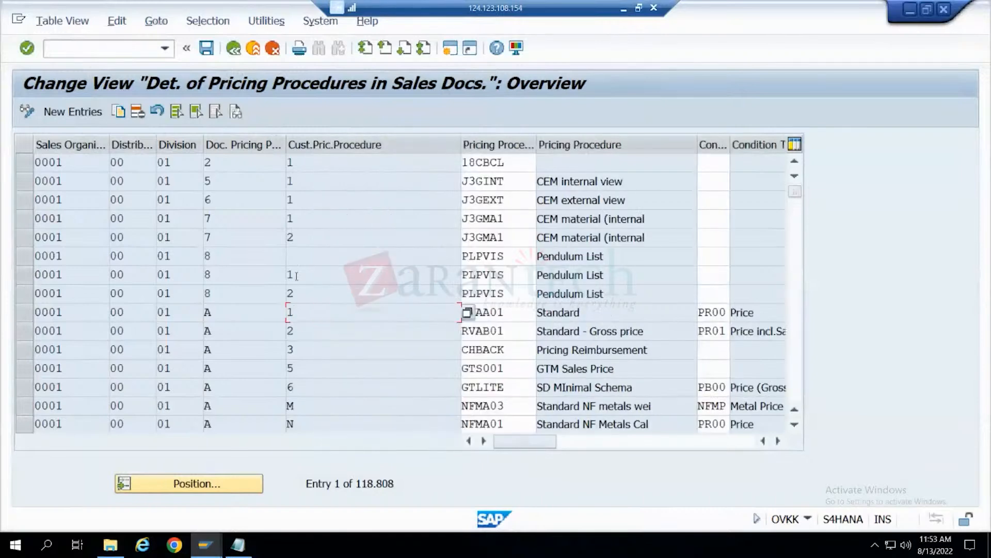
click(294, 258)
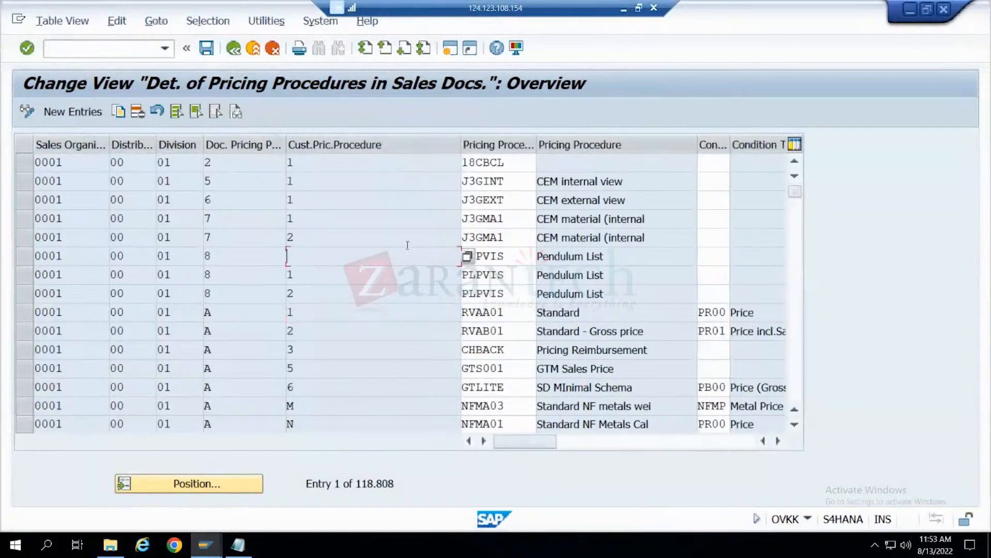
click(320, 273)
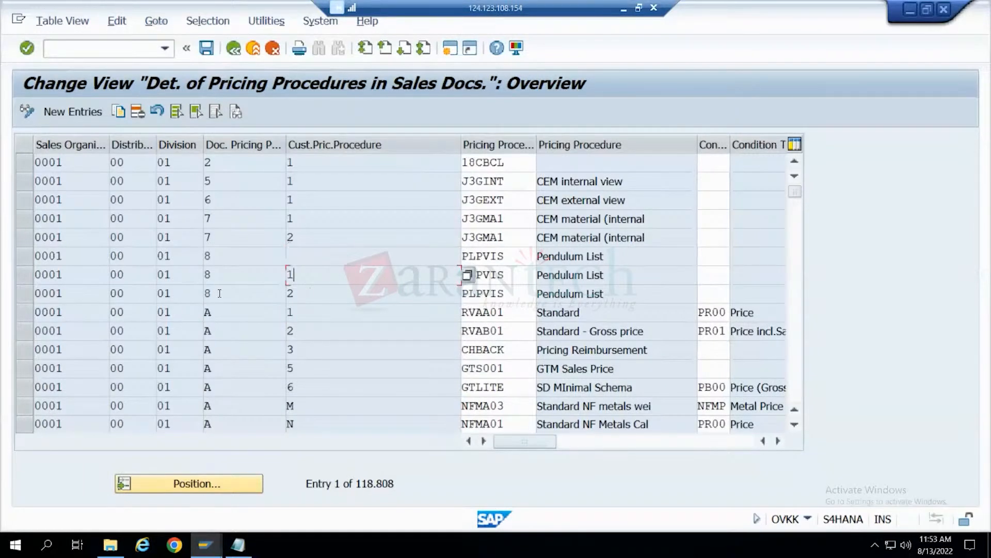
click(221, 256)
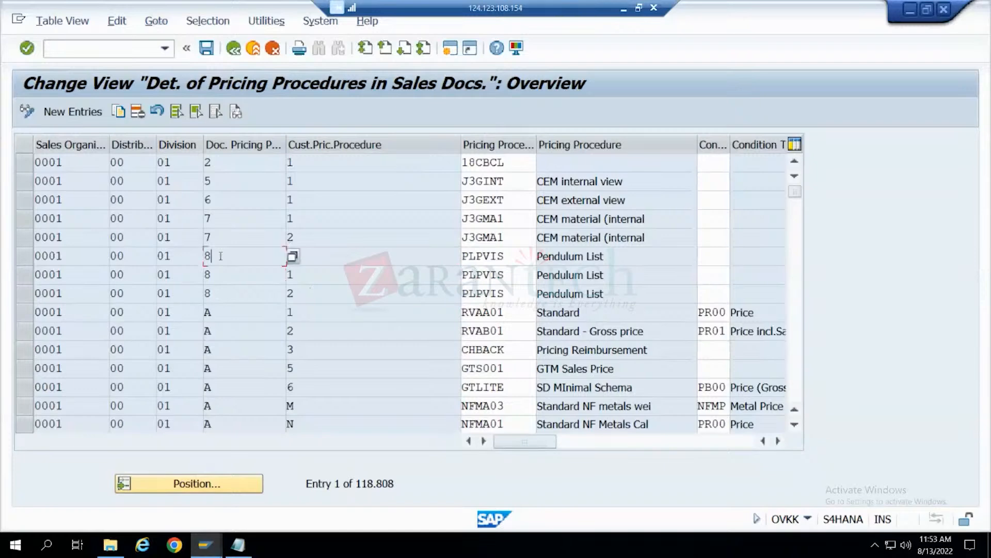
click(318, 254)
- Mark the Pendulum List row with the blank customer pricing procedure, compare its PLPVIS assignment with the following row, and unmark it
click(24, 257)
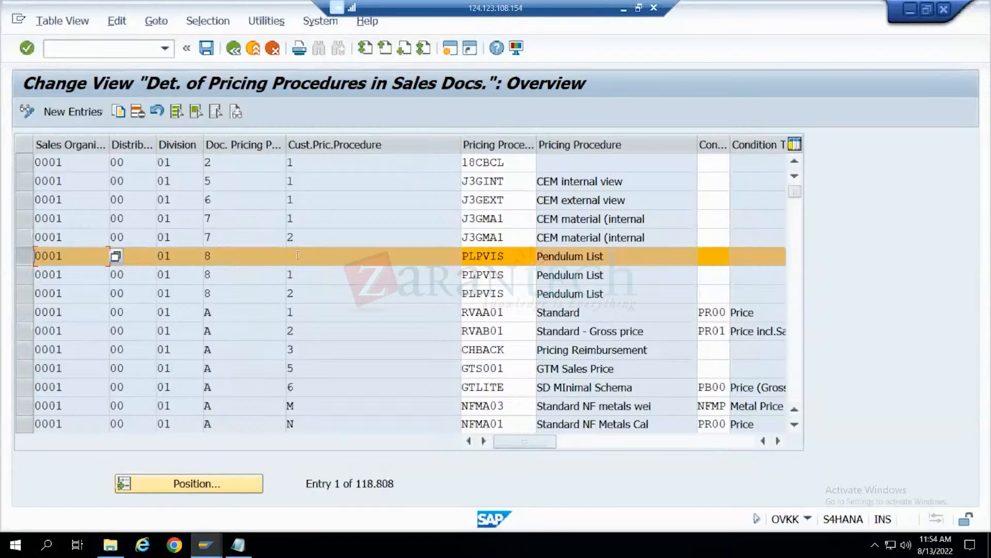
click(521, 257)
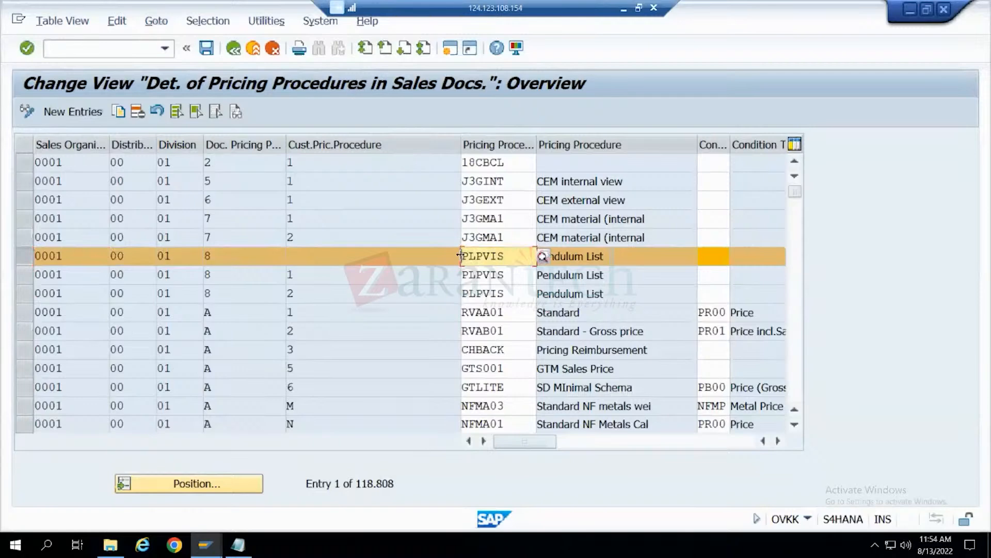
click(289, 275)
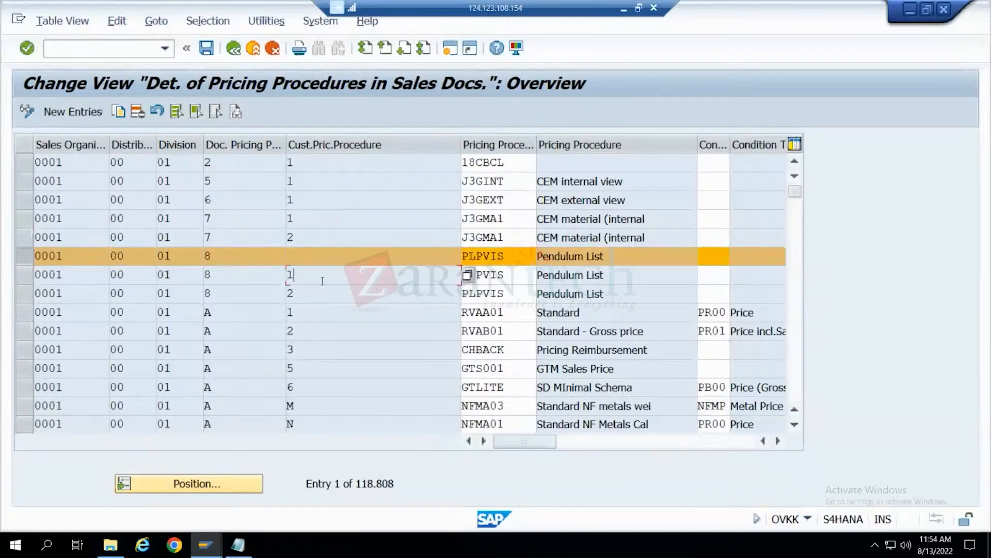
key(Tab)
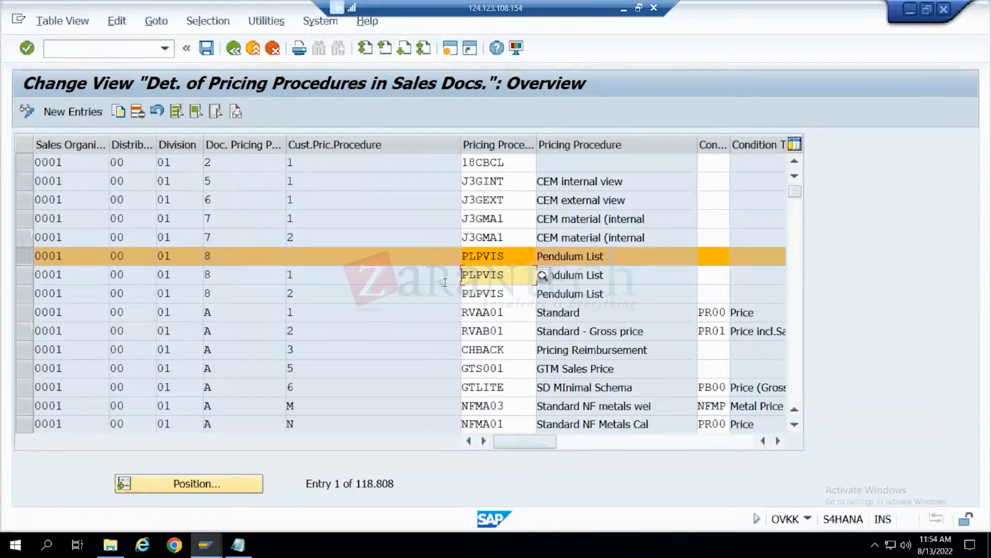
click(23, 256)
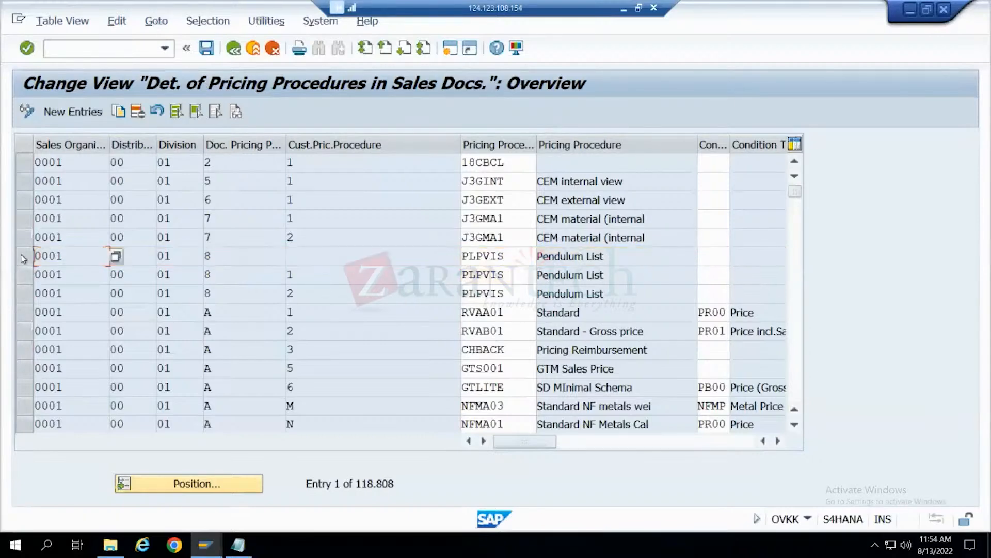
- Mark the RVAA01 and RVAB01 rows for comparison, copy the RVAA01 procedure name, and return to the activity list
click(220, 313)
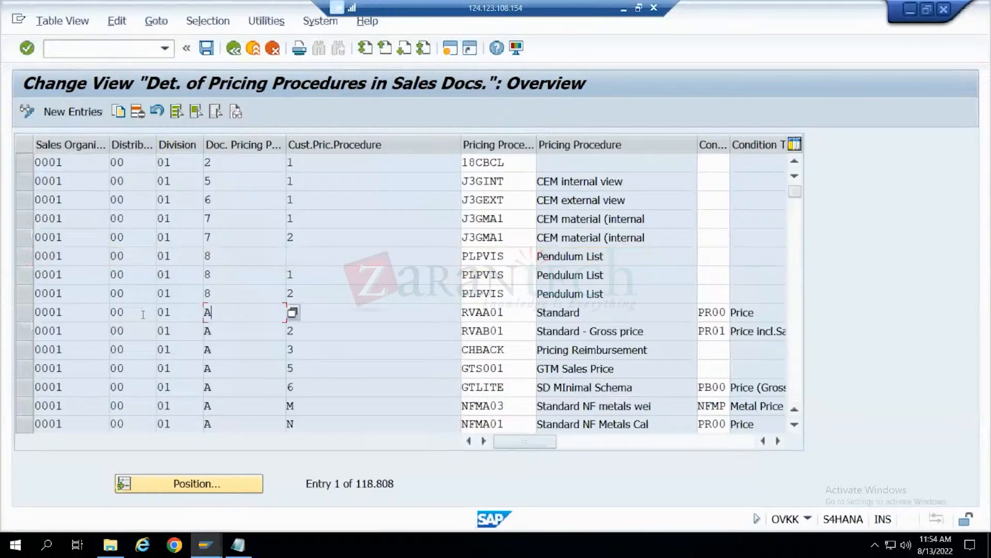
click(24, 312)
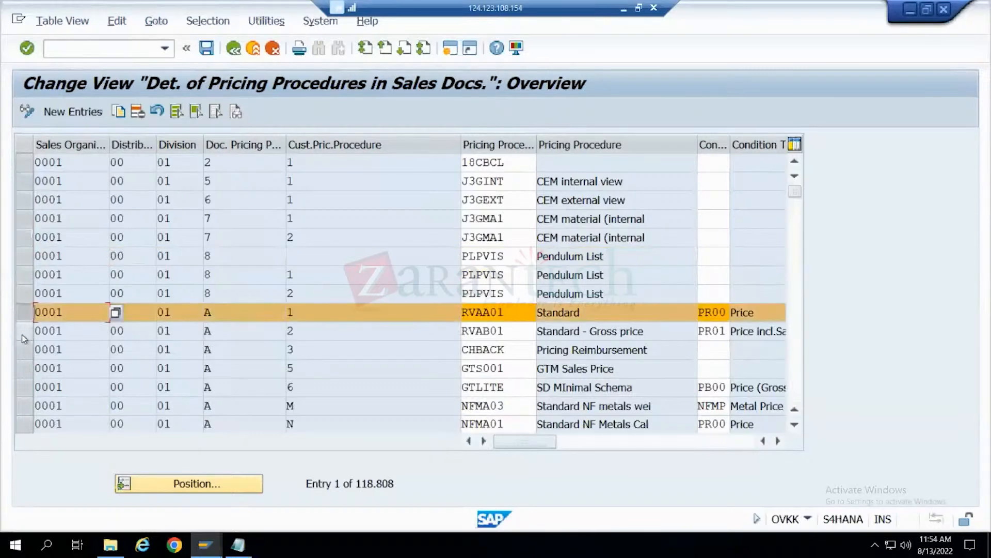
click(24, 333)
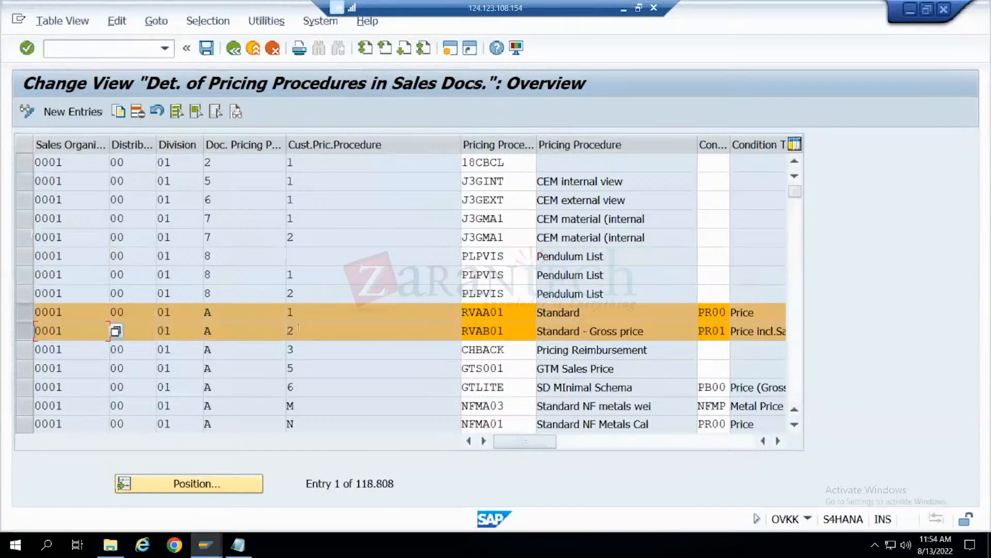
drag(511, 313, 443, 317)
key(ctrl+c)
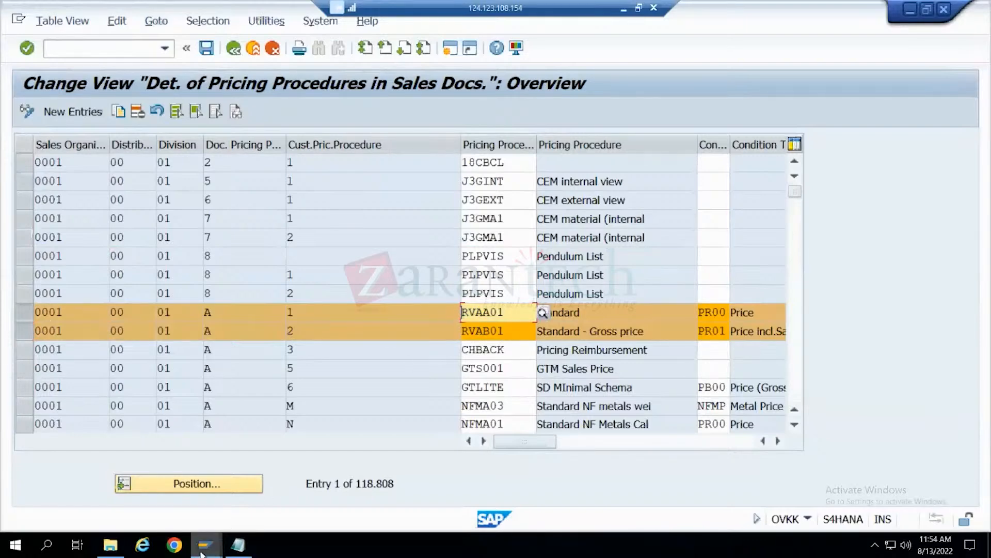
mouse_move(223, 548)
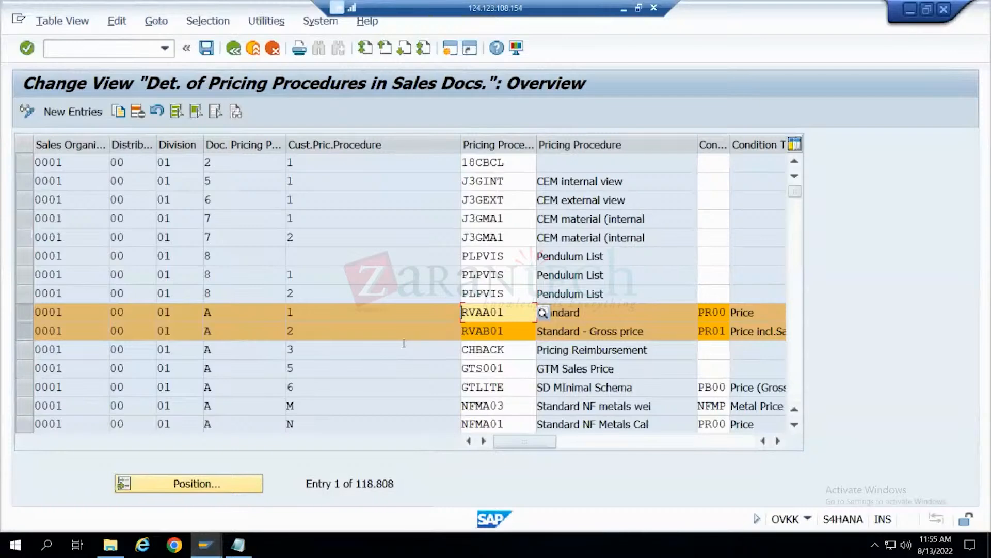
click(250, 311)
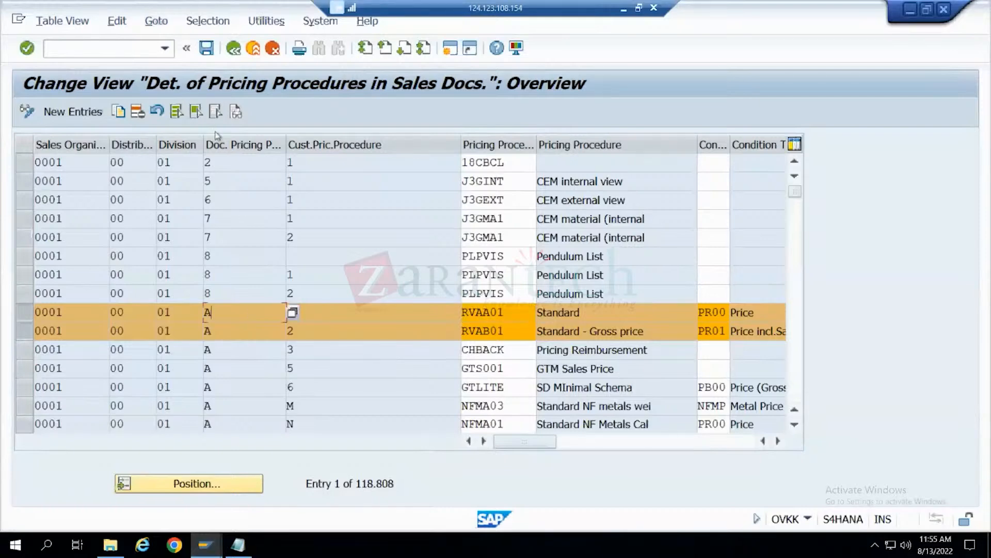
click(233, 49)
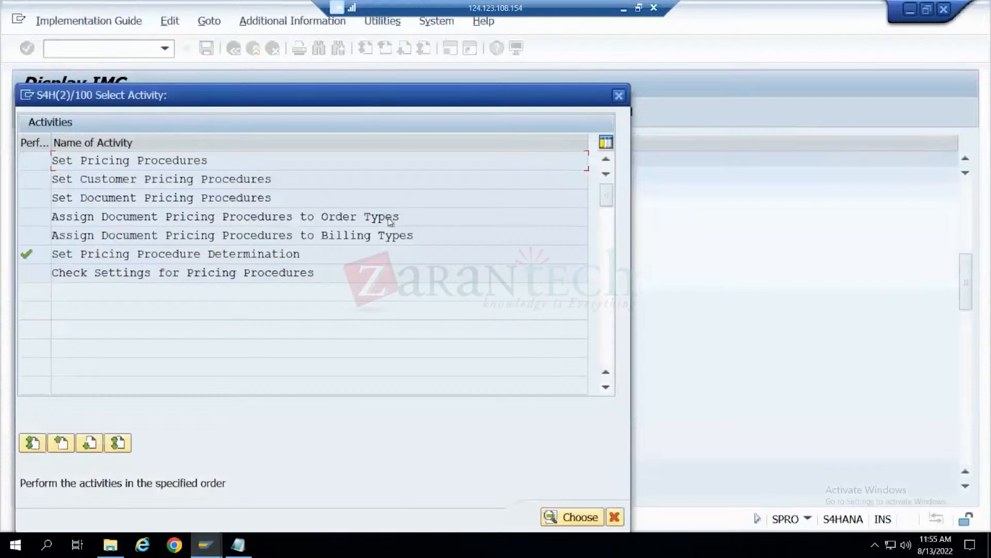
- Reopen Set Pricing Procedure Determination, check the document pricing procedure in the RVAA01 row, and return to the activity list
double_click(236, 253)
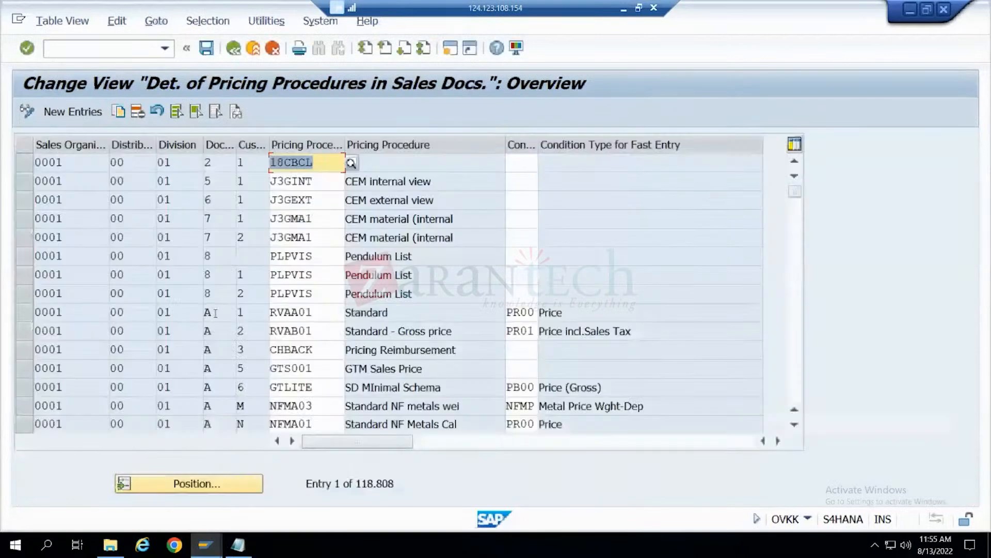
click(215, 314)
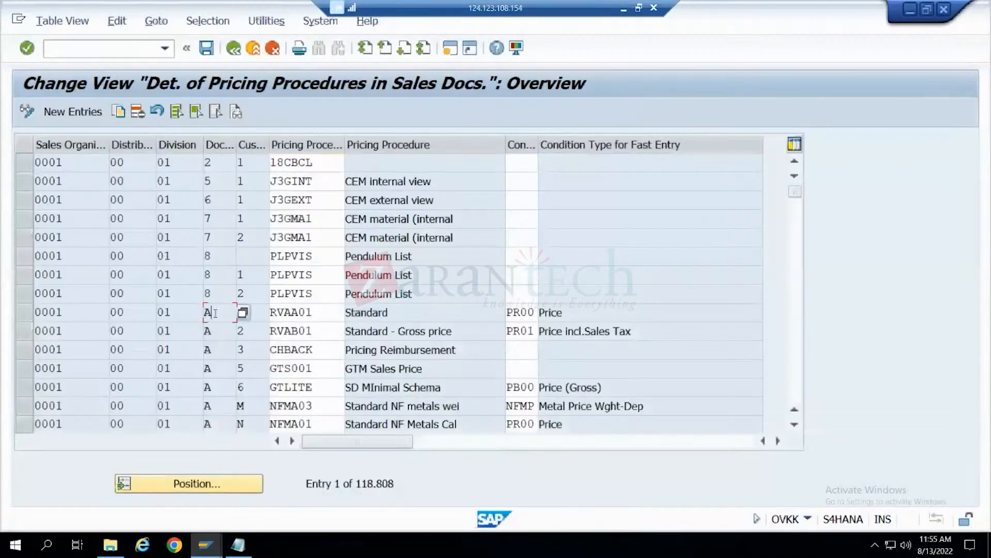
click(233, 48)
- Open Assign Document Pricing Procedures to Billing Types, mark the F2 Invoice row, and select its document pricing procedure field
drag(66, 236, 413, 236)
double_click(392, 236)
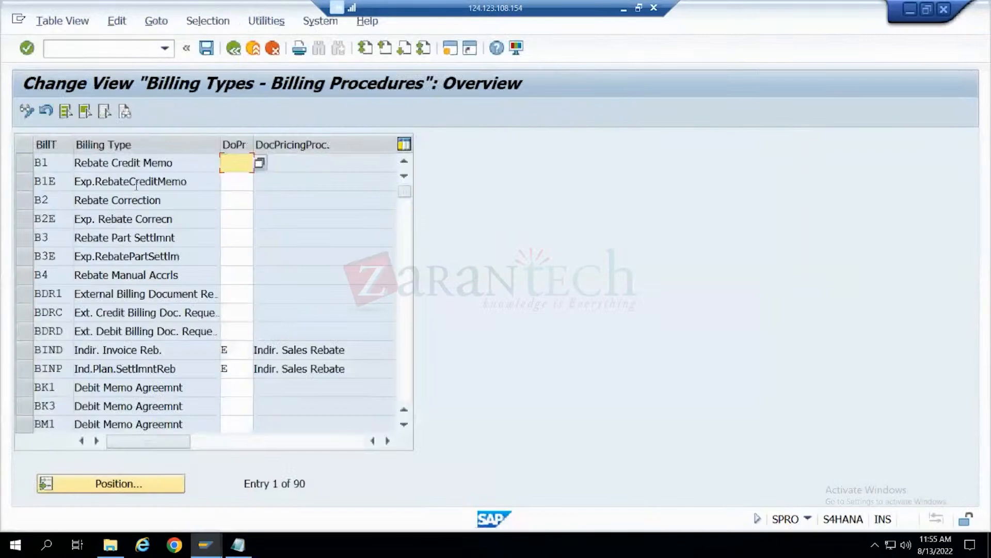
scroll(189, 269, down, 12)
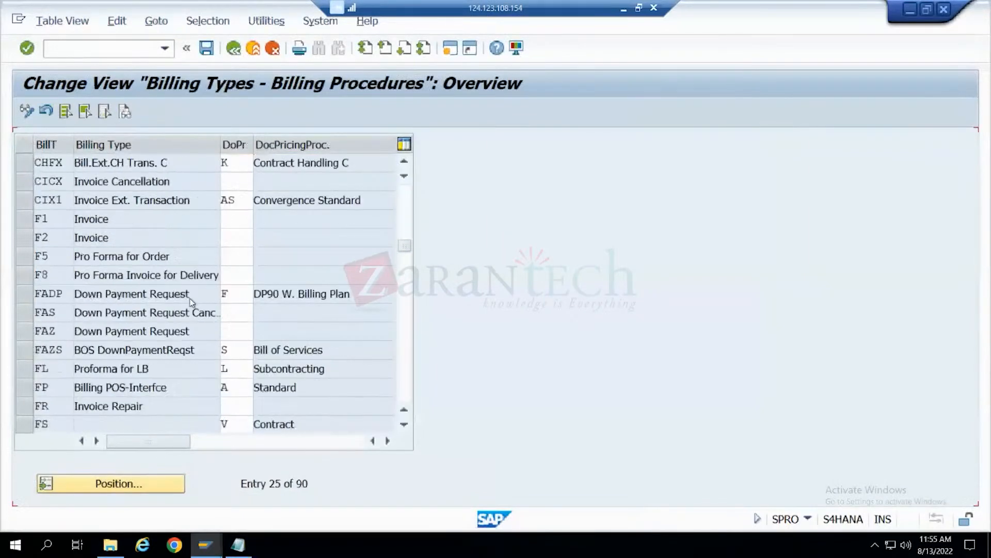
scroll(191, 298, down, 1)
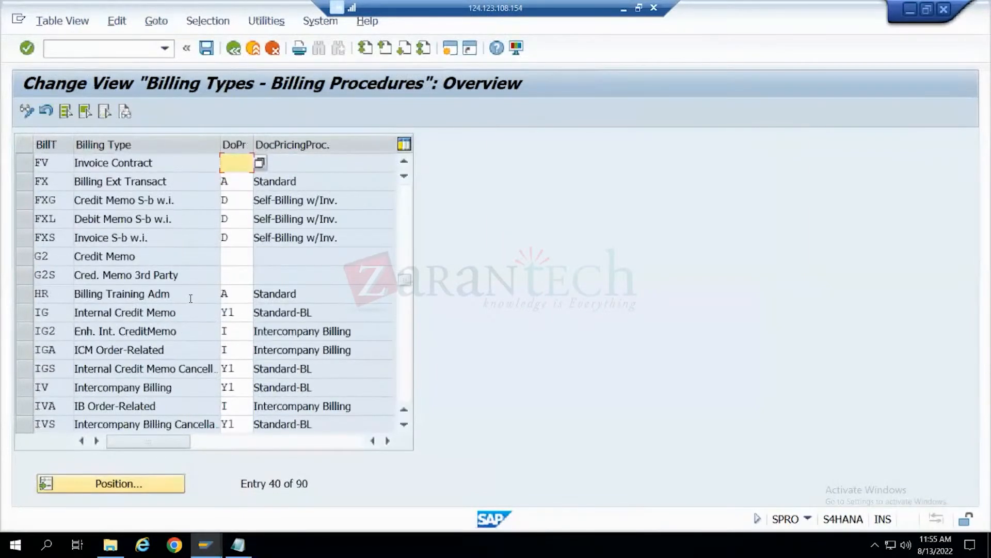
scroll(190, 299, up, 1)
scroll(191, 299, up, 1)
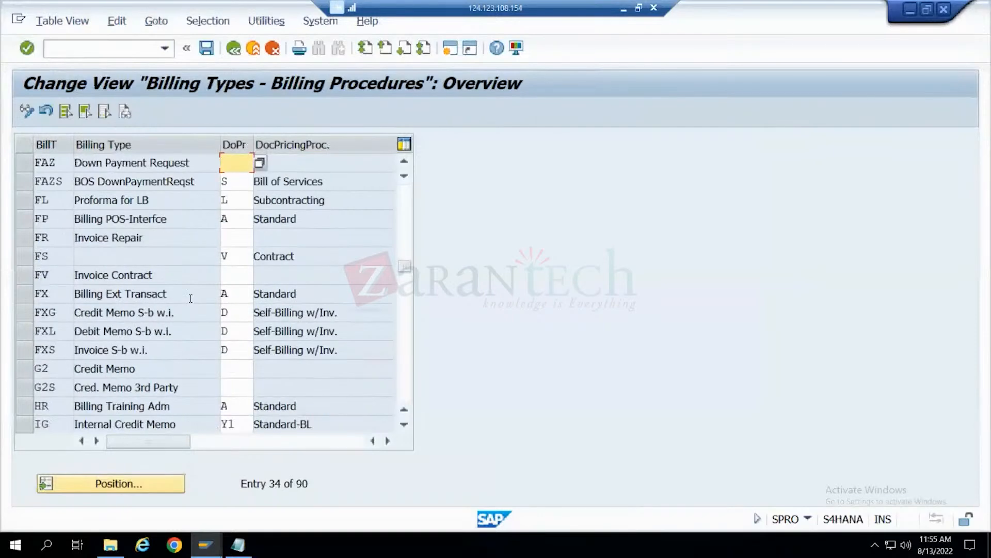
scroll(190, 298, up, 4)
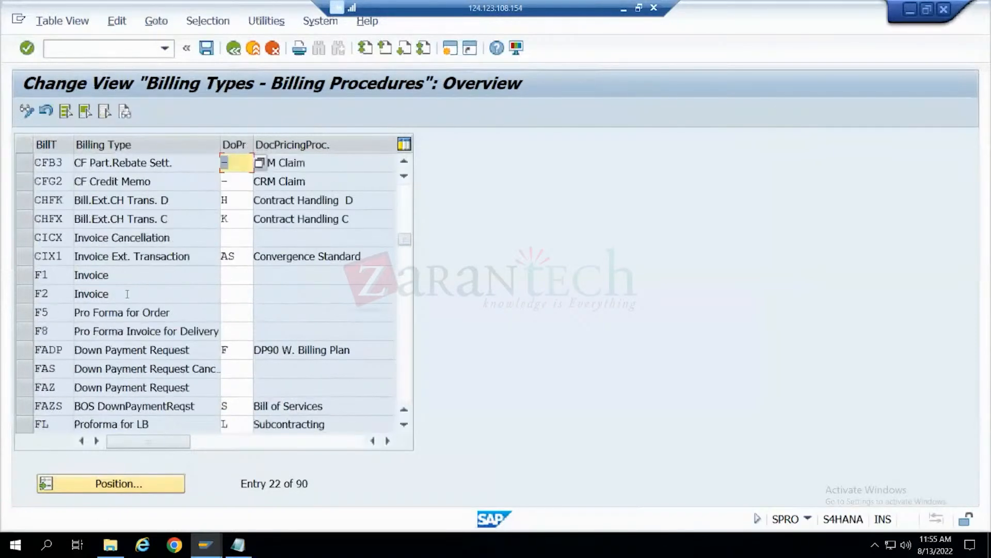
click(24, 294)
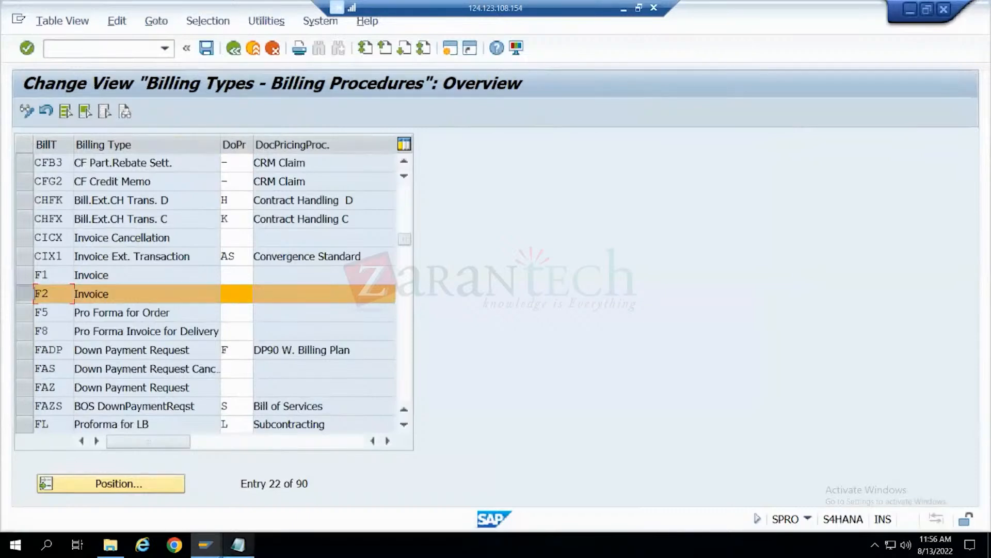
mouse_move(240, 549)
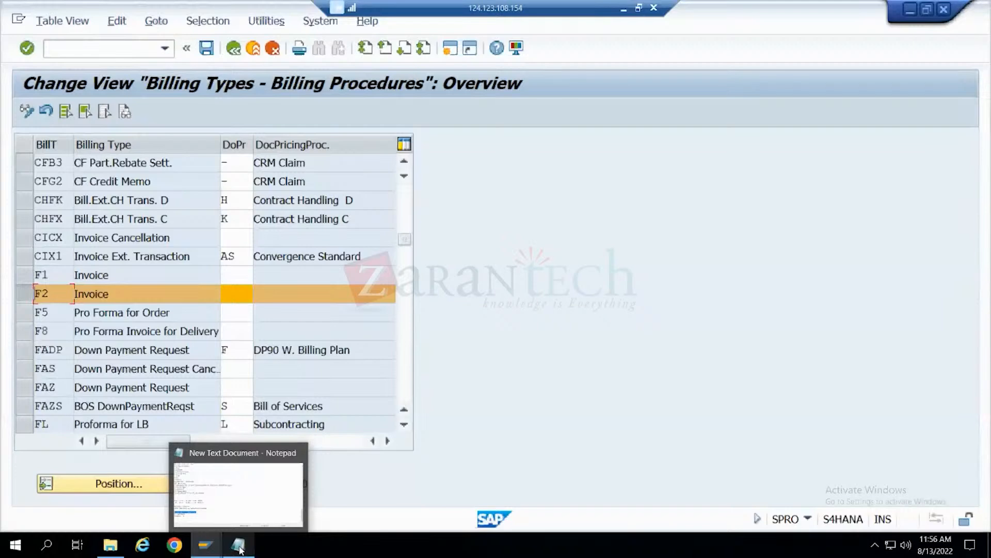
click(233, 293)
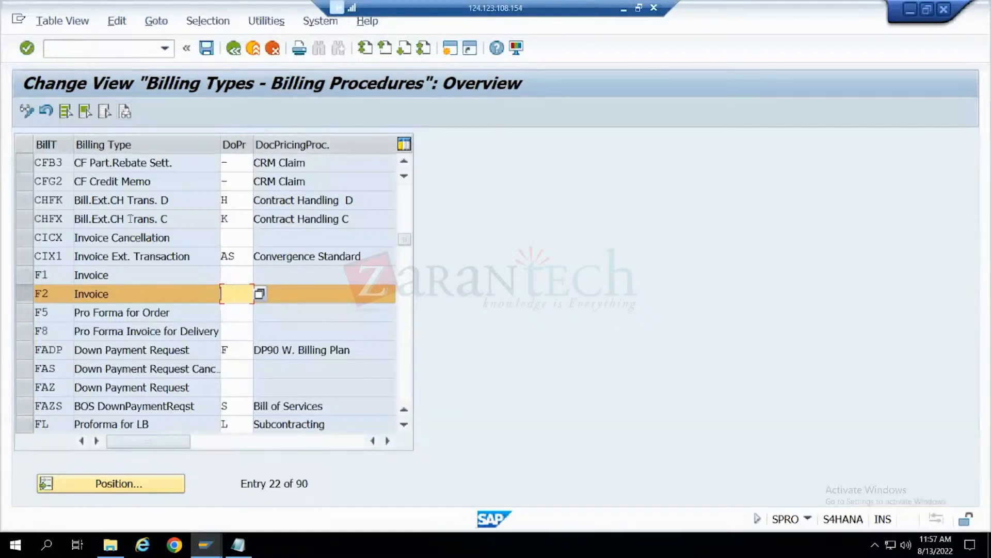
- Examine the document pricing procedures assigned to the other billing types, briefly marking the FXG credit memo row
scroll(196, 210, down, 3)
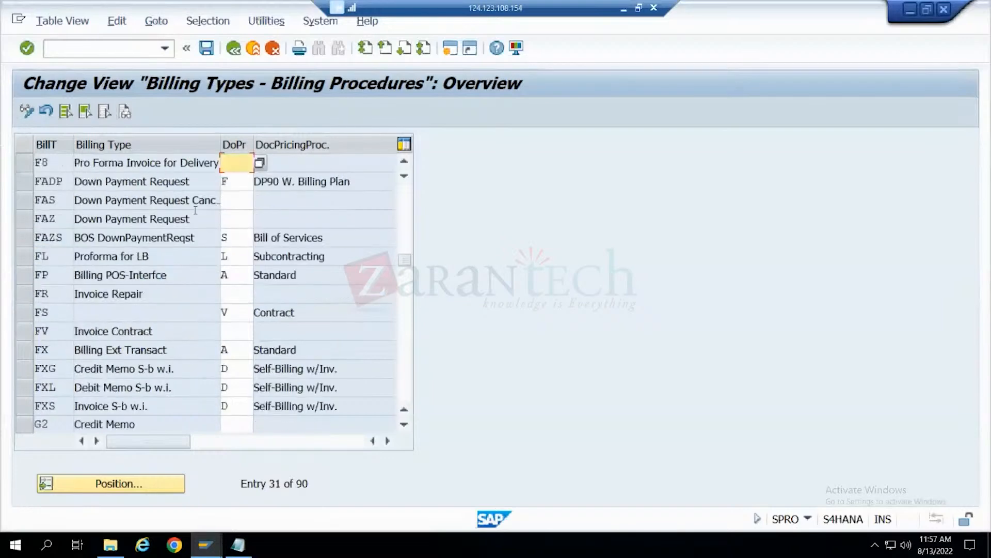
scroll(196, 210, down, 2)
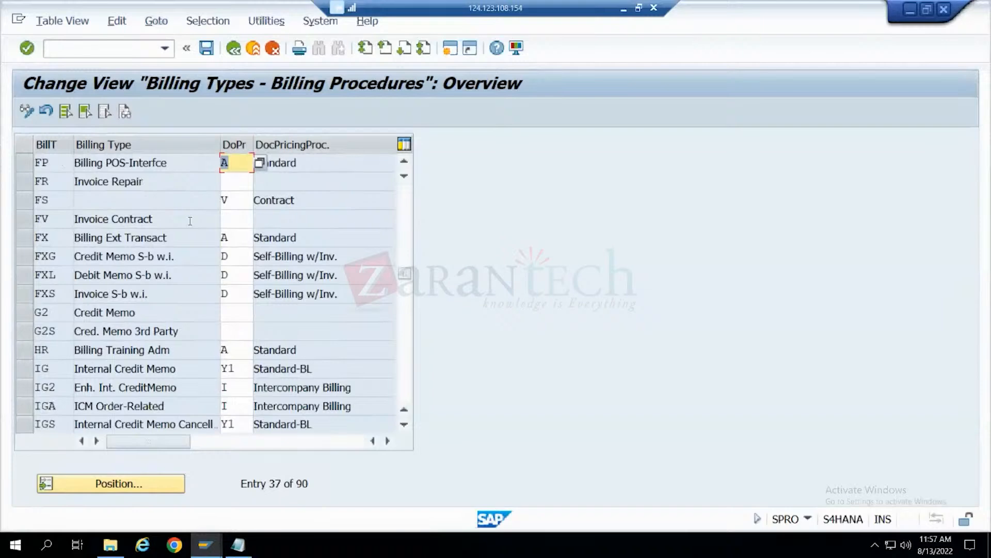
click(18, 257)
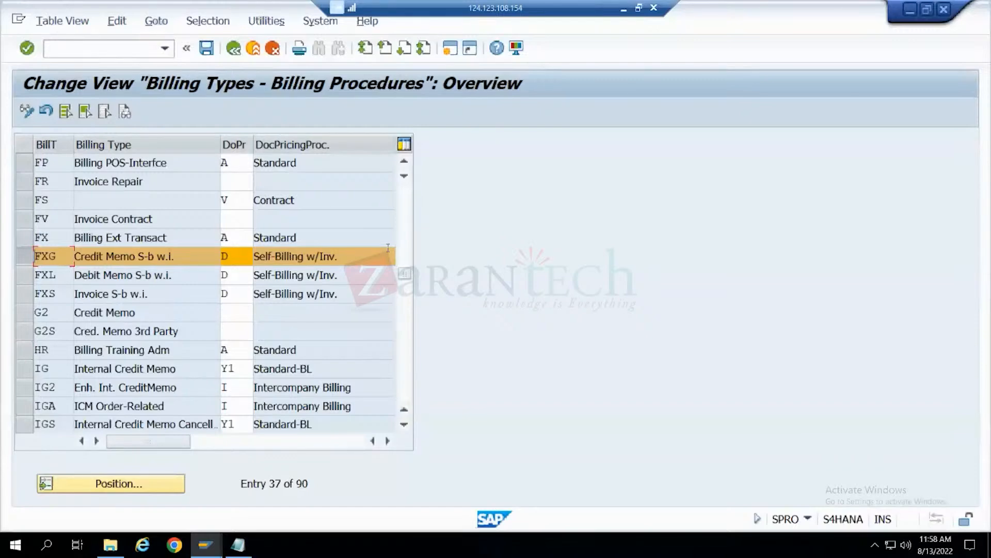
click(22, 259)
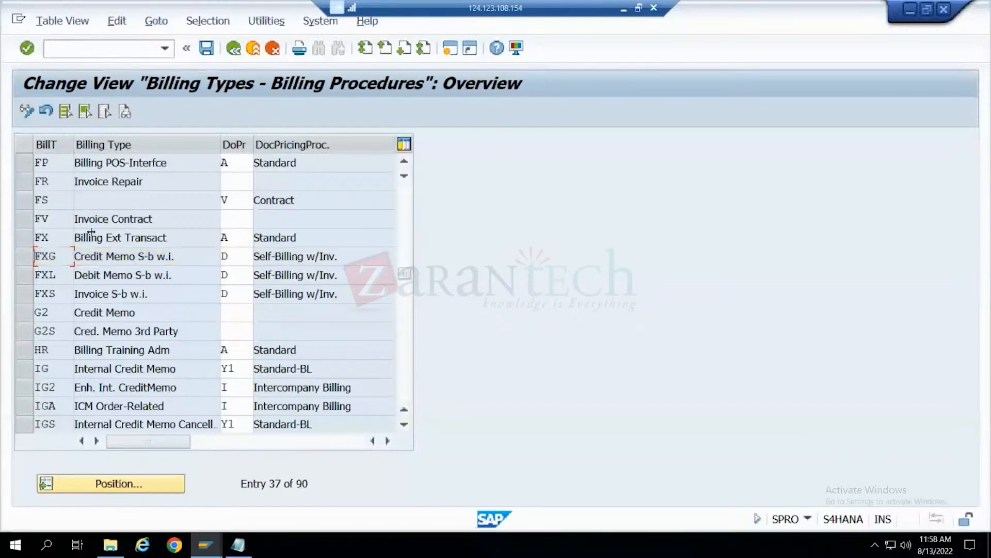
scroll(166, 209, down, 5)
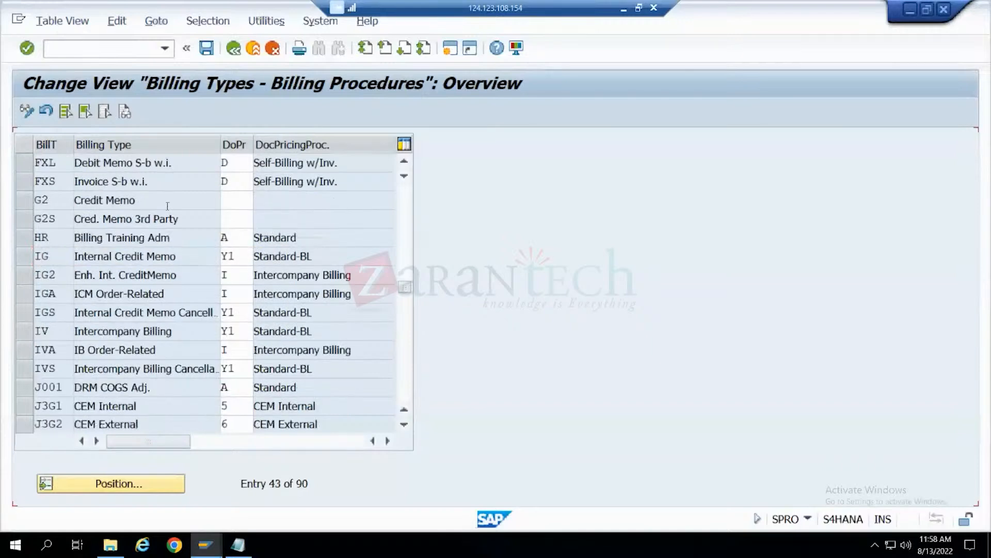
scroll(168, 209, down, 11)
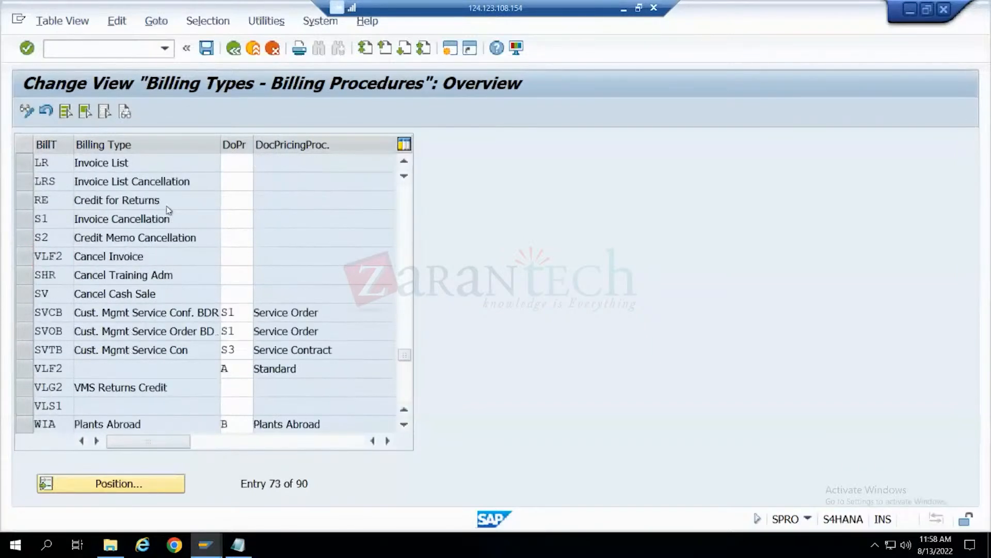
scroll(168, 206, up, 14)
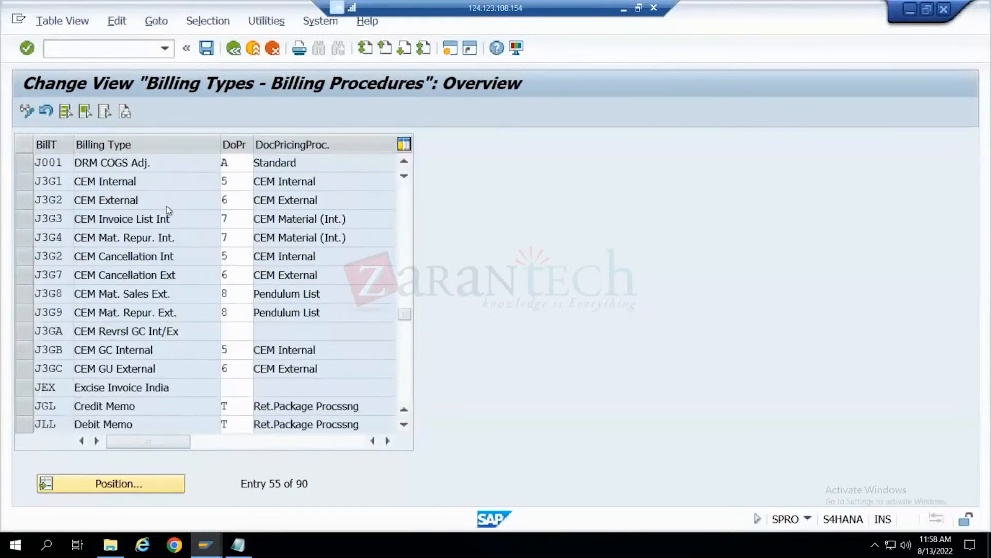
scroll(167, 206, up, 7)
scroll(167, 209, up, 7)
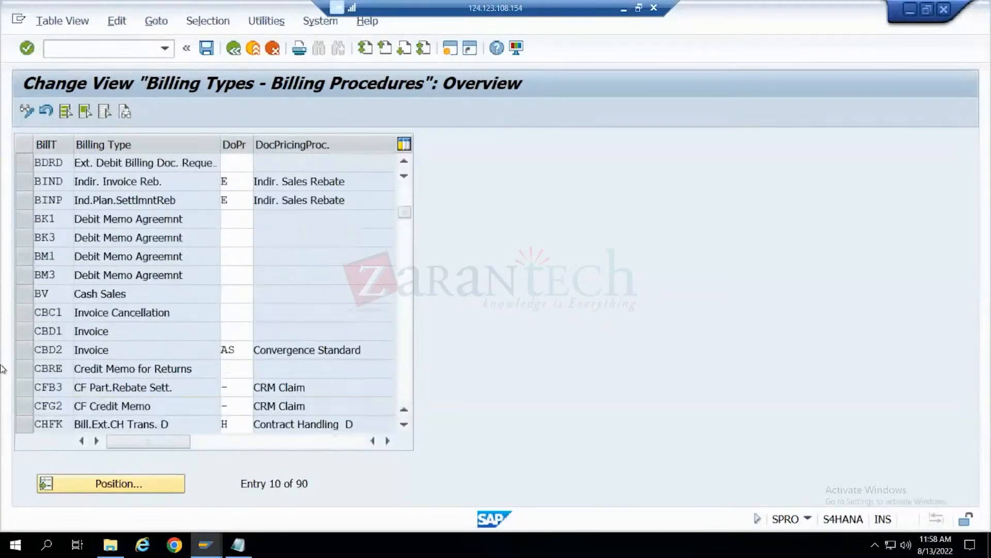
- Review the document pricing procedures of the remaining billing types and return to the implementation guide structure
scroll(29, 337, down, 2)
scroll(30, 337, down, 4)
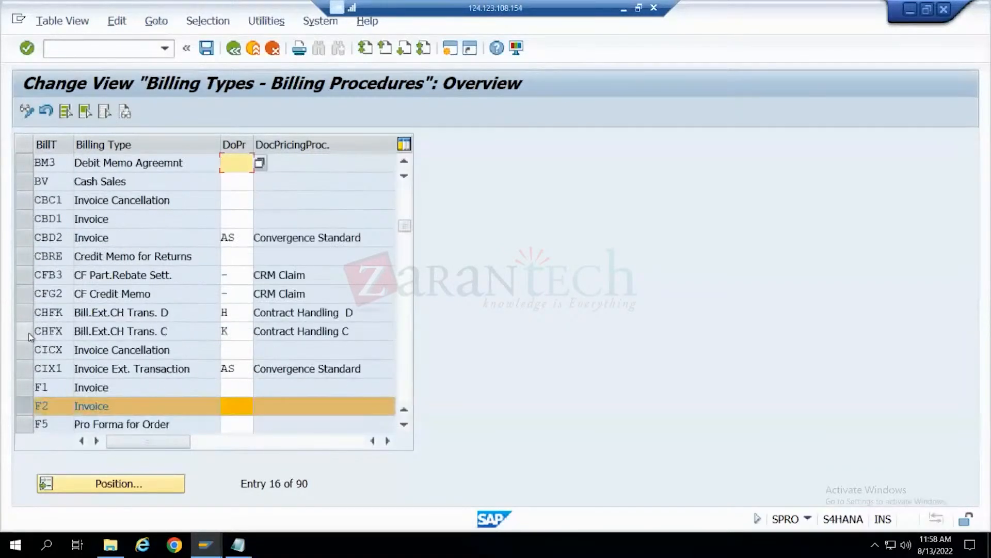
click(37, 340)
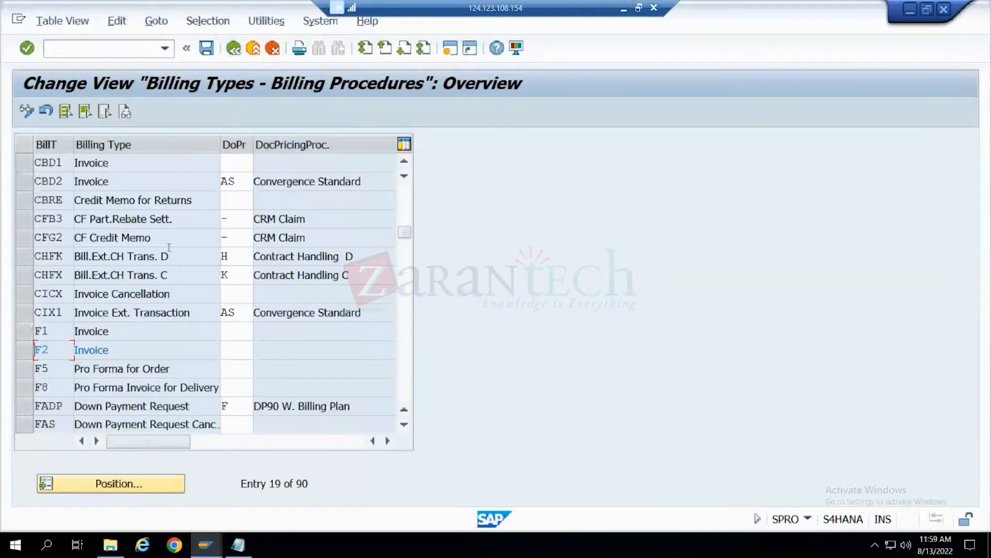
scroll(167, 249, down, 4)
scroll(168, 249, down, 6)
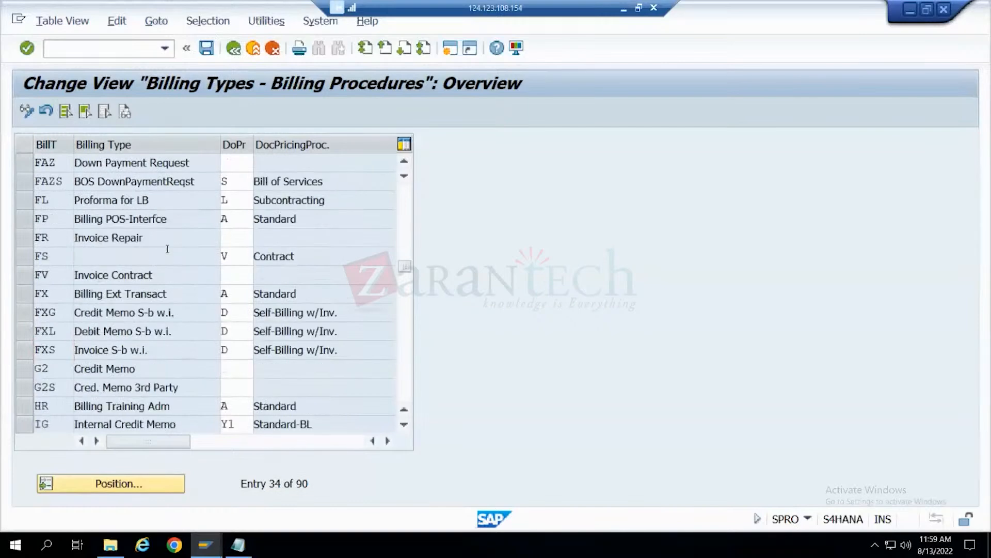
scroll(168, 252, down, 9)
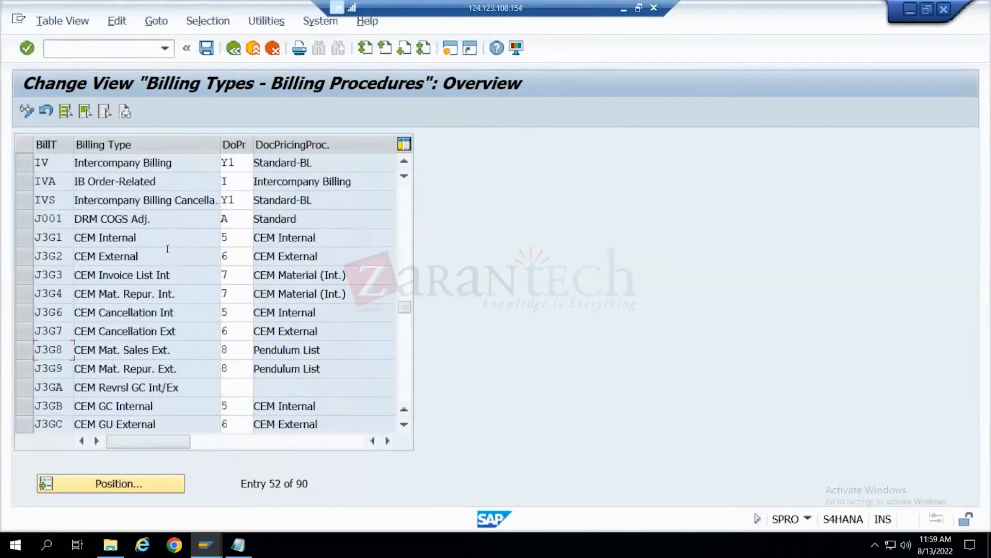
scroll(167, 249, down, 2)
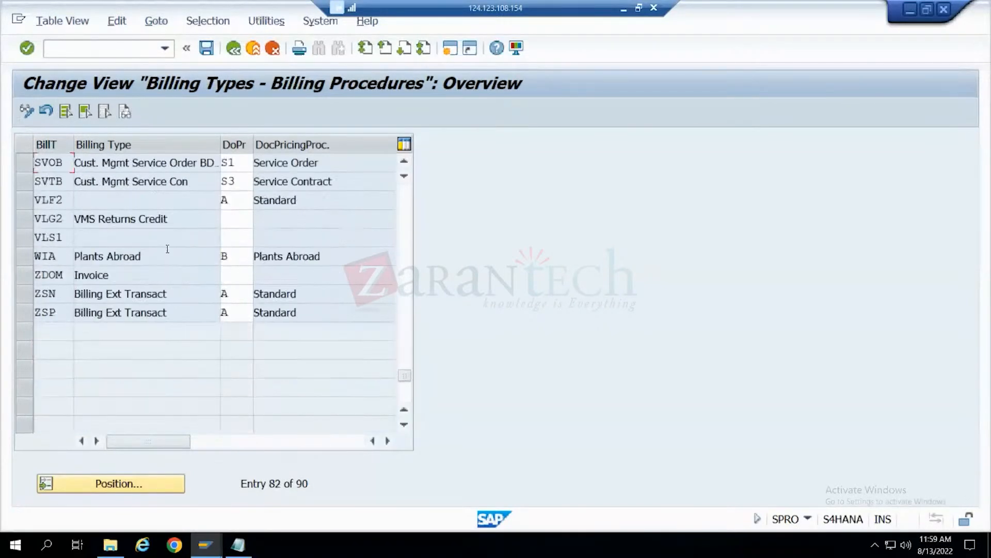
click(234, 48)
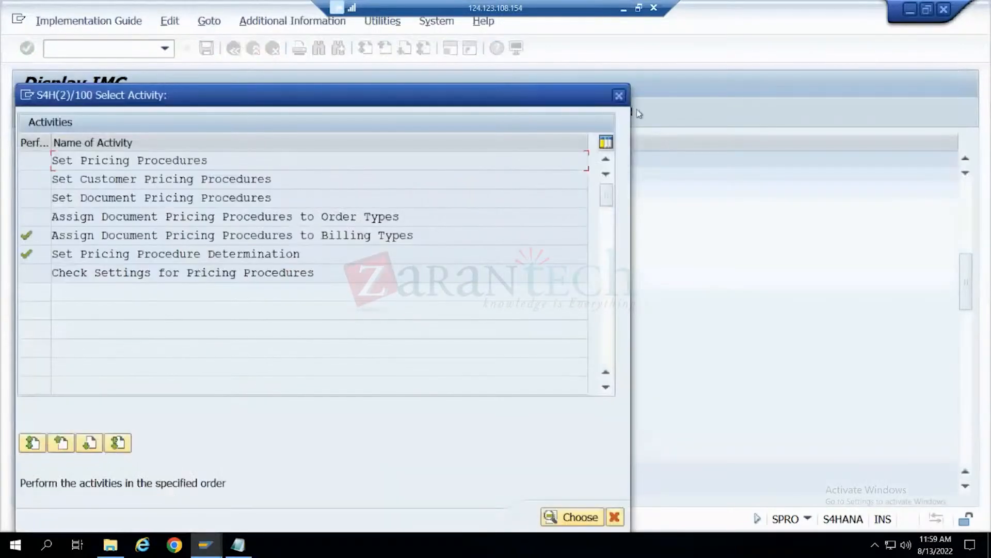
click(619, 96)
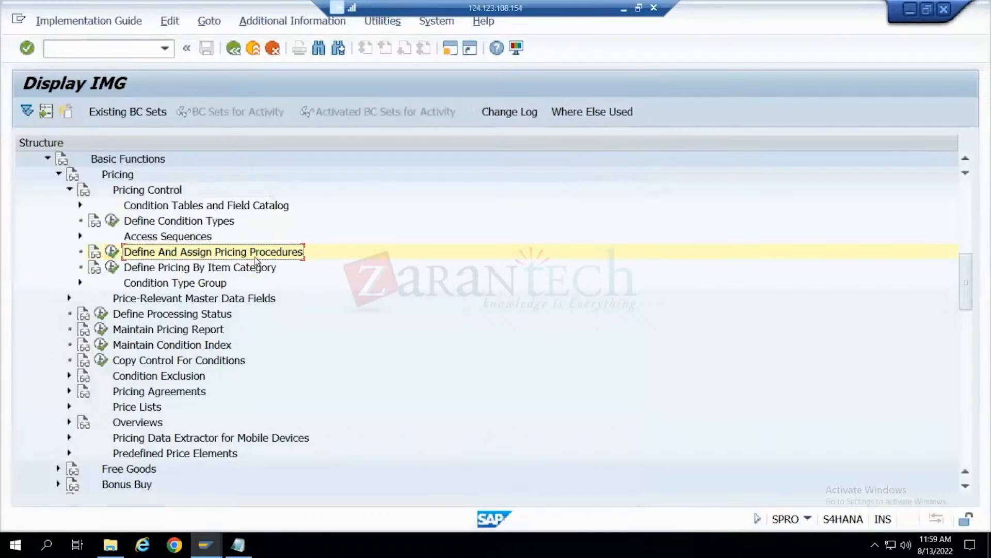
- Glance at the billing notes in Notepad, switch to the F2 invoice's item conditions, and select the Price and Gross Value lines
click(237, 544)
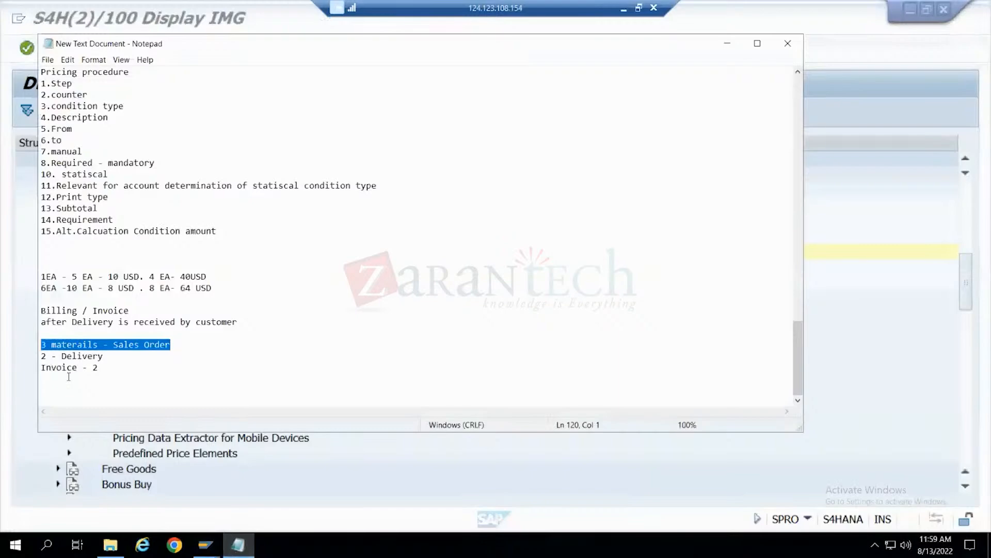
click(206, 545)
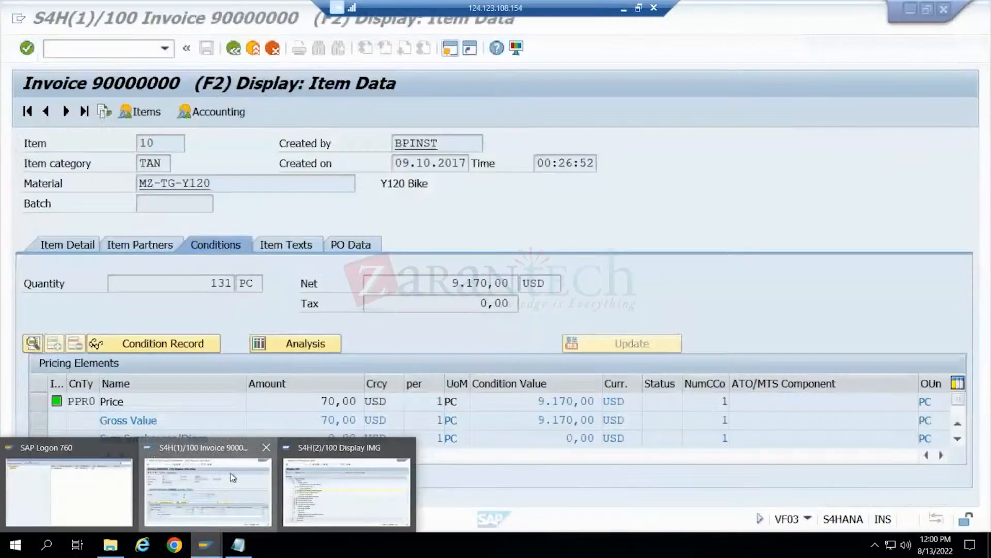
click(233, 478)
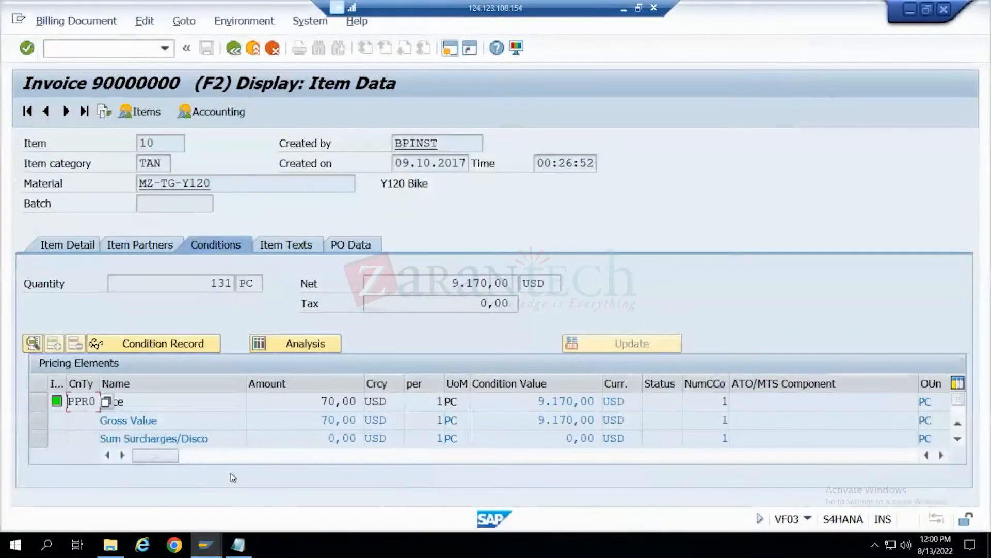
click(258, 404)
click(190, 418)
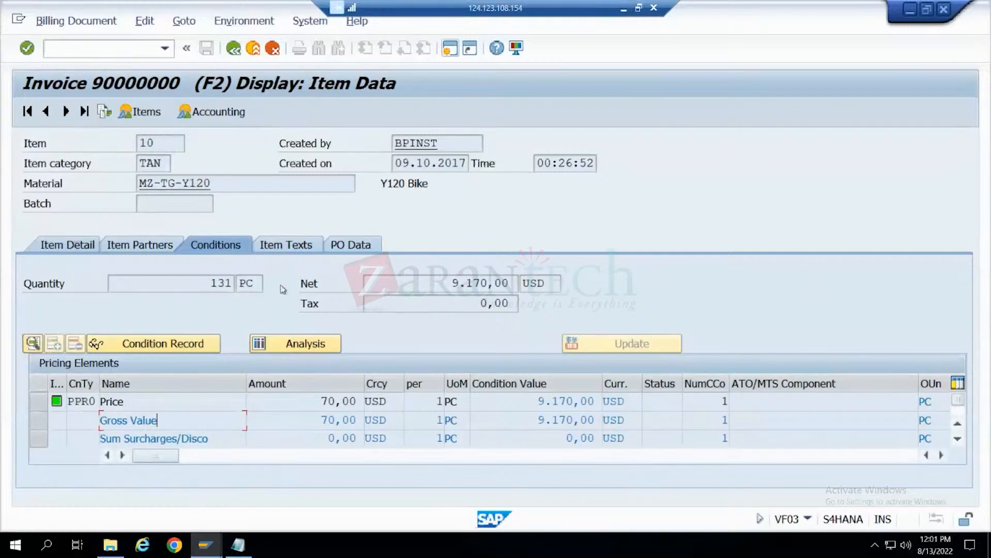
- Review the invoice item's texts and detail data, and examine its pricing elements down to Profit Margin
click(279, 245)
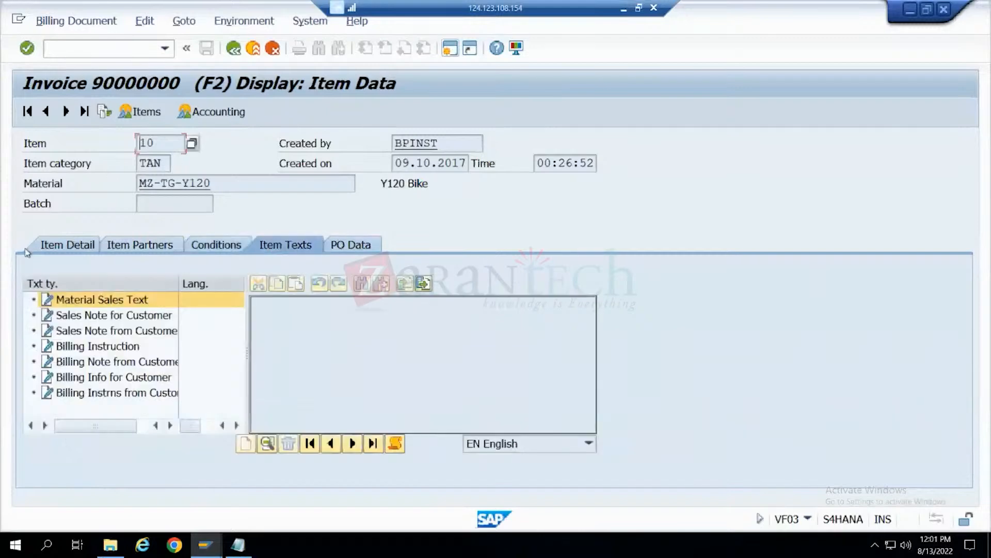
click(346, 247)
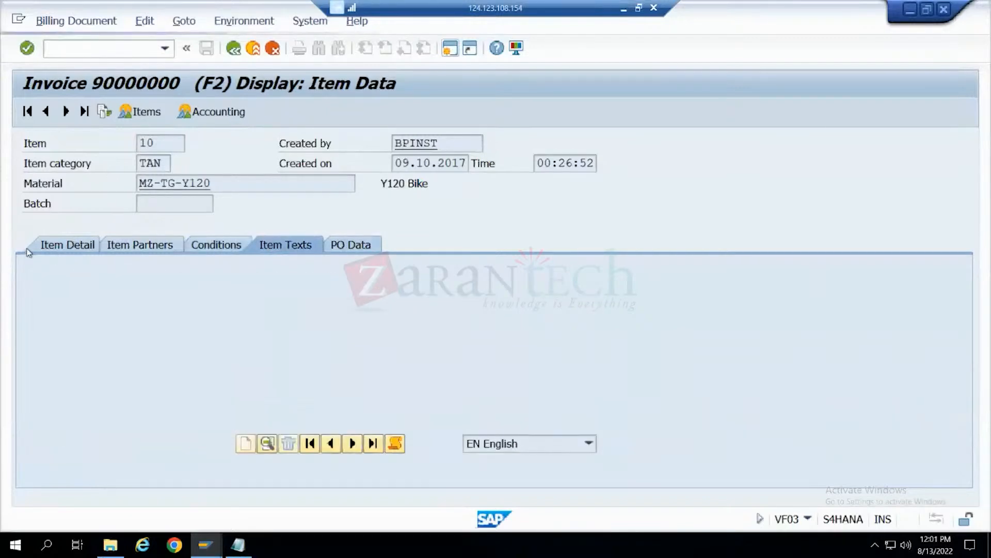
click(101, 252)
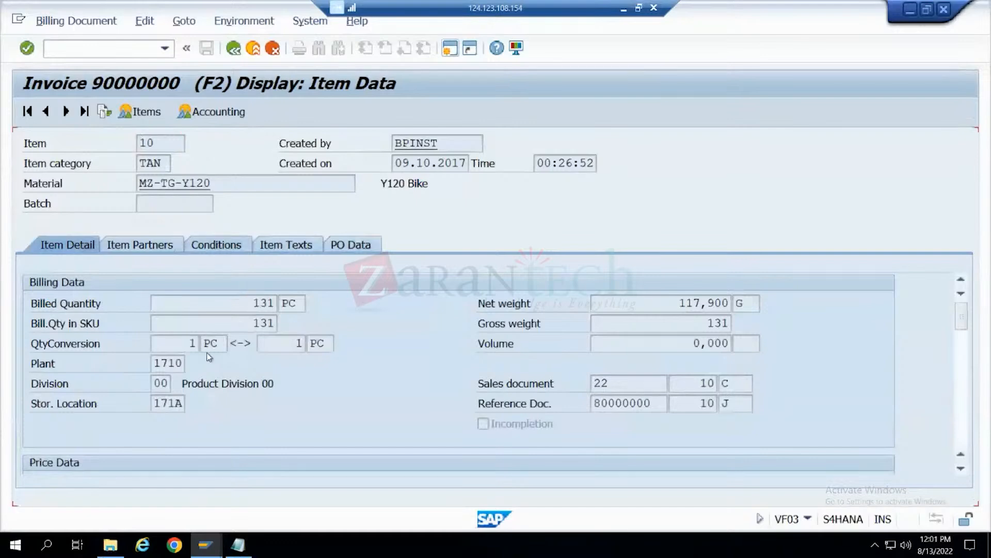
click(216, 245)
scroll(153, 393, down, 6)
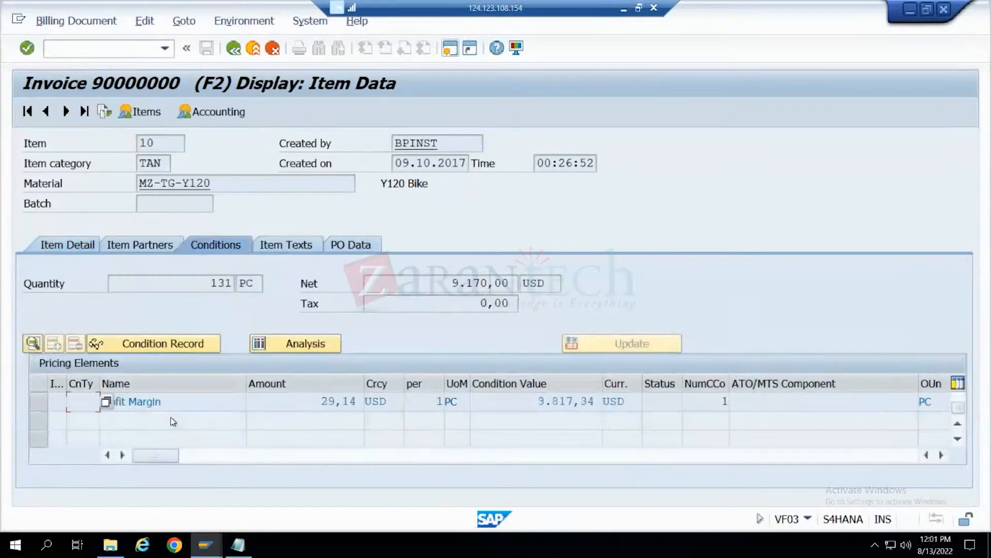
- Return to the overview of billing items and open the invoice header's output
click(234, 48)
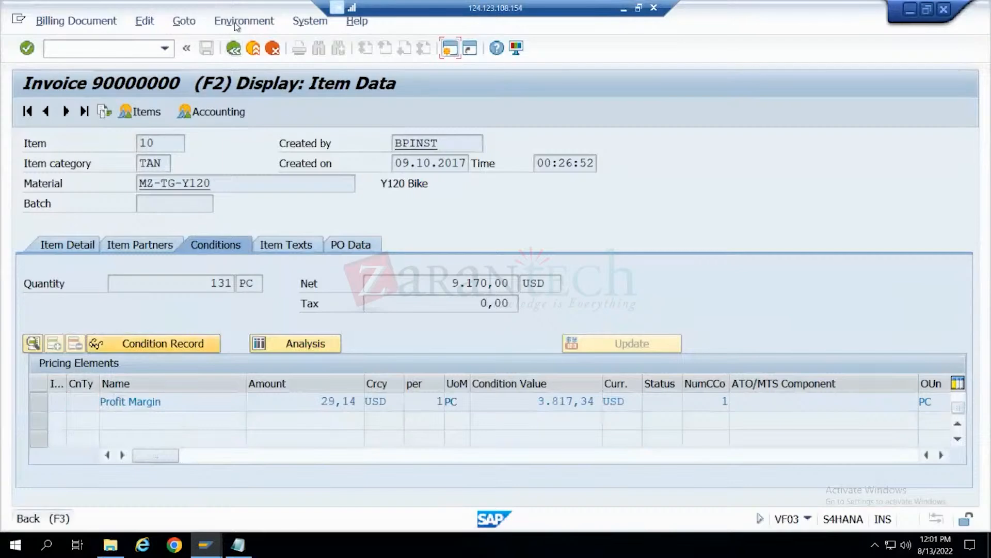
click(237, 27)
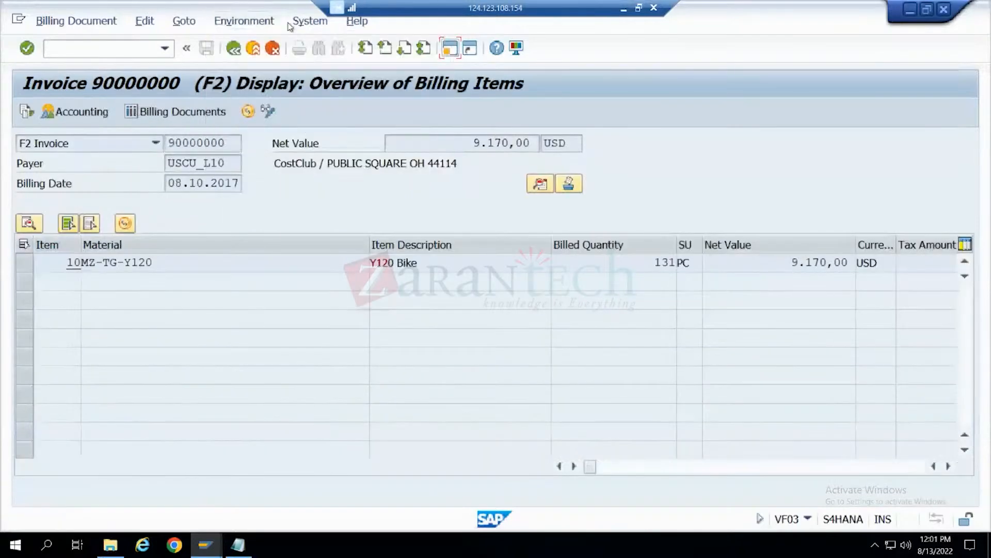
click(184, 20)
mouse_move(201, 40)
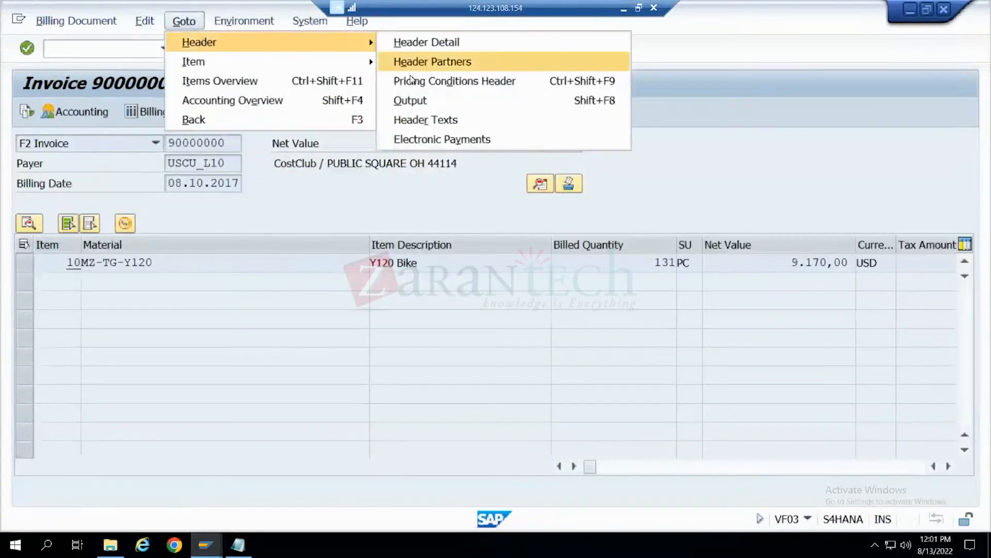
click(411, 101)
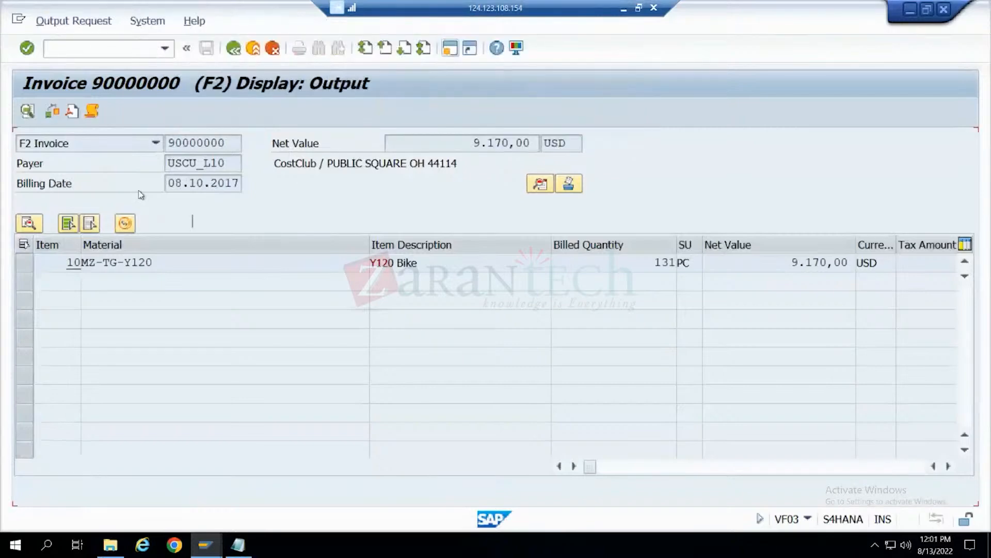
- Try to preview the BILLING_DOCUMENT output, check its processing log, and close the message windows
click(32, 221)
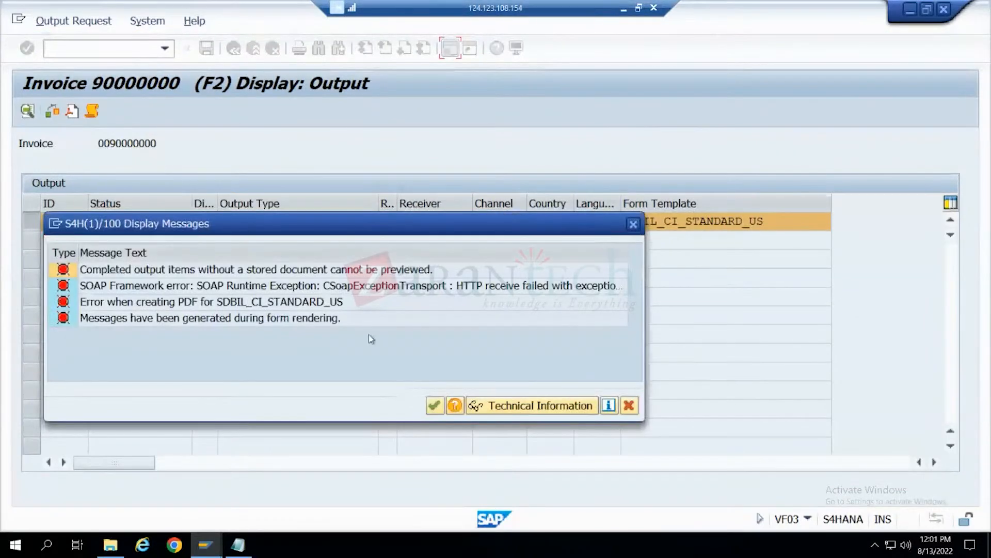
click(428, 406)
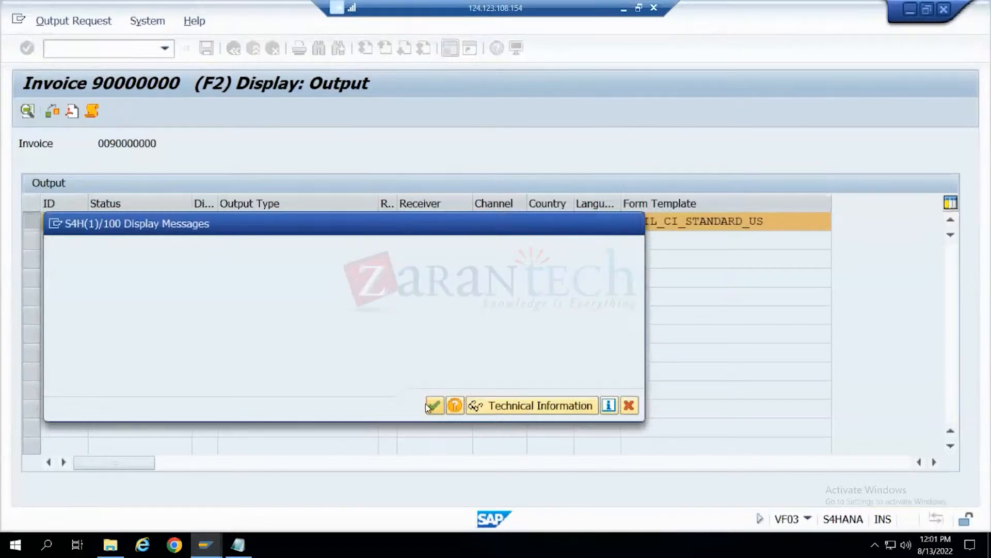
click(91, 111)
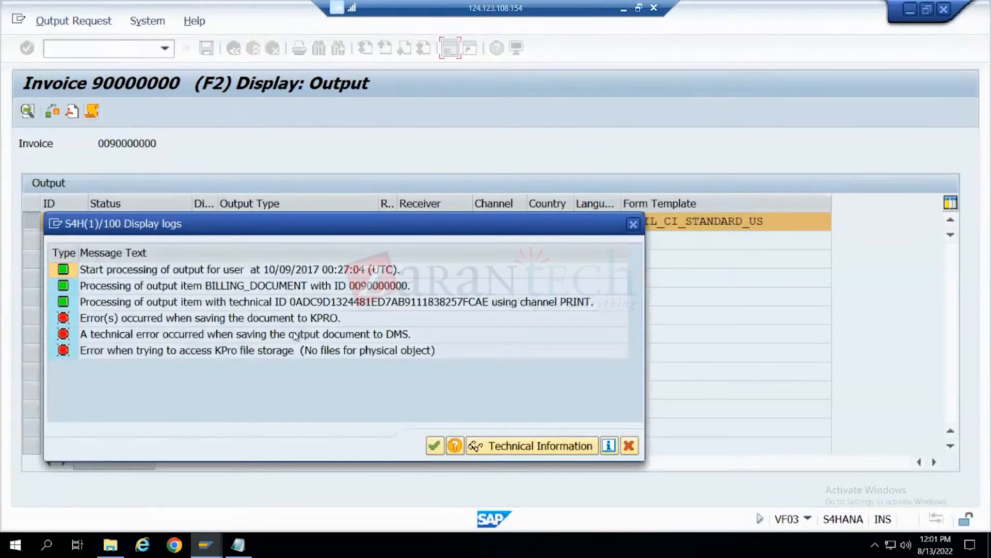
click(434, 446)
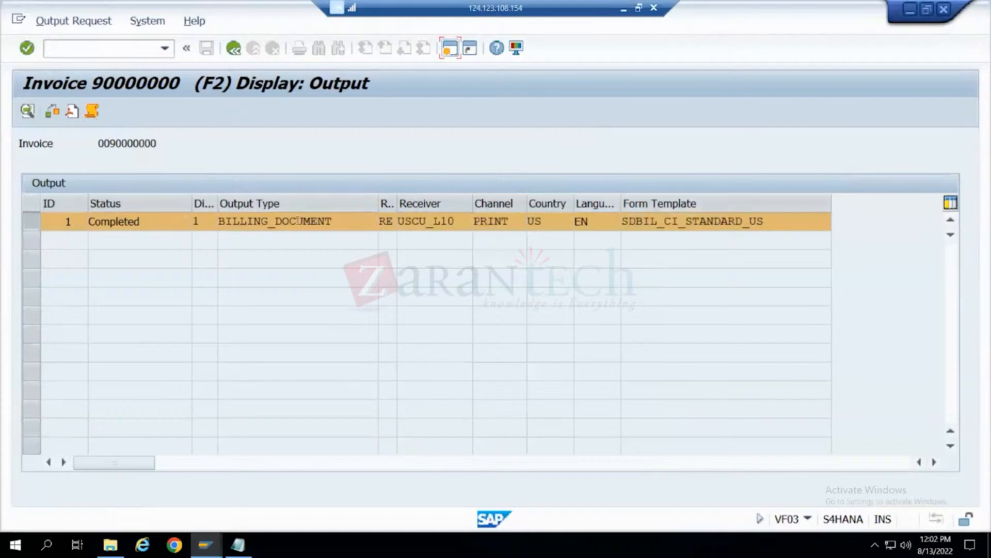
- Check the possible entries for the output type, and select the output's receiver and role fields
drag(379, 222, 217, 224)
click(385, 221)
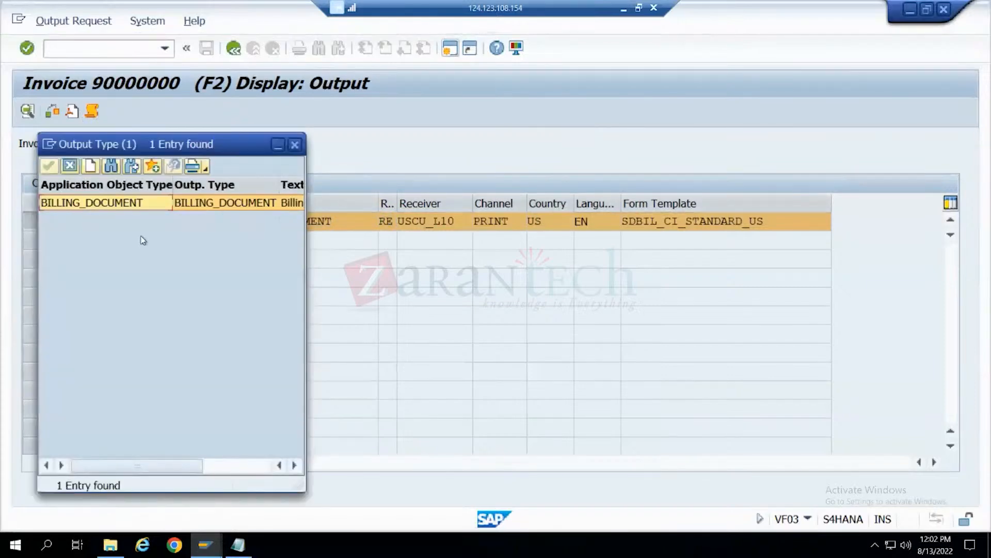
click(294, 145)
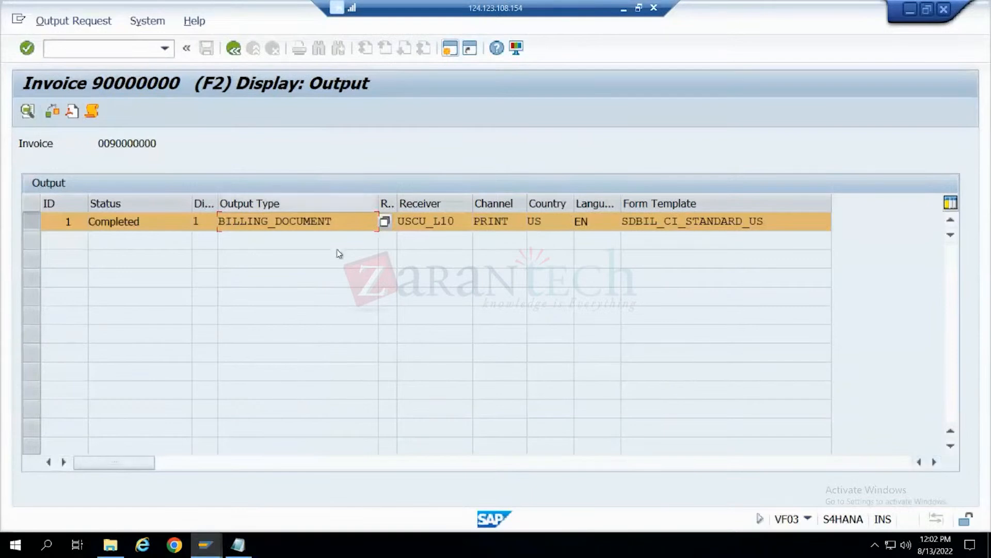
click(457, 221)
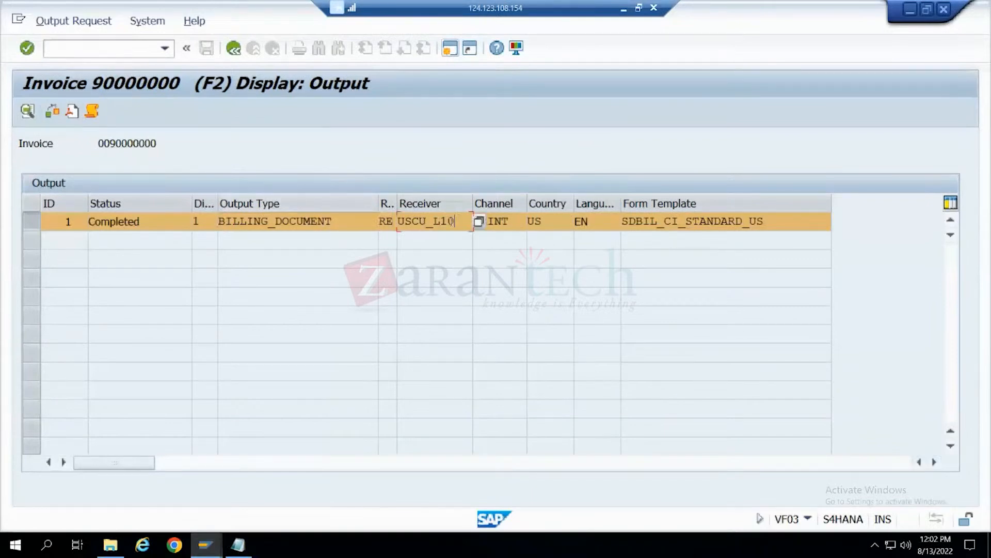
click(394, 221)
- Look up the SAP partner types in the Notepad notes and minimize the notes
click(237, 545)
scroll(244, 289, up, 20)
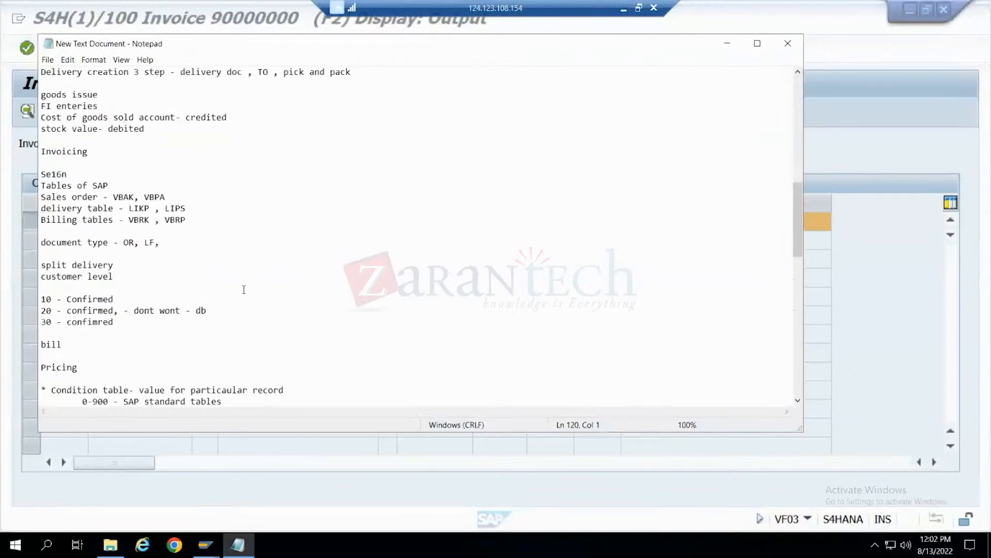
scroll(244, 289, up, 8)
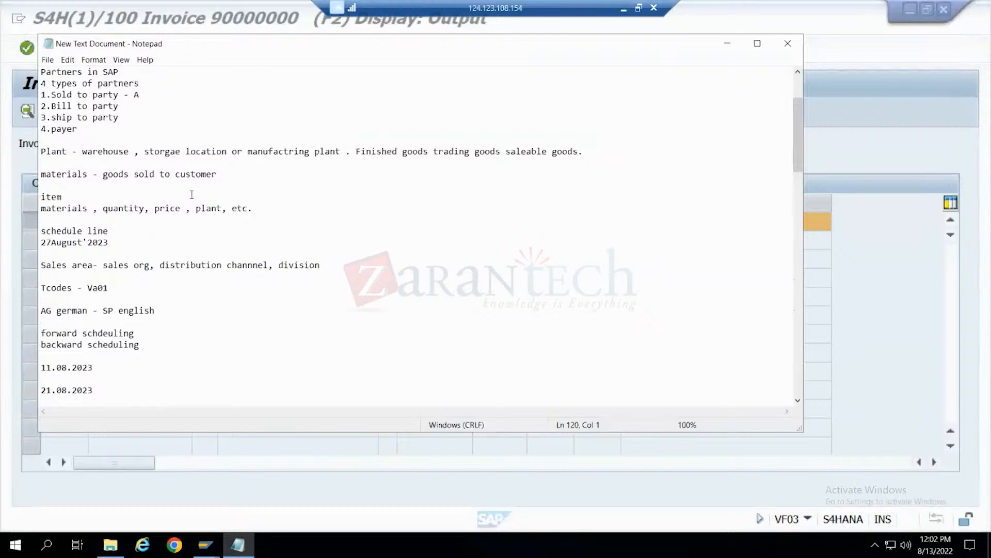
click(727, 45)
- Inspect the output's channel, country, language and form template fields, and return to the overview of billing items
drag(511, 223, 467, 223)
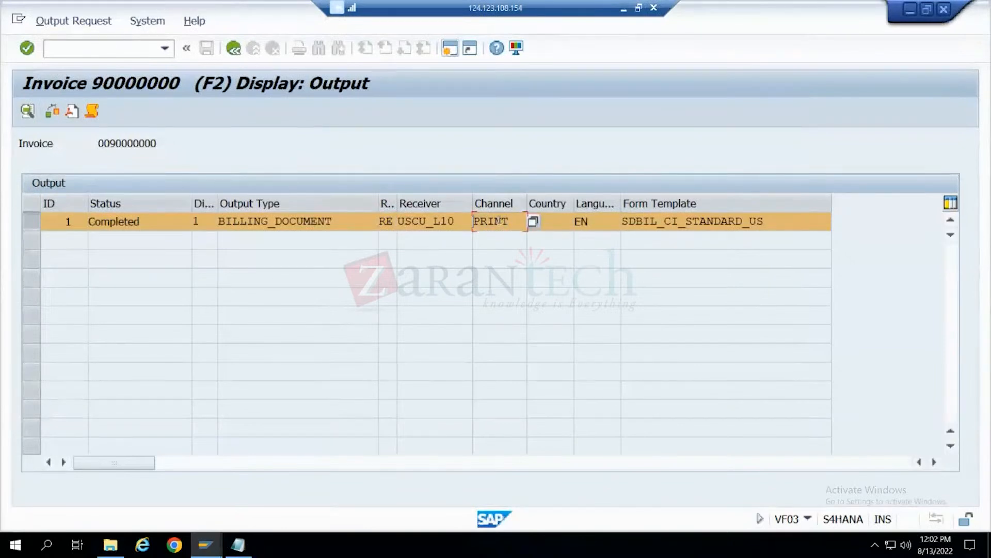
click(561, 221)
text(US)
click(599, 222)
text(EN)
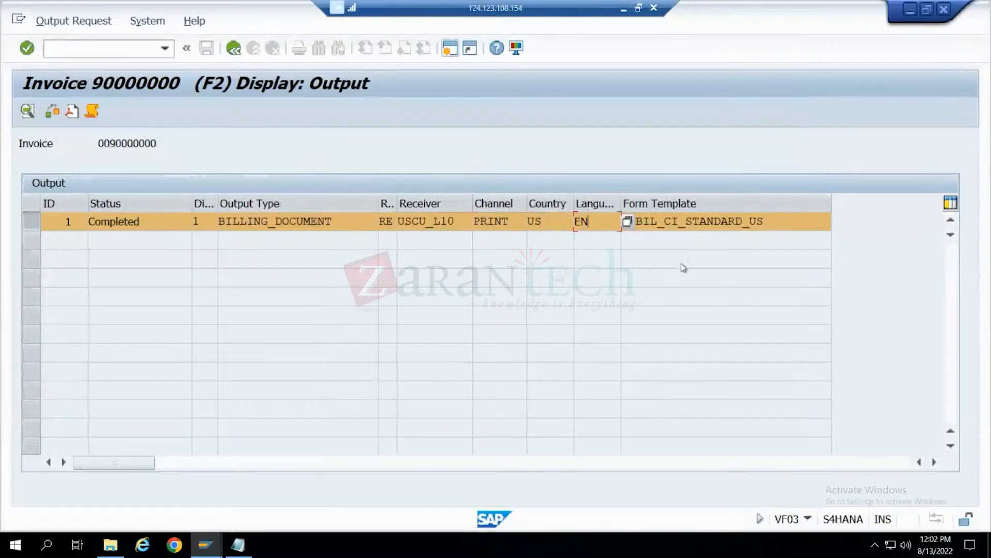
drag(773, 219, 624, 225)
click(623, 226)
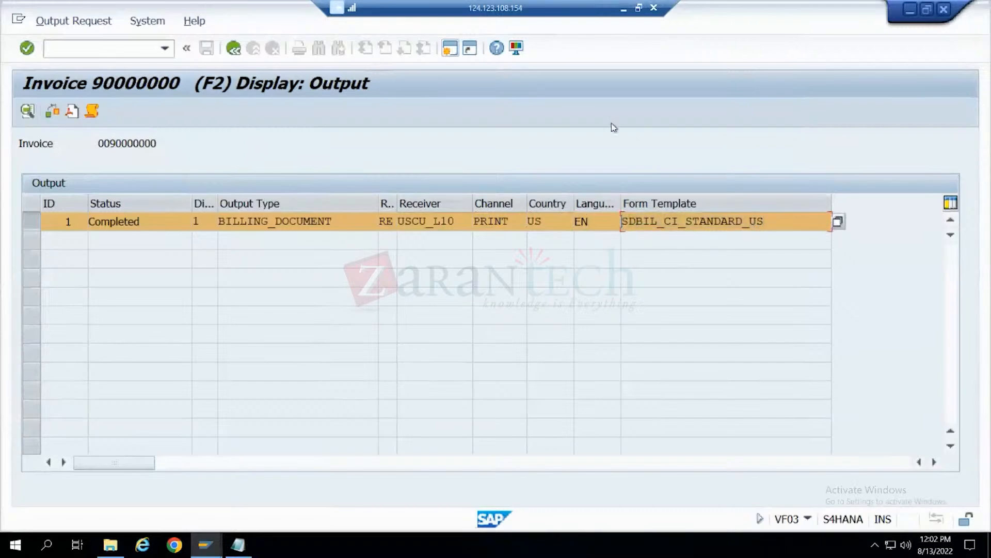
click(451, 48)
click(785, 227)
drag(785, 227, 627, 226)
click(623, 227)
click(232, 50)
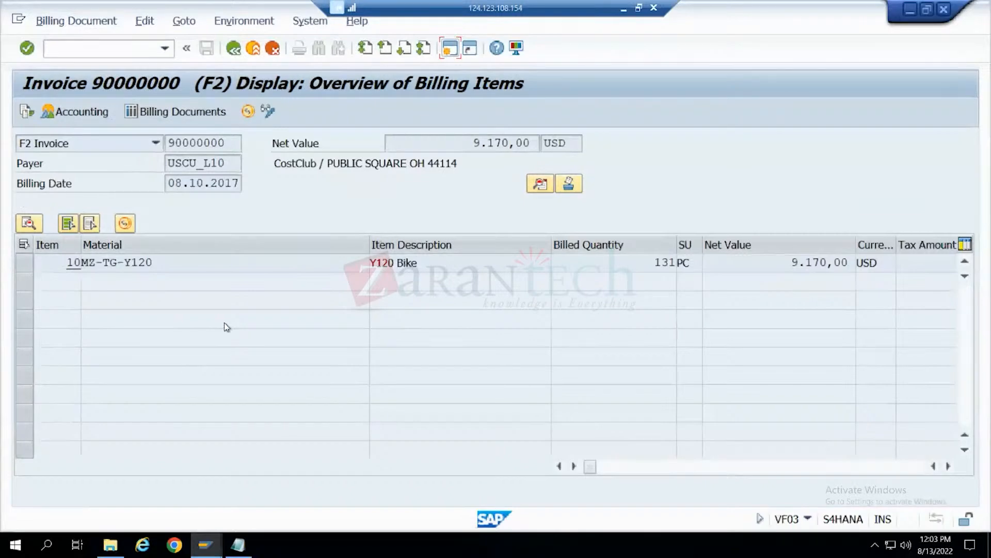
- Check the invoice's accounting document and document flow, and return to the initial Display Billing Documents screen
click(78, 112)
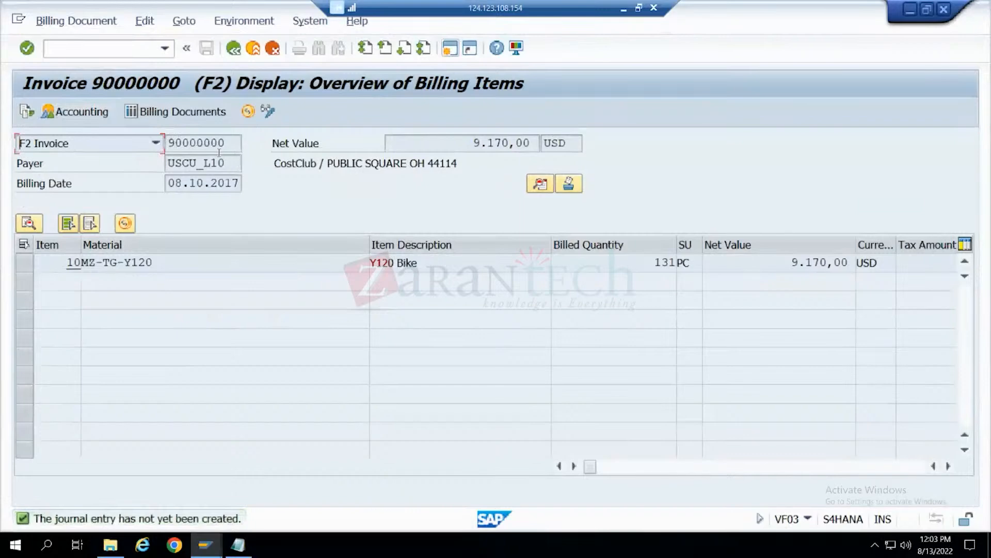
click(201, 145)
click(23, 115)
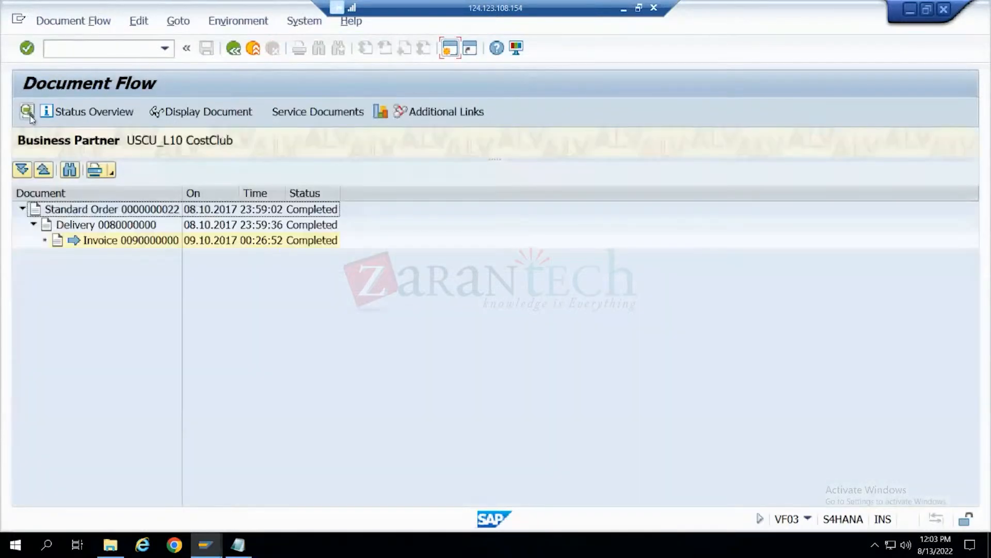
click(234, 49)
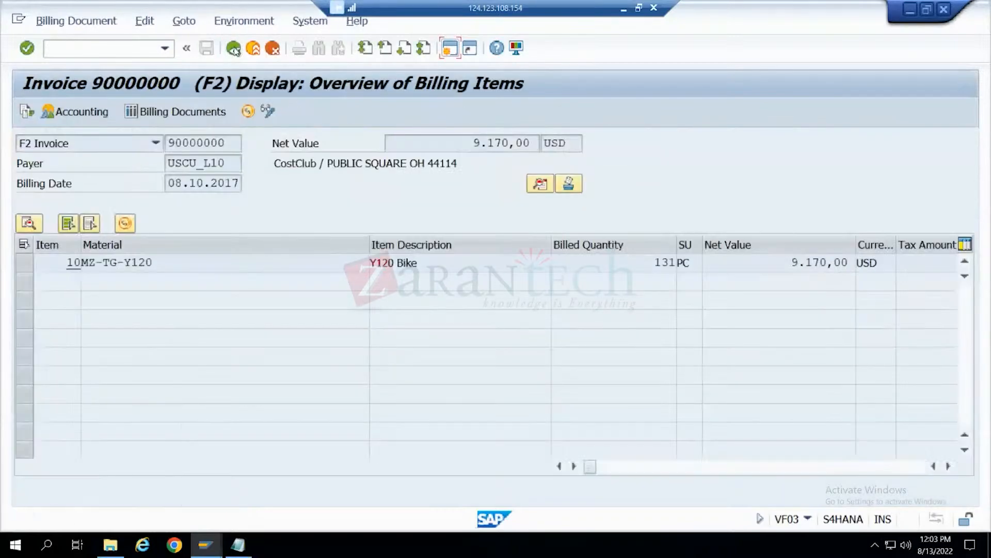
click(234, 49)
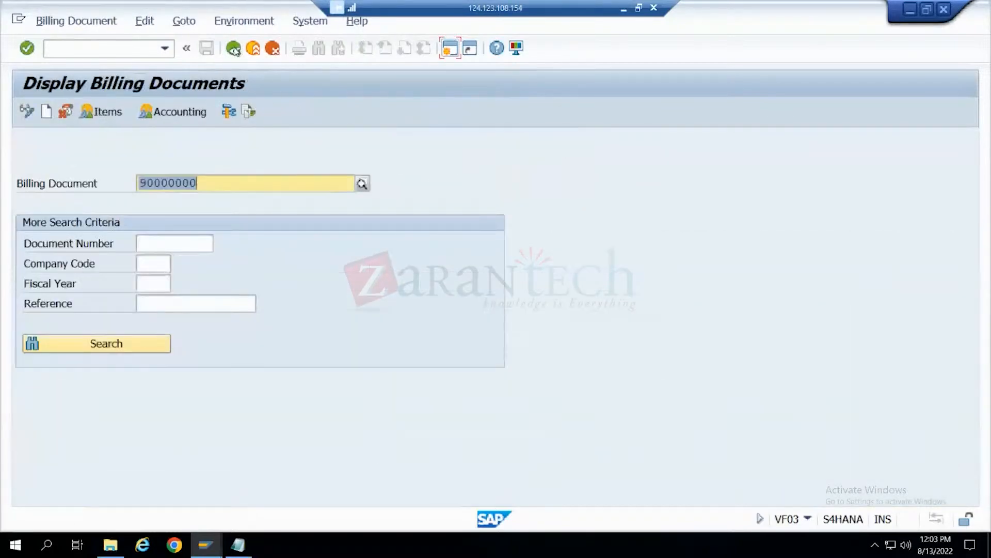
- Leave the billing display, start transaction VA03 and display the fifth sales order in the order field's entry history
click(234, 49)
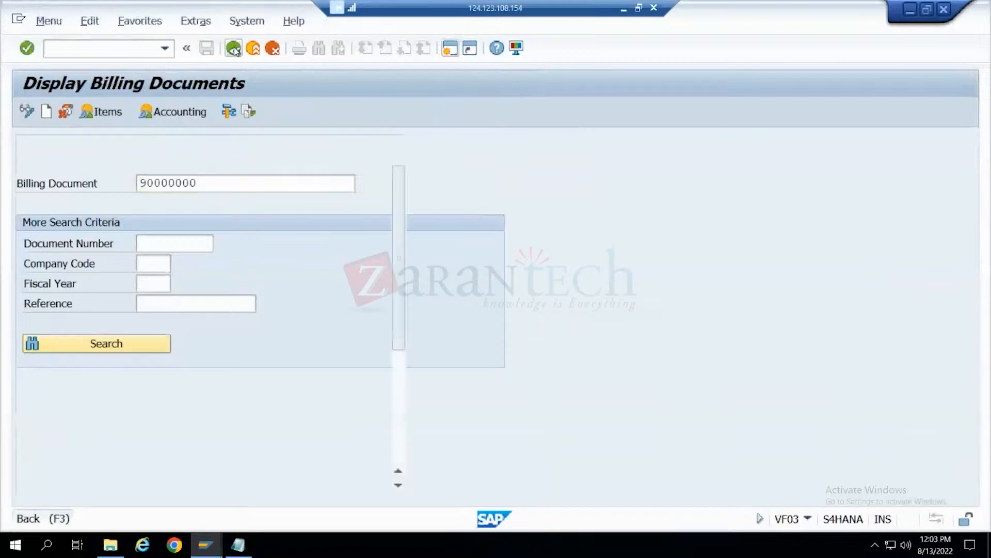
text(va03)
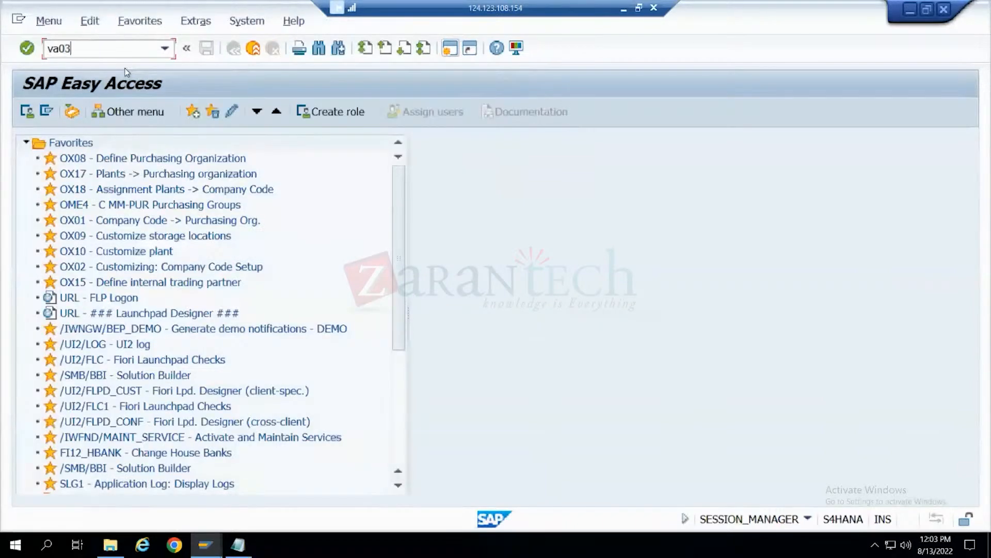
key(Return)
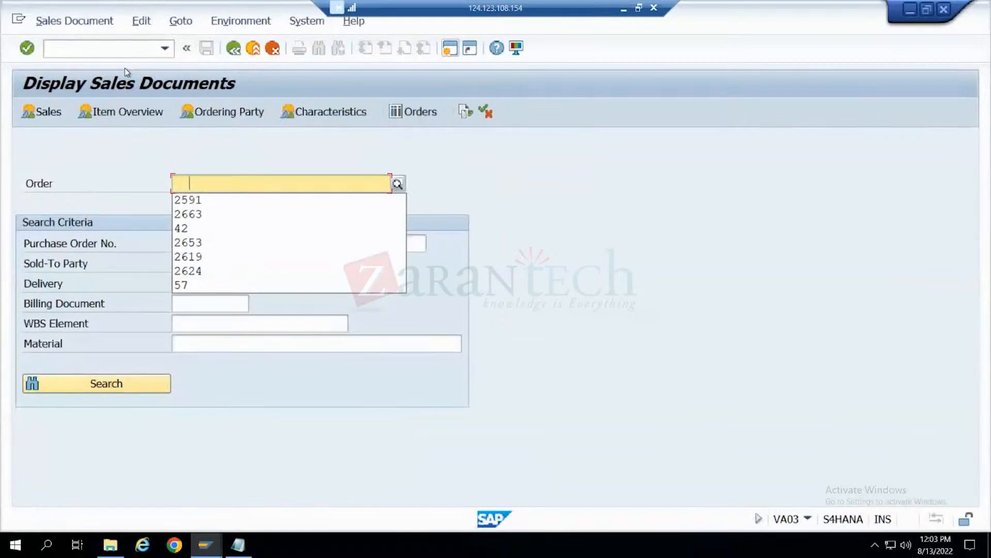
key(Down)
key(Down)
key(Down)
key(Down)
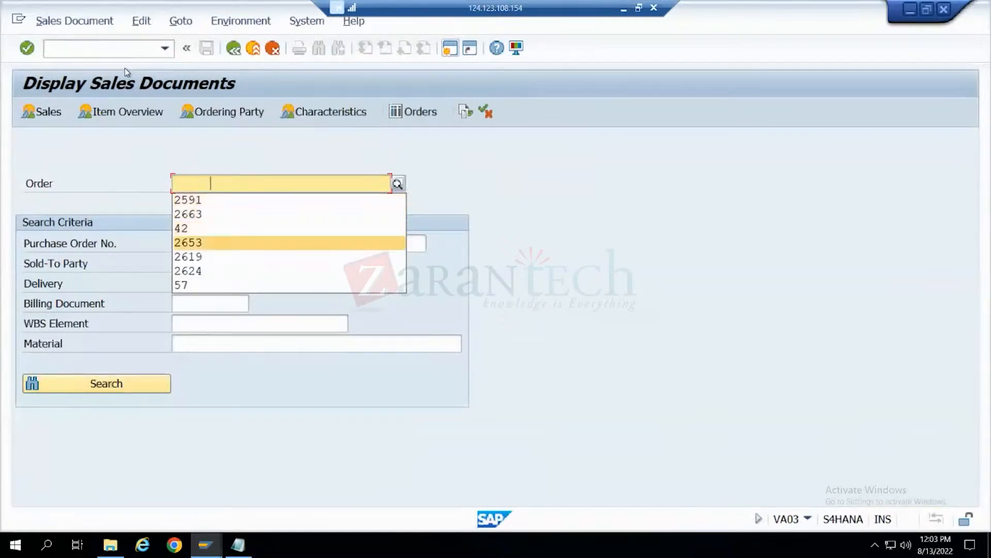
key(Down)
key(Return)
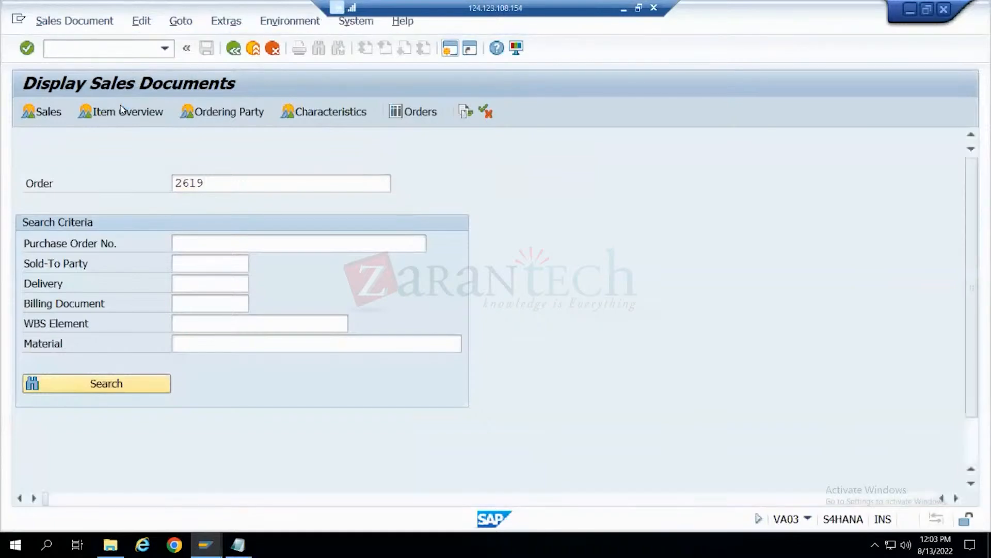
- Check the sales order's document flow and return to the initial Display Sales Documents screen
click(156, 141)
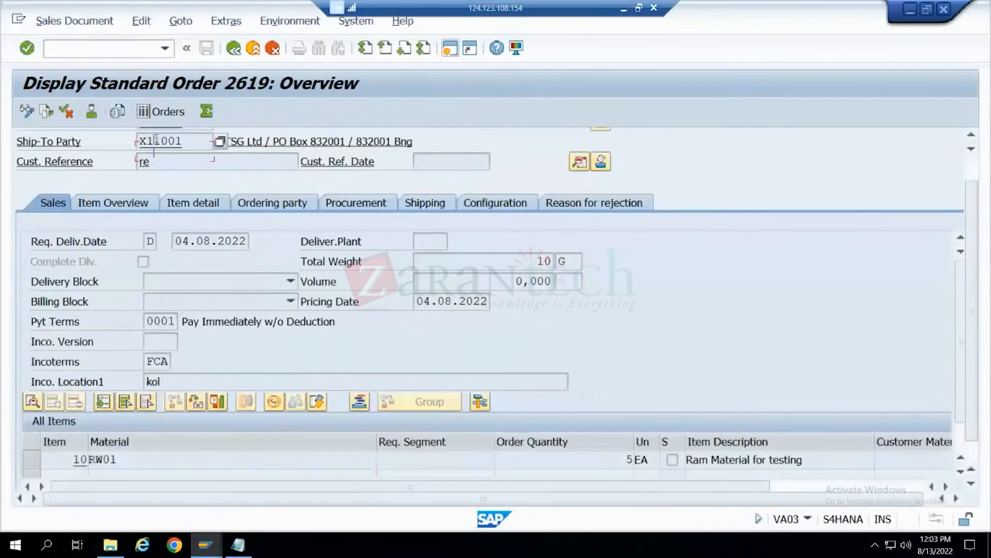
scroll(156, 139, up, 2)
click(157, 141)
click(45, 114)
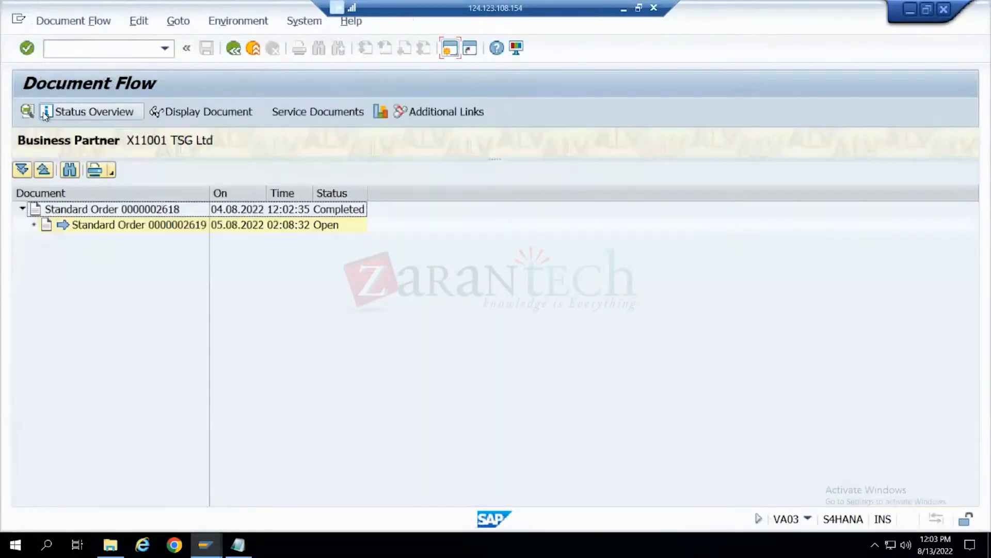
click(237, 52)
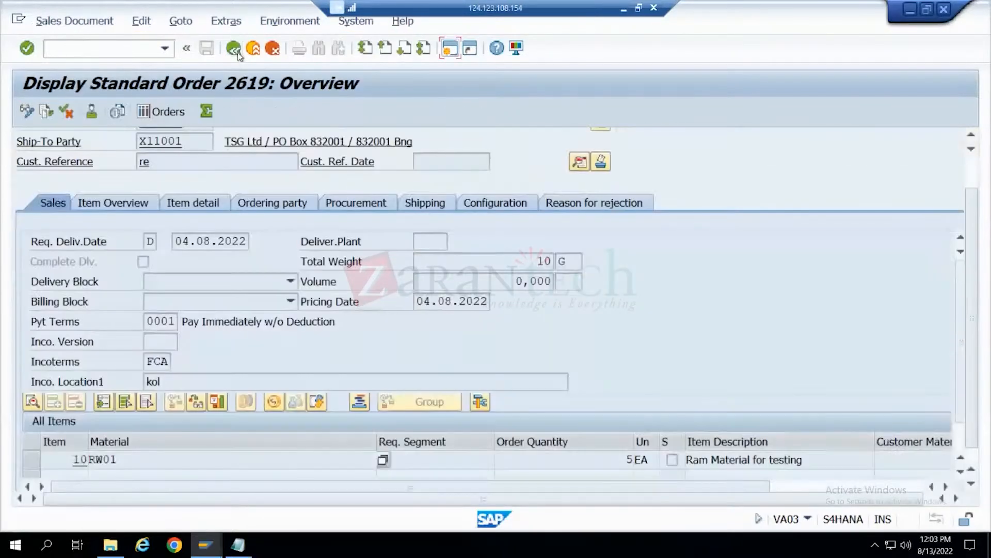
click(235, 50)
key(BackSpace)
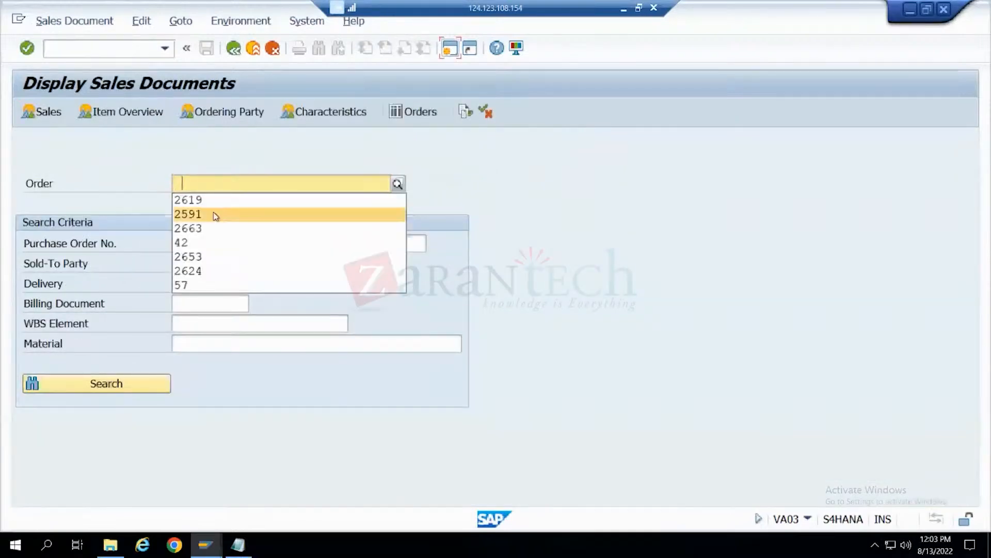
- Open the document flow of the fourth sales order in the entry history and display its invoice
click(213, 242)
key(Return)
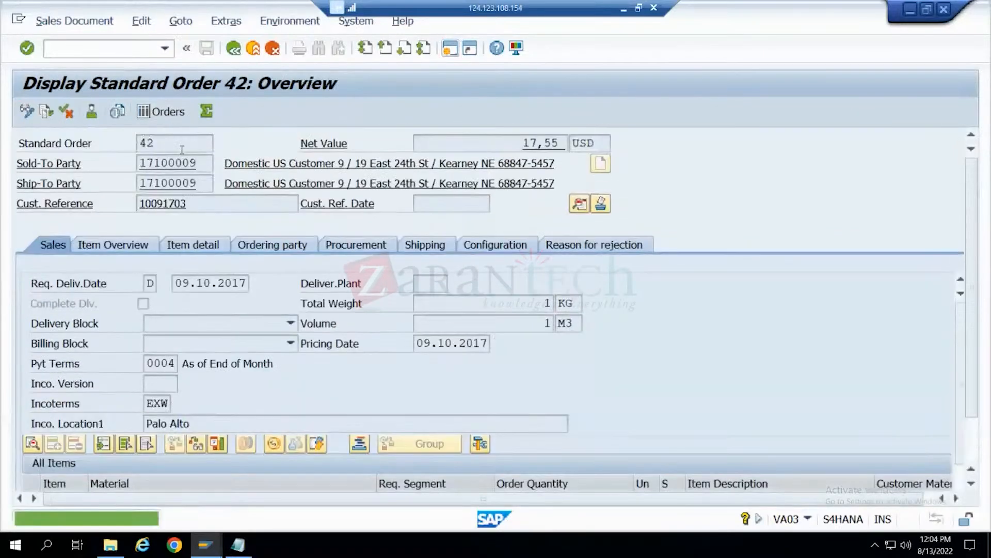
click(46, 113)
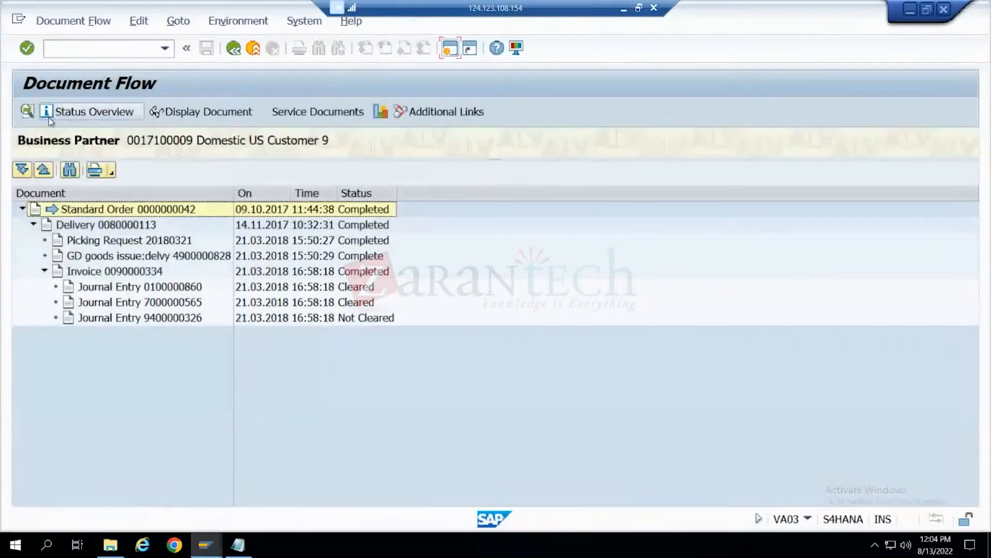
click(142, 272)
click(205, 116)
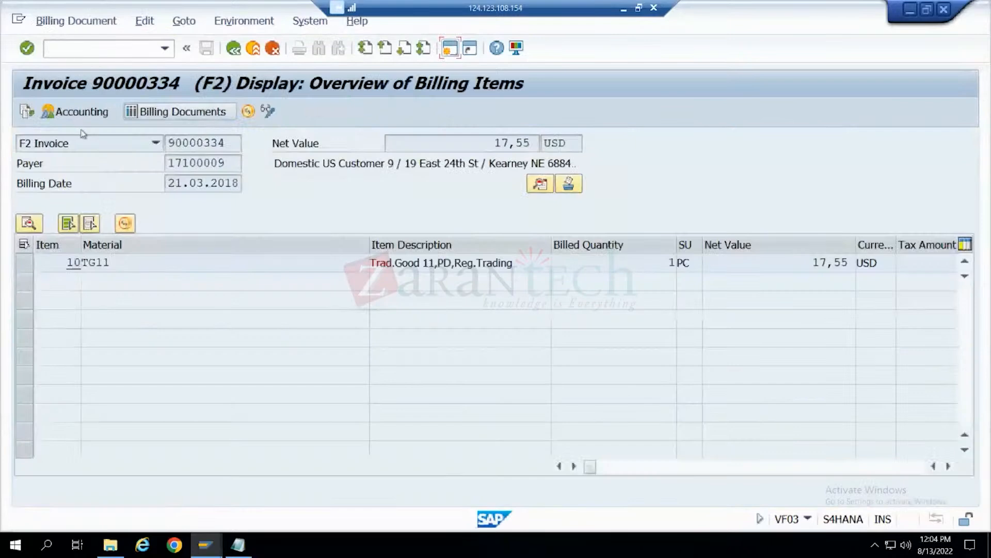
- Examine both line items of the invoice's ledger group 0L accounting document and return to the overview of billing items
click(79, 115)
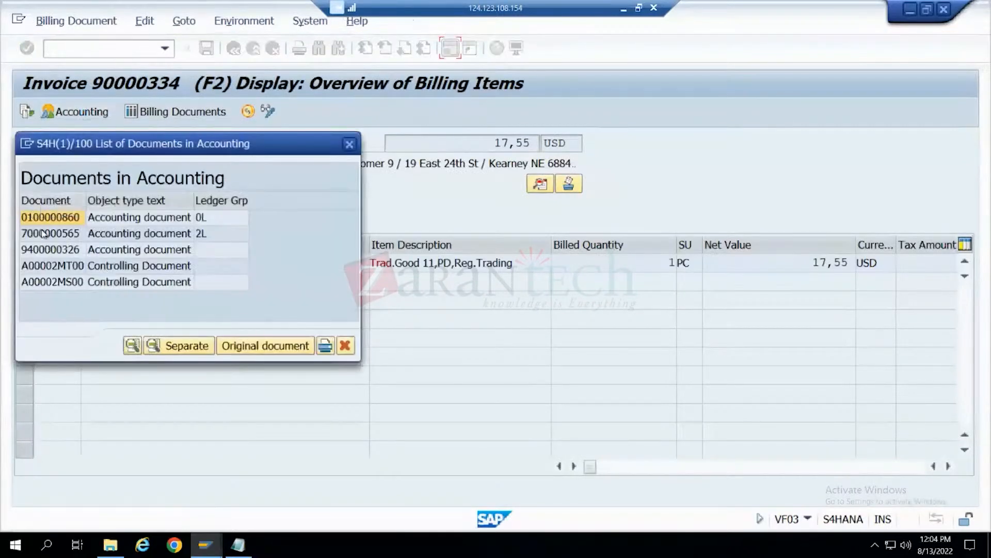
click(68, 223)
double_click(70, 225)
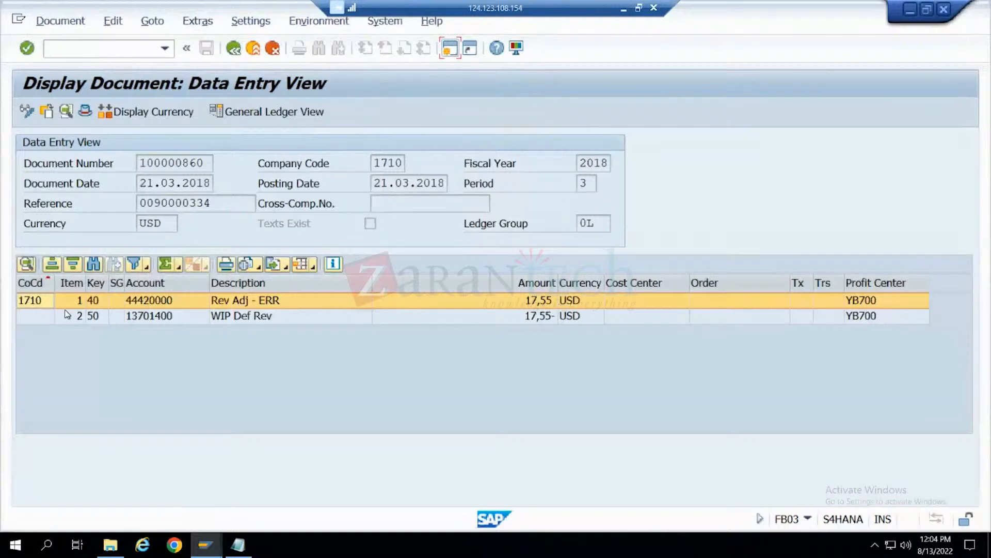
click(102, 316)
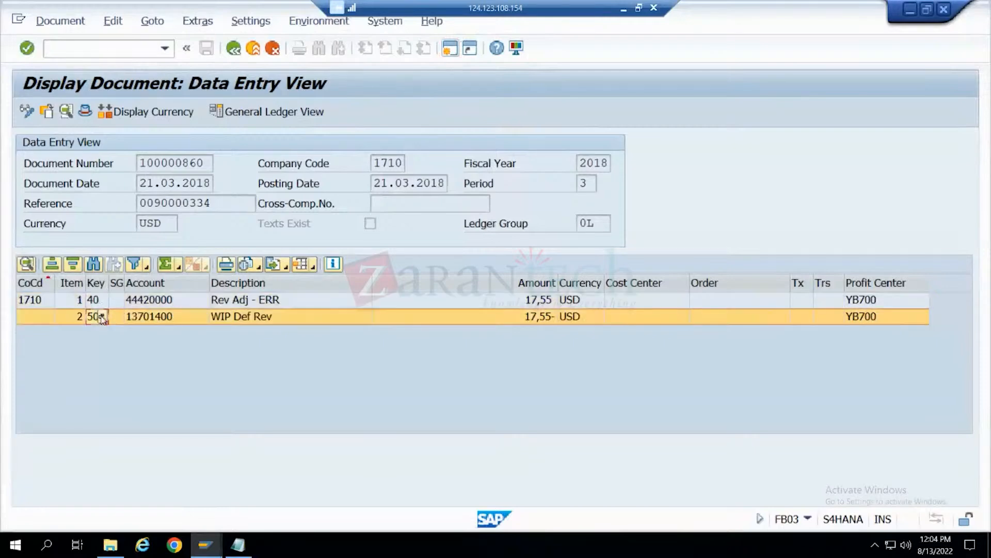
click(287, 305)
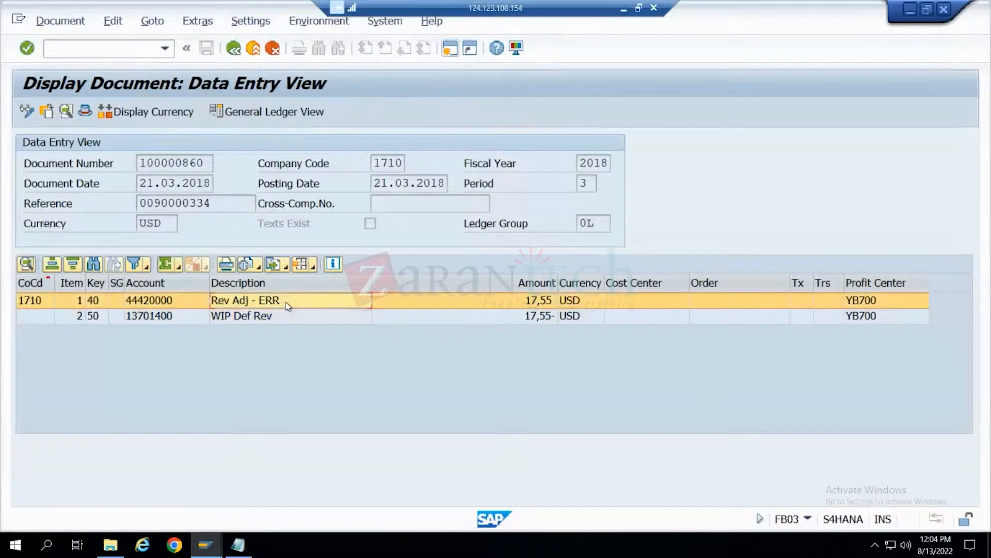
click(293, 322)
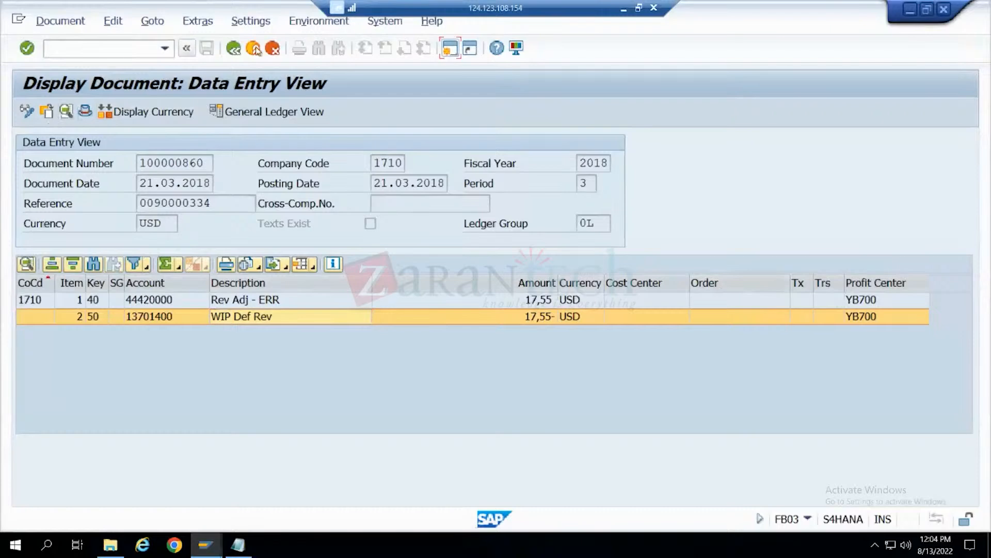
click(235, 48)
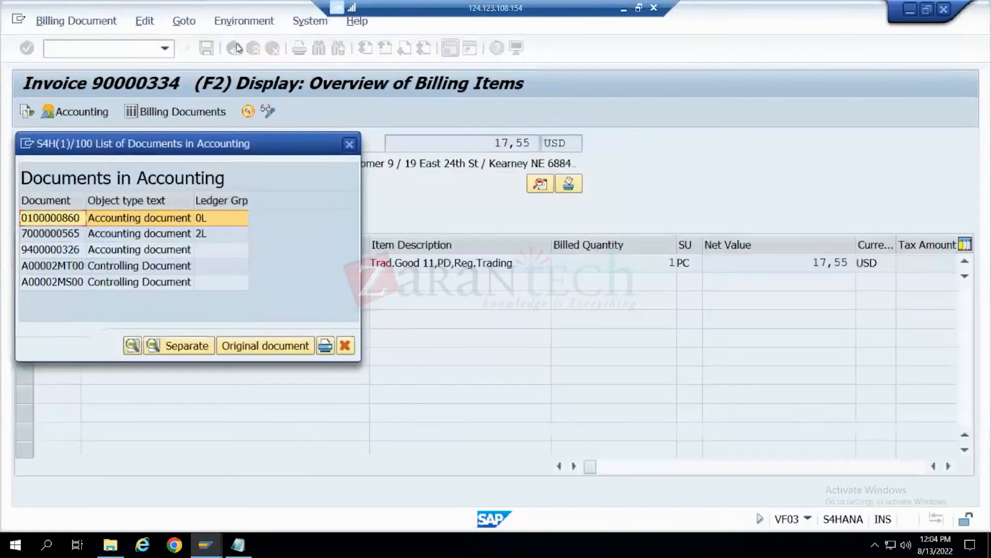
click(350, 144)
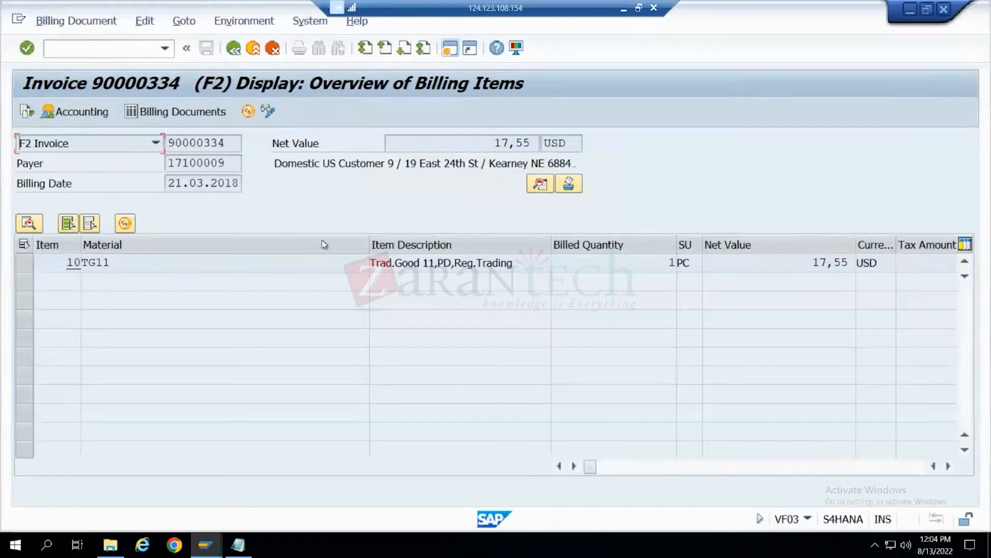
click(61, 22)
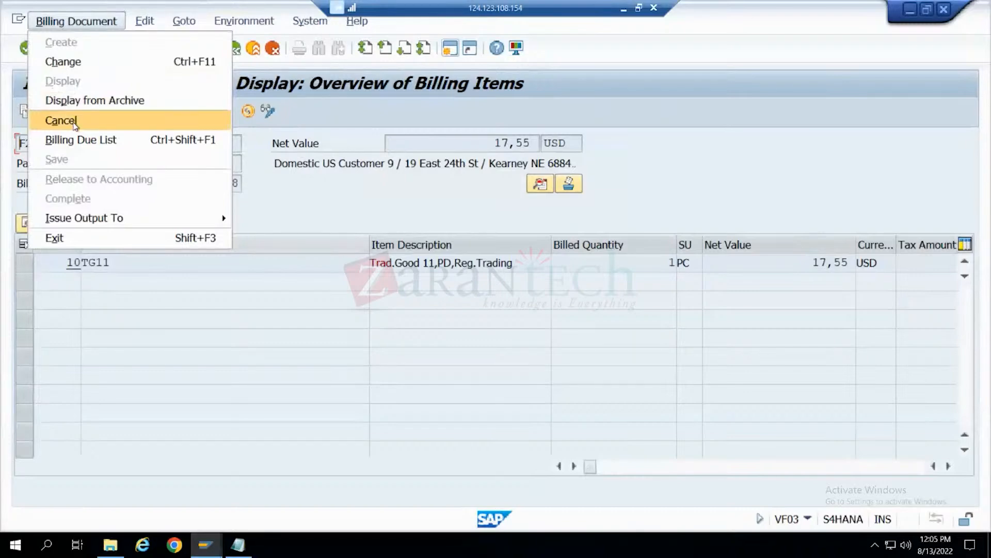
click(307, 205)
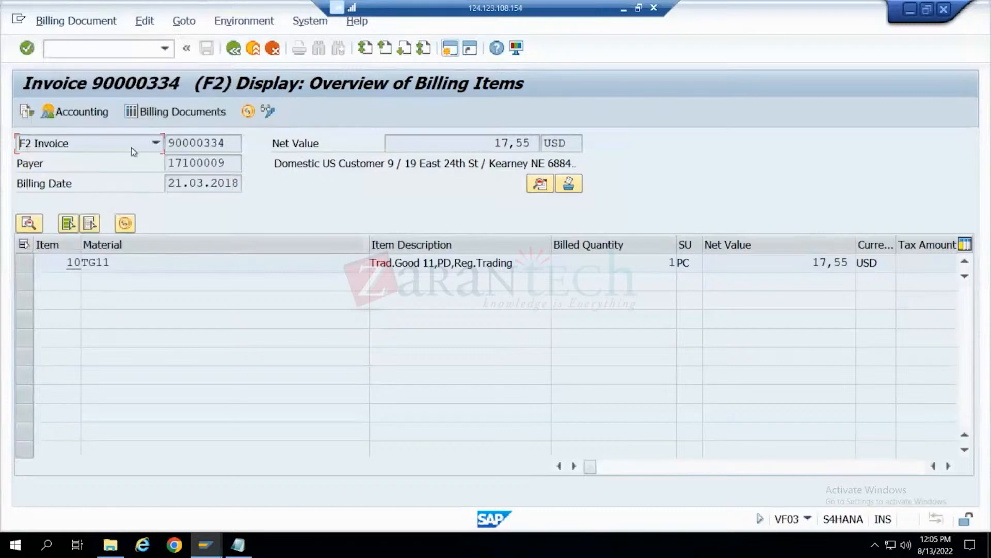
click(98, 26)
click(88, 122)
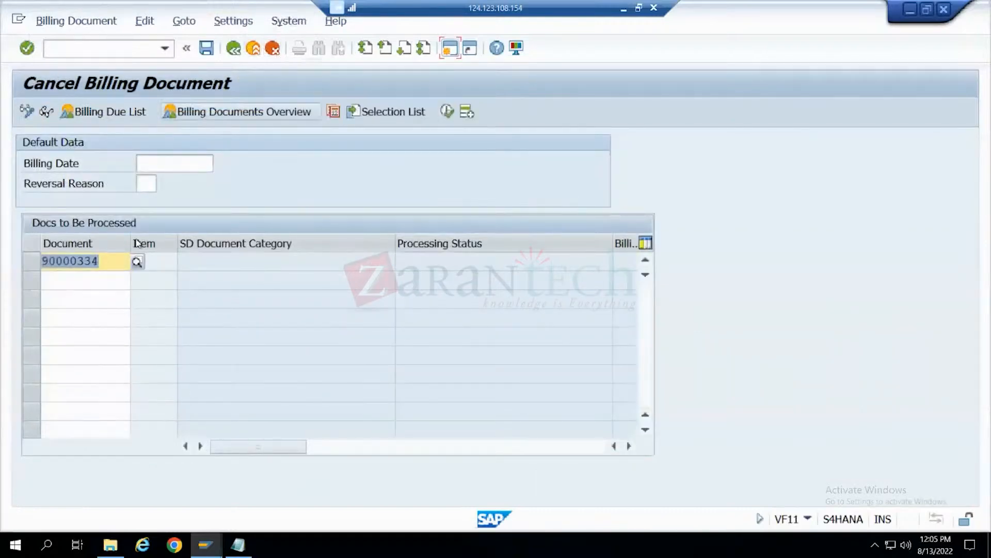
click(274, 49)
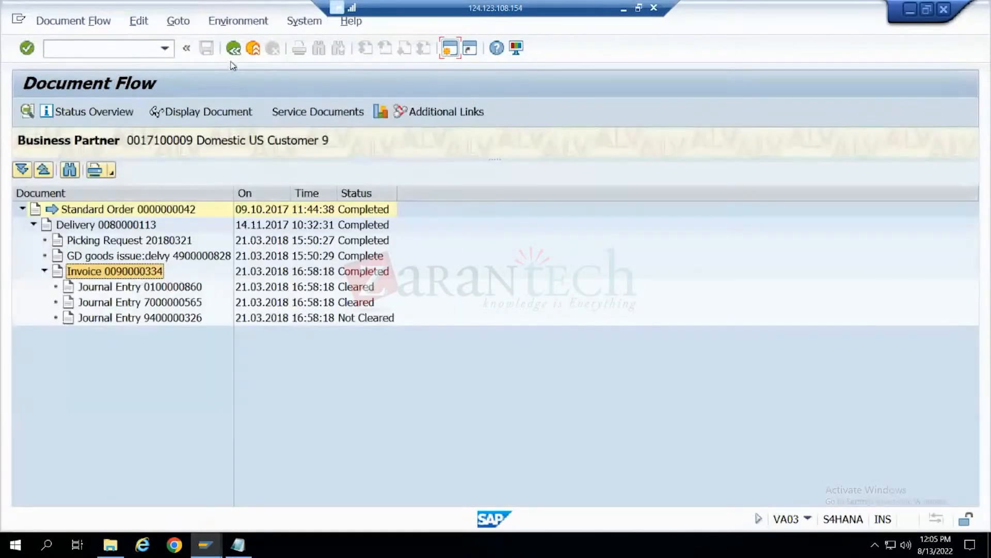
- Show the invoice's details in the document flow, select its document number and open transaction VF11 in a new session
double_click(143, 273)
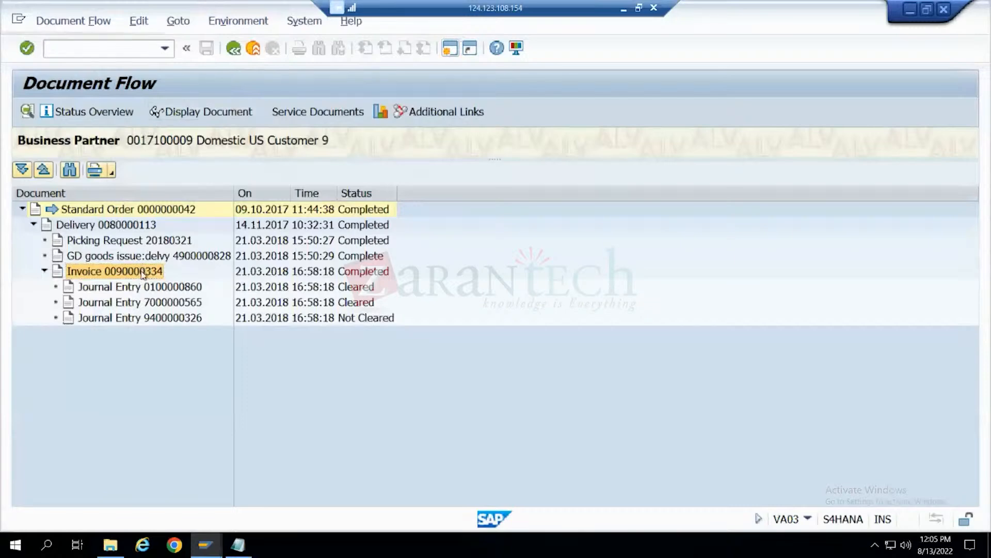
click(75, 442)
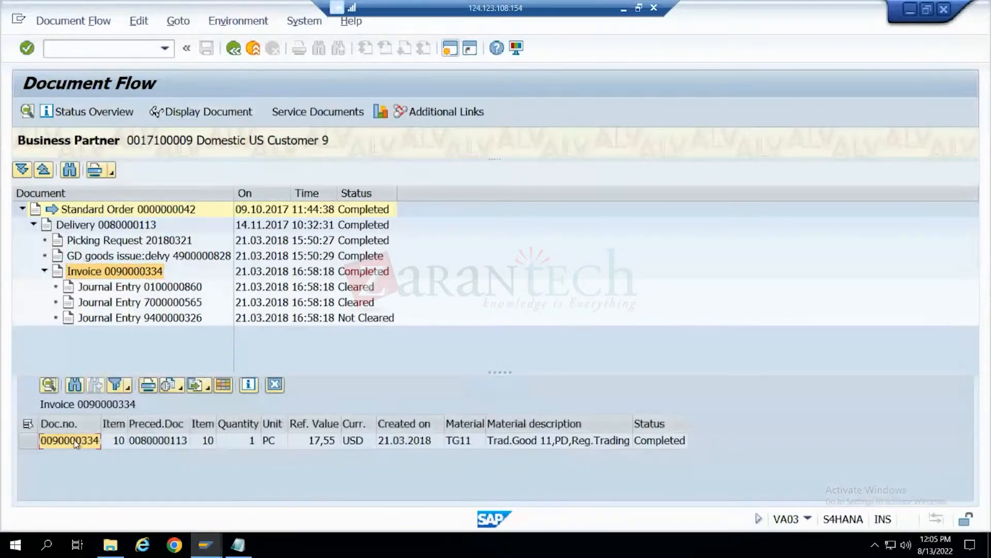
click(449, 48)
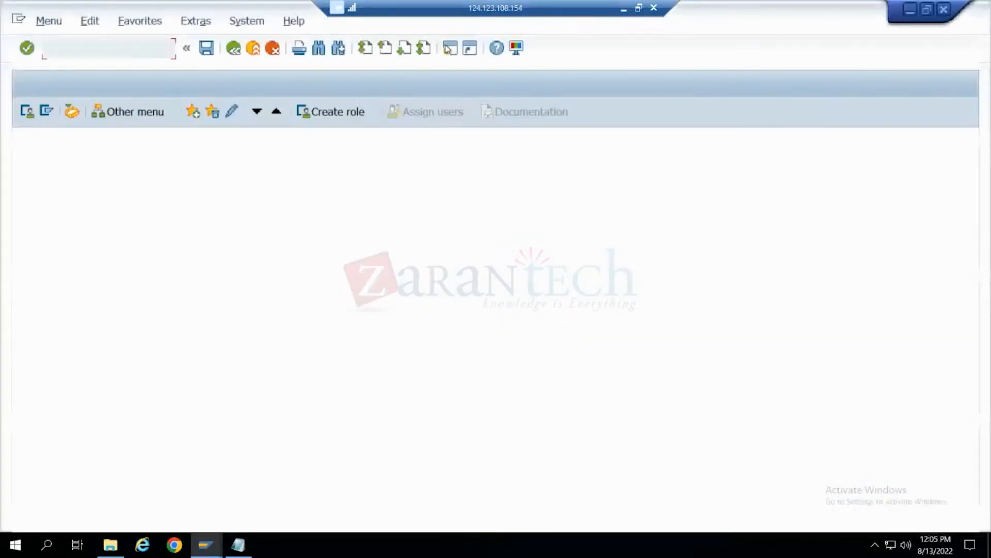
text(vf11)
key(Return)
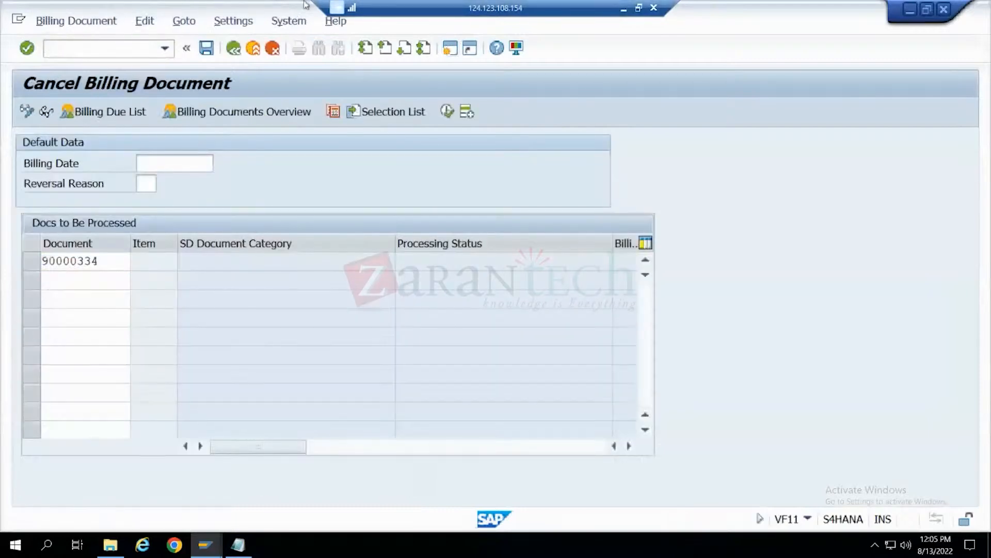
- Process the invoice's cancellation, review the billing document overview and save the cancellation document
key(Return)
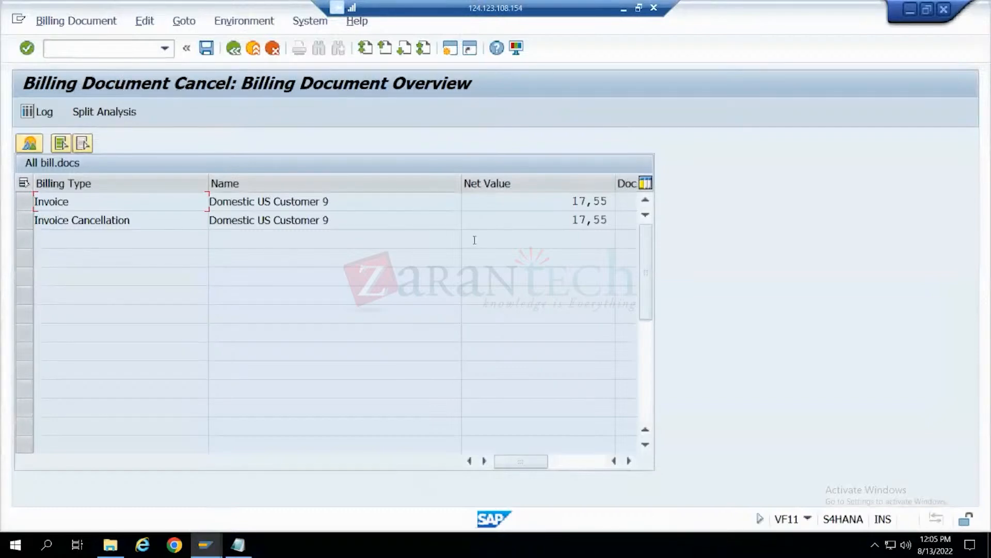
drag(545, 462, 512, 461)
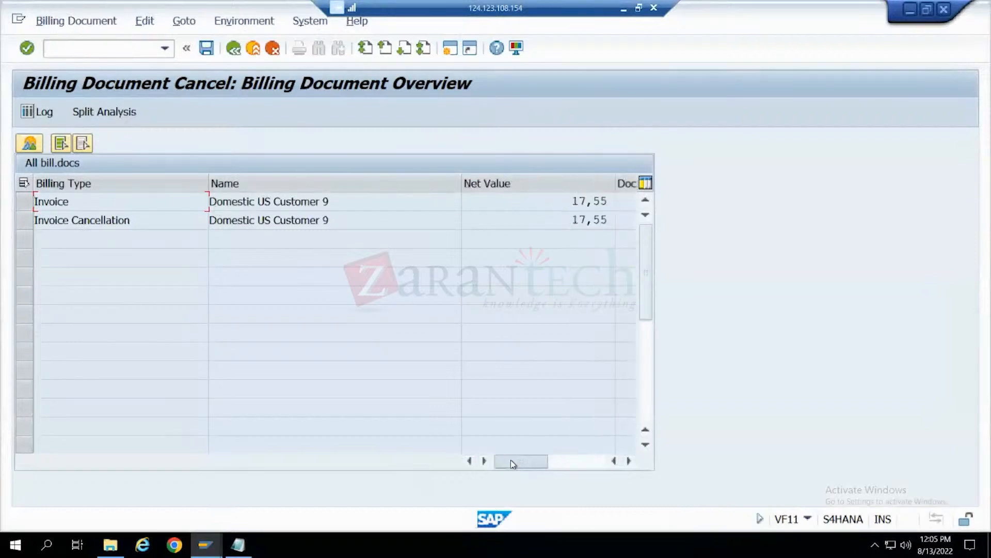
click(211, 47)
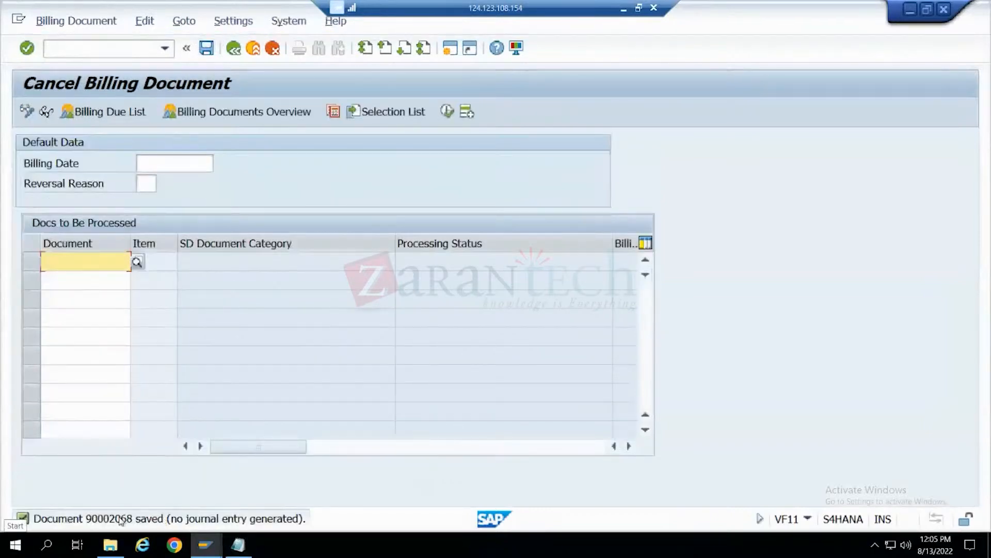
- Display the newly saved invoice cancellation document
click(66, 21)
click(80, 80)
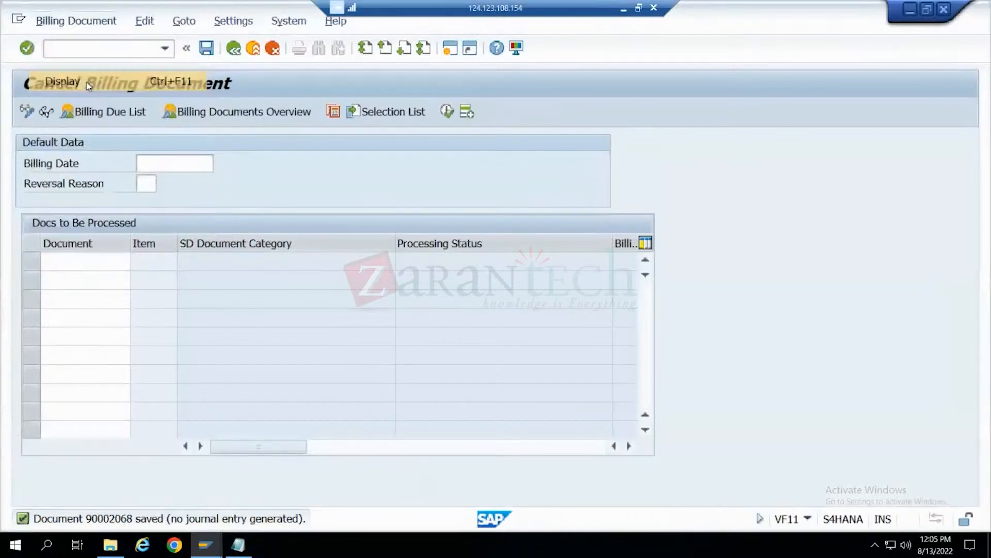
key(Return)
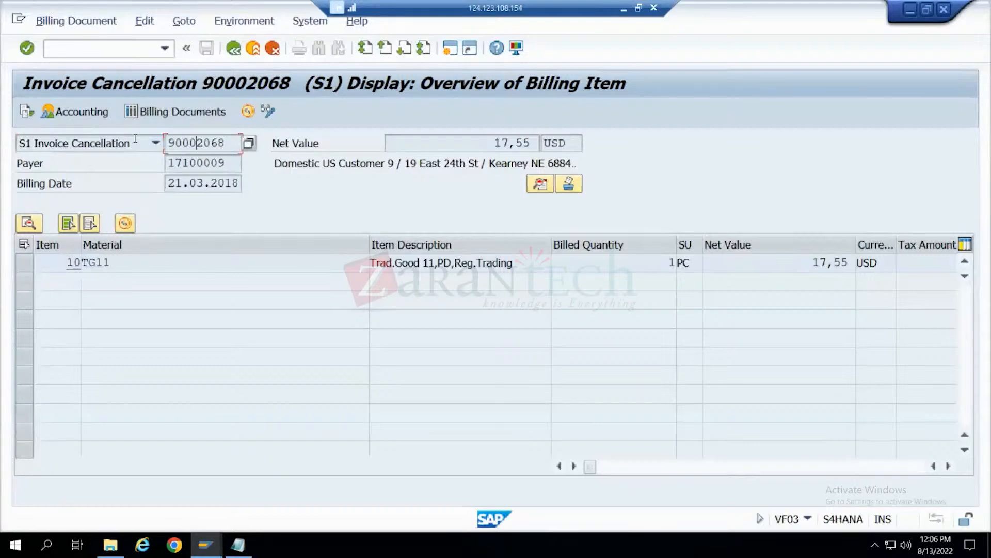
- Check the invoice cancellation's document flow and its accounting document
click(28, 113)
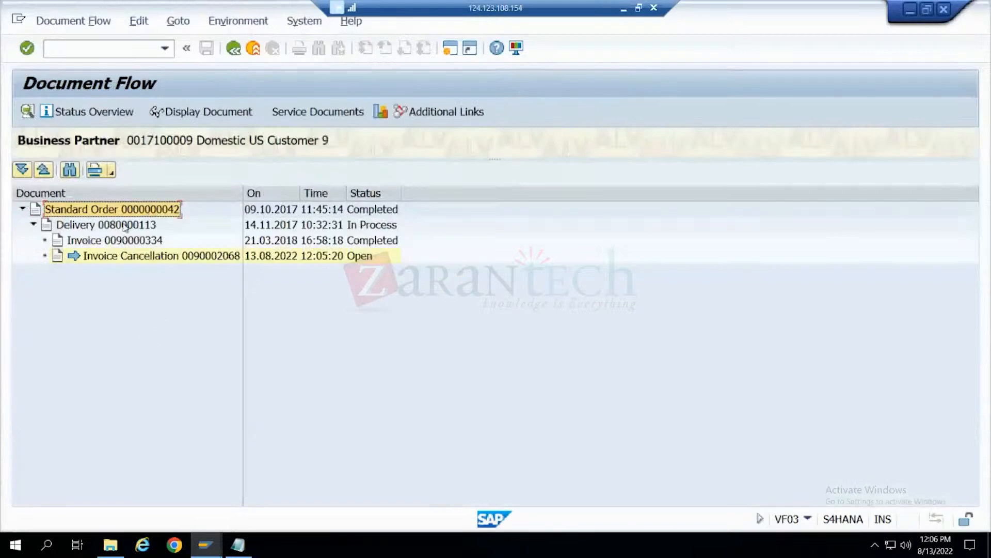
click(145, 257)
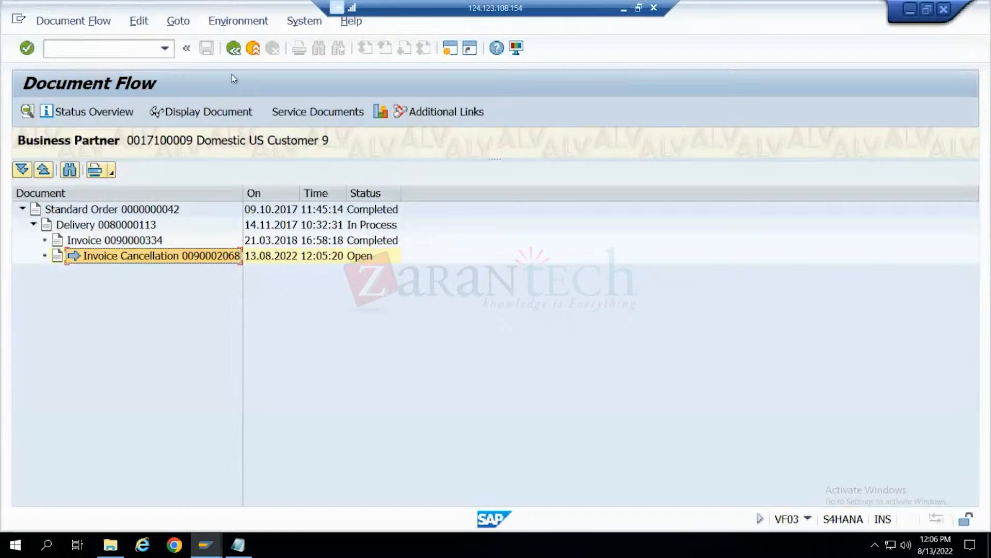
click(233, 49)
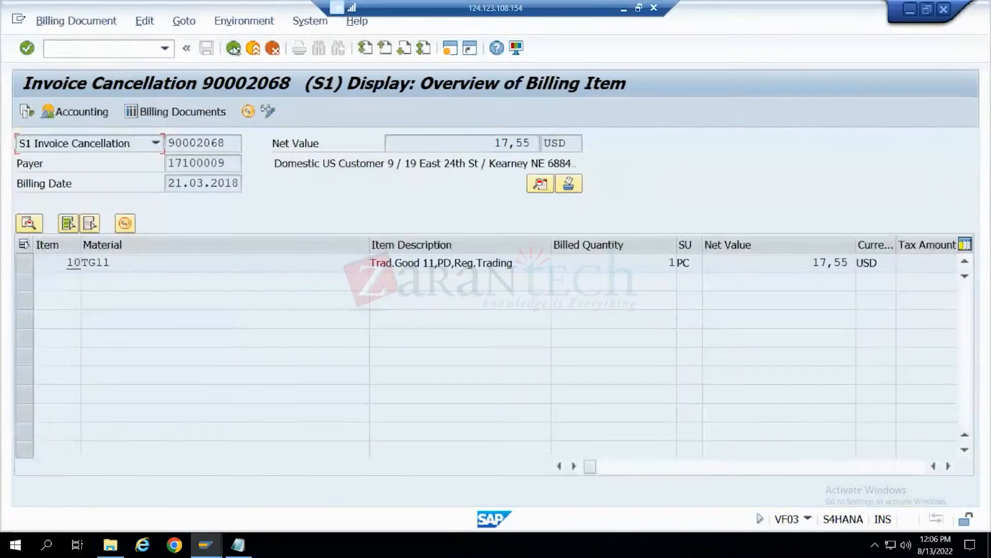
click(88, 118)
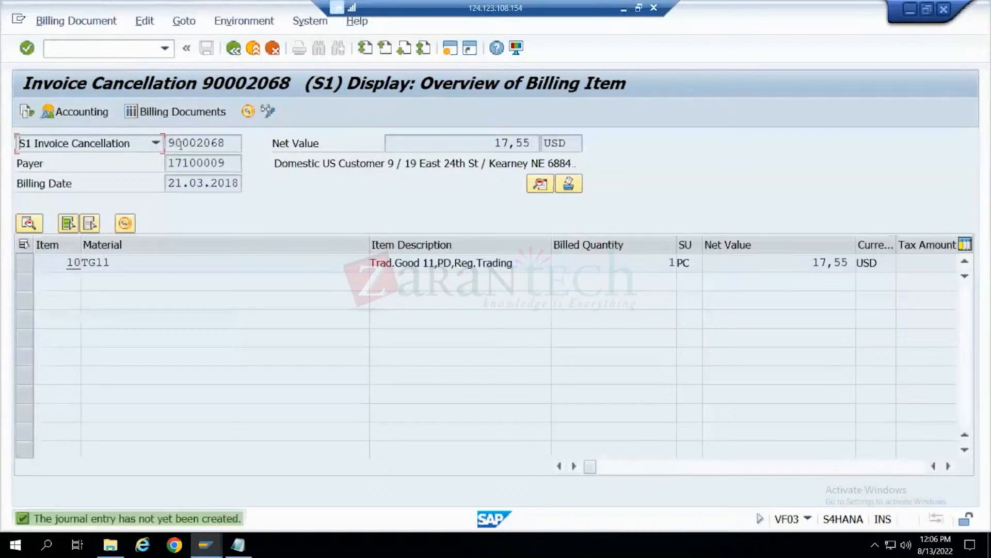
- Check the invoice cancellation's accounting document and highlight its item description and net value
click(72, 111)
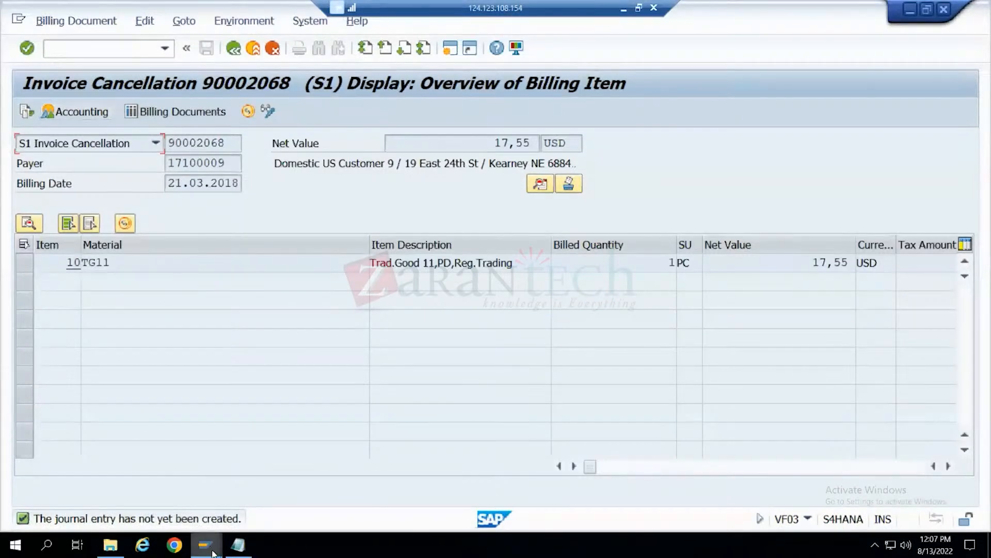
mouse_move(214, 553)
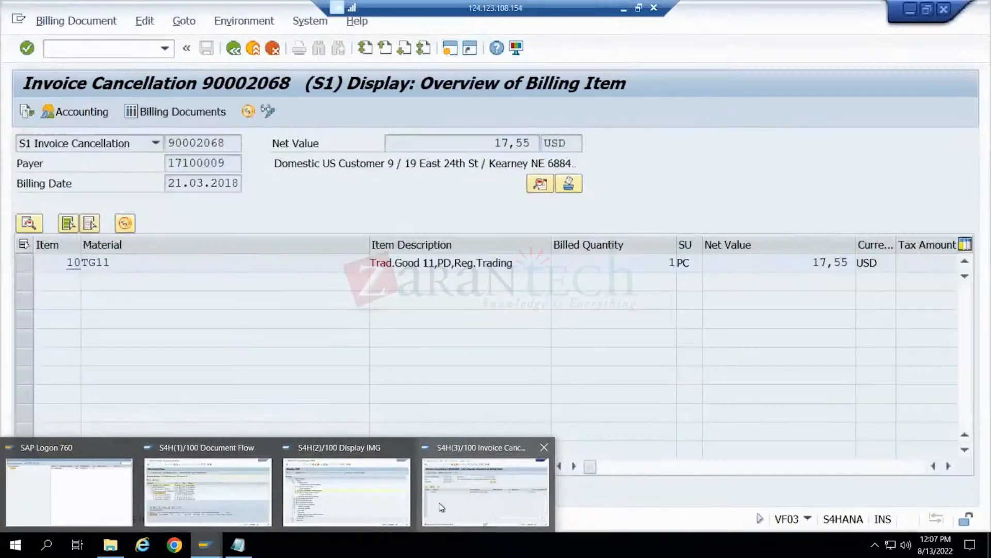
click(429, 512)
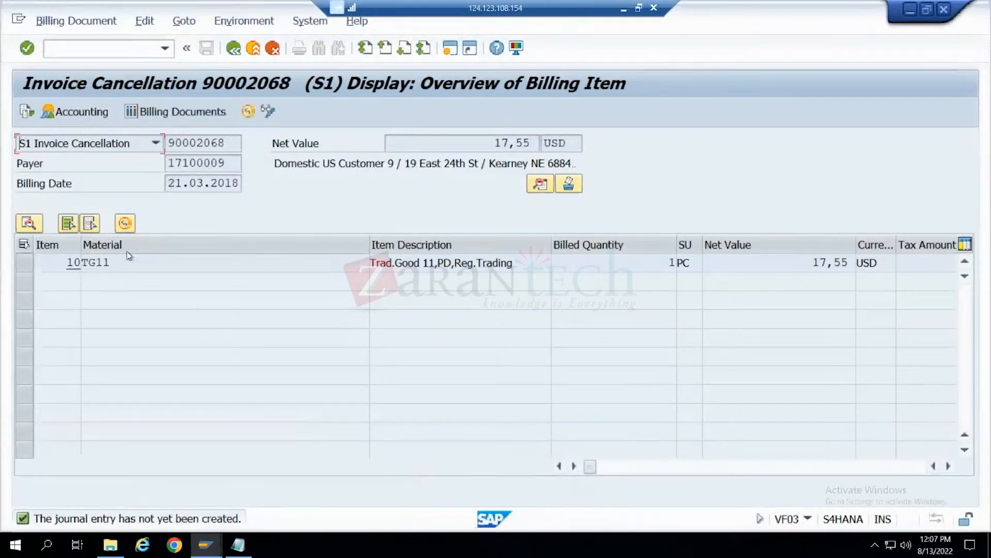
drag(511, 262, 370, 264)
click(368, 269)
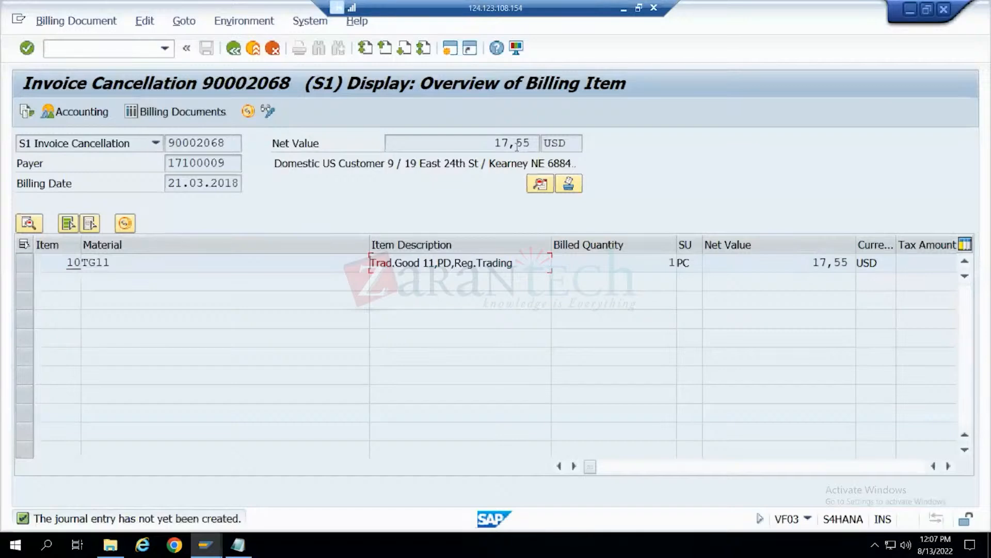
click(490, 142)
drag(495, 143, 533, 143)
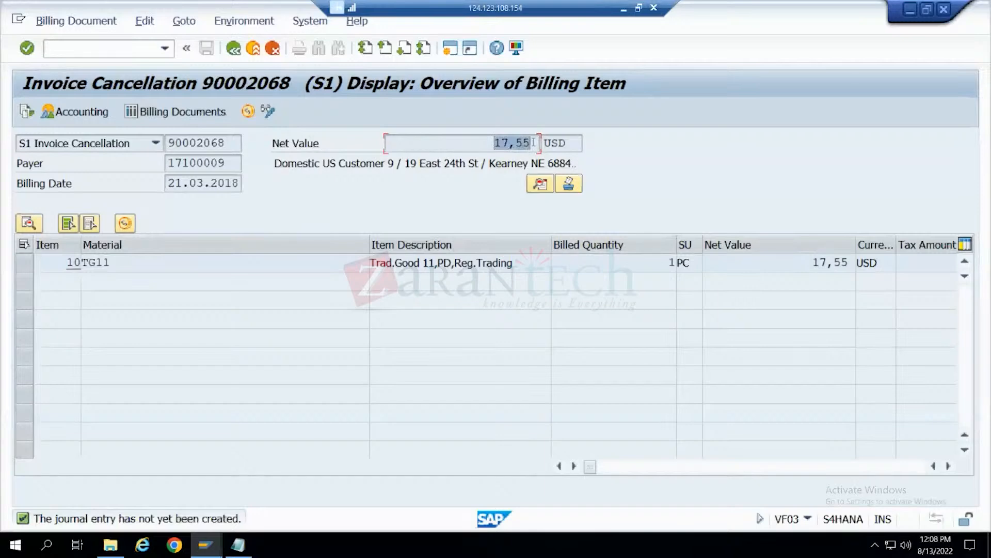
click(533, 142)
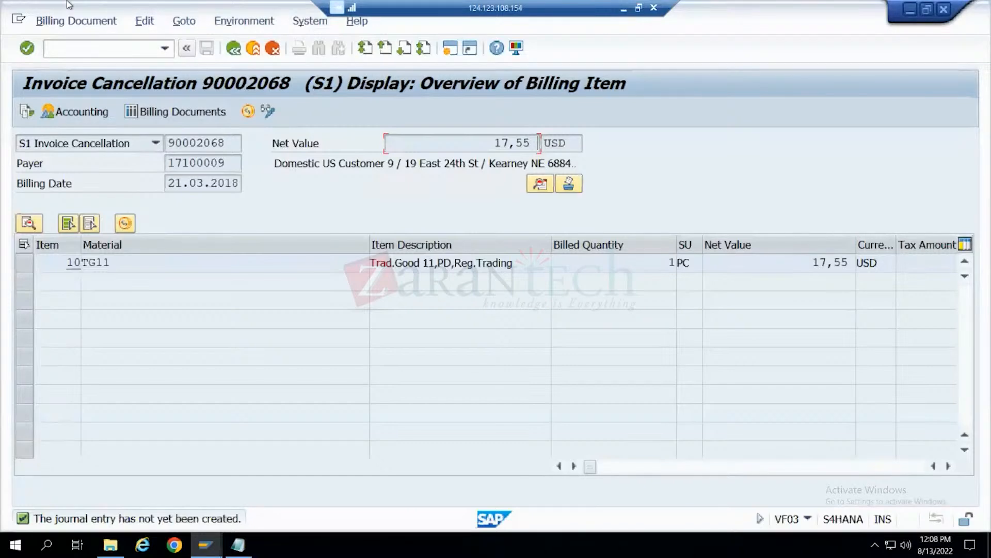
- Review the original sales order's document flow in its session and compare it with the invoice cancellation's document flow
click(205, 545)
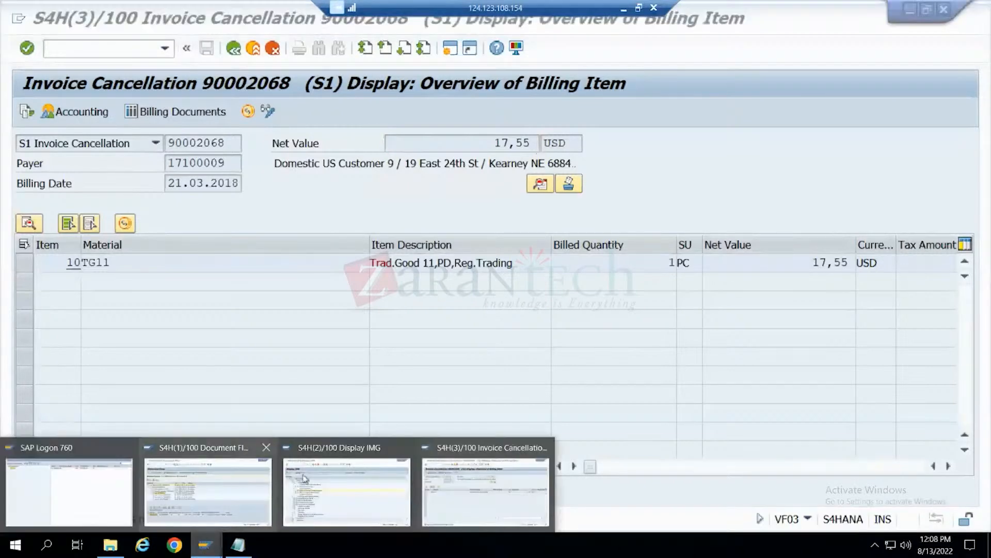
click(171, 499)
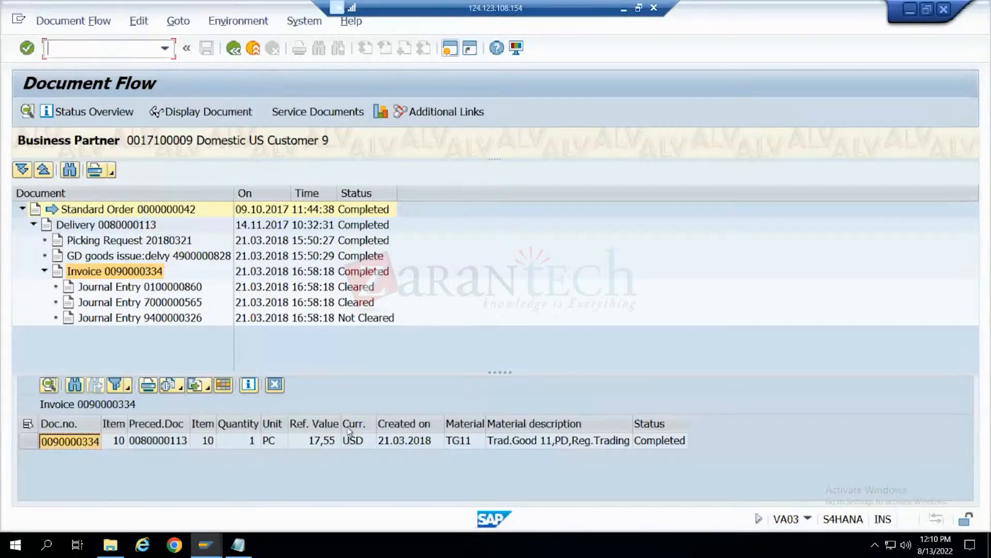
mouse_move(205, 552)
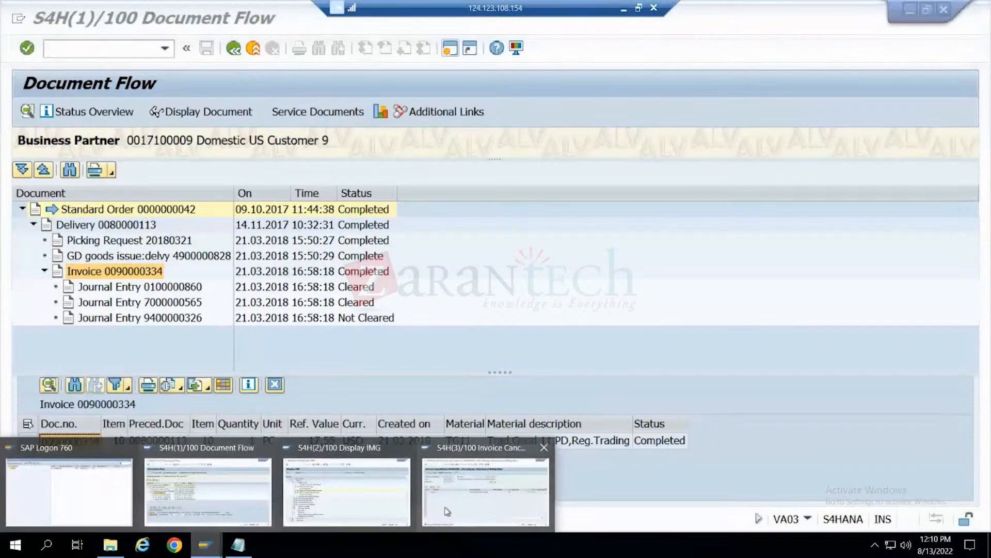
click(483, 491)
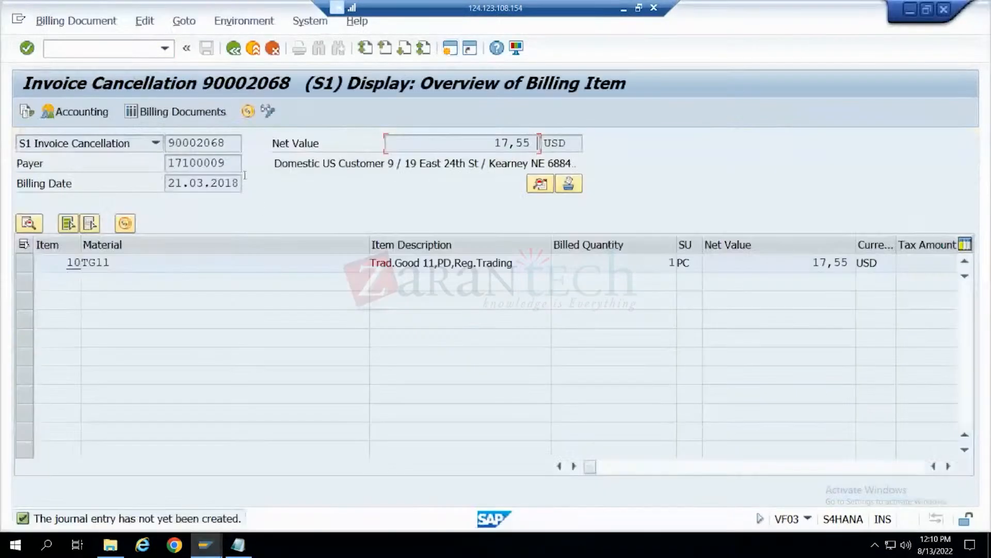
click(232, 49)
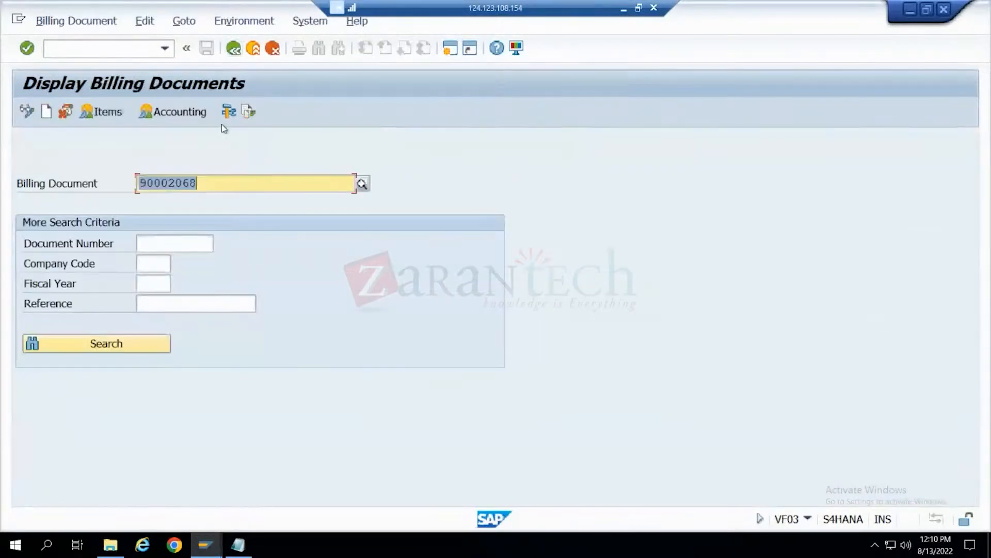
click(249, 114)
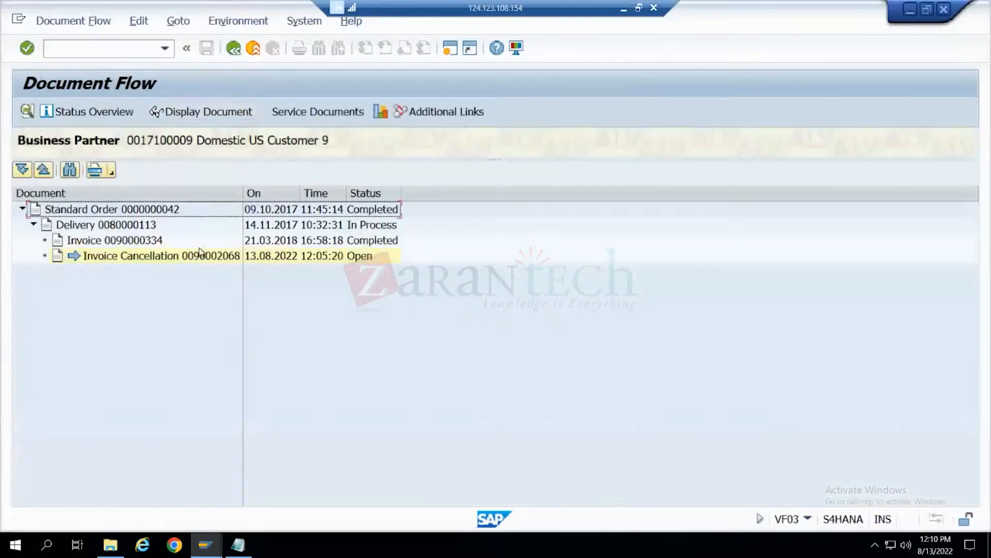
- Display the delivery from the cancellation's document flow, and leave the billing document display
click(141, 223)
click(178, 116)
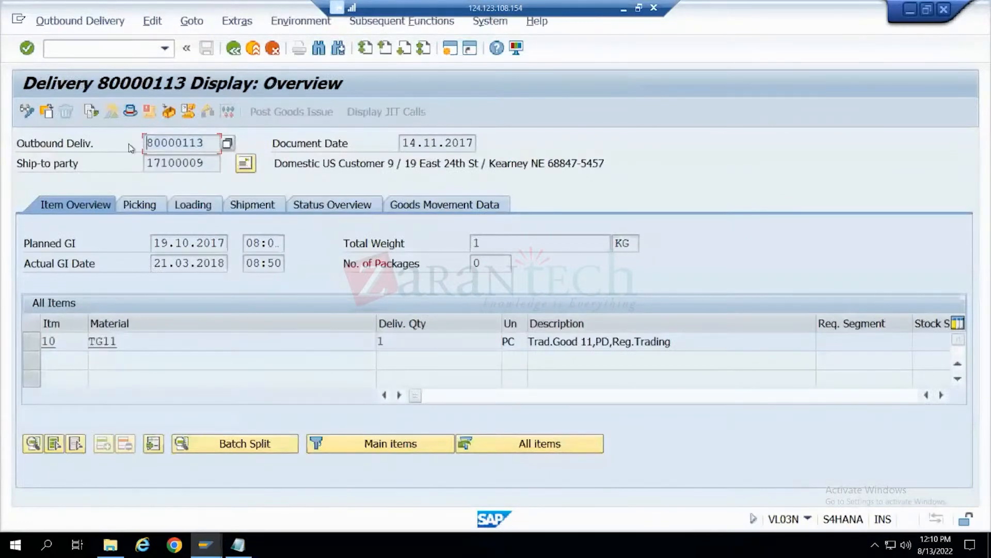
click(239, 51)
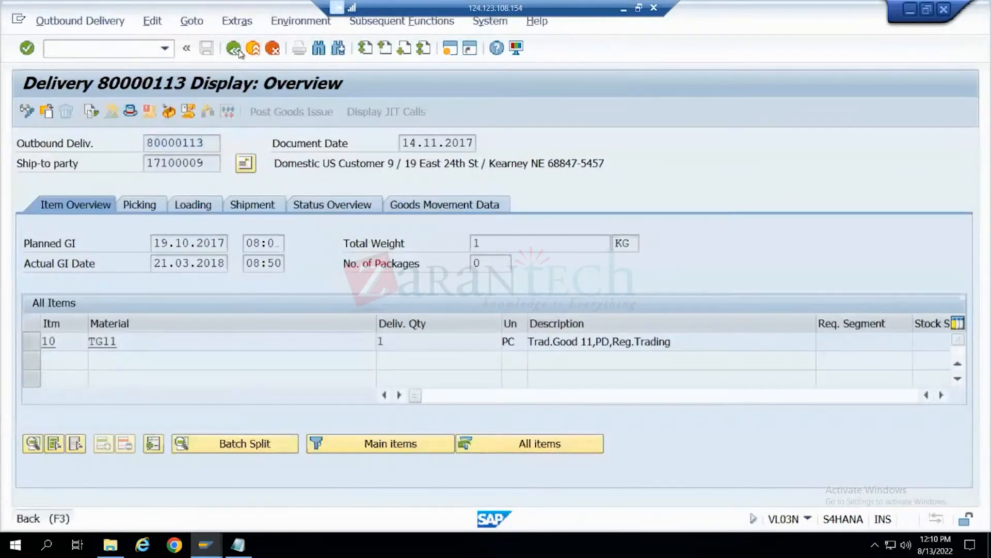
click(239, 51)
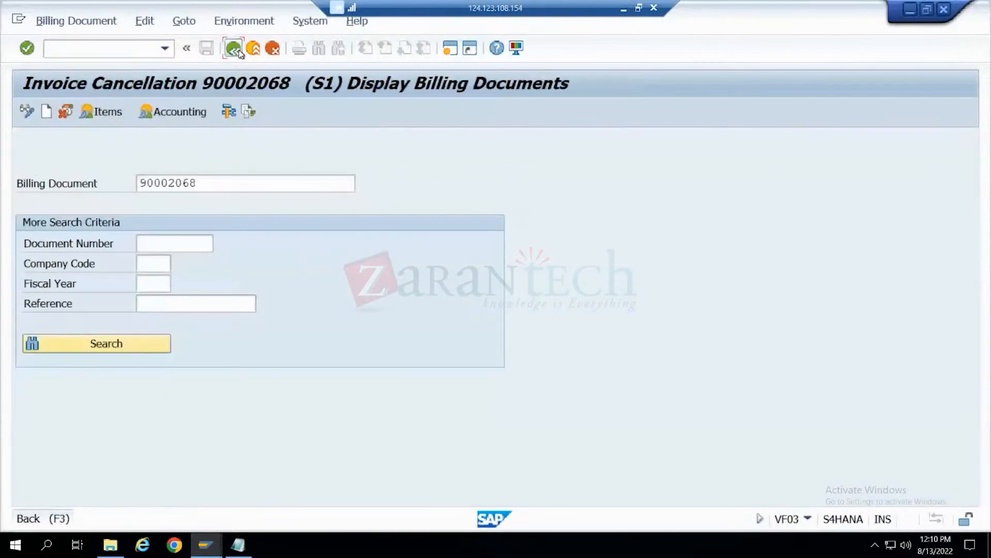
click(239, 52)
- Create a new F2 invoice for the same delivery with transaction VF01 and save it
click(117, 53)
text(vf01)
key(Return)
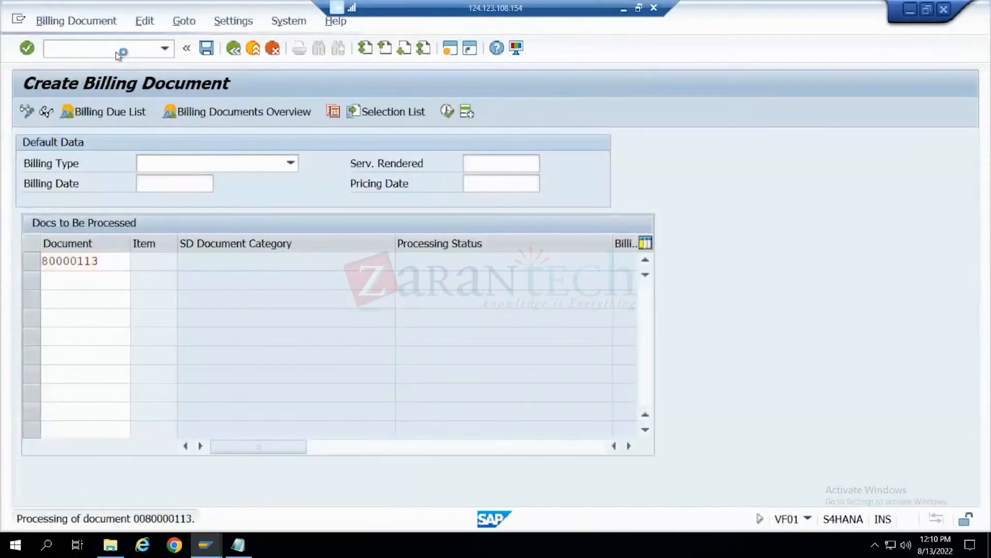
key(Return)
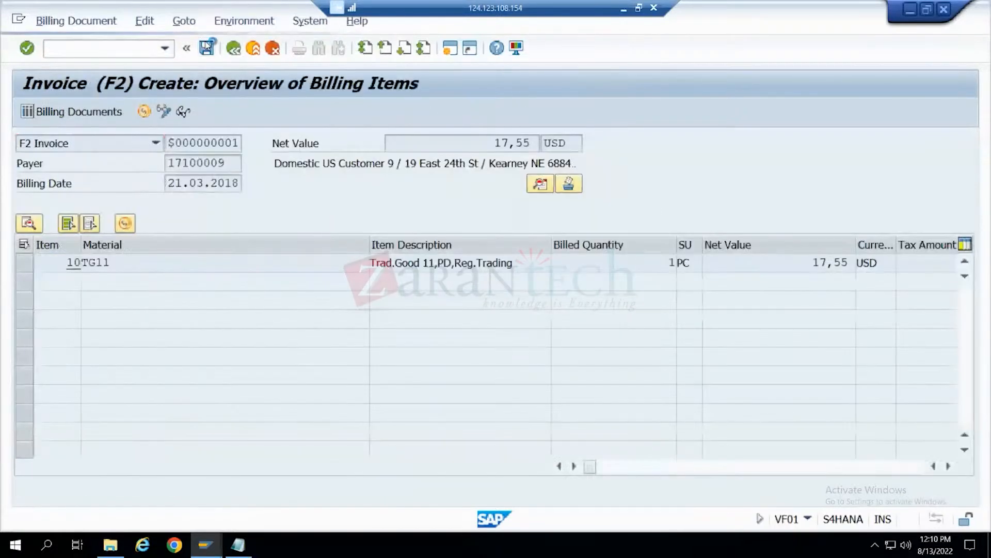
click(206, 48)
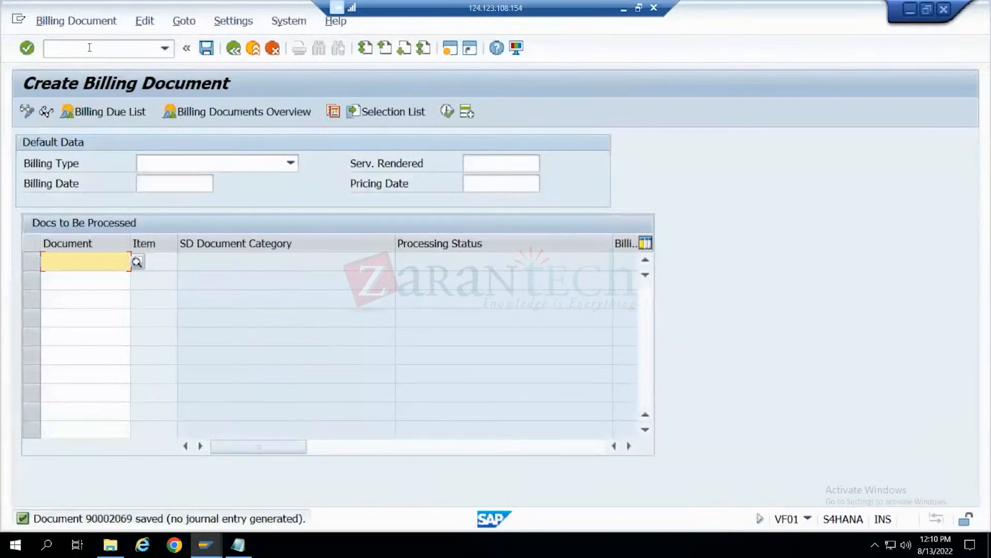
- Display the newly saved invoice and check its accounting document
click(75, 20)
click(77, 78)
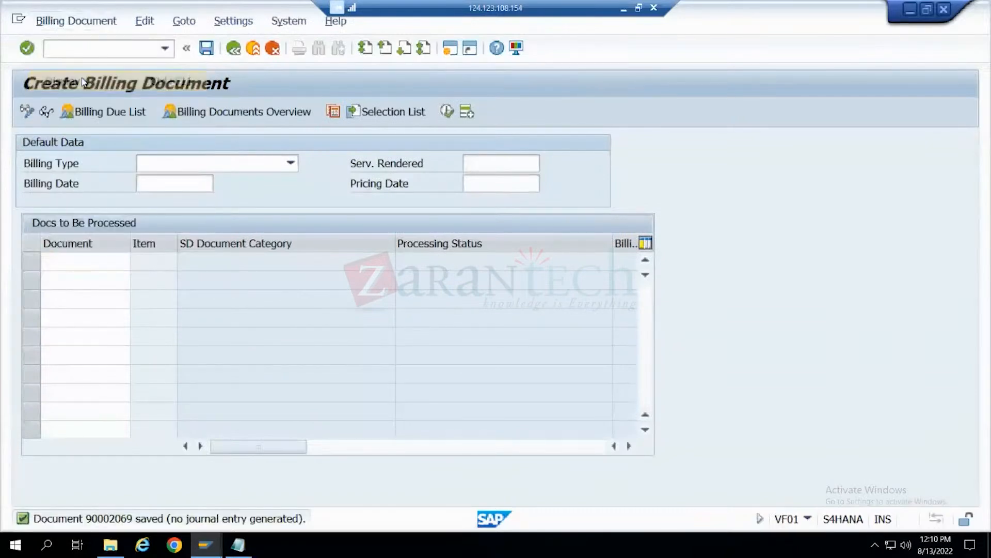
key(Return)
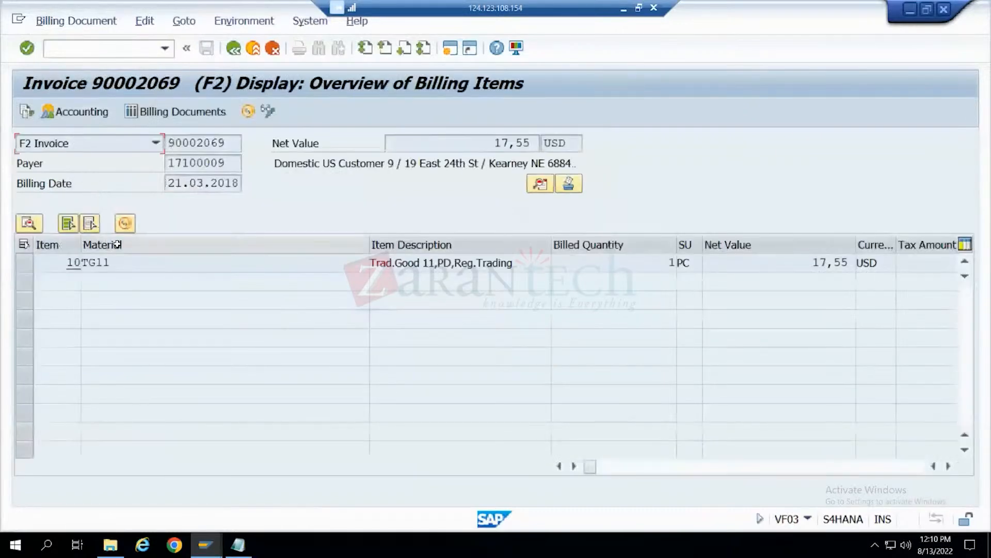
click(97, 114)
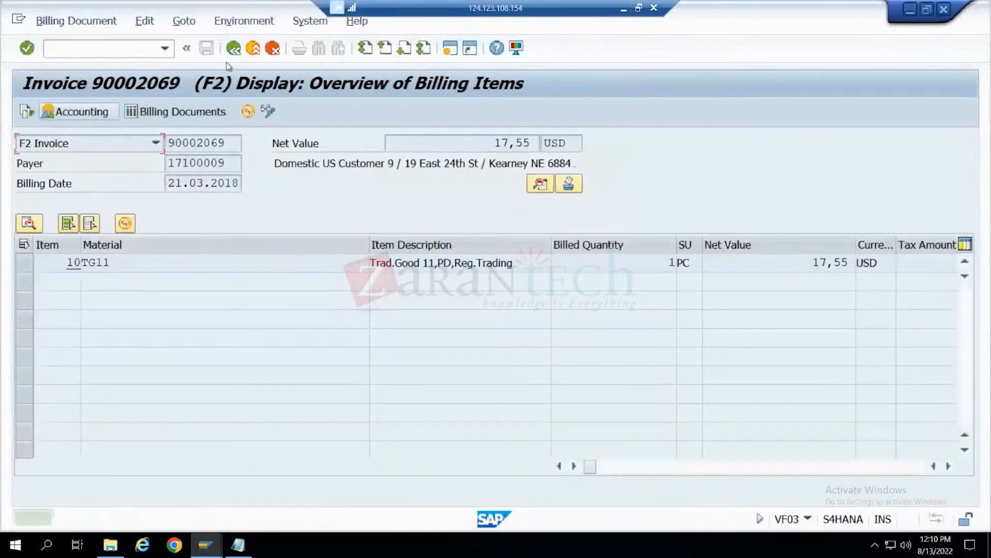
click(234, 48)
- Try to release the new invoice to accounting in VF02 and open the invoice for changing
click(76, 21)
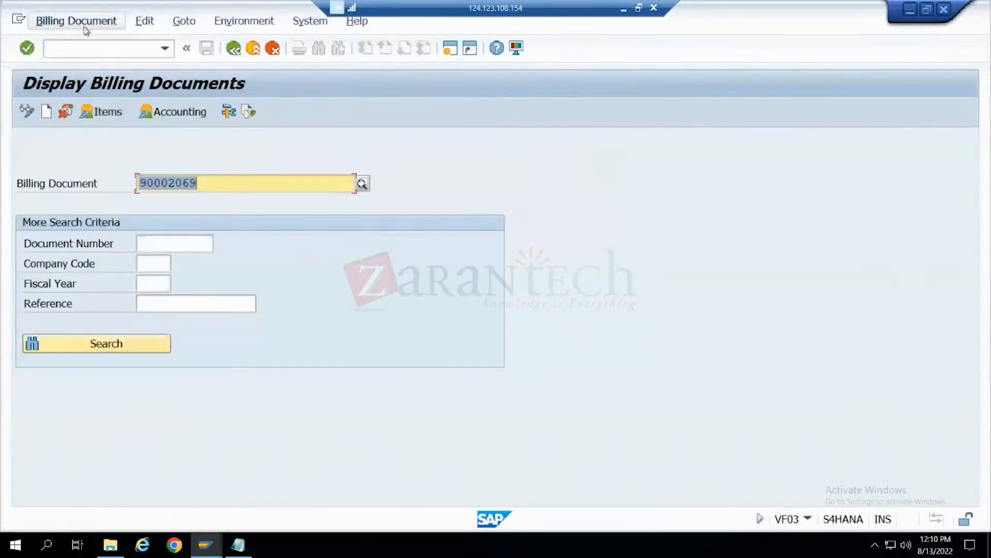
click(63, 62)
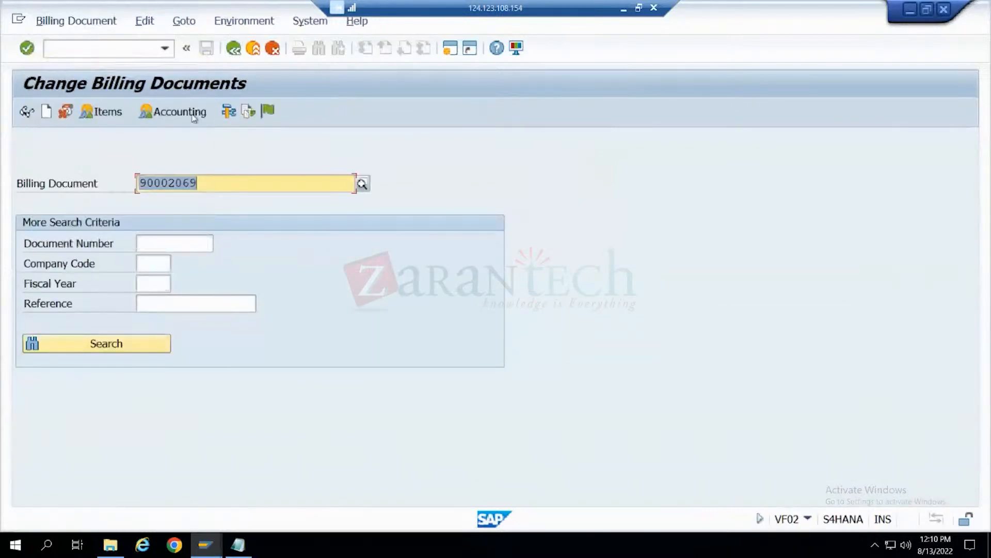
click(270, 112)
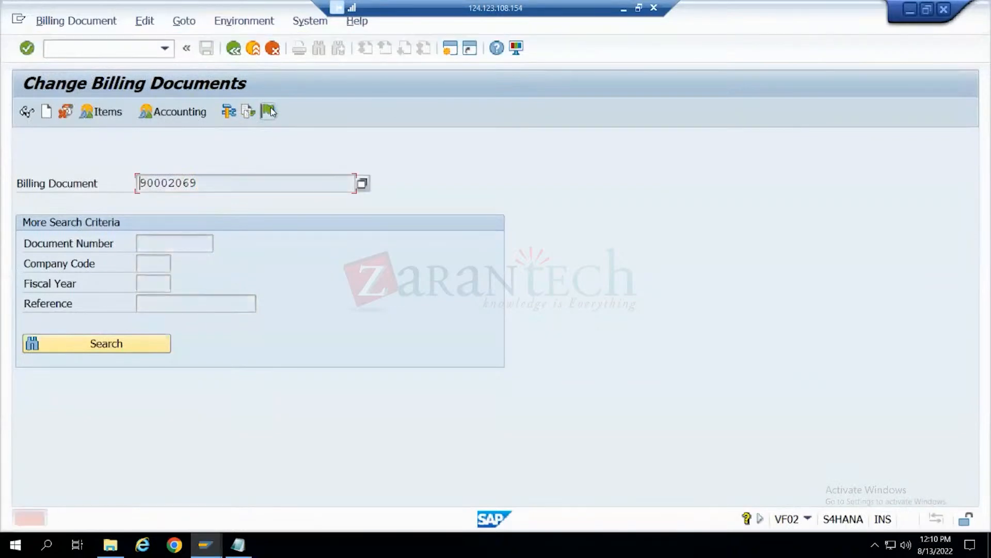
key(Return)
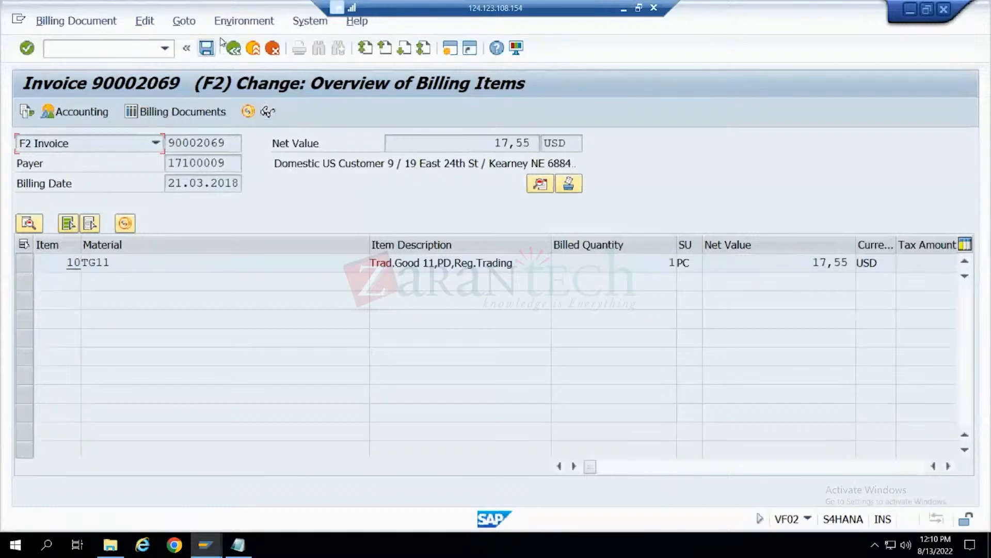
- Leave the invoice's change mode without saving and display its billing item overview in VF03
click(76, 20)
click(110, 81)
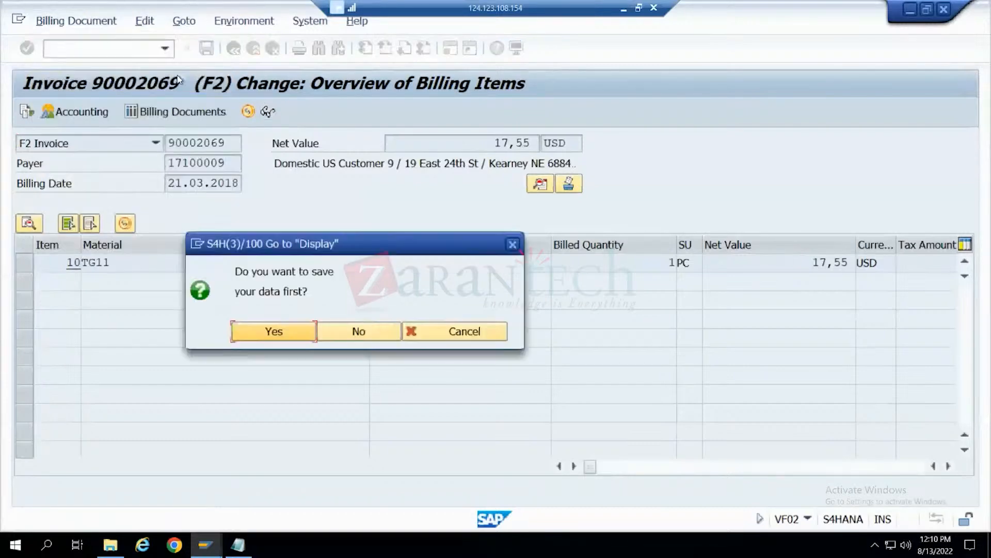
click(358, 331)
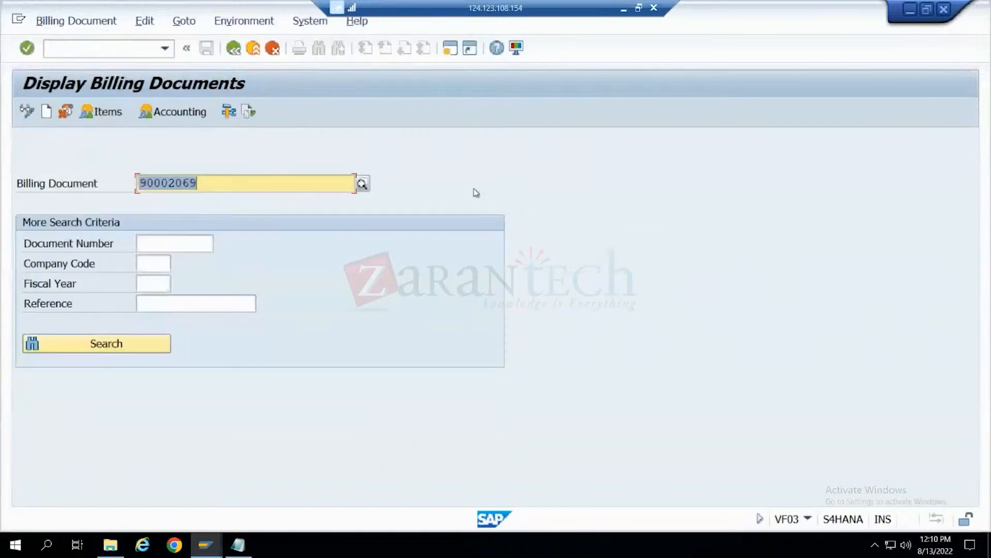
key(Return)
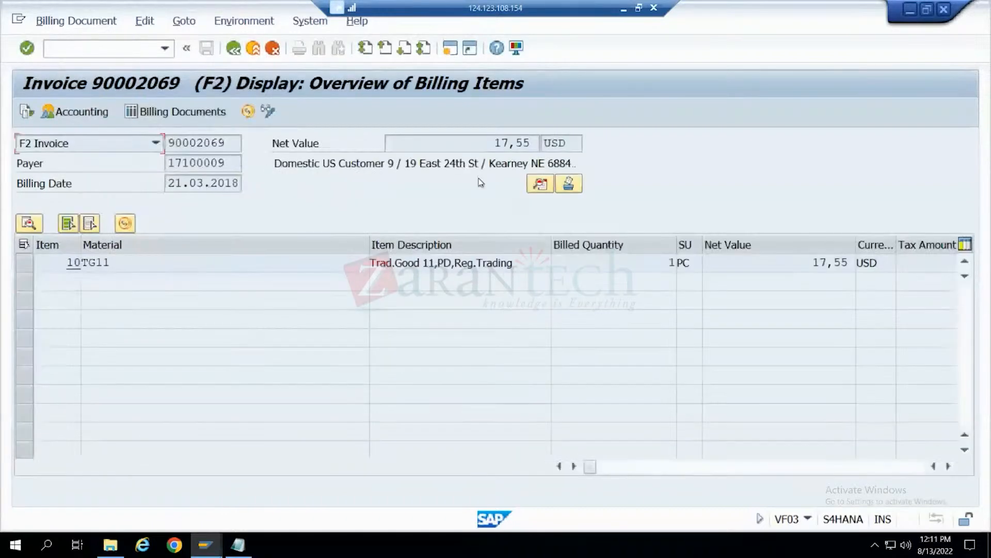
- Reopen the new invoice for changing in VF02 and show its header details
click(76, 20)
click(93, 60)
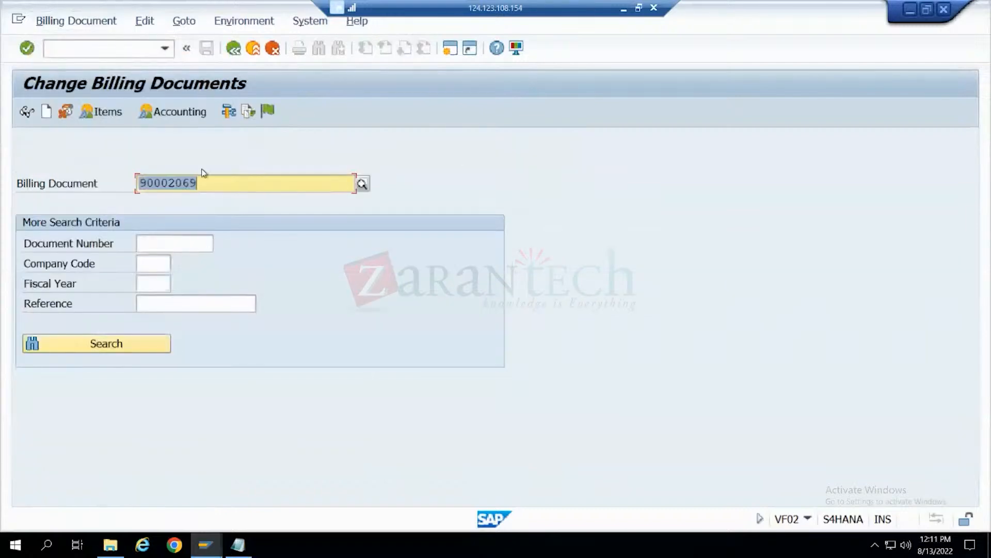
key(Return)
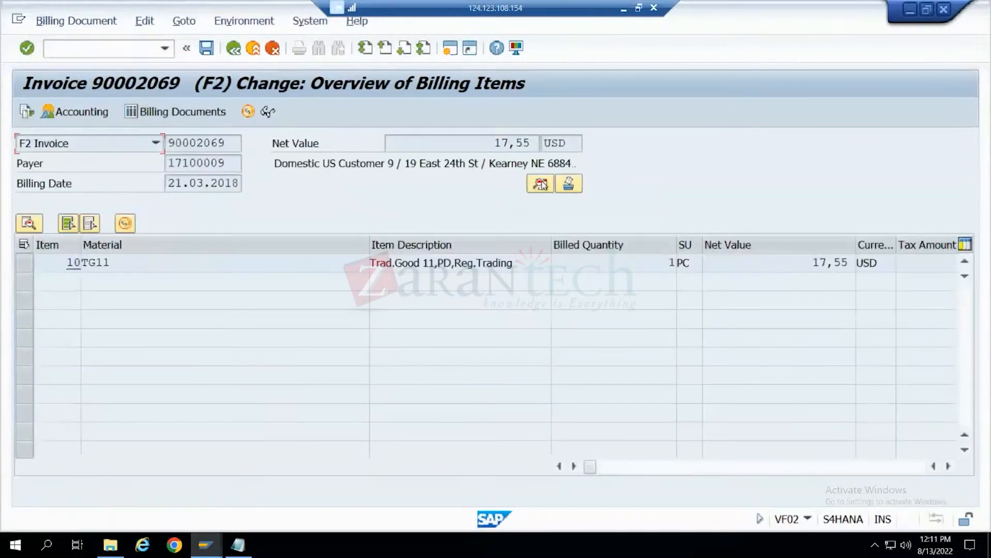
click(541, 184)
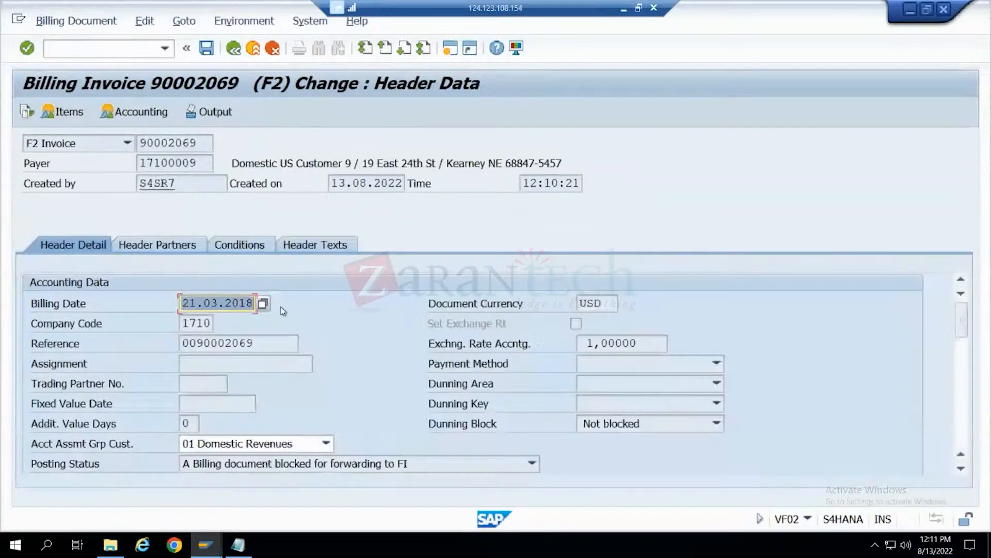
- Set the billing date in the invoice's header details to 21.08.2022
click(264, 305)
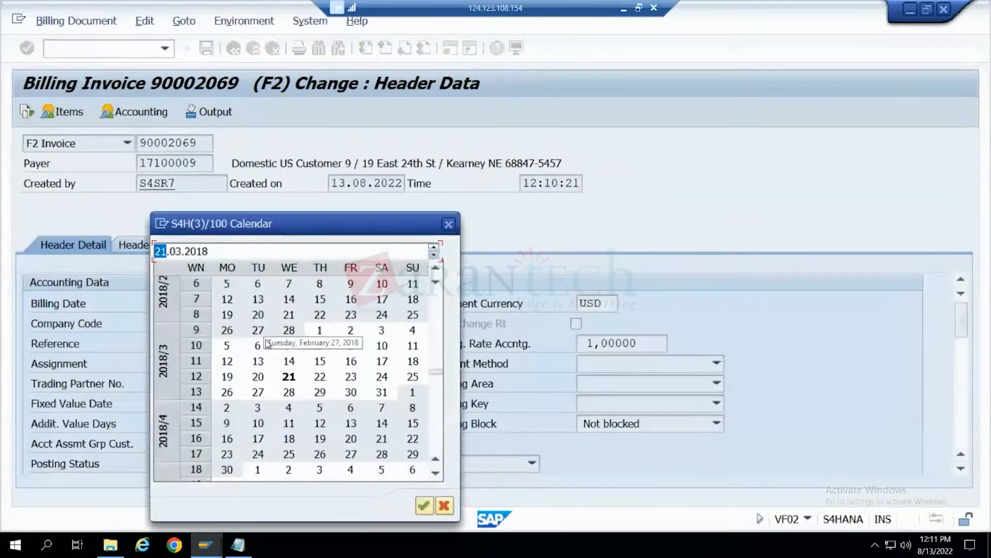
double_click(289, 377)
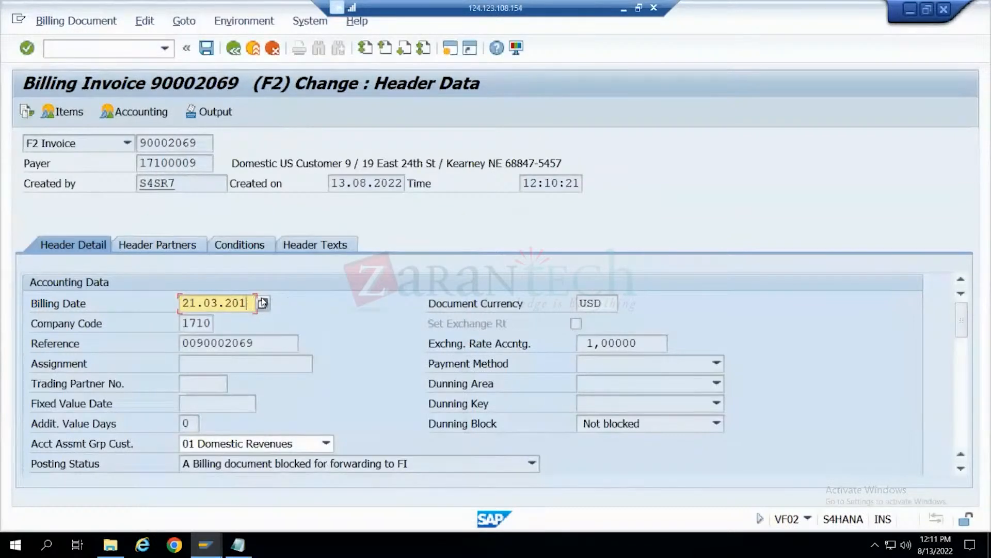
key(Return)
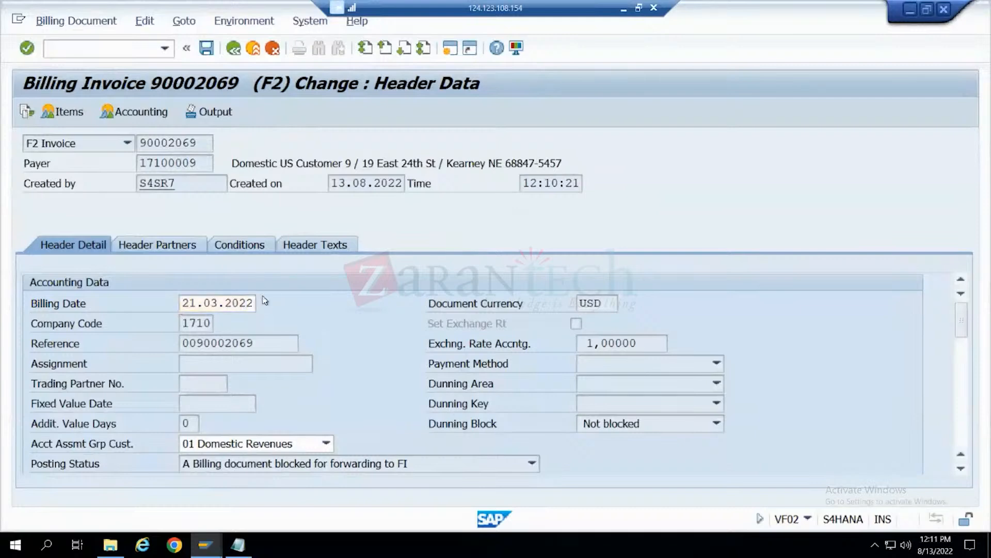
click(221, 302)
key(BackSpace)
text(8)
key(Return)
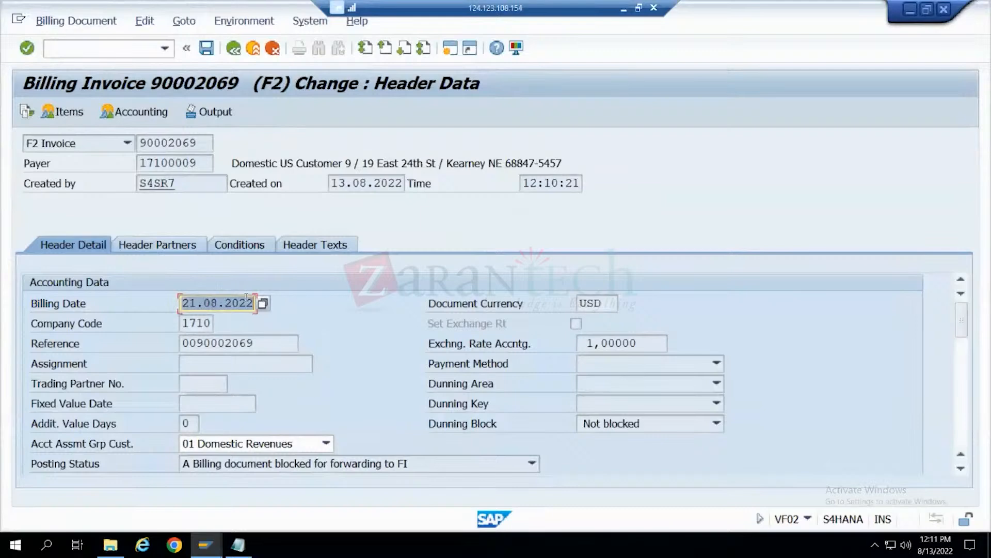
- Save the invoice with its changed billing date and try to release it to accounting from the VF02 initial screen
click(206, 52)
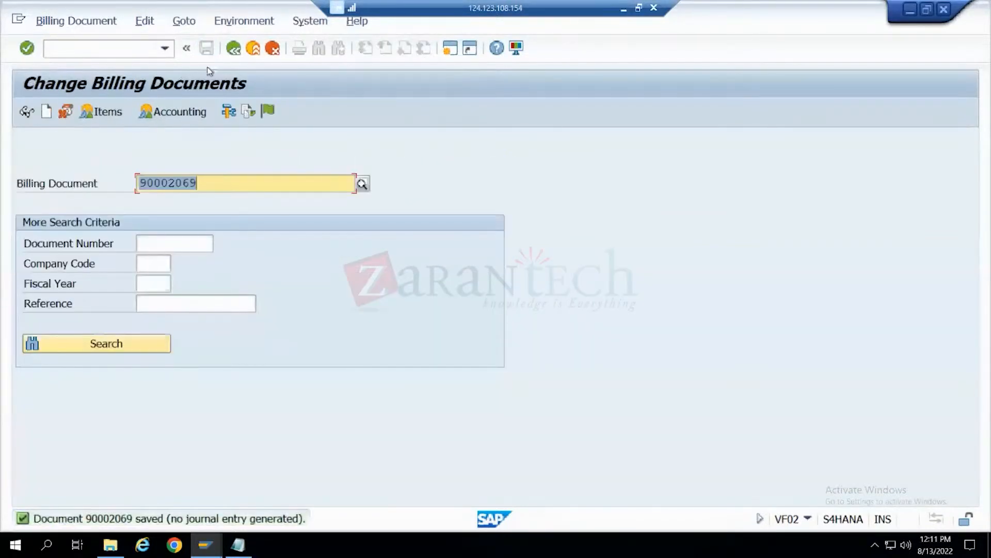
click(269, 111)
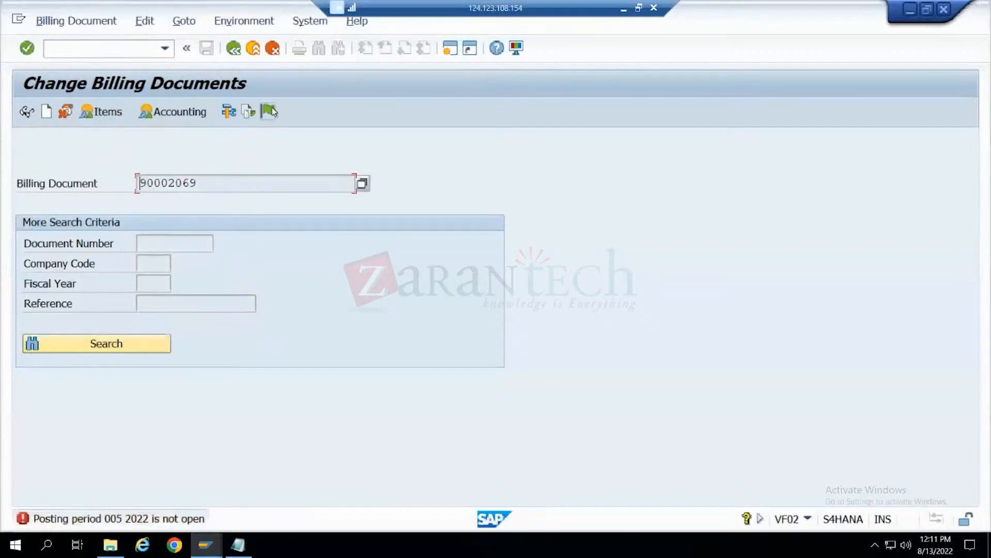
click(272, 109)
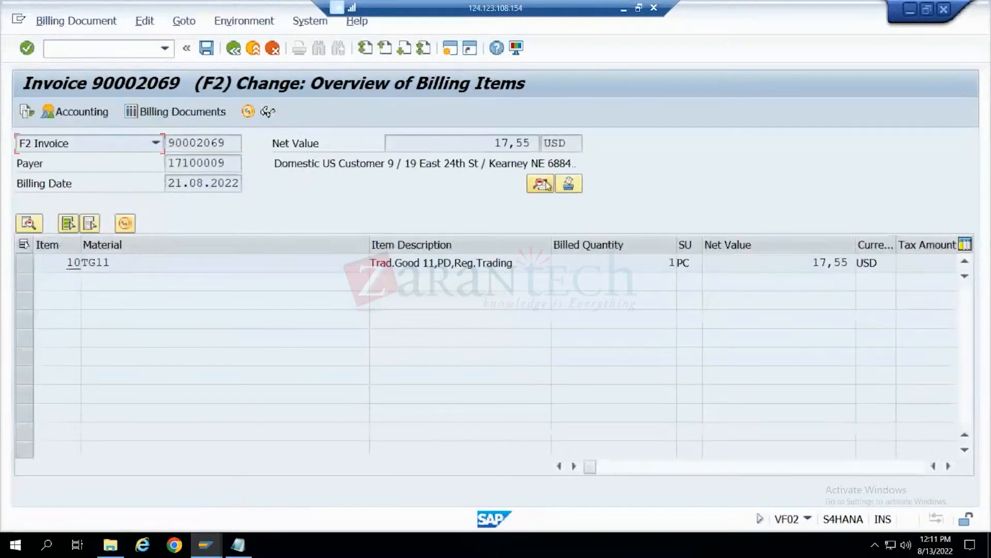
- Examine the invoice's header details, header partners, conditions and header texts in change mode
click(541, 183)
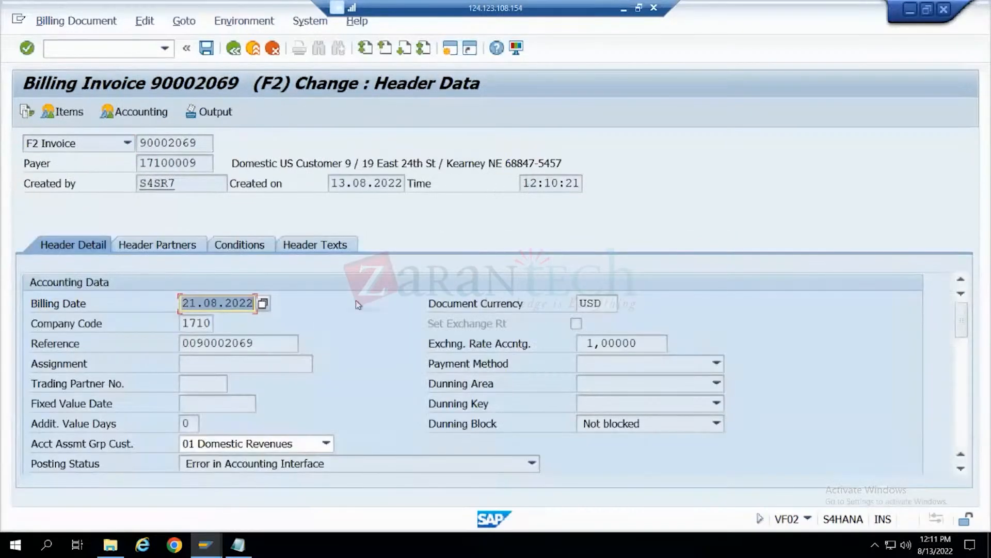
scroll(356, 300, down, 3)
scroll(357, 299, up, 5)
scroll(356, 300, down, 5)
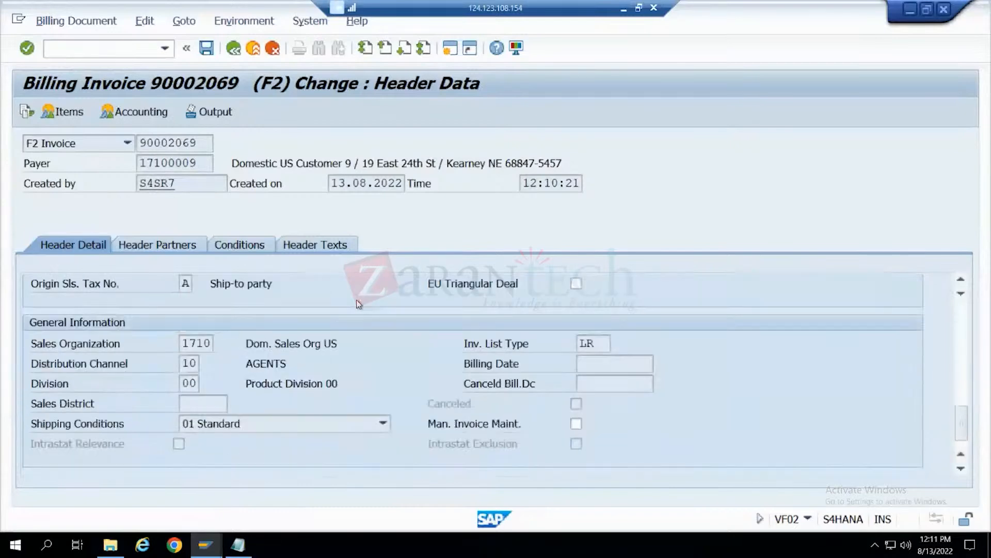
scroll(357, 305, up, 3)
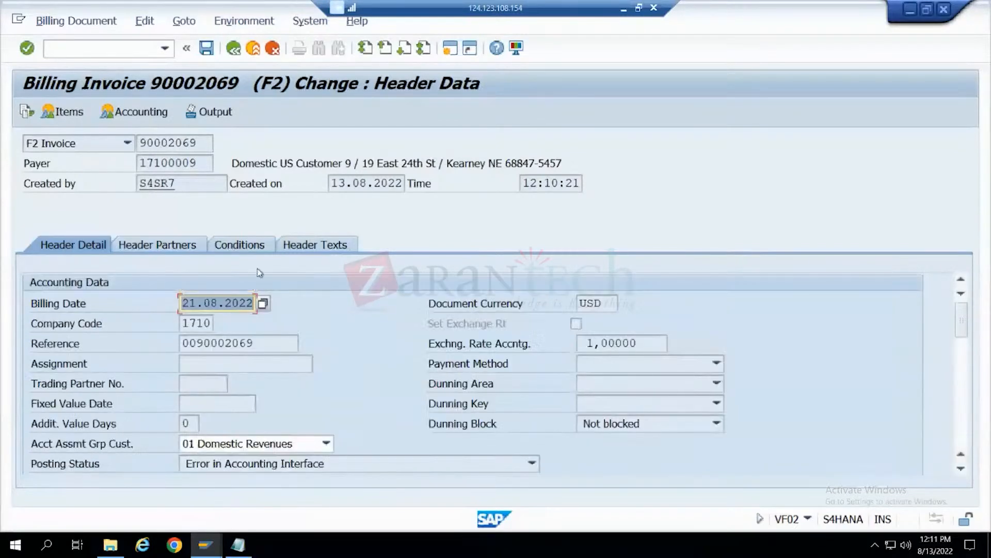
click(195, 244)
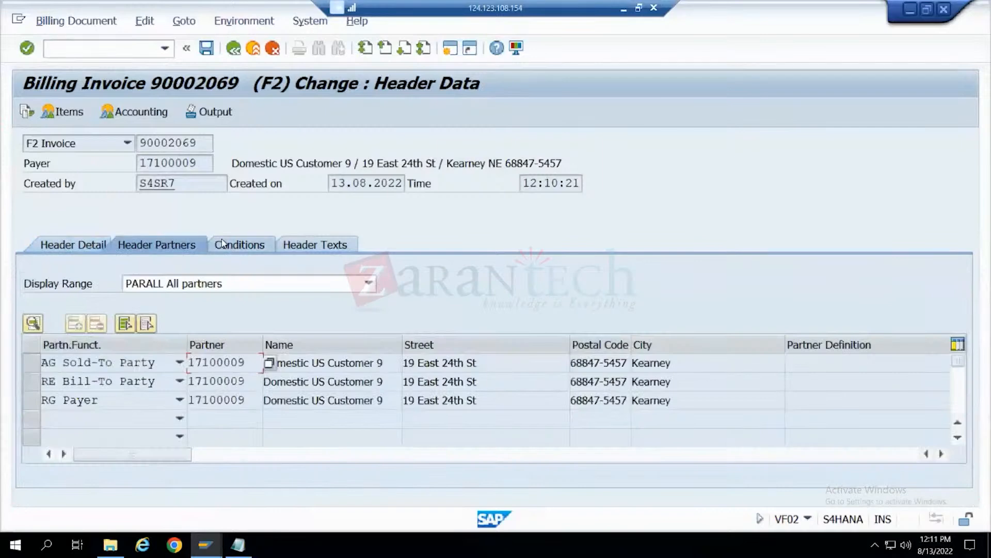
click(226, 244)
click(301, 245)
- Leave the invoice's change mode without saving and return to the SAP Easy Access screen
click(202, 51)
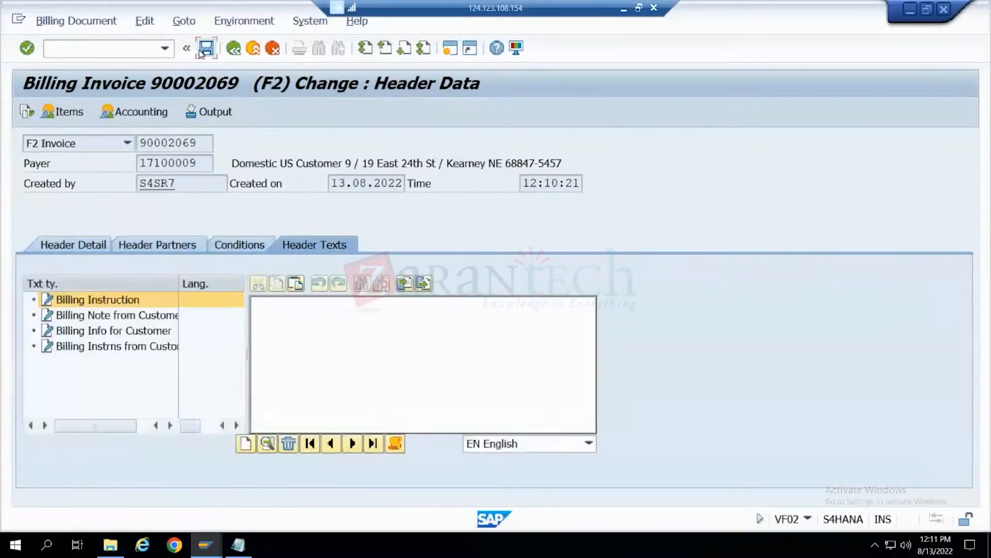
click(236, 51)
click(237, 52)
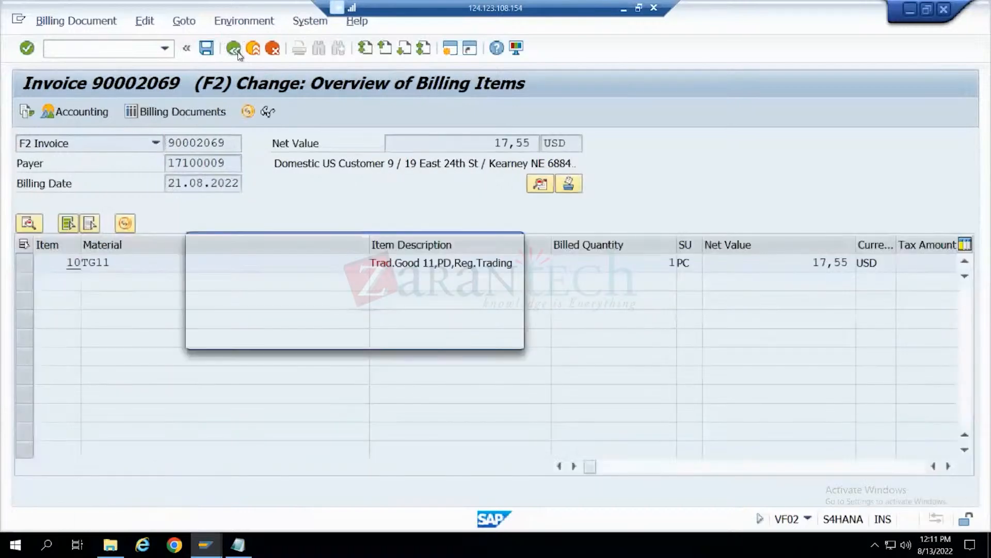
click(289, 342)
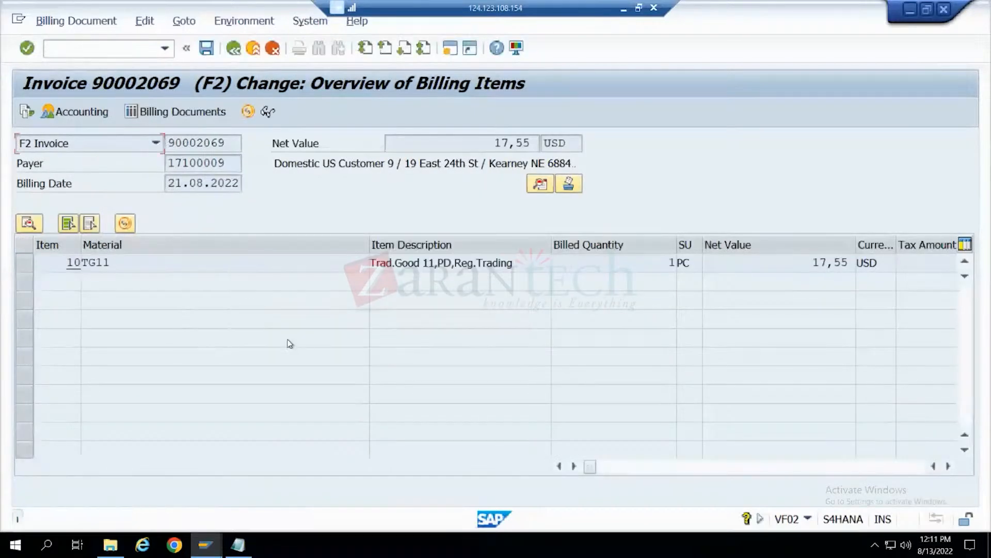
click(268, 50)
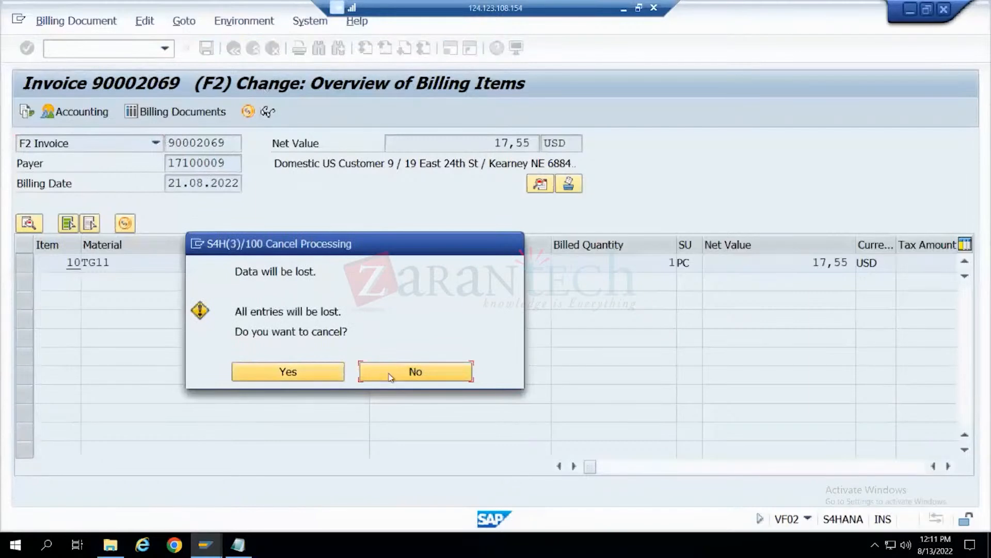
click(336, 372)
- Display the new invoice's billing item overview in VF03, check its document number, and return to SAP Easy Access
text(V)
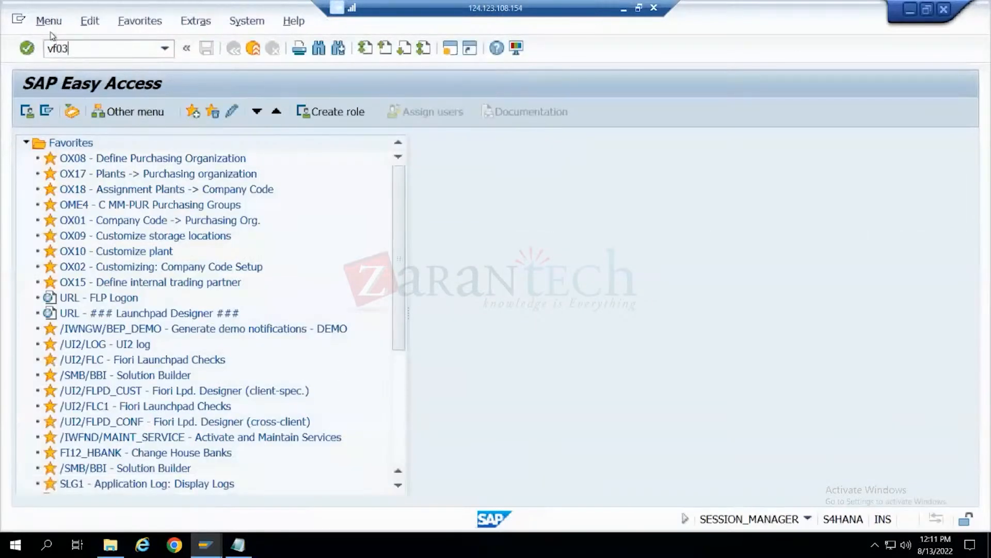
key(Return)
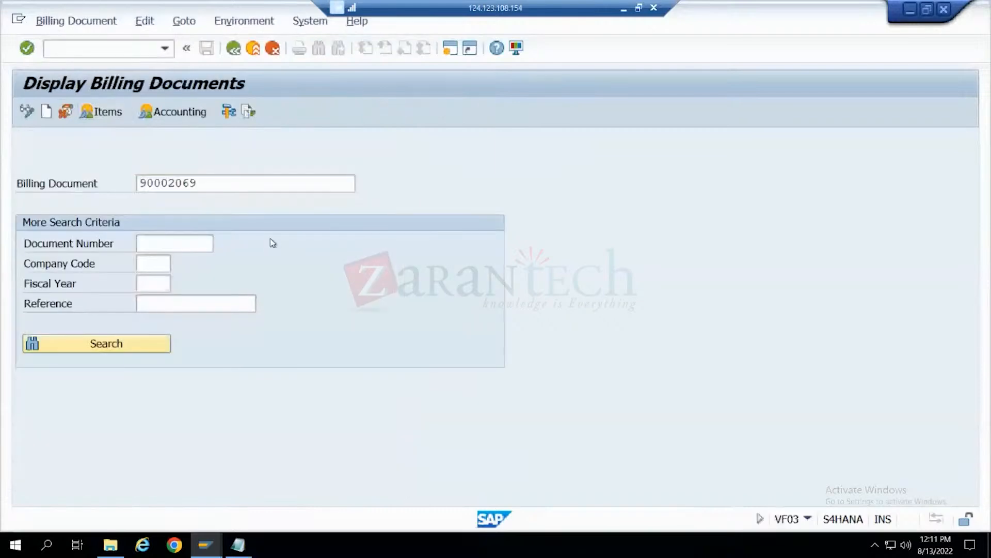
key(Return)
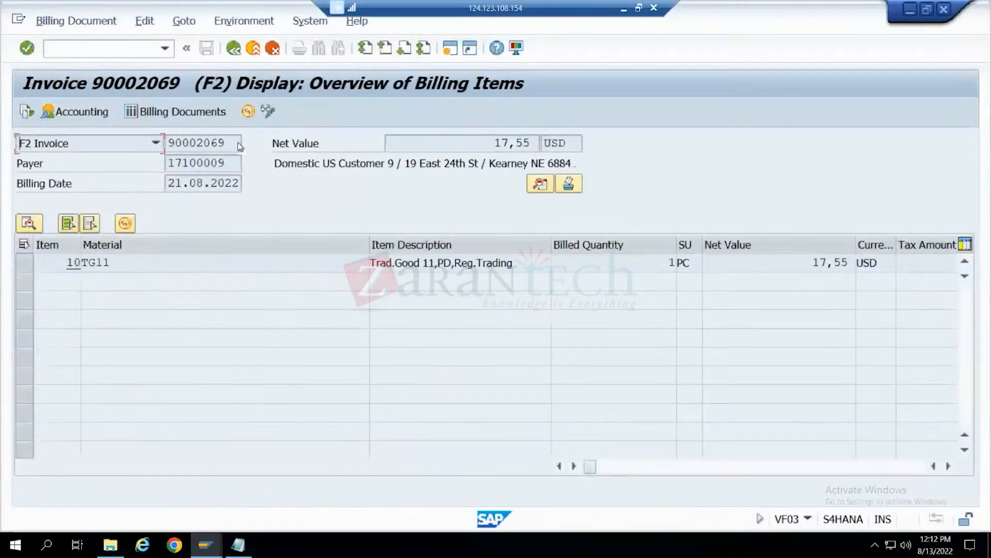
click(206, 143)
drag(525, 267, 317, 265)
click(232, 143)
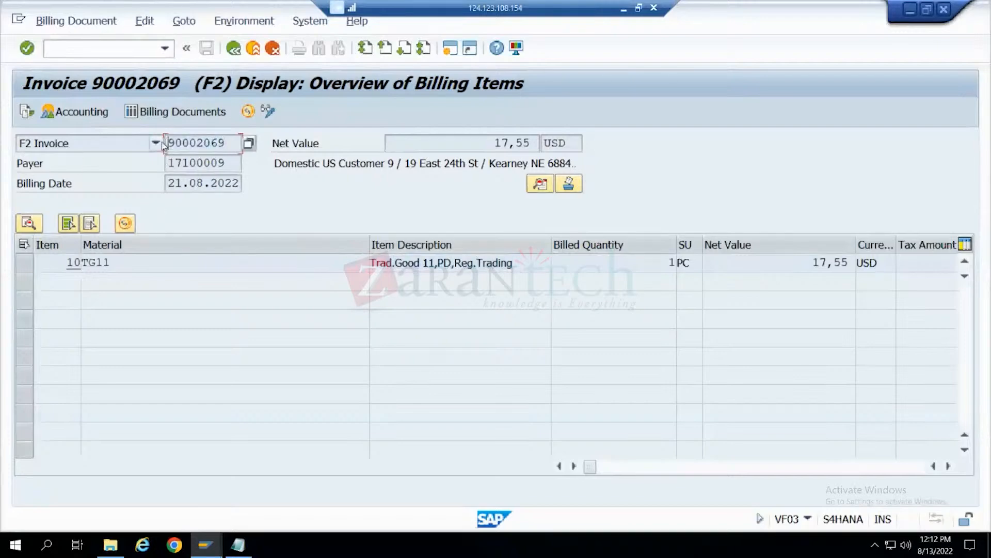
click(234, 49)
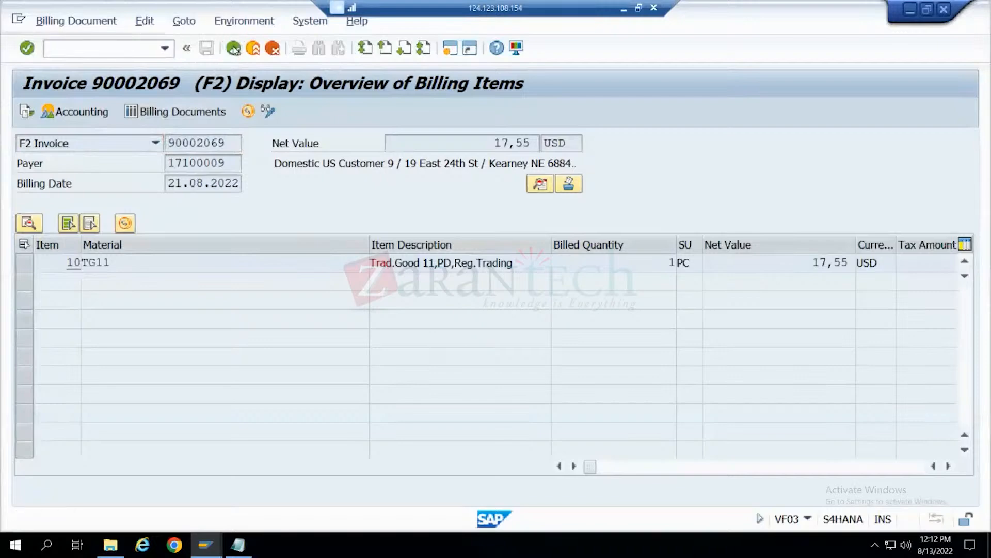
click(233, 49)
- Start a sales document of order type RE in VA01 with reference to a billing document, entering the new invoice's number
text(va01)
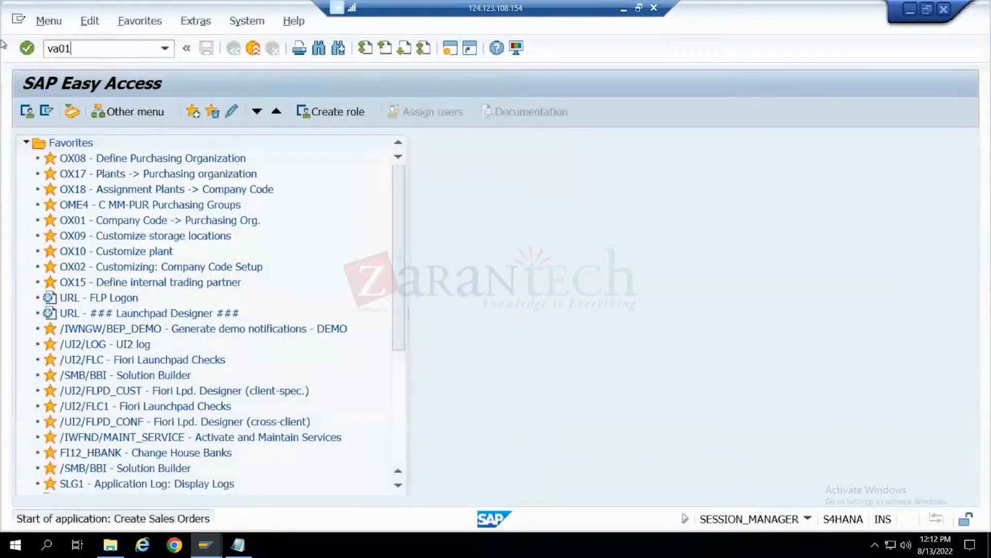
text(RE)
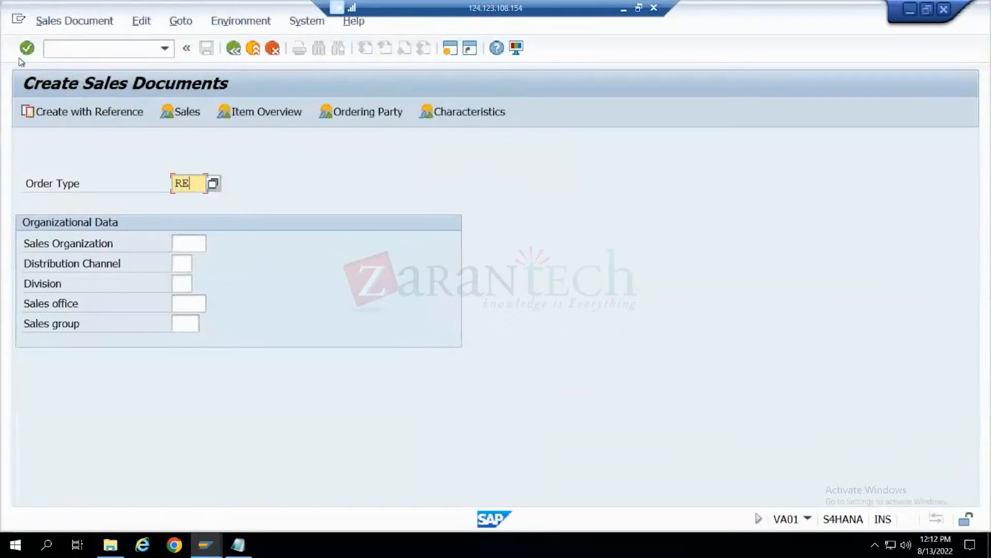
click(81, 116)
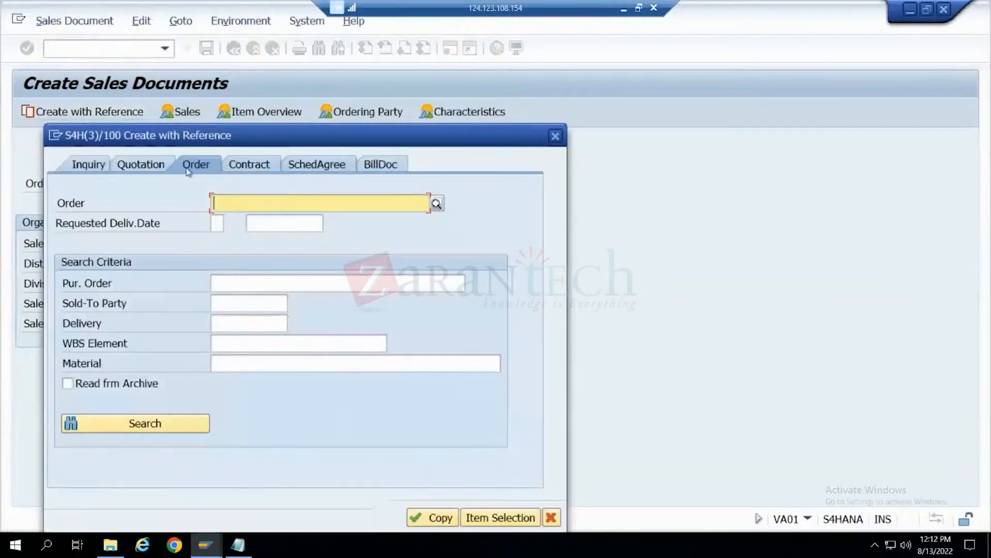
click(381, 165)
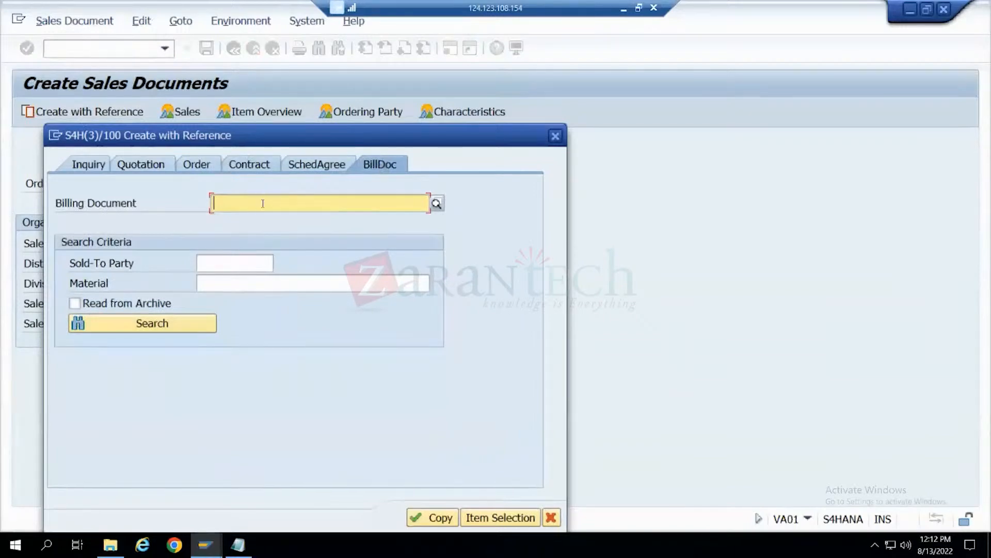
text(90002069)
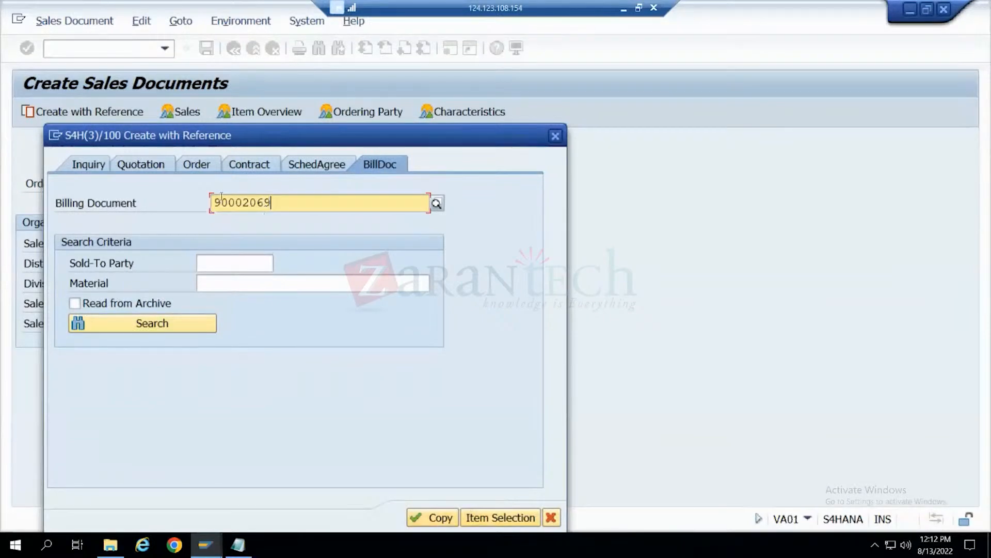
- Try to create the RE order by copying from the referenced billing document, and exit to SAP Easy Access
drag(256, 147, 670, 133)
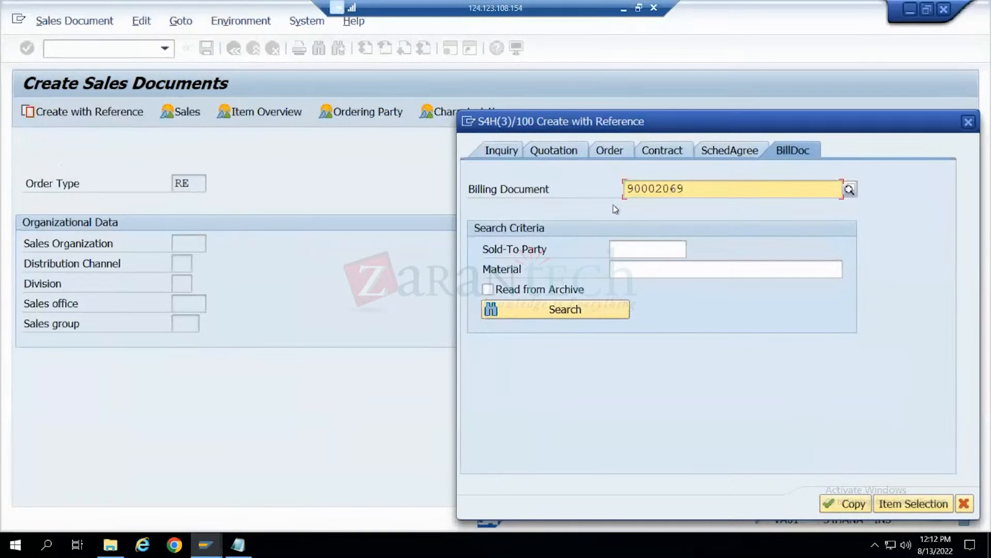
click(844, 505)
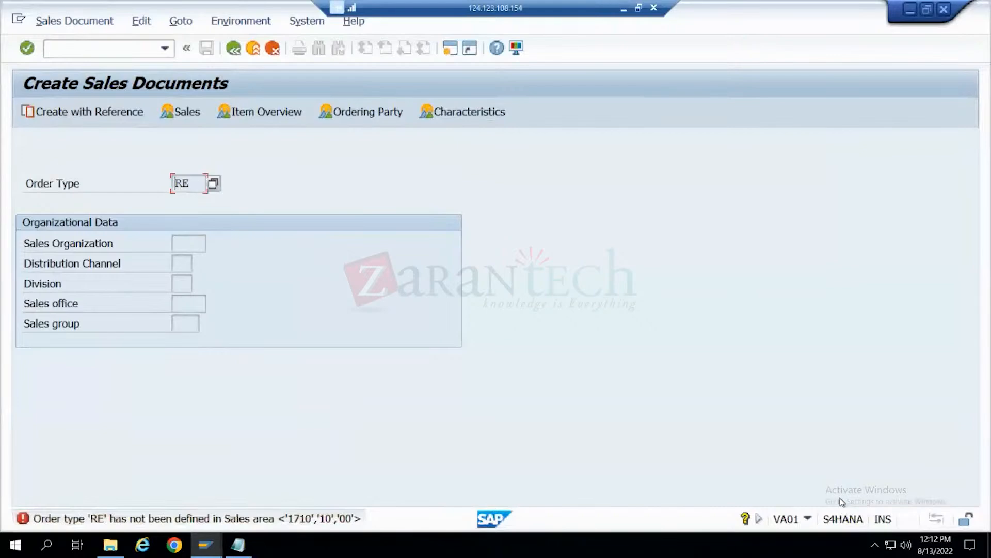
key(Return)
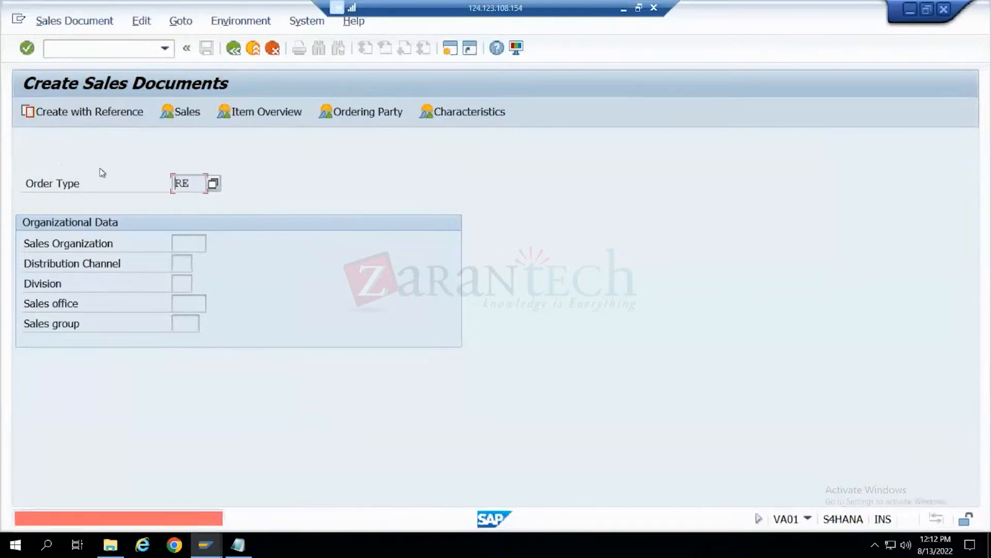
click(270, 48)
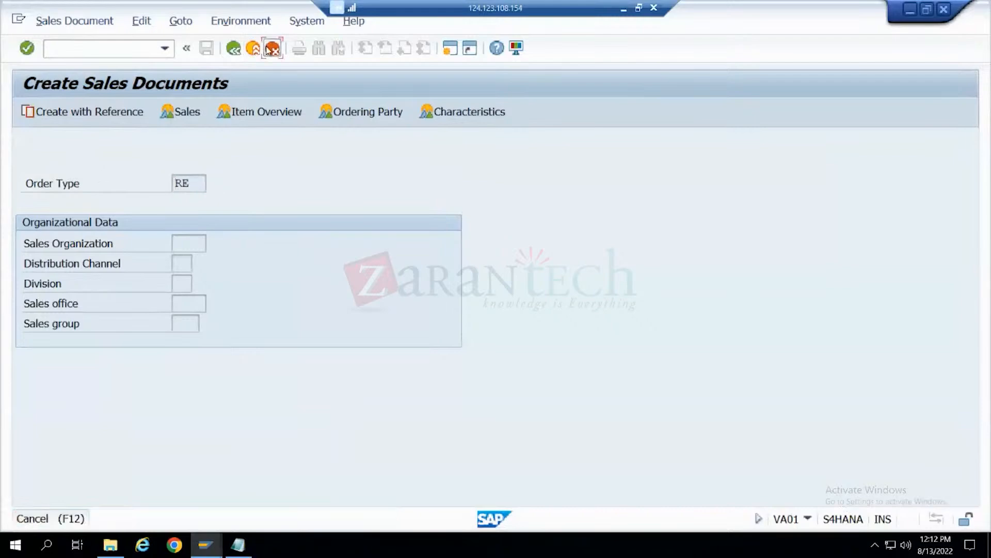
- Restart VA01 and look through the list of available sales document types for the returns order type
text(va01)
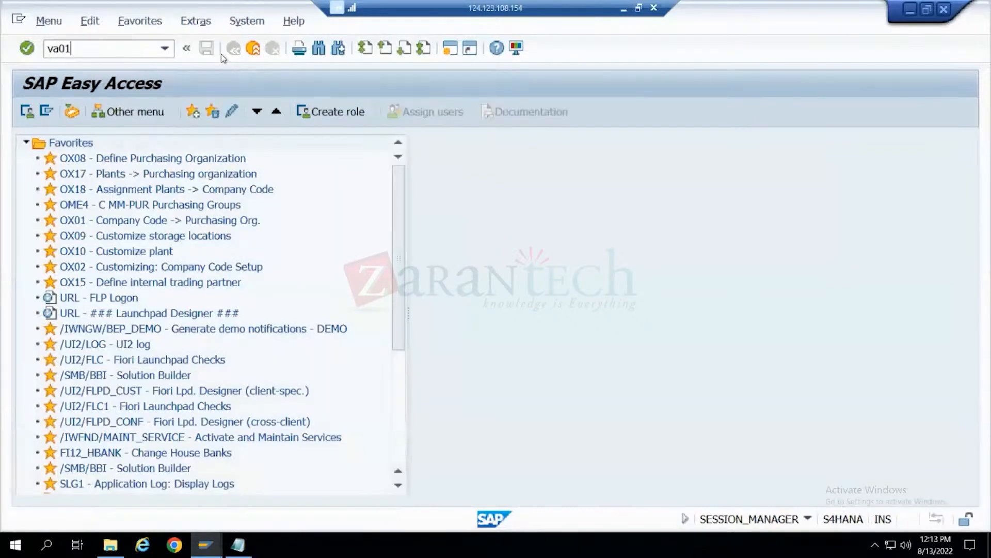
key(Return)
click(214, 184)
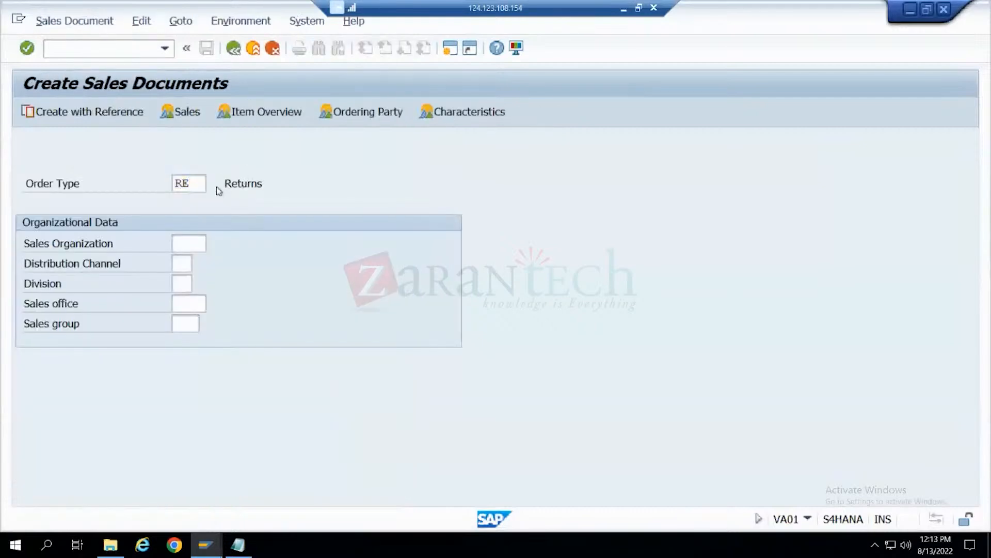
scroll(104, 224, down, 15)
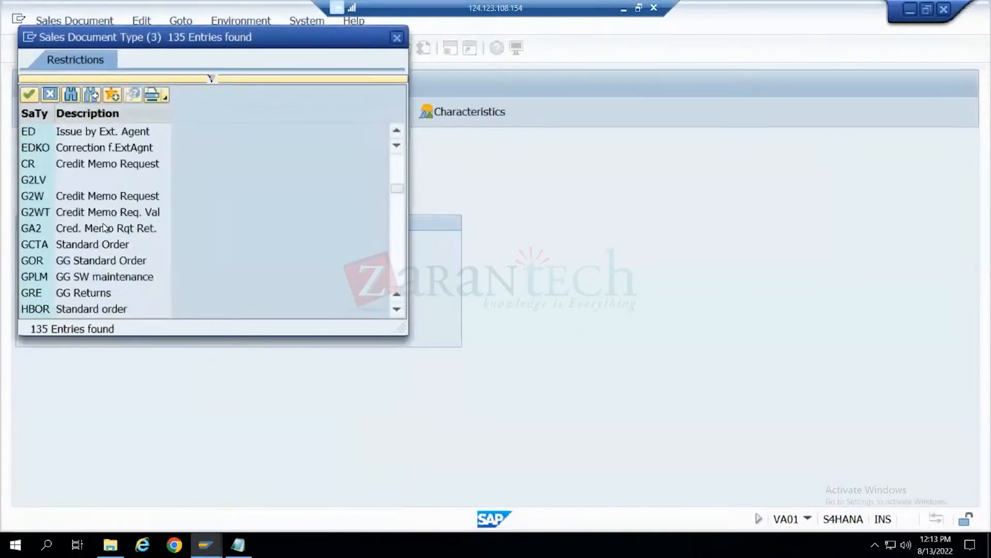
scroll(105, 227, down, 5)
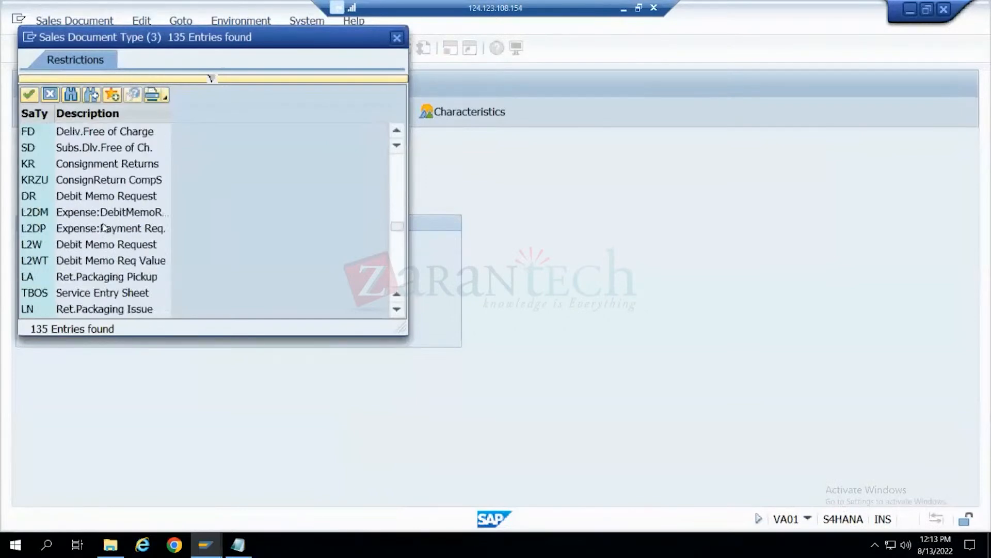
scroll(105, 227, down, 4)
scroll(105, 228, down, 2)
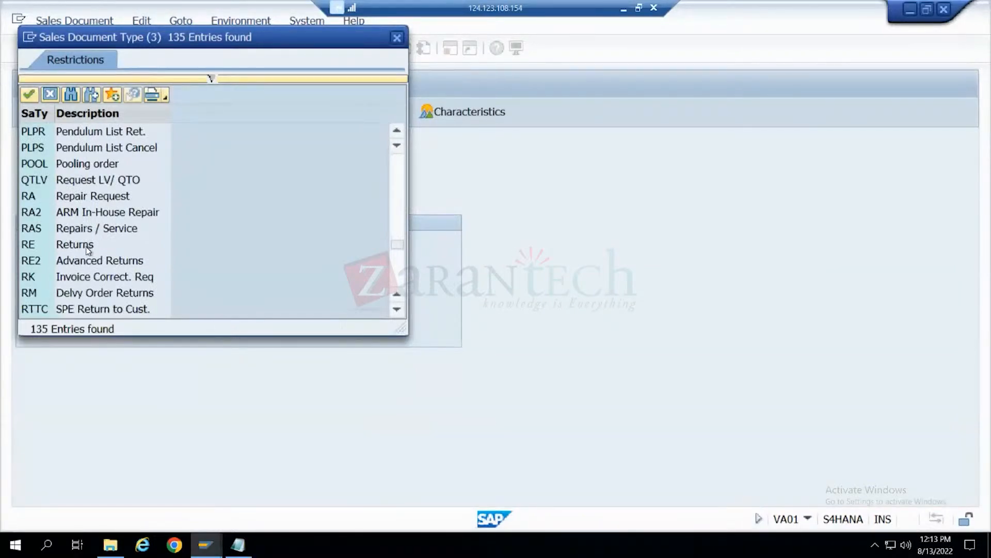
scroll(88, 249, down, 5)
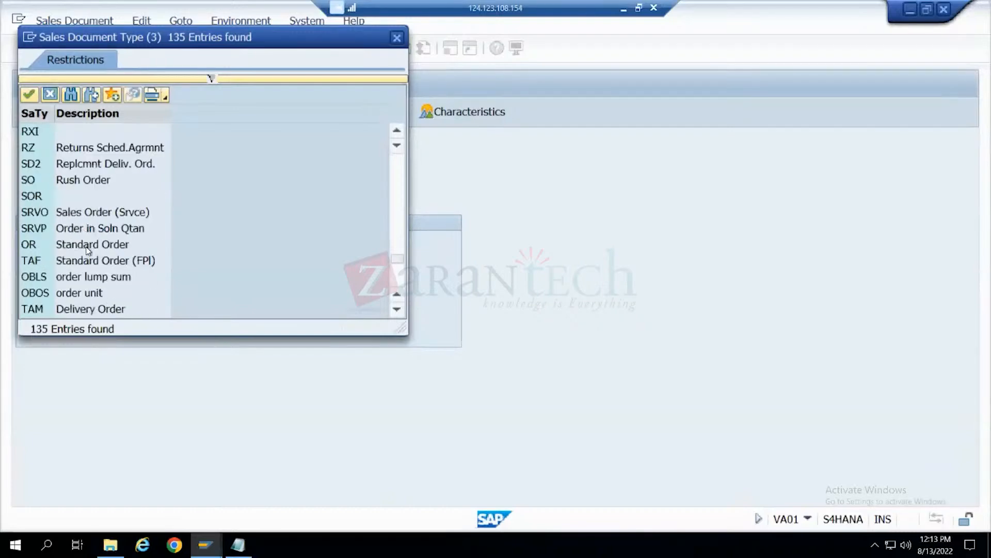
scroll(88, 250, down, 6)
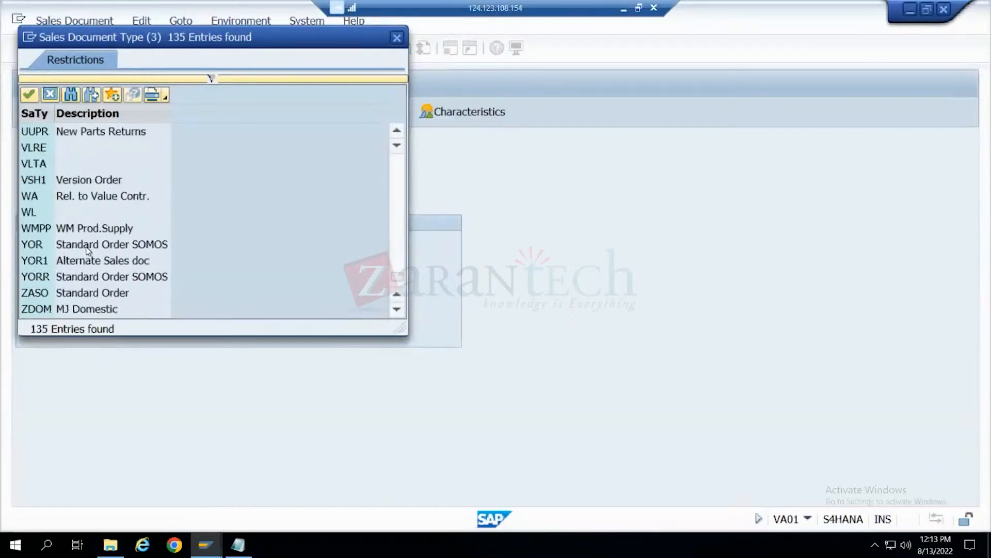
scroll(88, 250, down, 1)
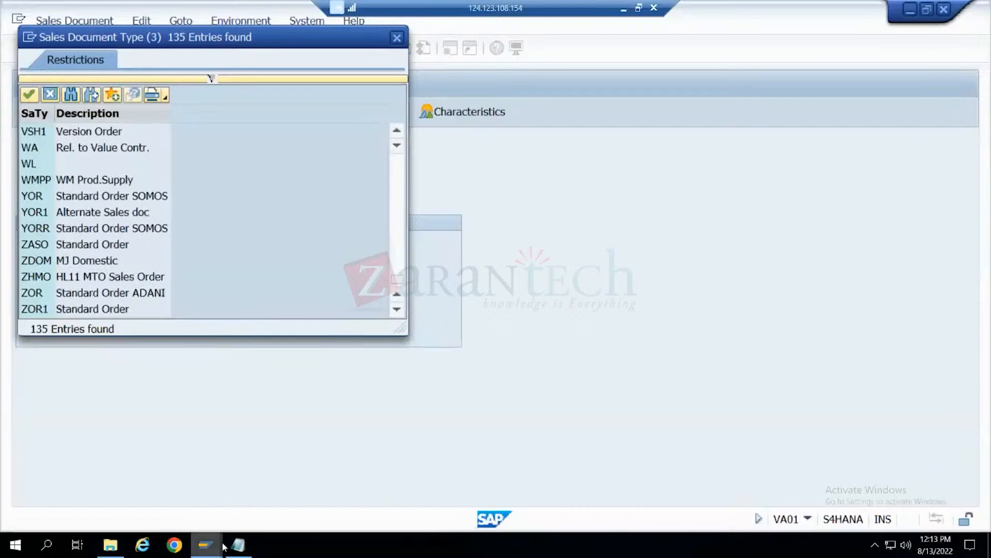
- Switch to the Display IMG session, collapse Basic Functions, and expand Sales, Sales Documents and Sales Document Header
mouse_move(206, 544)
click(320, 485)
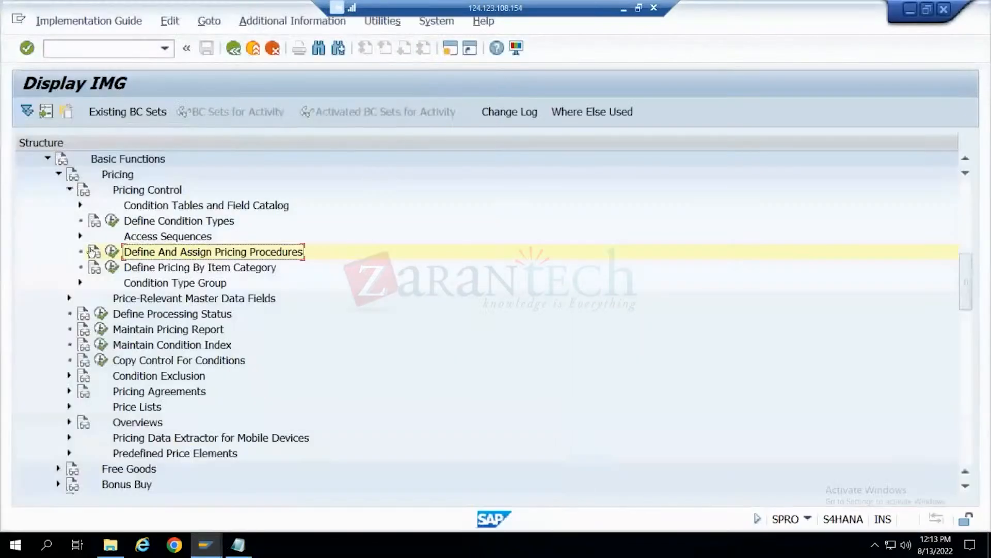
click(58, 176)
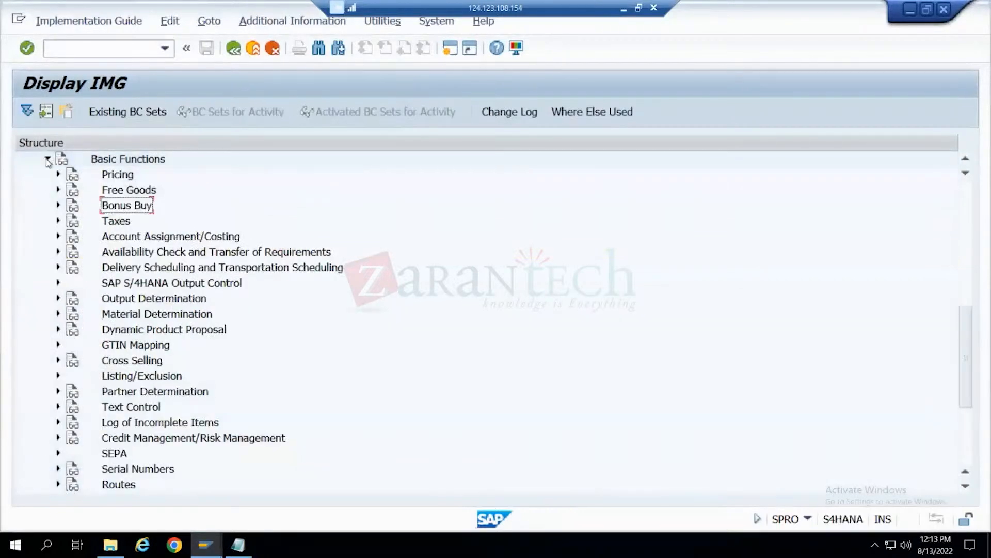
click(47, 159)
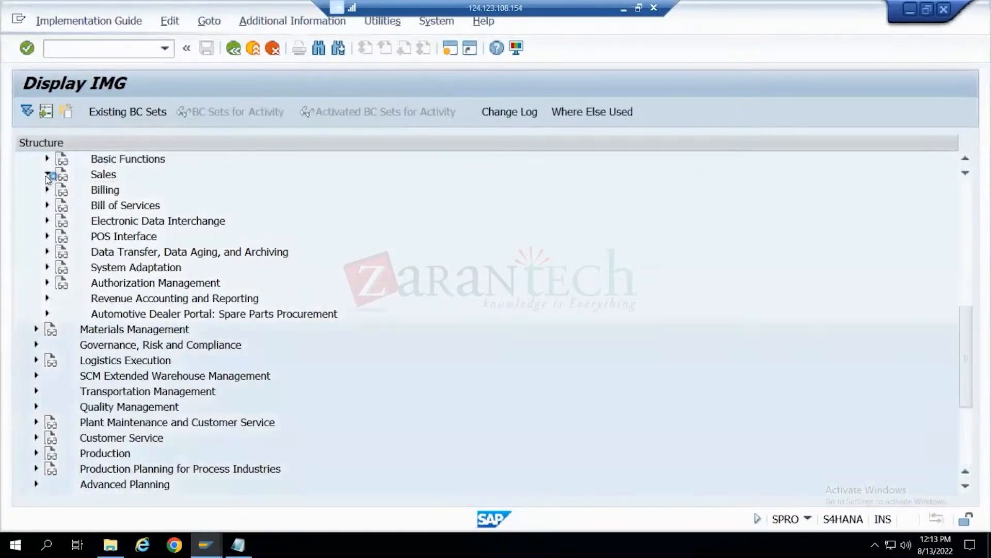
click(47, 174)
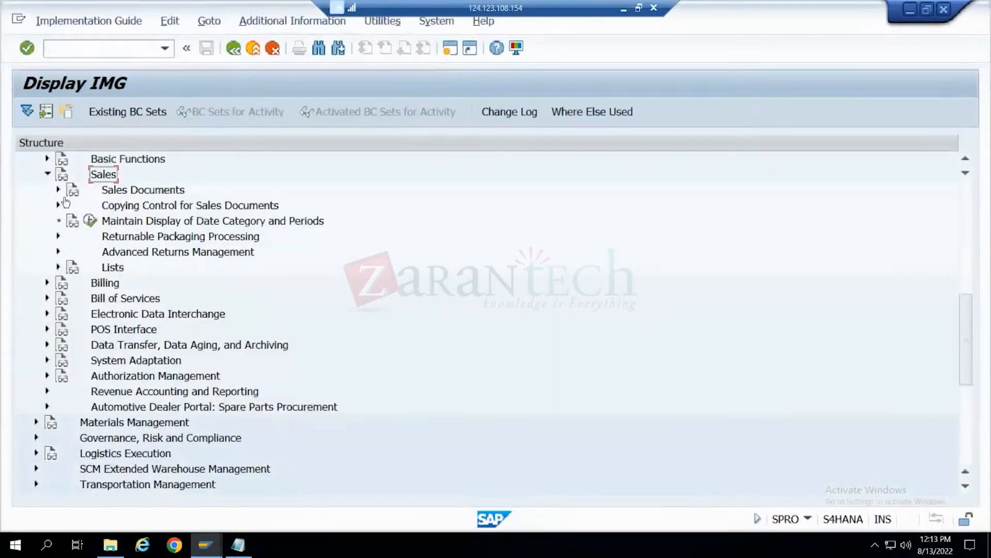
click(59, 191)
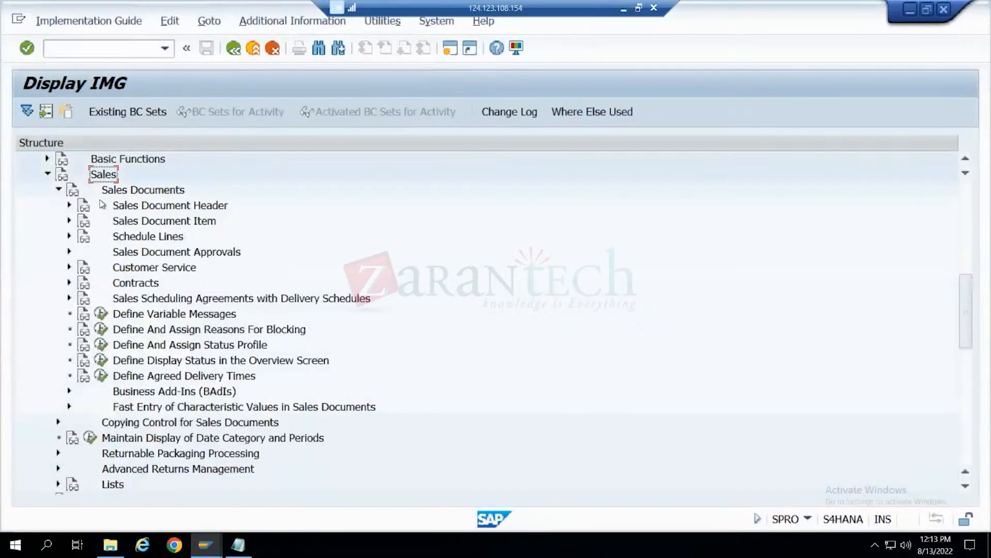
click(69, 206)
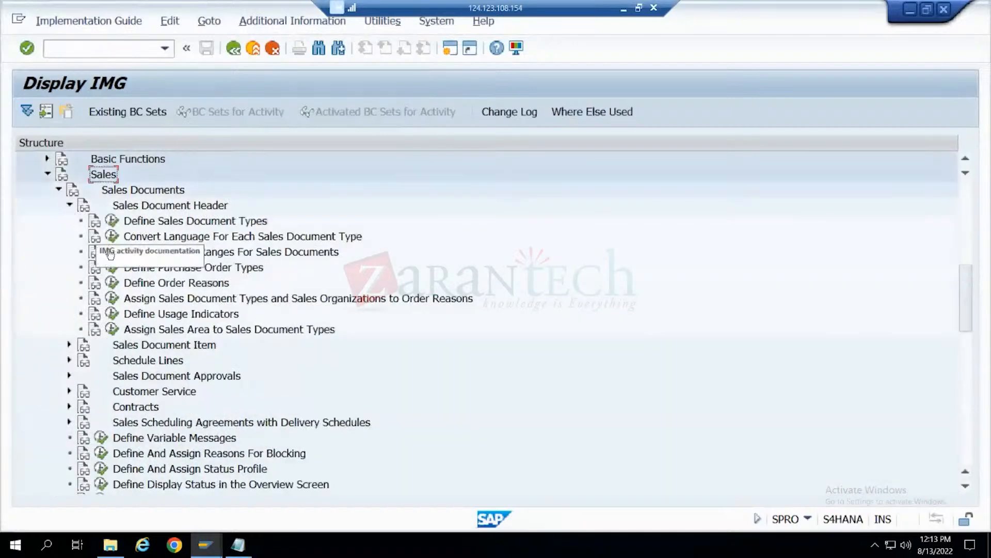
- Open the Assign Sales Document Types Permitted for Sales Areas activity under Assign Sales Area to Sales Document Types
click(112, 298)
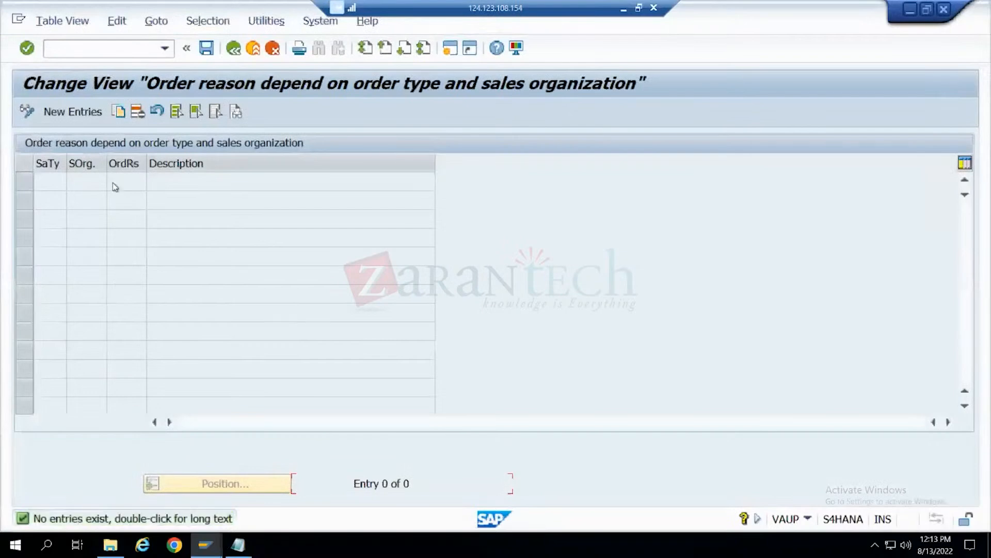
click(234, 48)
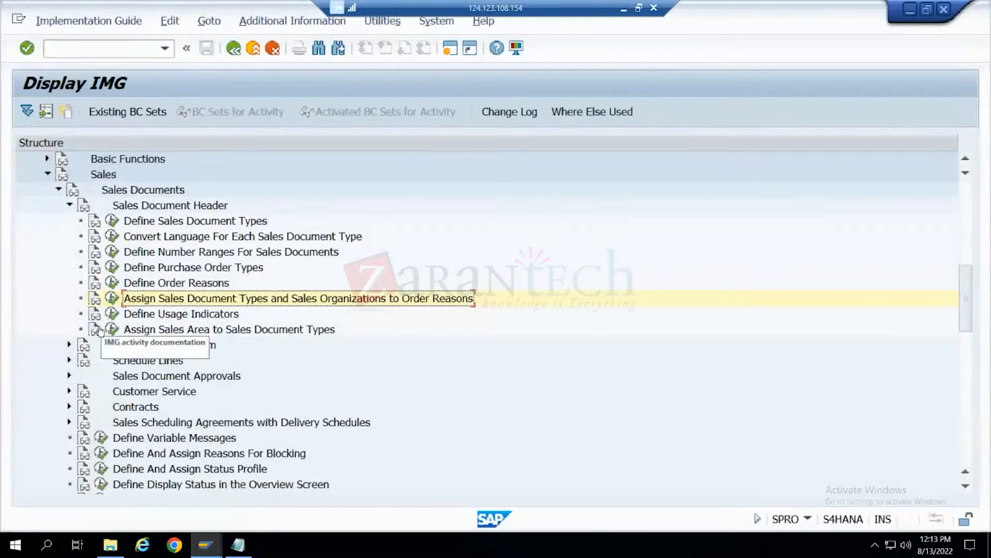
click(111, 329)
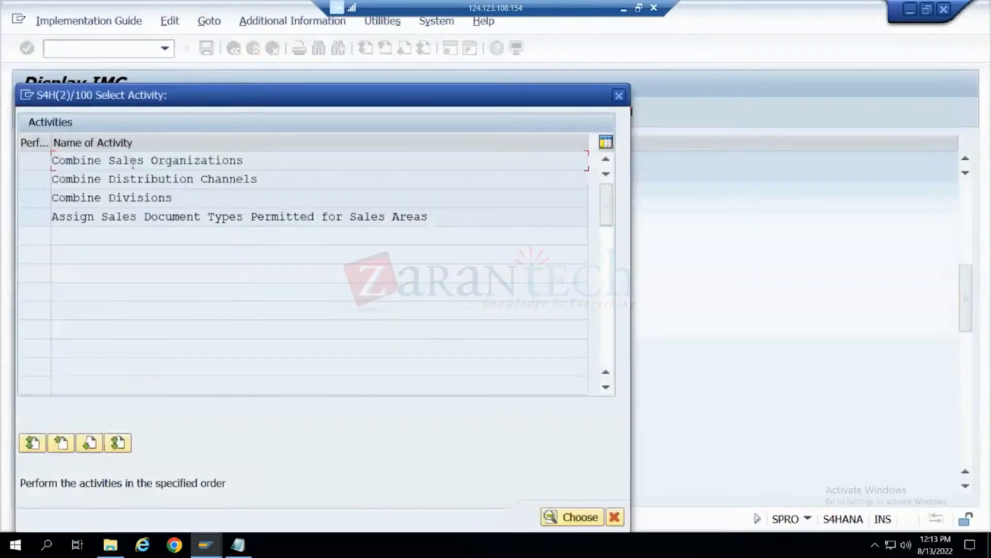
double_click(128, 219)
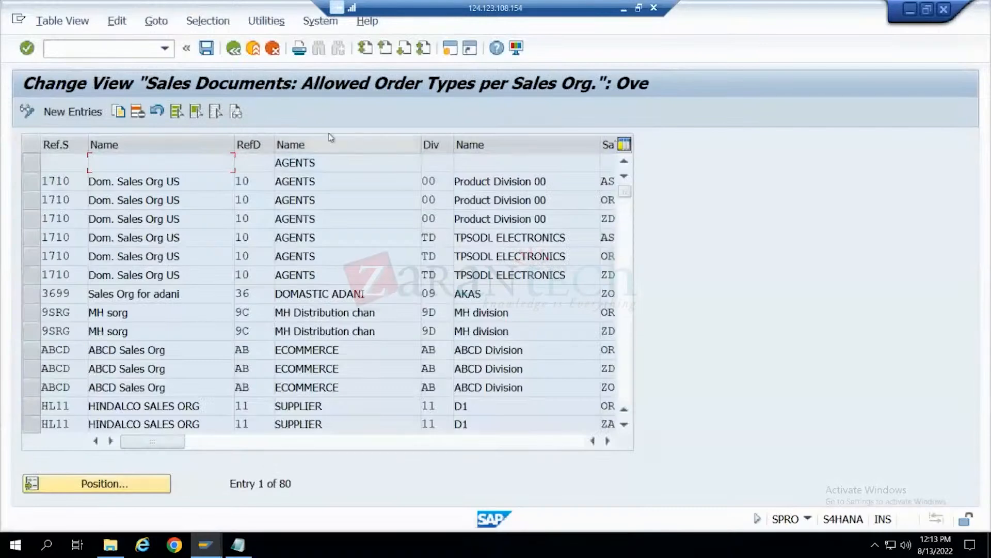
- Search the allowed order types by contents for entries where RefSorg.SalesDocType equals RE
click(208, 21)
click(222, 42)
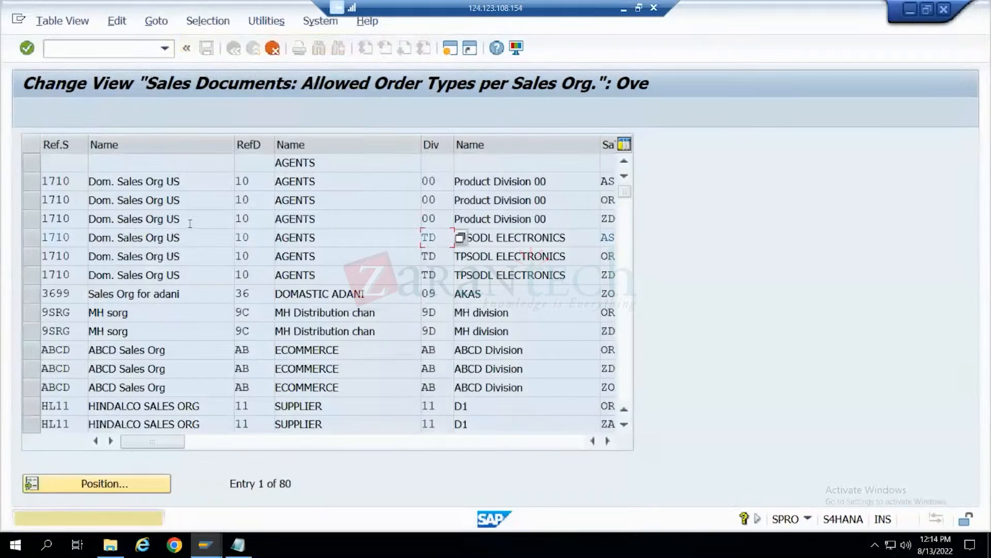
click(112, 200)
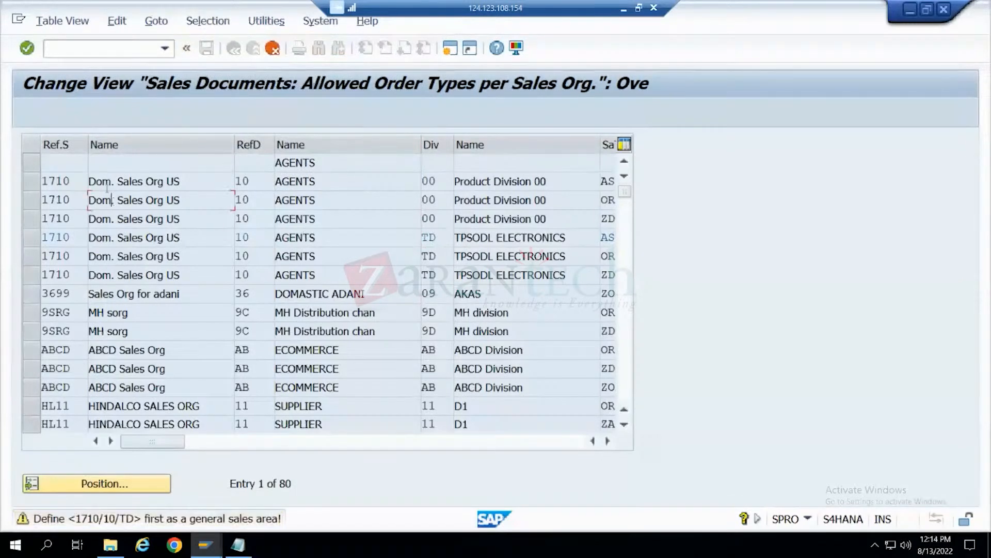
click(208, 21)
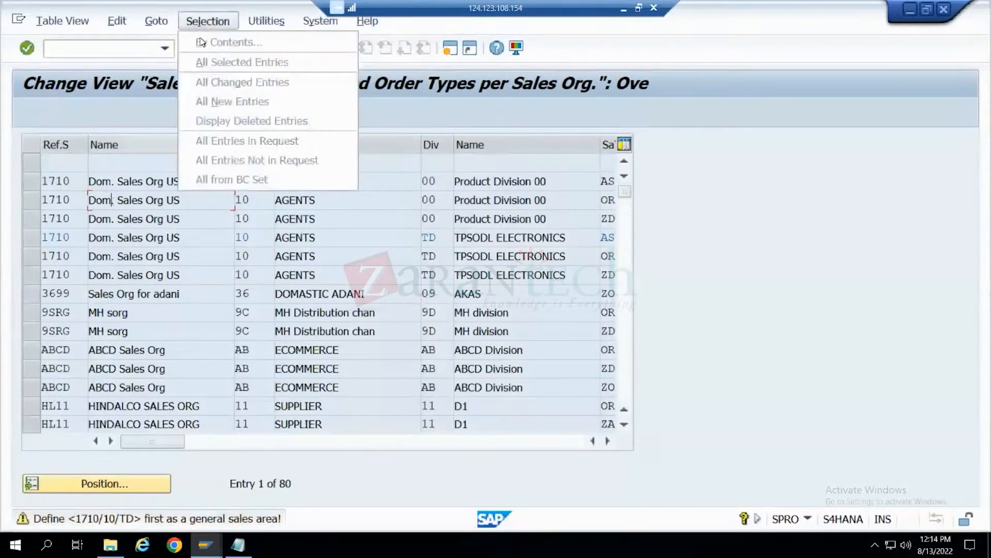
click(174, 179)
key(Return)
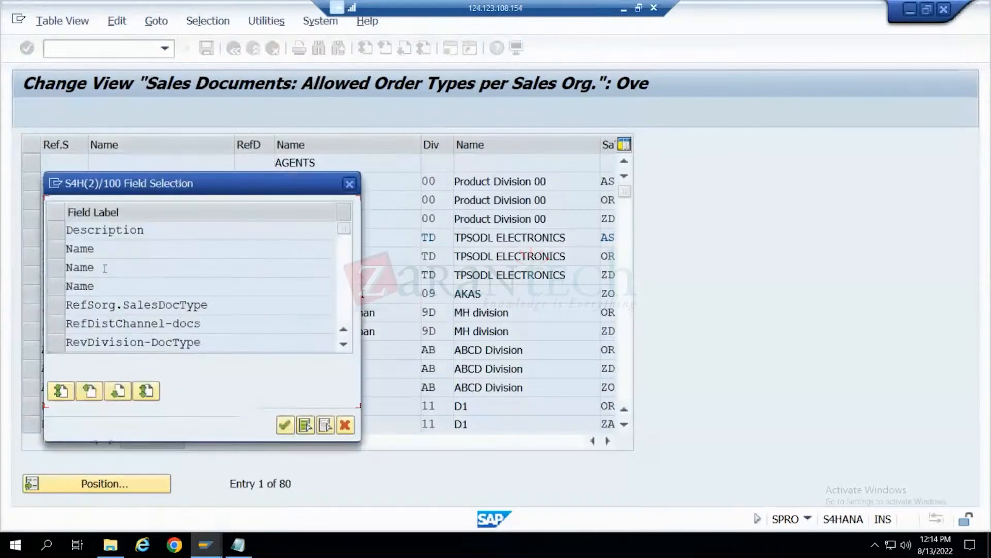
click(56, 304)
click(285, 425)
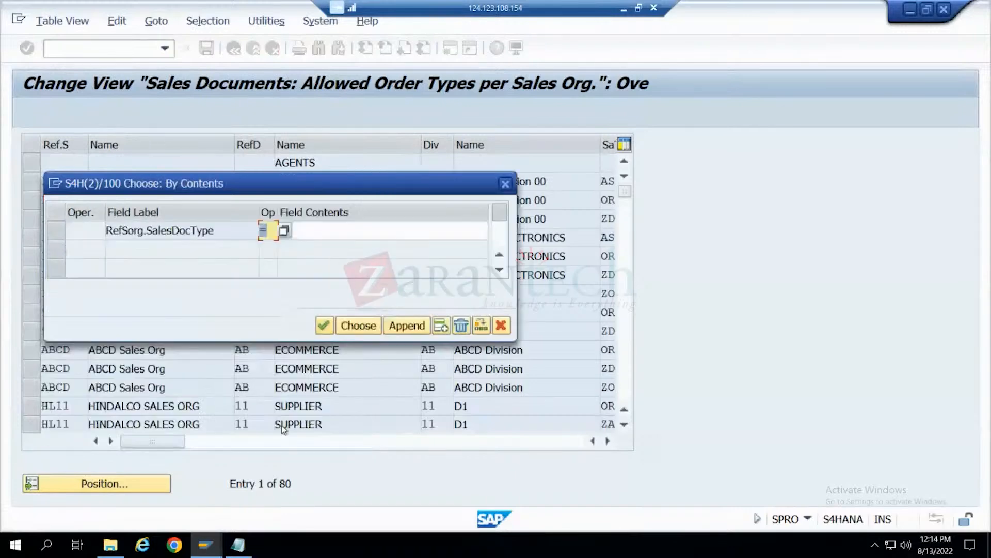
click(348, 230)
text(R)
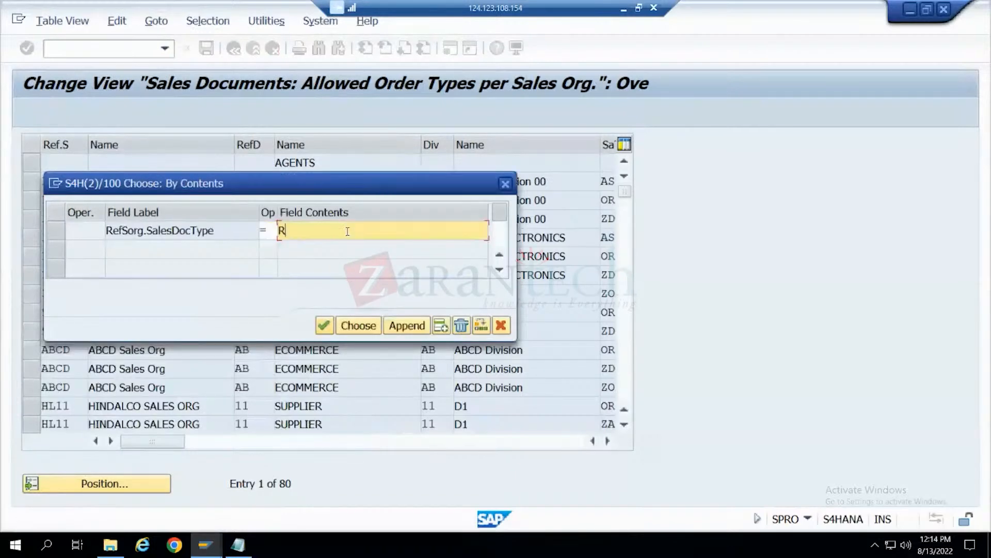
text(E)
click(261, 233)
click(358, 325)
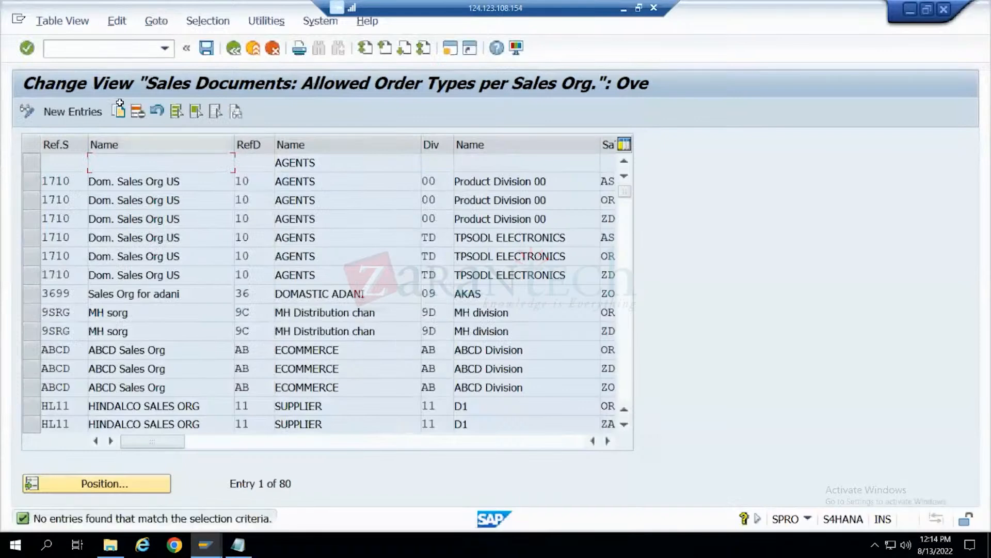
- Look through the table of allowed order types per sales organization, including the sales document type and description columns
click(608, 441)
click(608, 441)
click(624, 425)
click(625, 424)
click(625, 424)
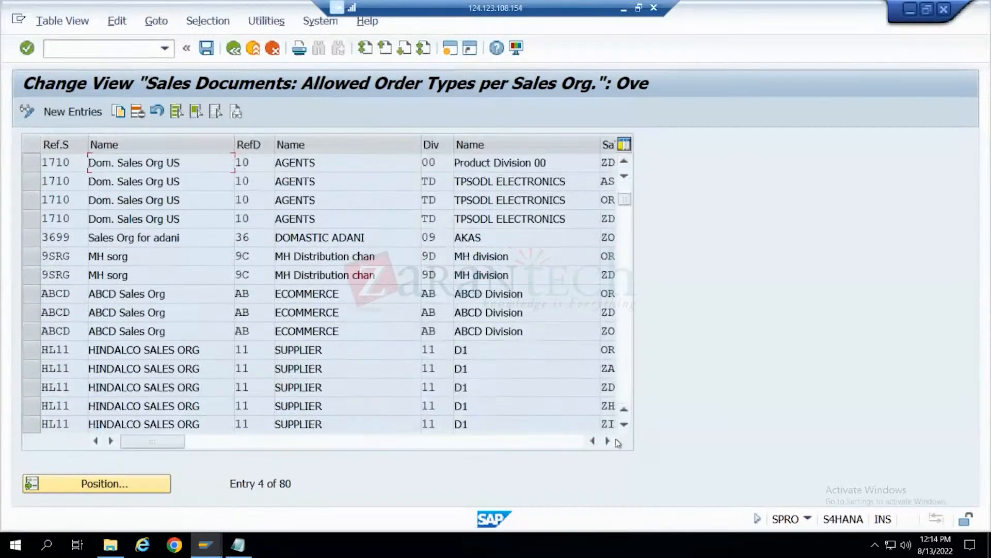
click(608, 440)
click(607, 440)
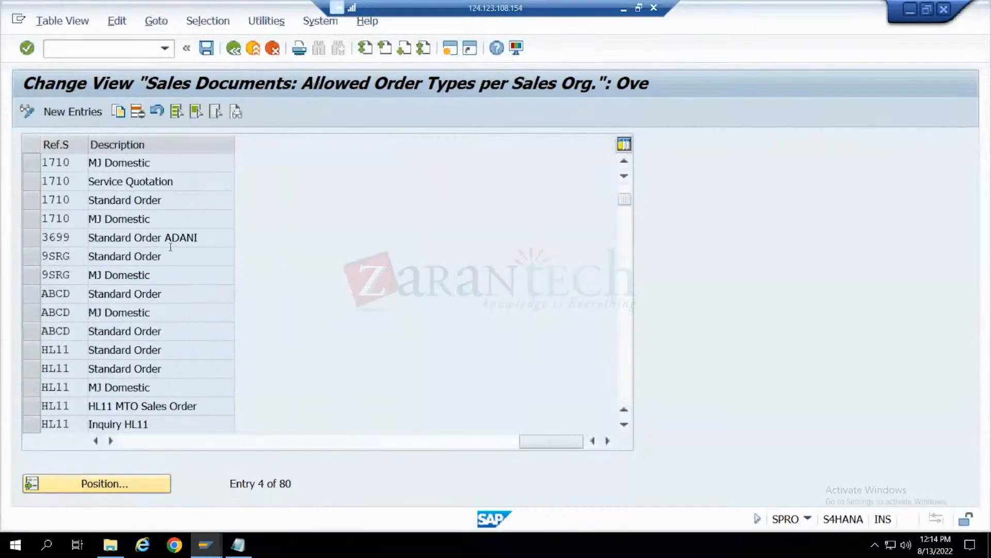
scroll(166, 237, down, 1)
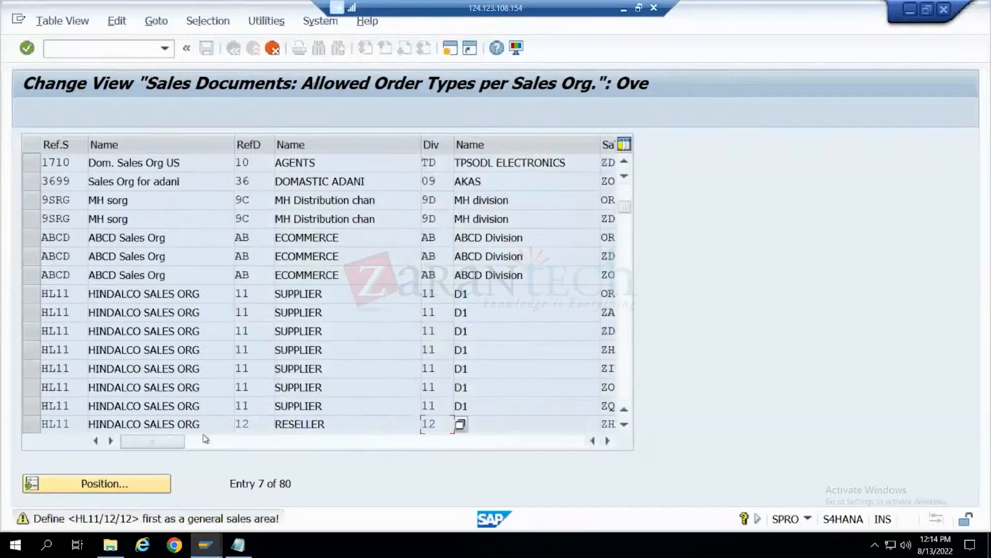
click(239, 441)
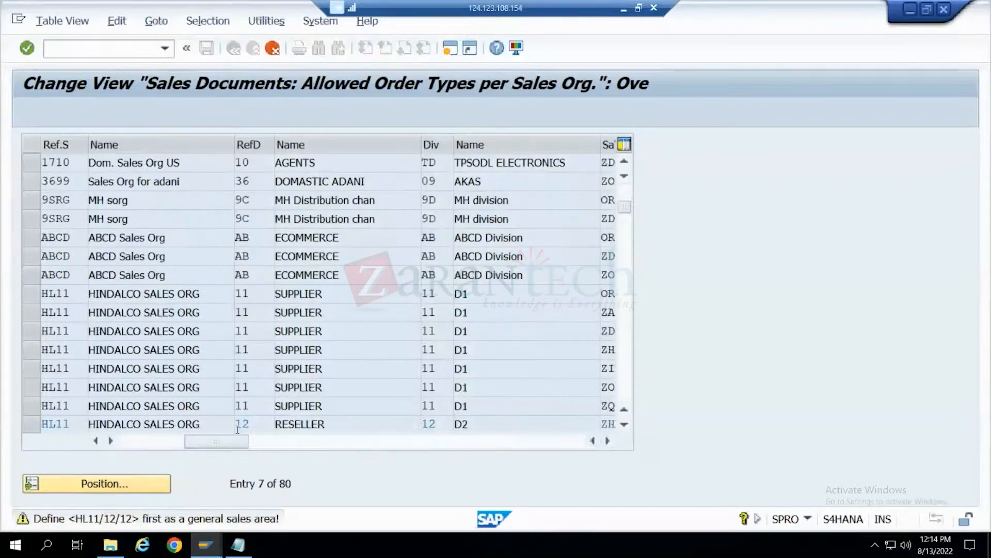
scroll(237, 428, down, 1)
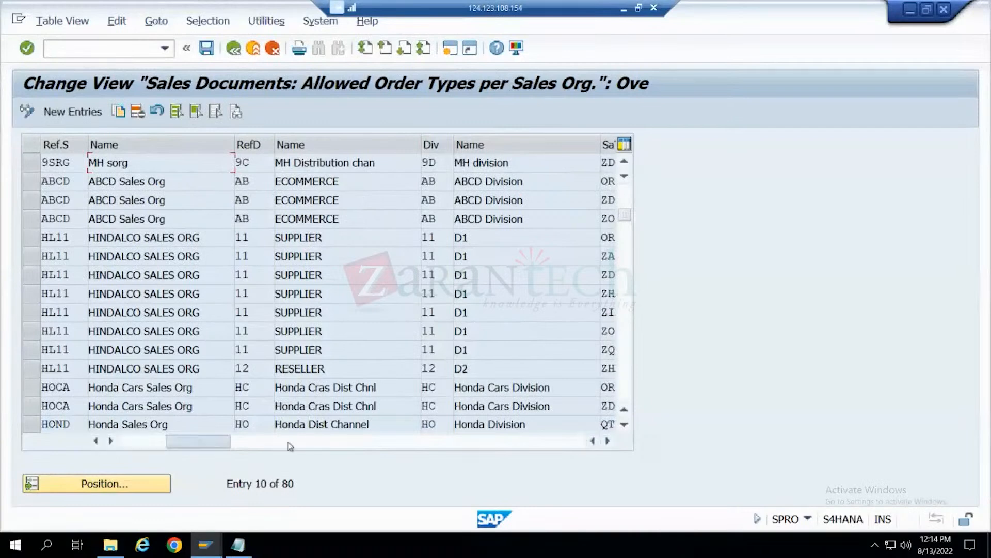
click(309, 442)
scroll(387, 192, down, 1)
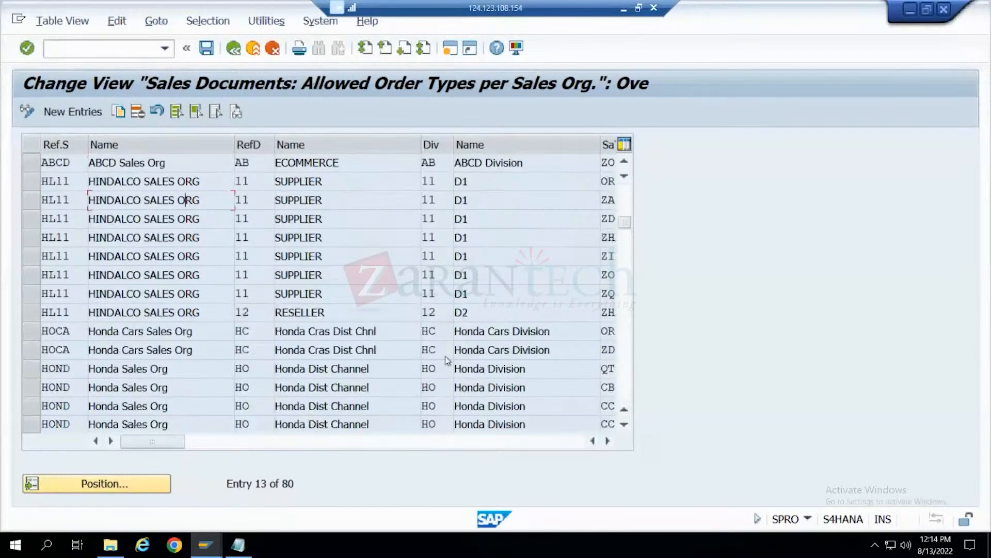
click(586, 442)
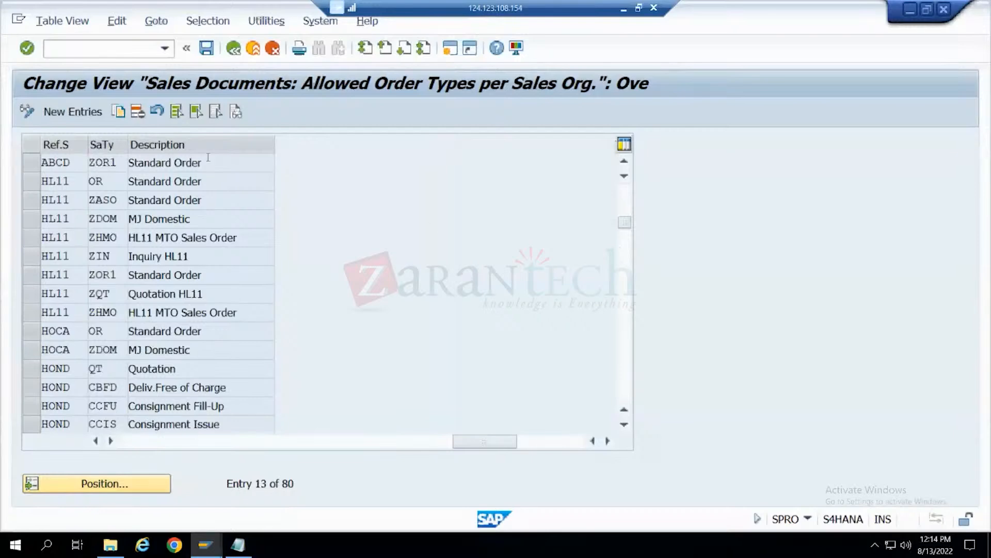
- Rearrange the allowed order types table so that the Description column stands in front of the SaTy column
drag(206, 149, 63, 153)
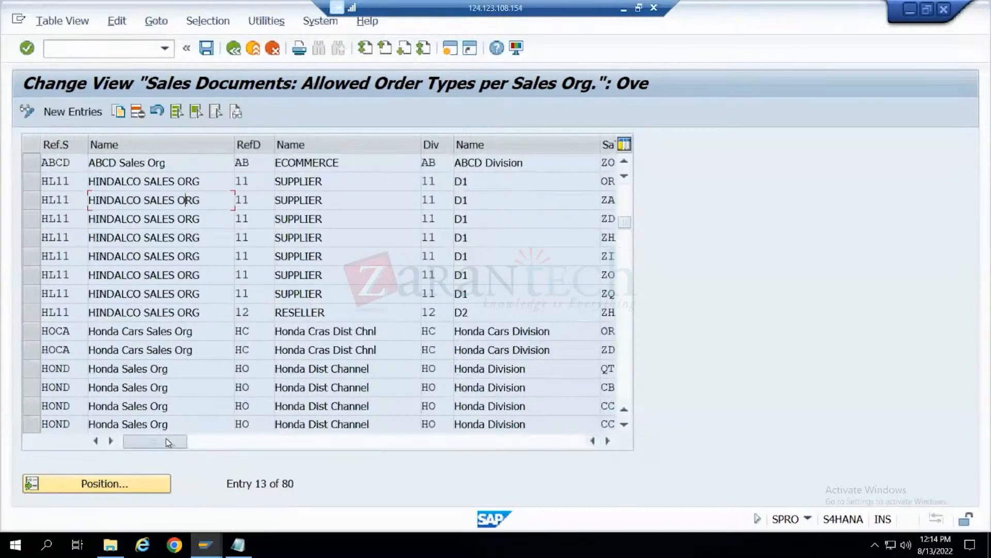
drag(153, 441, 469, 441)
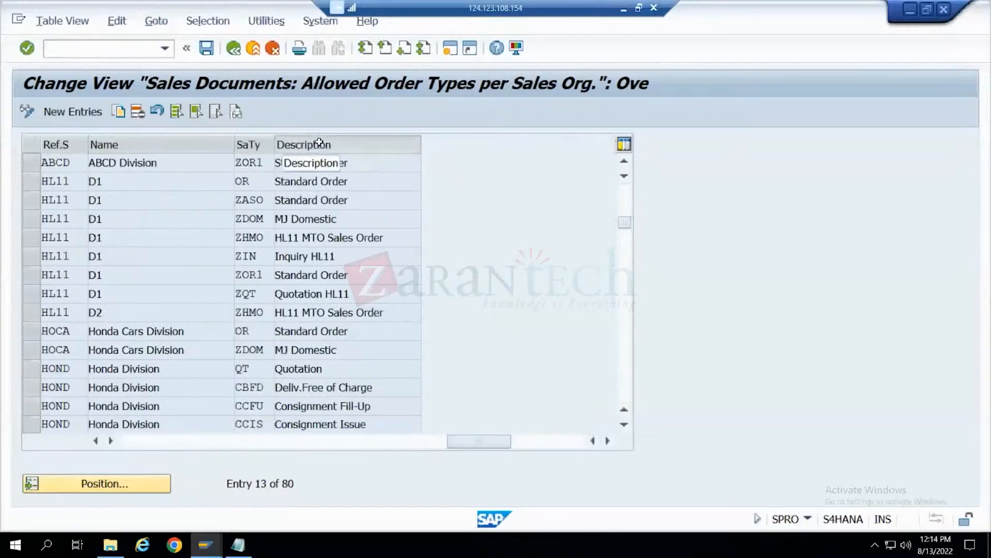
drag(321, 142, 173, 144)
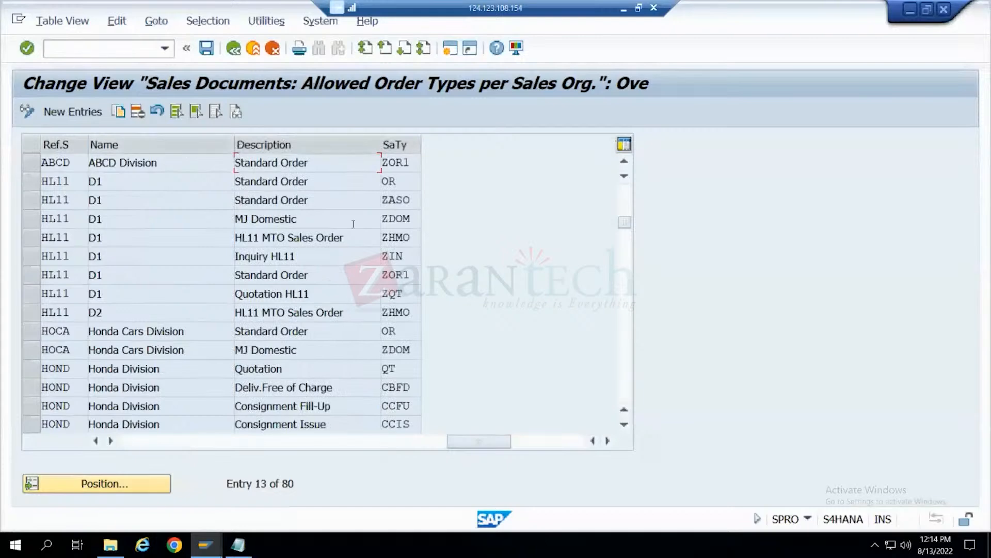
- Find the Returns (RE) row of the Honda Division and select its sales organization code HOND
scroll(356, 202, down, 3)
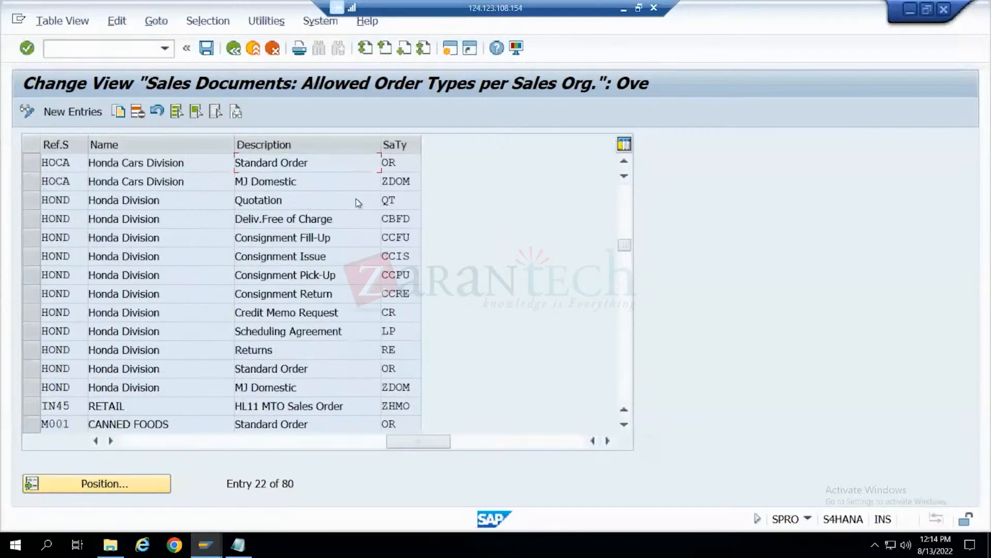
scroll(356, 200, down, 1)
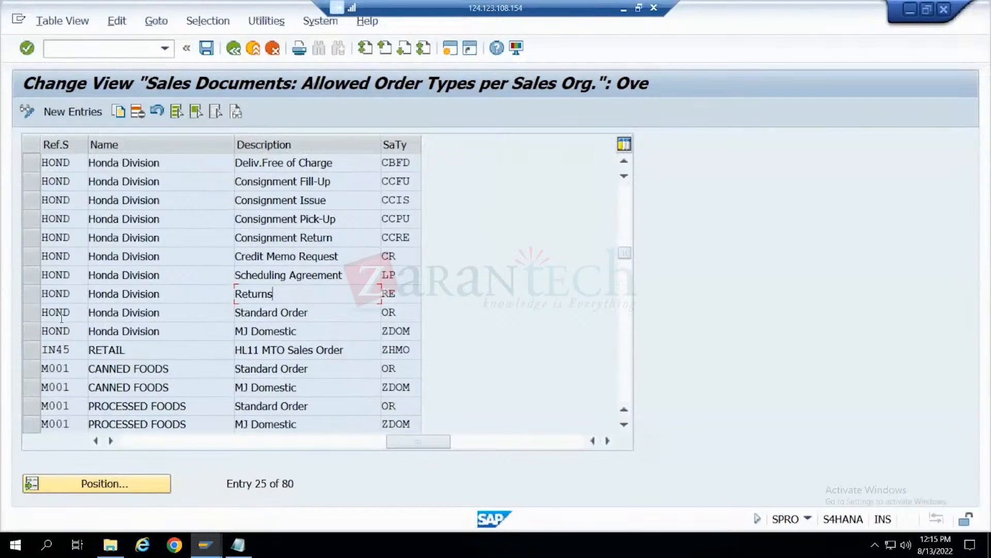
click(66, 300)
click(207, 545)
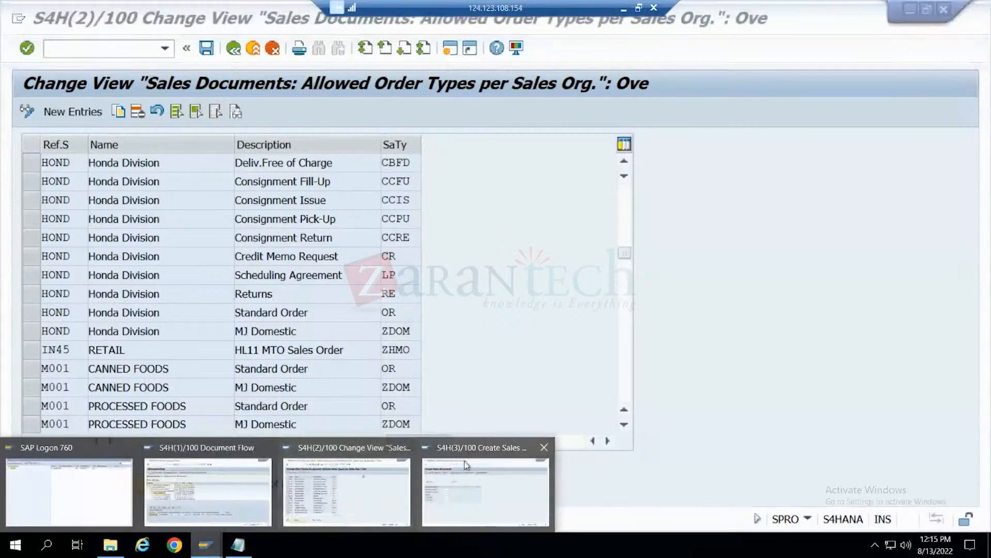
click(347, 490)
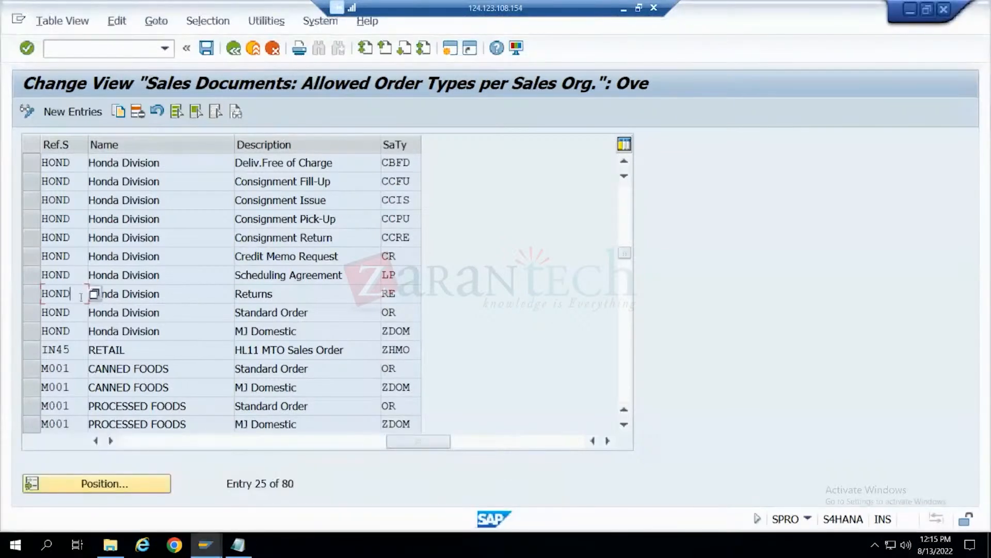
drag(438, 445, 160, 454)
drag(61, 299, 41, 294)
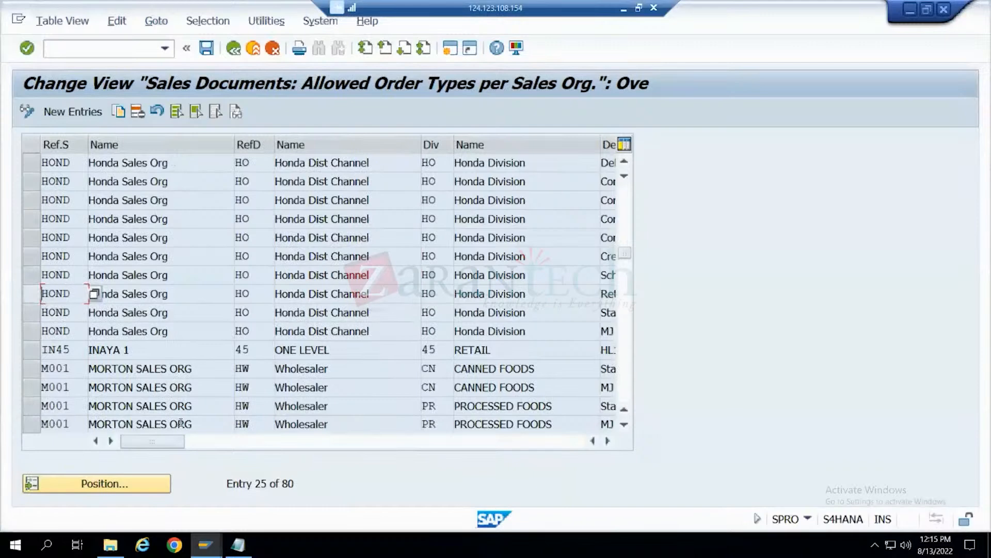
- Switch to the Create Sales Documents session, leave VA01 and load table VBAK in General Table Display (SE16N)
click(206, 546)
click(438, 497)
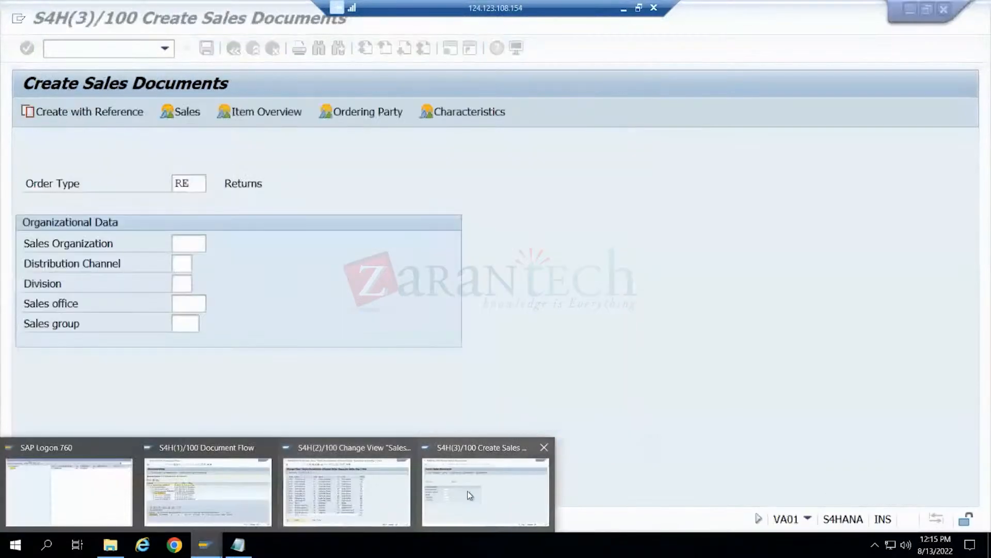
key(F4)
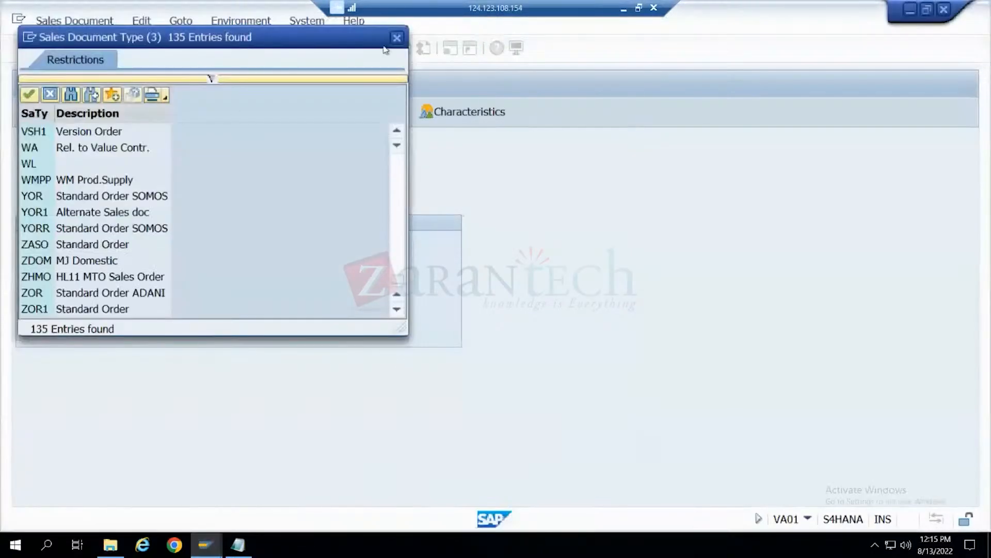
click(396, 37)
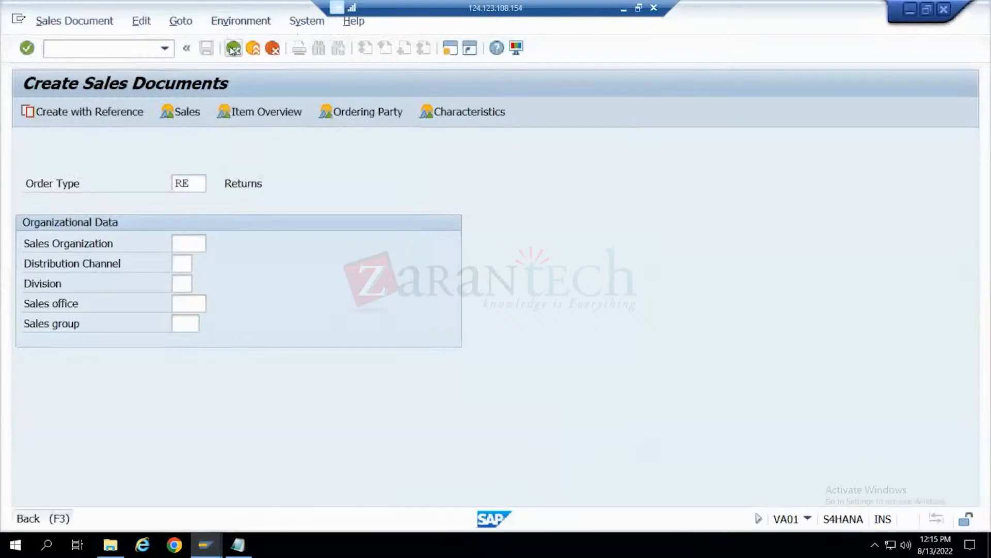
click(233, 49)
text(se16n)
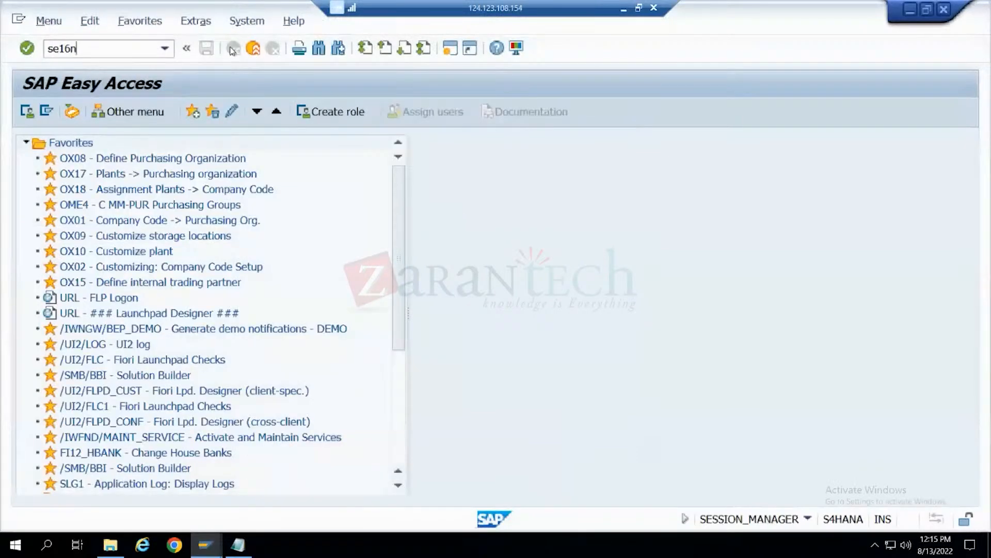
key(Return)
text(V)
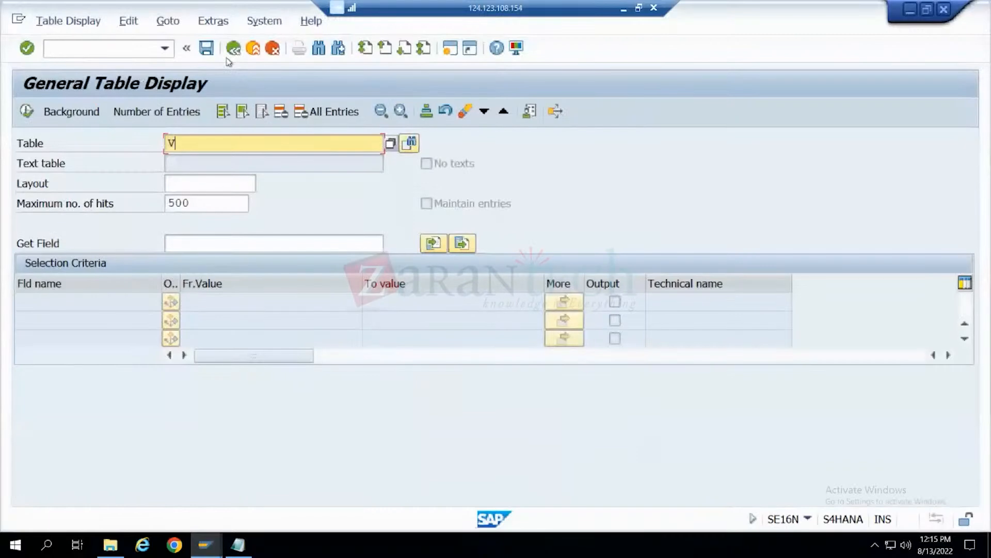
text(BAk)
key(Return)
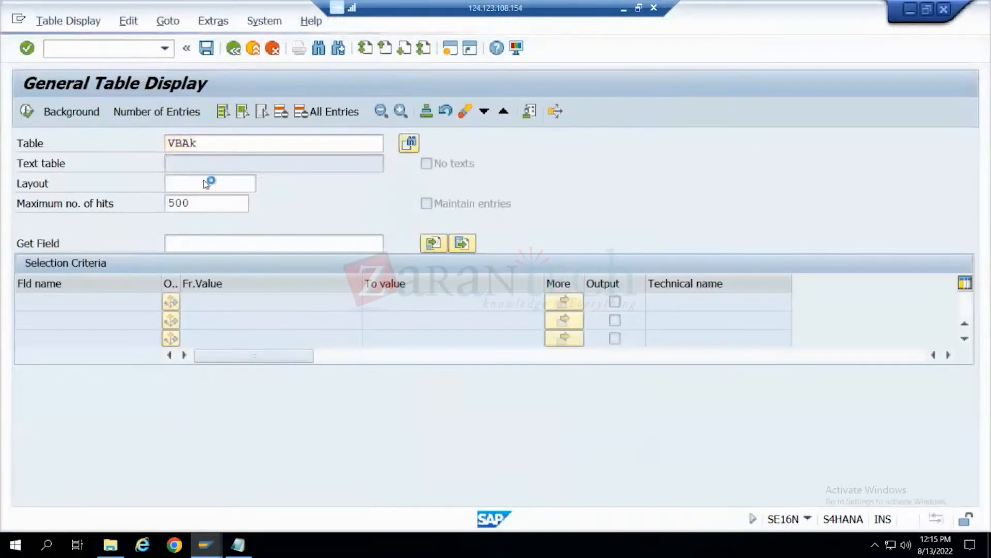
- Filter the VBAK table by Sales Org. HOND and list the matching entries
scroll(212, 302, down, 4)
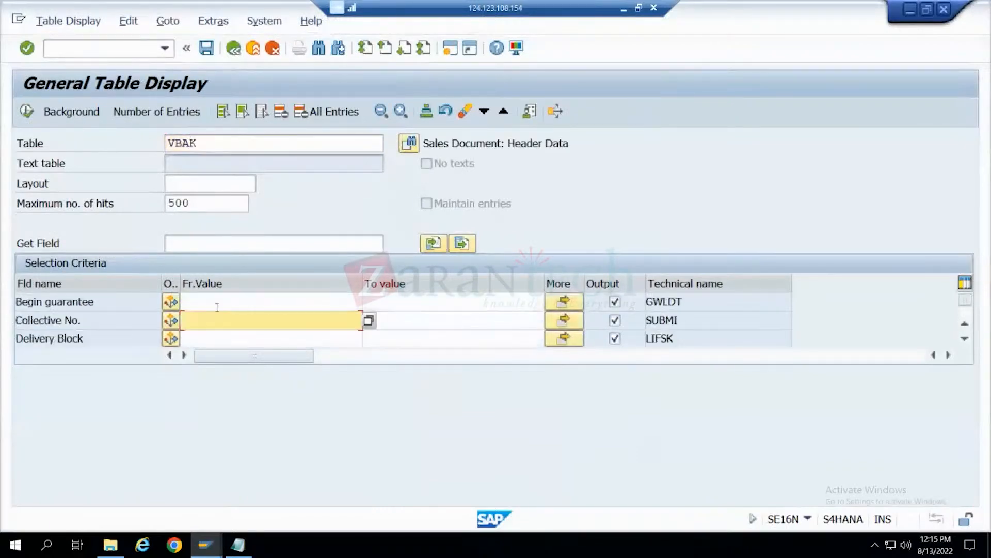
scroll(217, 307, up, 1)
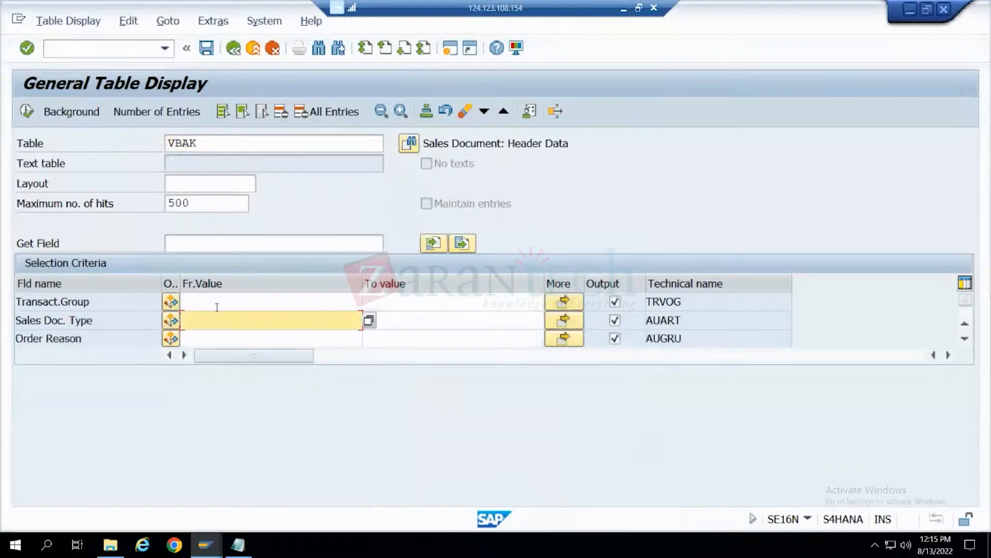
scroll(217, 306, down, 2)
scroll(217, 306, down, 2)
scroll(217, 306, up, 1)
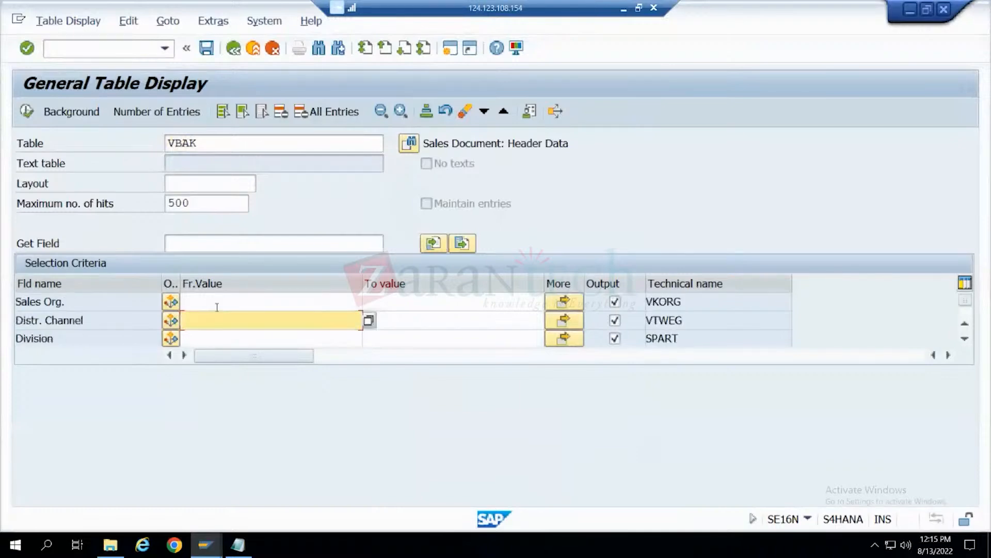
click(236, 299)
text(HOND)
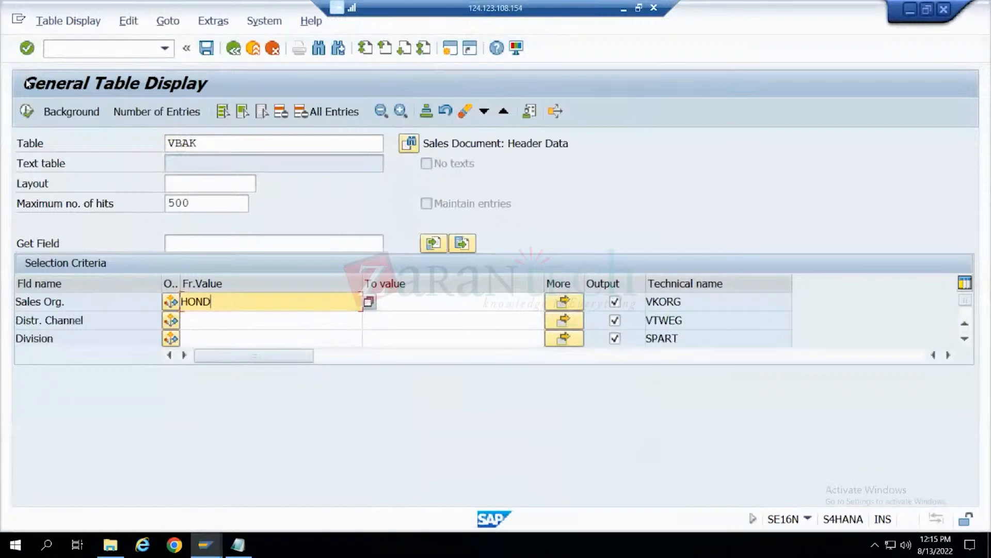
click(28, 111)
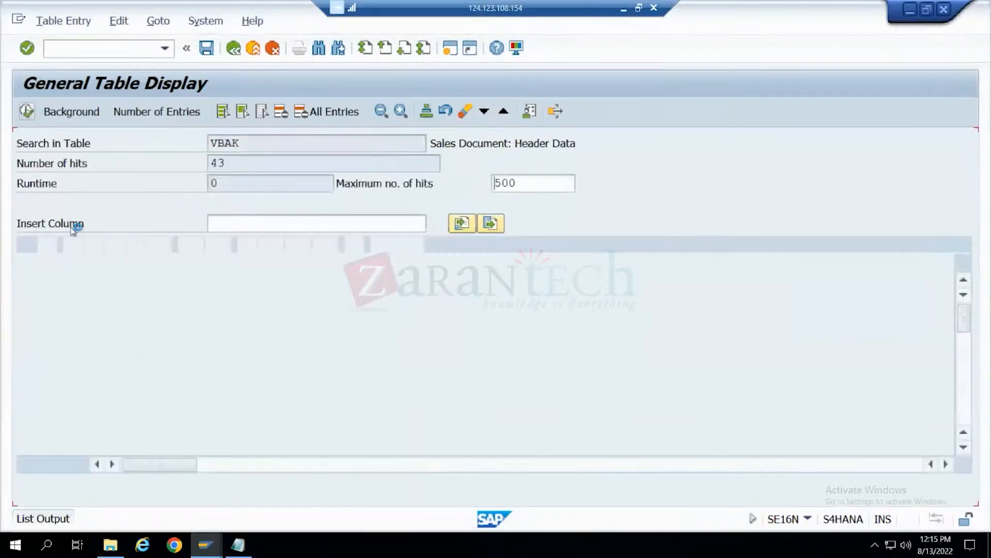
- Pick the sales document created on 04.07.2022 from the VBAK entries and display that order in VA03
click(60, 313)
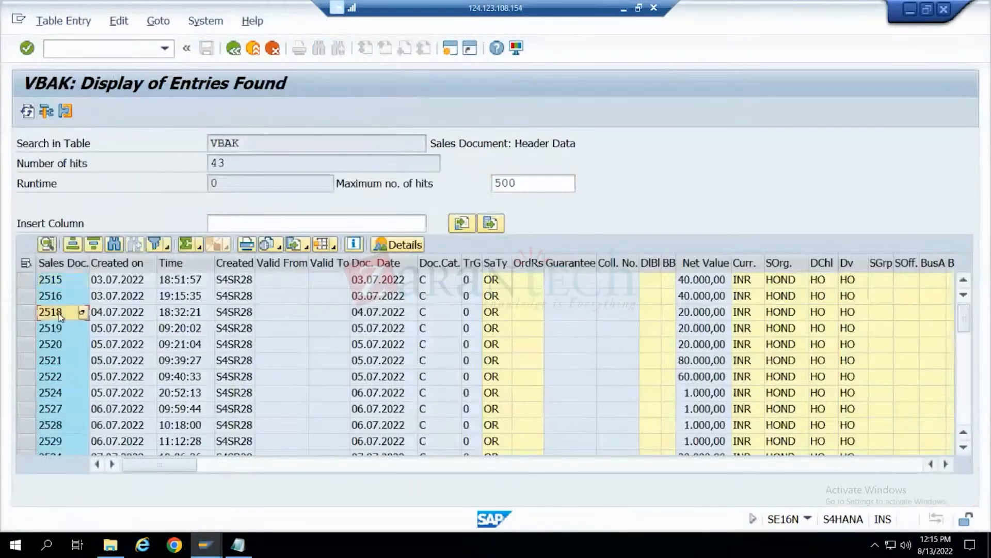
click(101, 52)
text(/nva03)
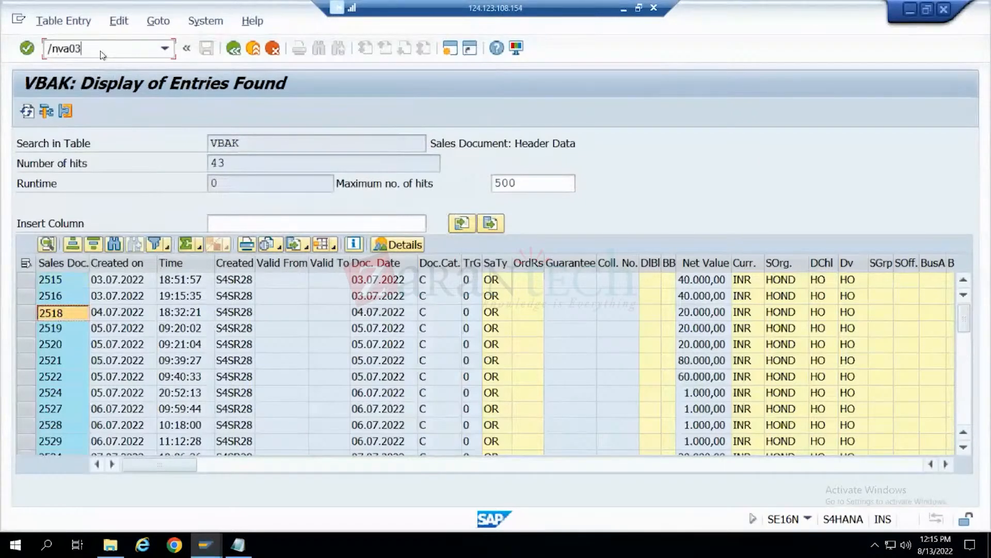
key(Return)
text(2518)
key(Return)
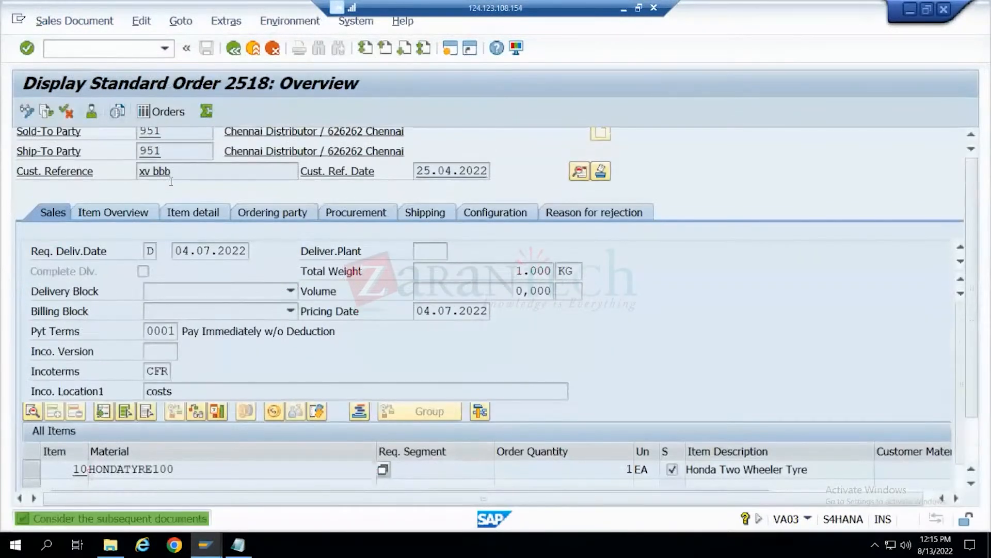
- Open the order's document flow and display its outbound delivery
click(54, 113)
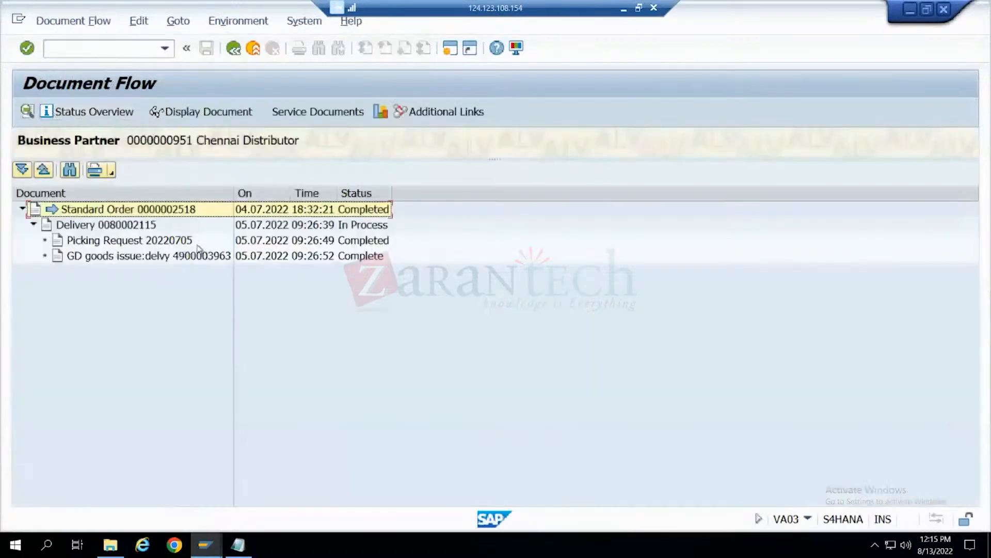
click(148, 227)
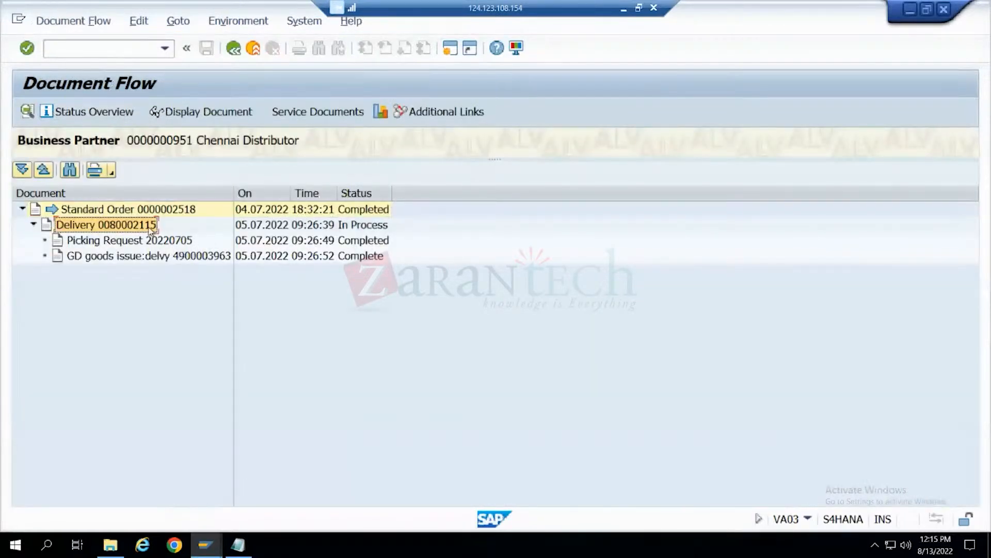
click(202, 117)
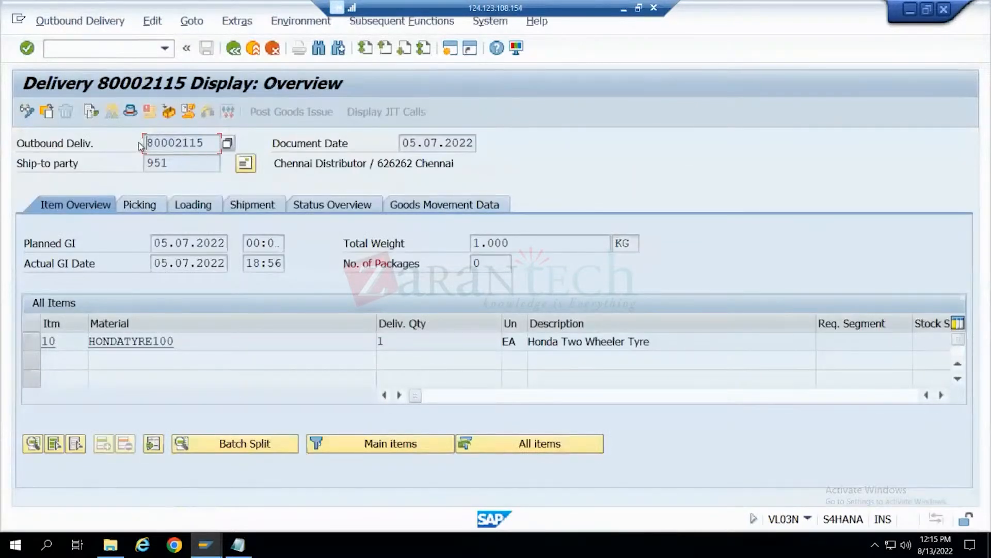
- Start VF01 for the copied outbound delivery and process it into an F2 invoice with billing date 13.08.2022
click(138, 46)
text(/nvf01)
key(Return)
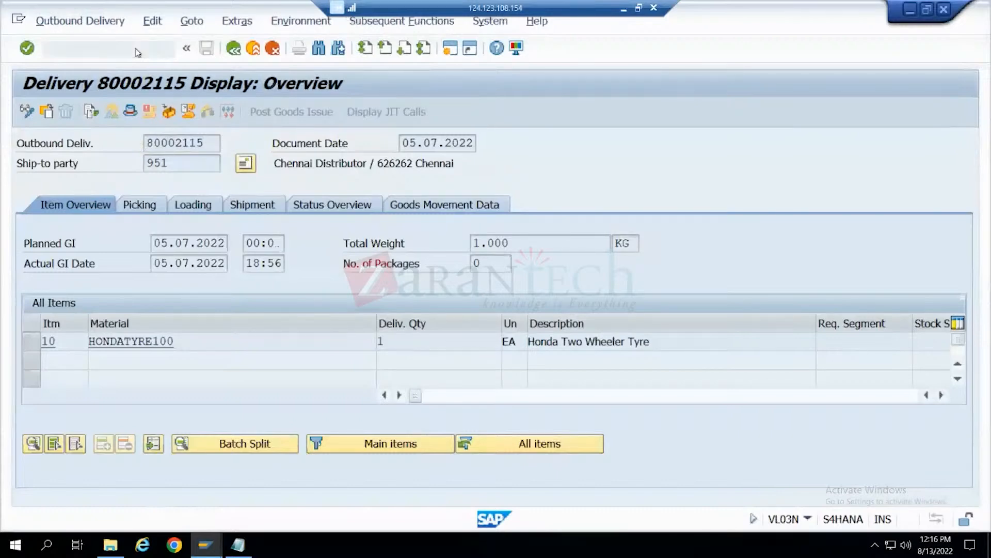
text(80002115)
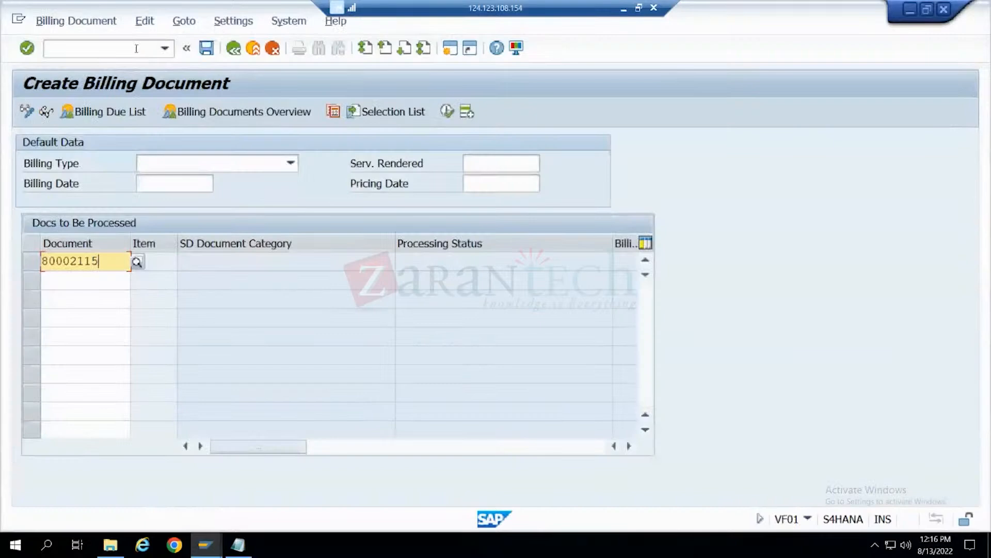
click(176, 183)
click(221, 185)
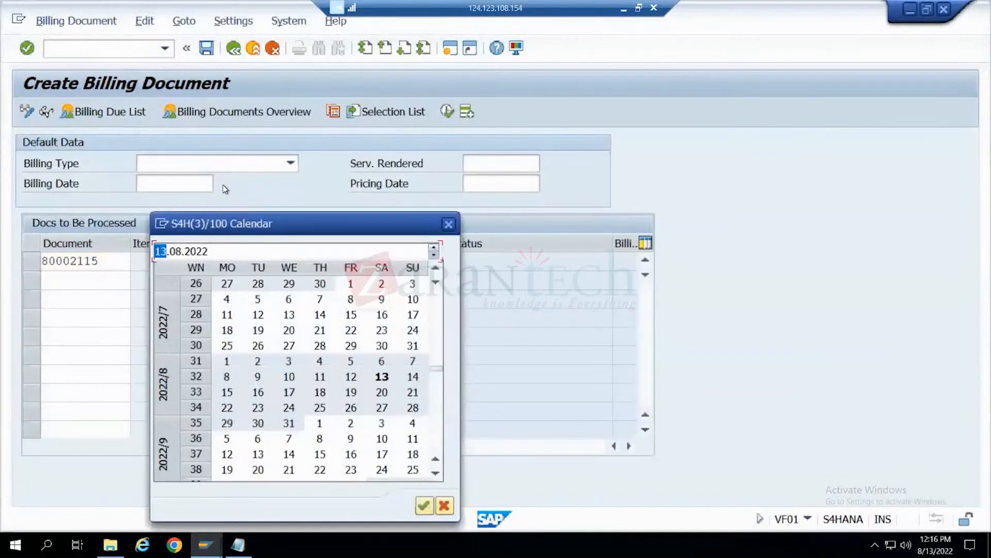
double_click(382, 377)
key(Return)
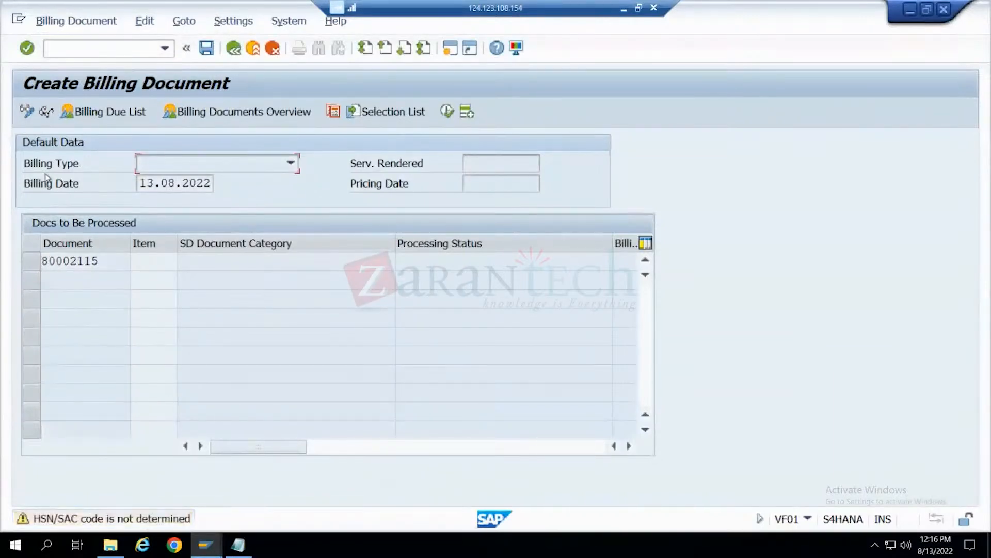
key(Return)
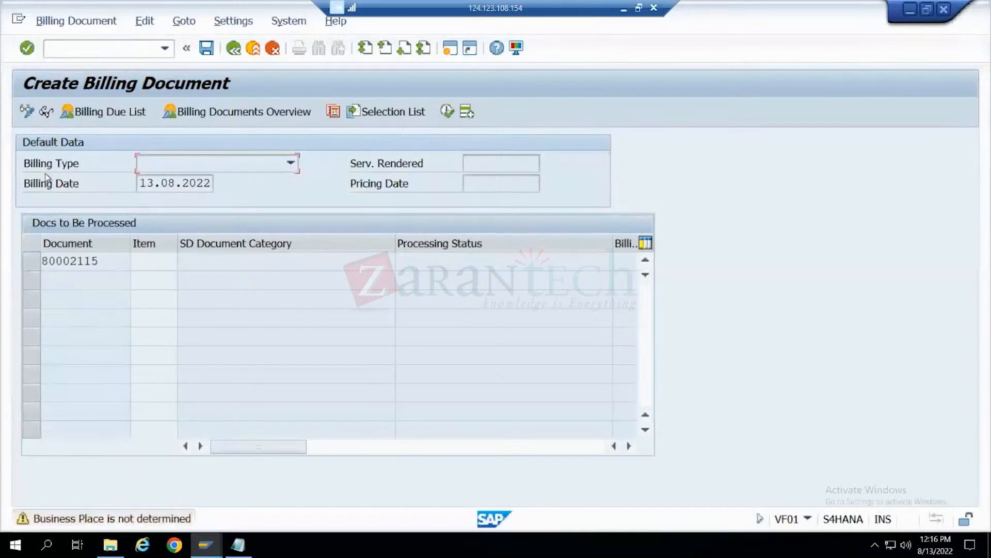
key(Return)
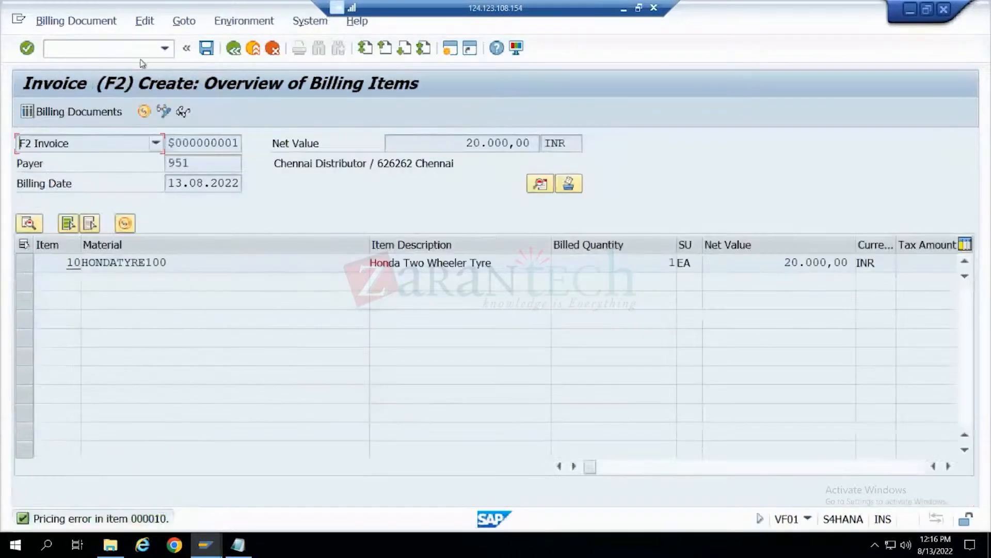
- Save the F2 invoice and display the saved billing document in VF03
click(207, 48)
key(Return)
click(207, 48)
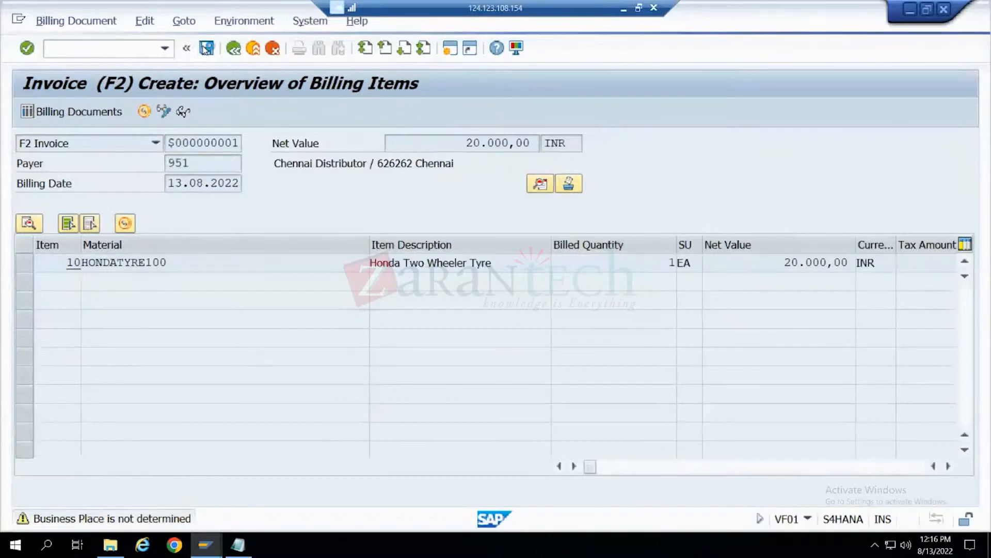
click(54, 21)
click(62, 81)
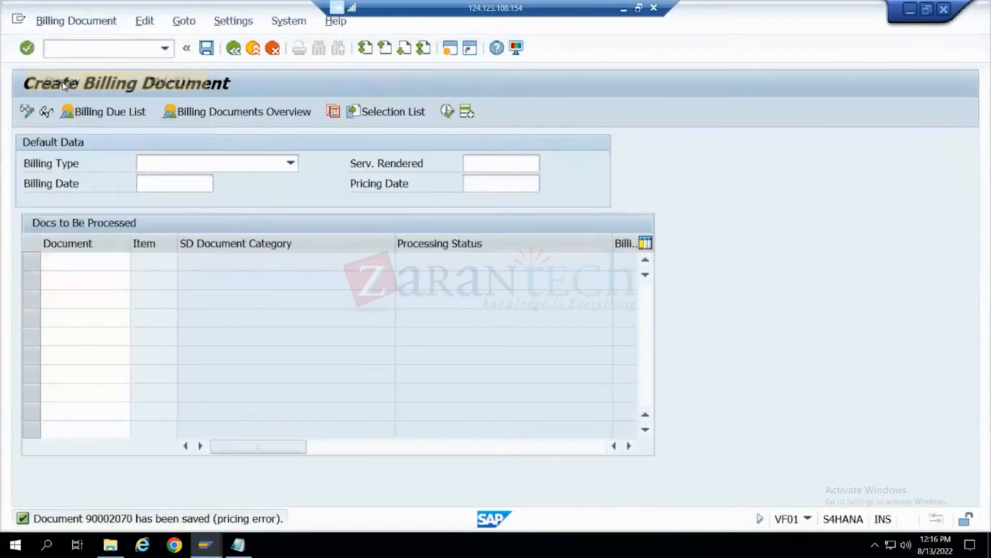
key(Return)
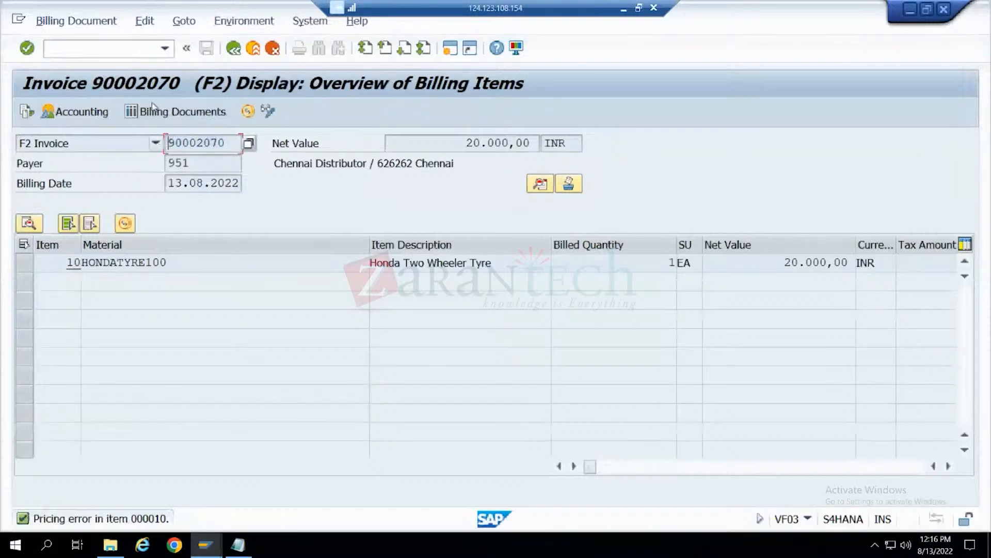
- Leave the invoice display and start transaction VA01 in the same session
click(117, 44)
text(va01)
key(Return)
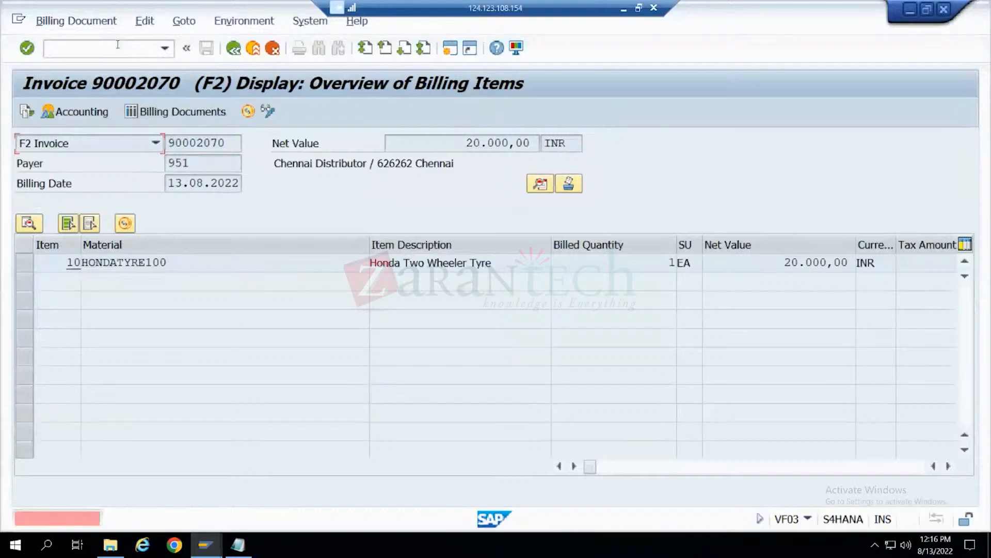
text(/nvao01)
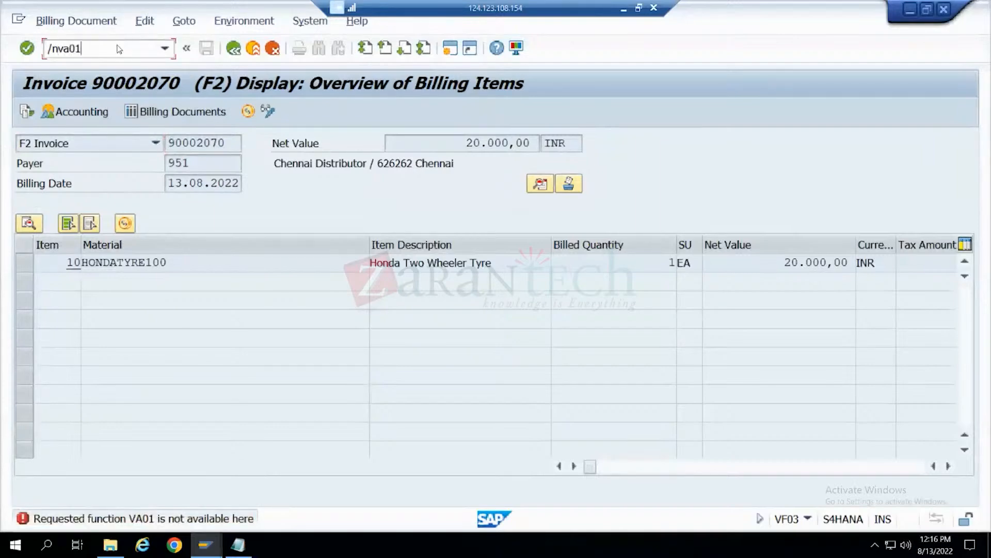
key(Return)
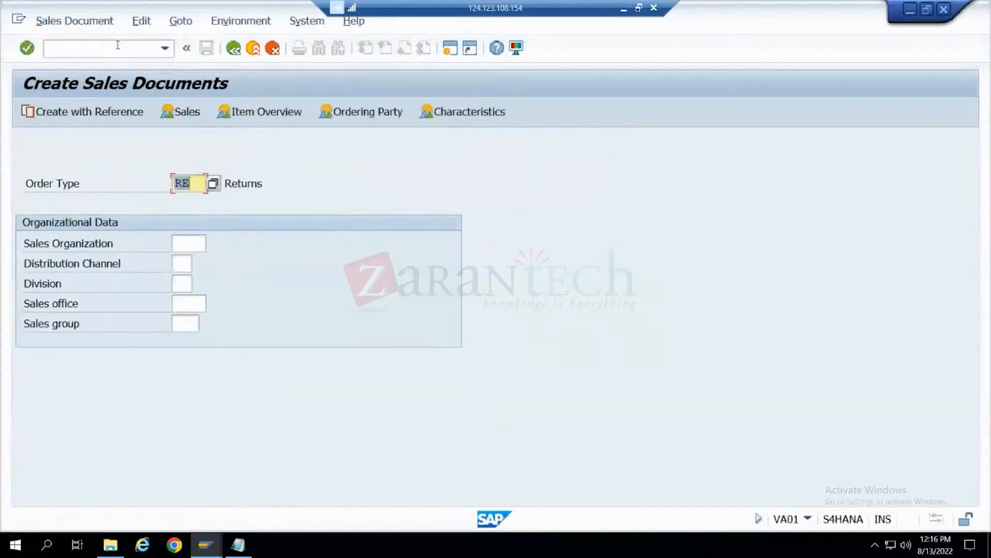
- Create an RE returns order with reference to the new F2 billing document and acknowledge the information messages
click(86, 111)
click(379, 164)
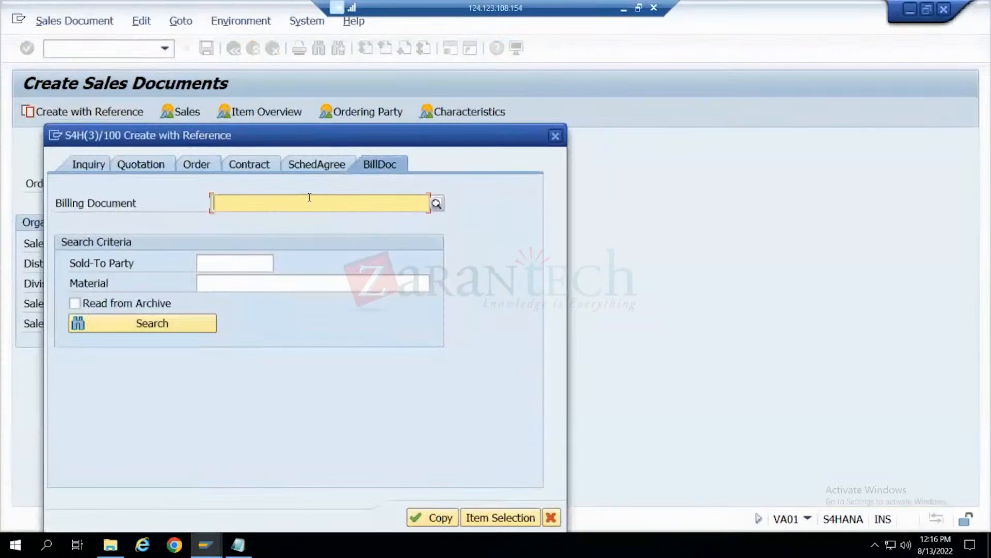
text(90002070)
click(443, 518)
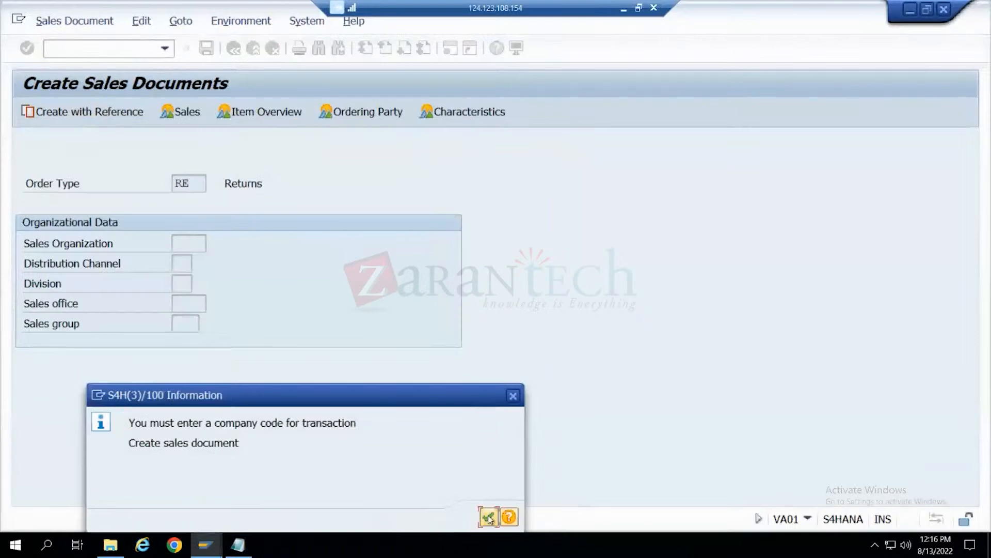
click(488, 516)
click(488, 516)
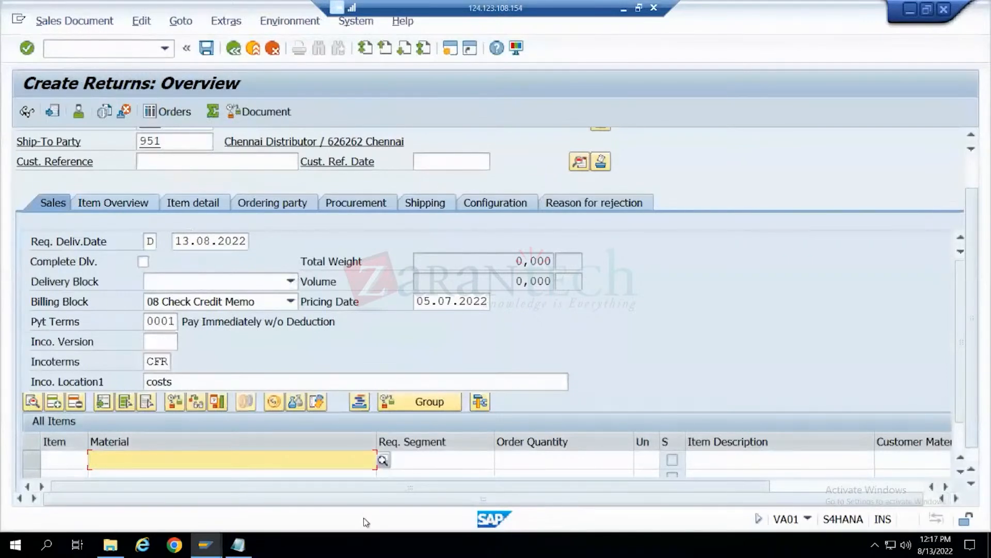
- Close the Change View session, then switch to the Document Flow session and return it to SAP Easy Access
mouse_move(205, 545)
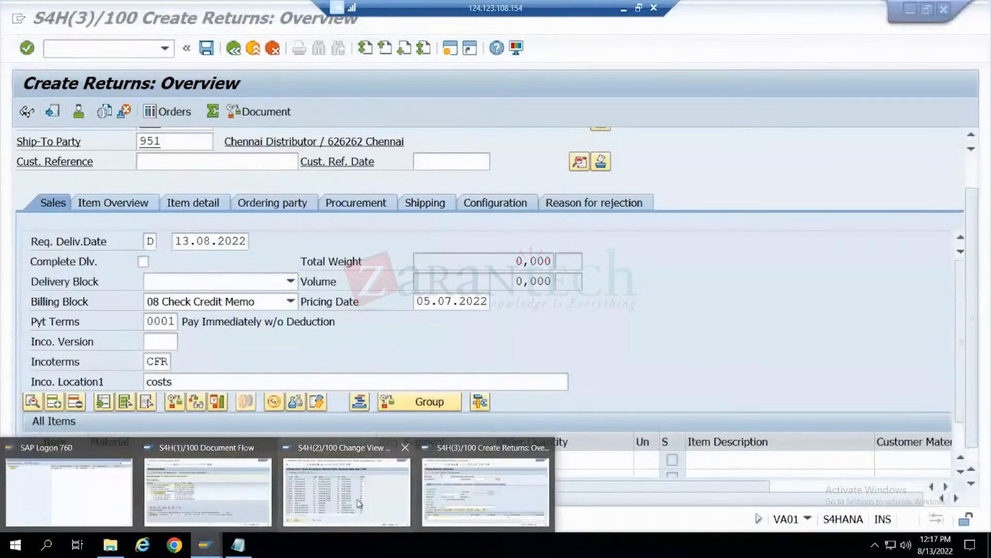
click(404, 448)
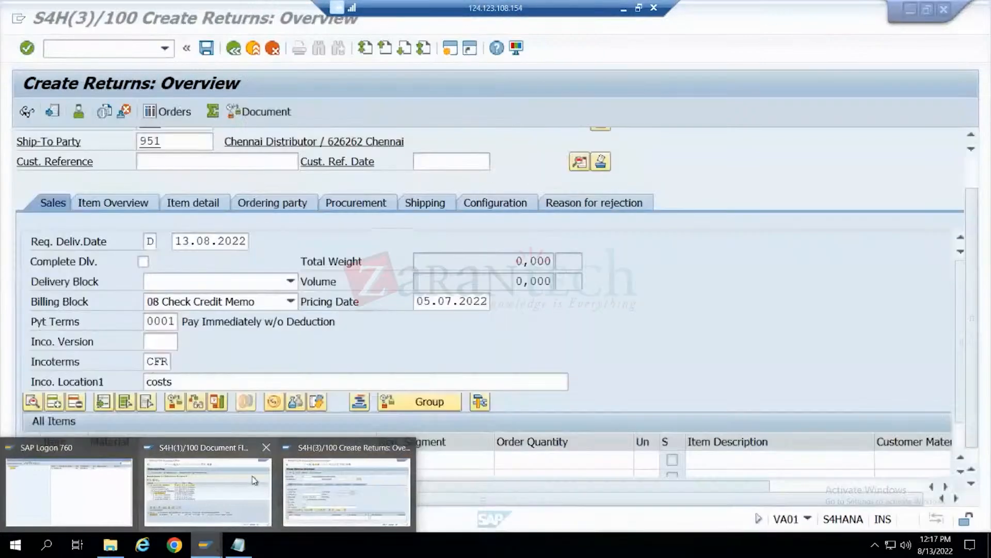
click(256, 480)
click(233, 48)
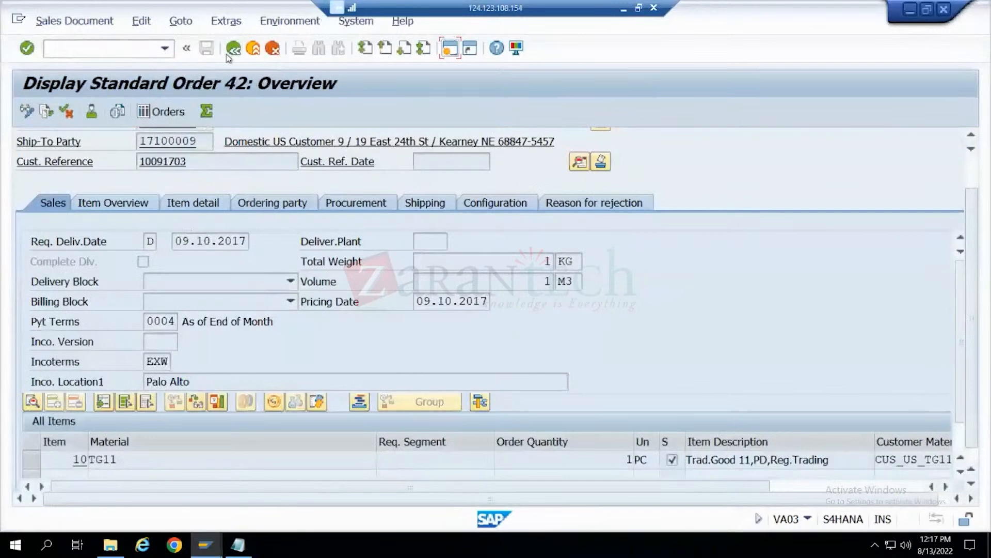
click(230, 51)
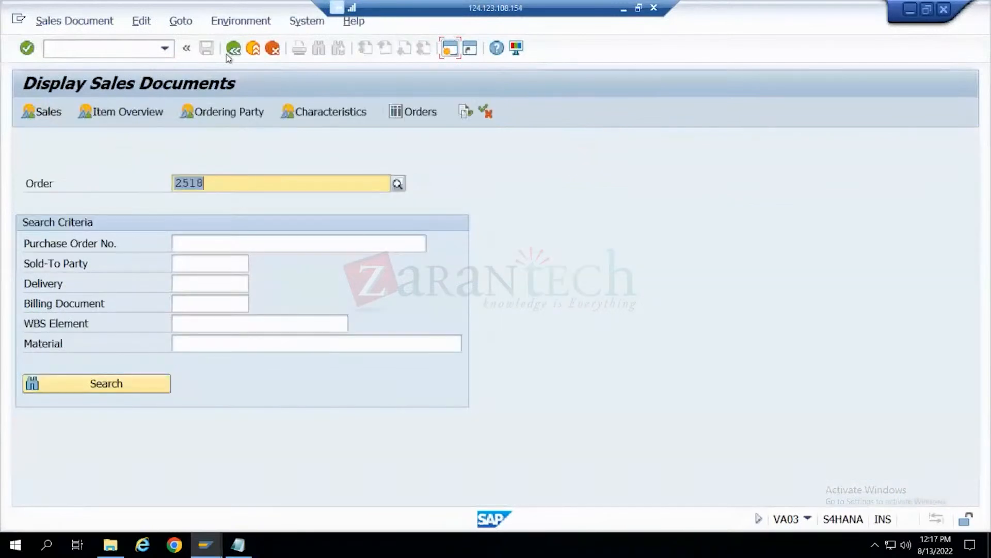
click(229, 52)
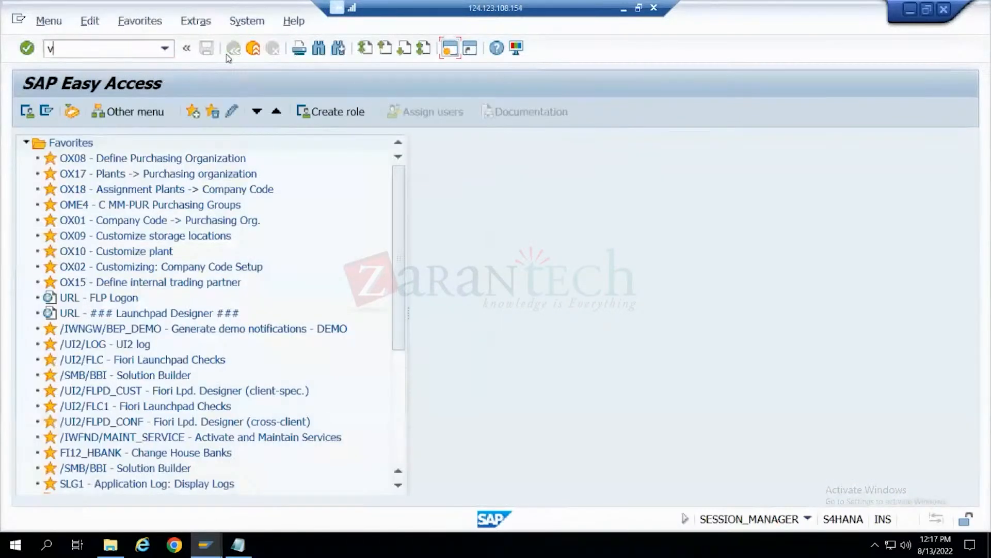
- Display the new F2 invoice in VF03 and copy the material of item 10
text(vf03)
key(Return)
click(232, 50)
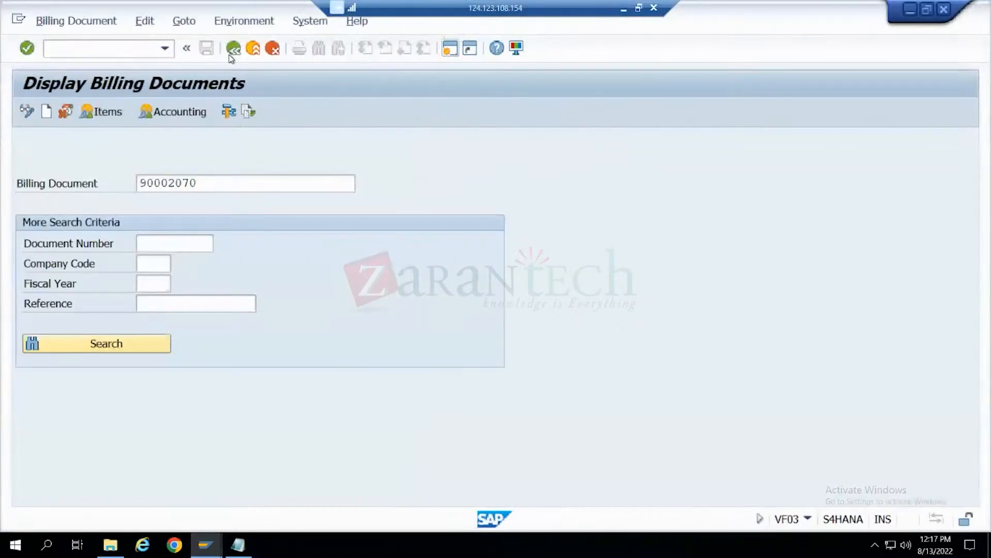
drag(166, 262, 78, 258)
key(ctrl+c)
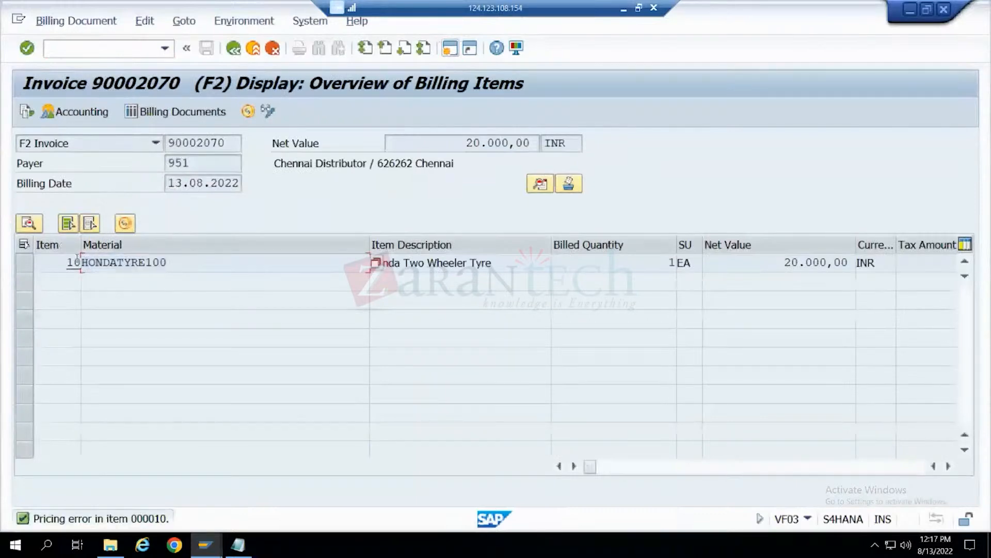
- Switch back to the Create Returns session and enter material HONDATYRE100 with order quantity 1
key(alt+Tab)
key(ctrl+v)
key(Tab)
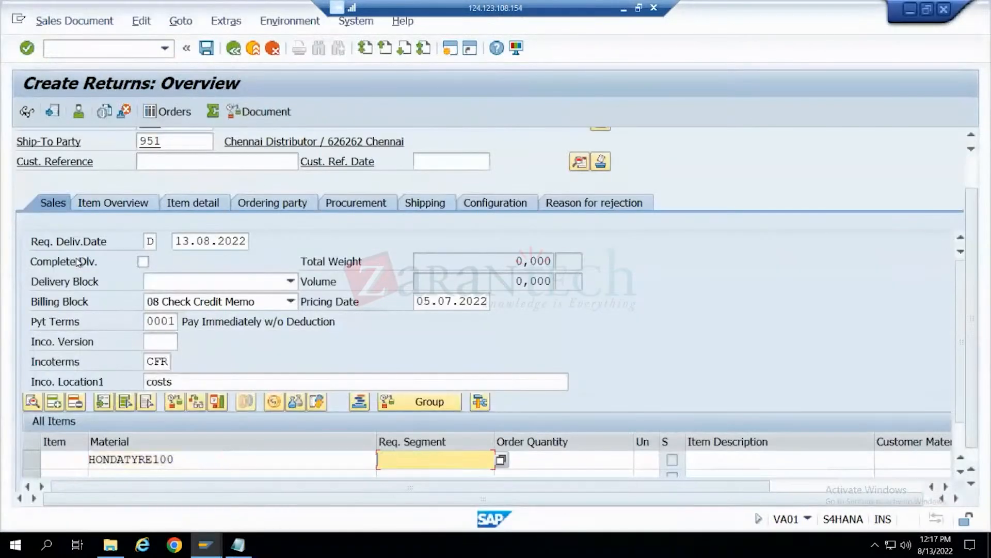
key(Tab)
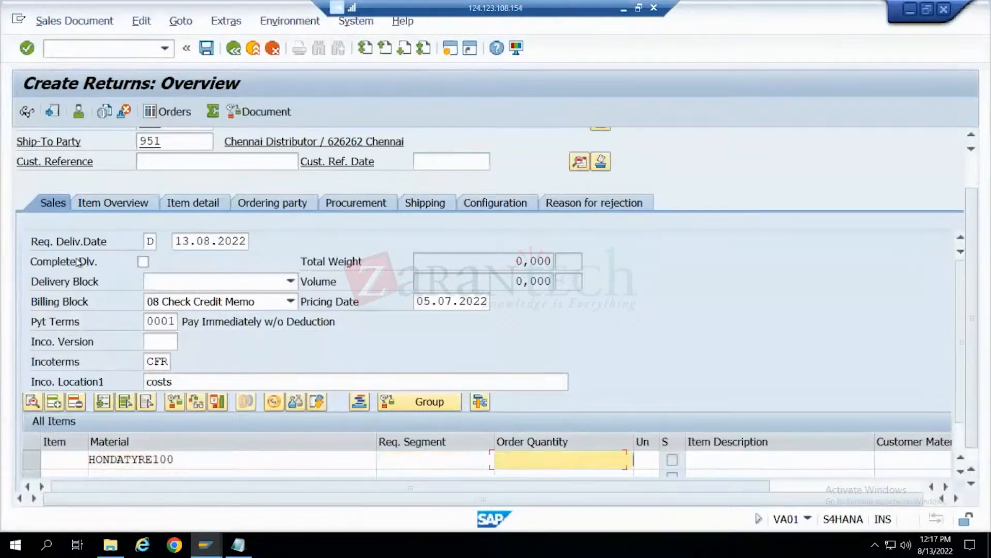
text(1)
key(Return)
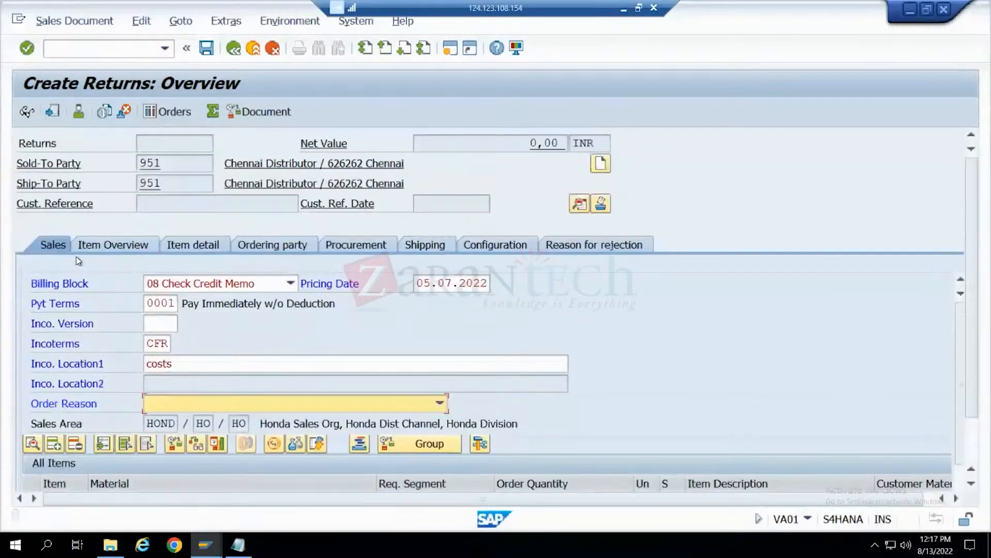
- Set the return order's reason to 101 Poor Quality
click(305, 403)
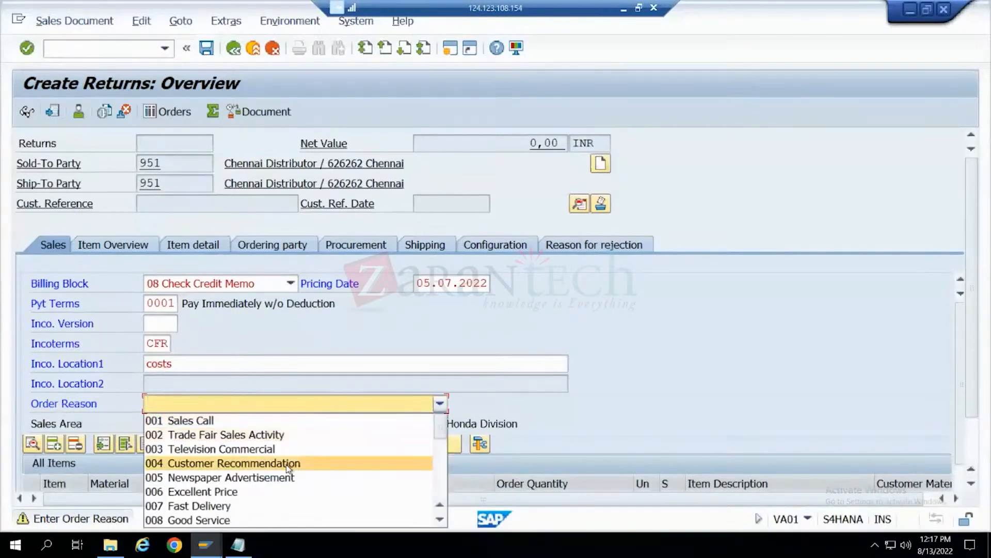
scroll(286, 464, down, 1)
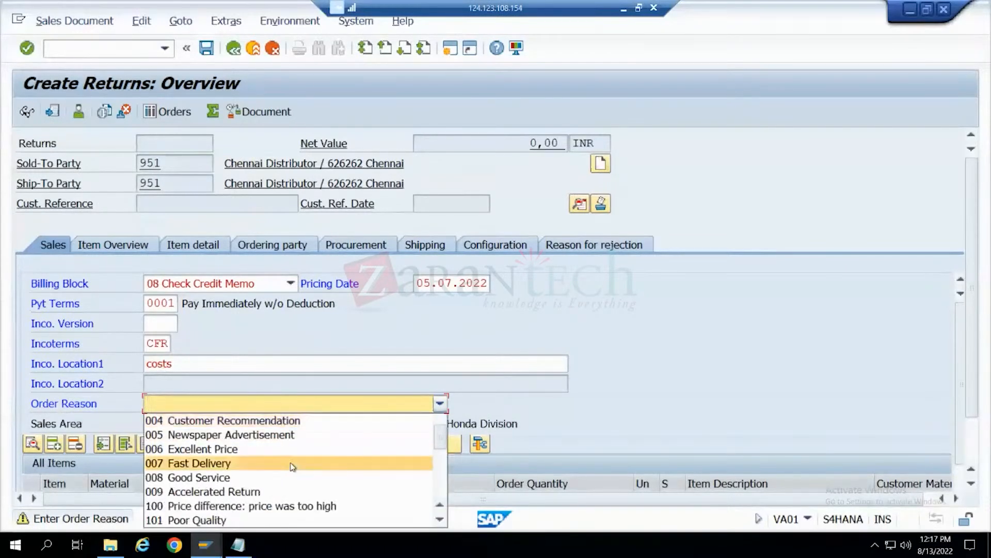
click(240, 520)
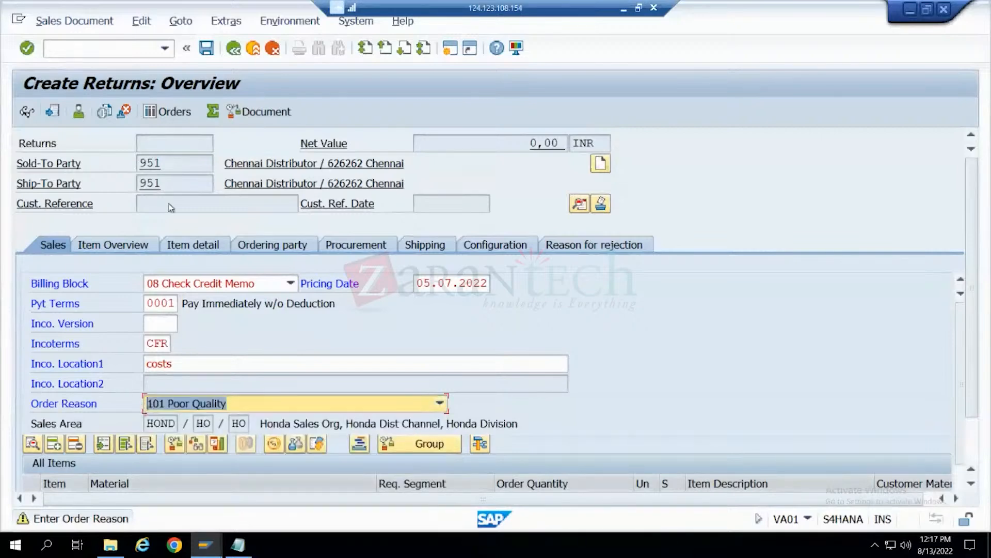
key(Return)
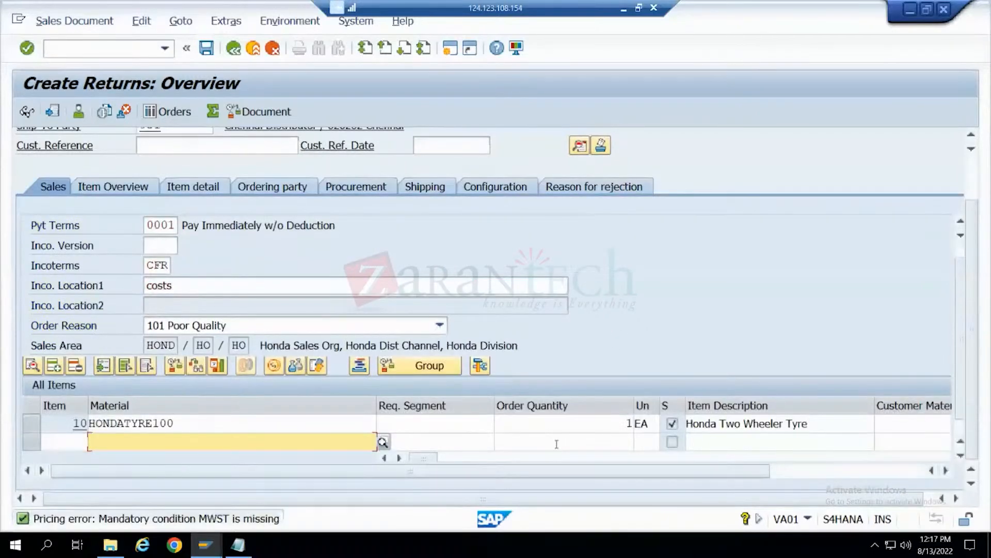
- Try to add condition type MWST with amount 18 to the pricing elements of the HONDATYRE100 item
double_click(212, 425)
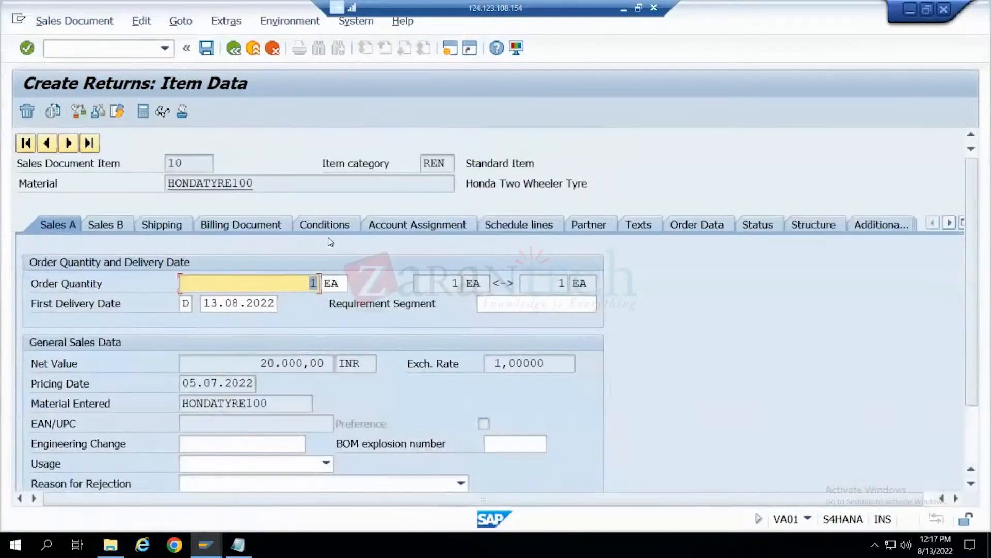
click(330, 229)
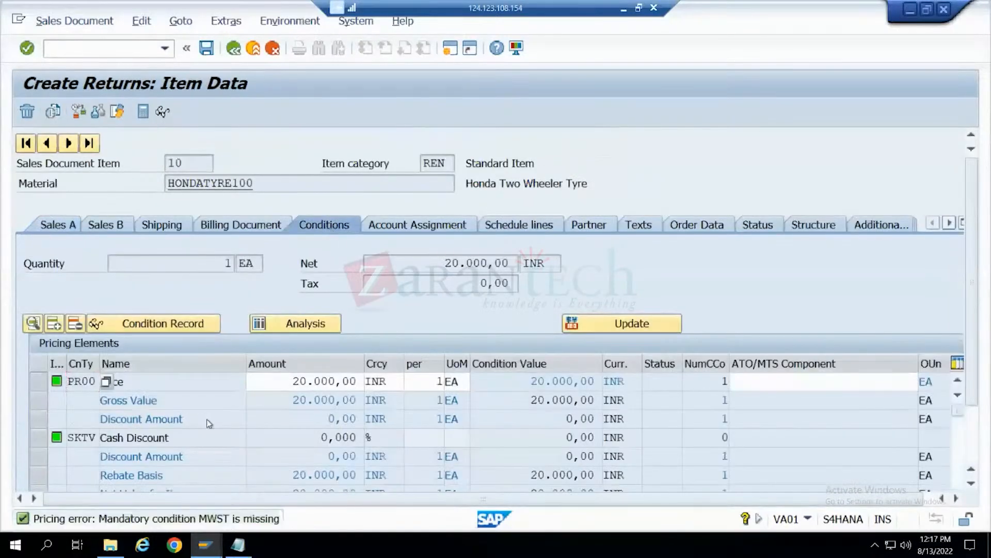
scroll(208, 418, down, 6)
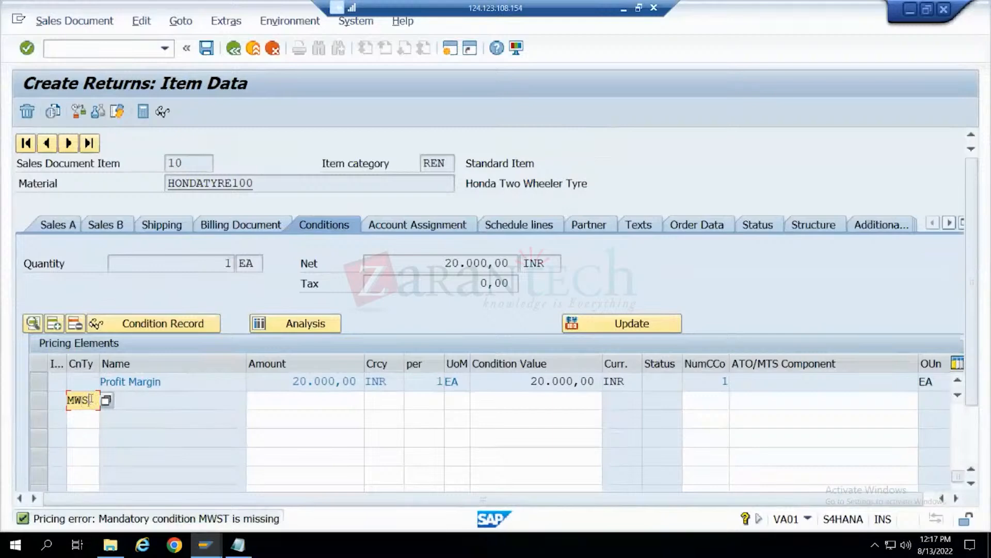
key(Tab)
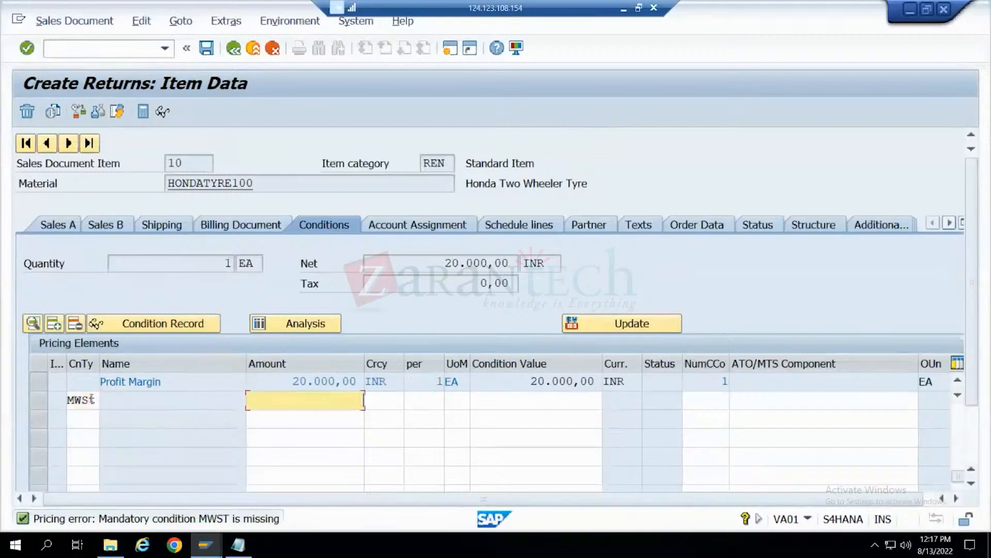
key(Return)
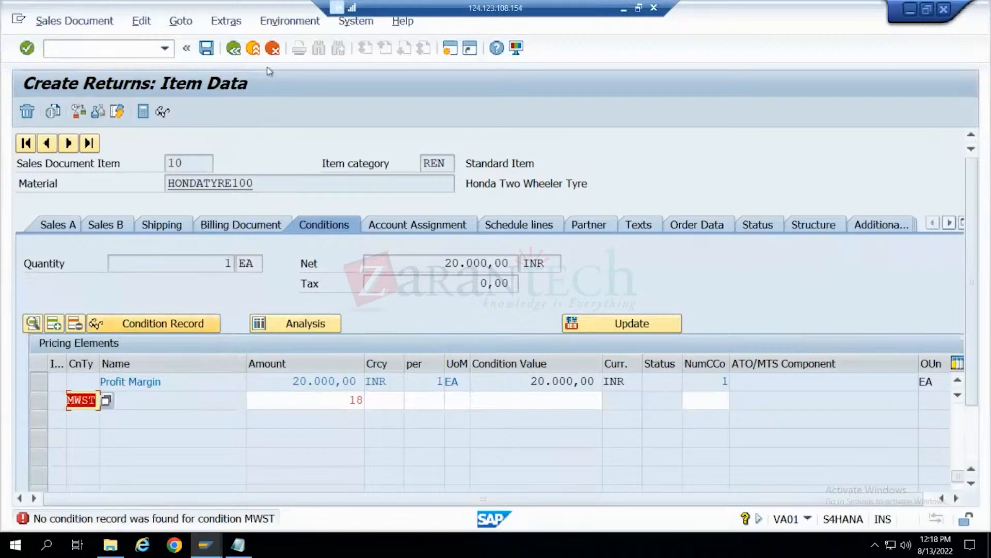
- Exit the returns order without saving and discard all of its entries
click(234, 48)
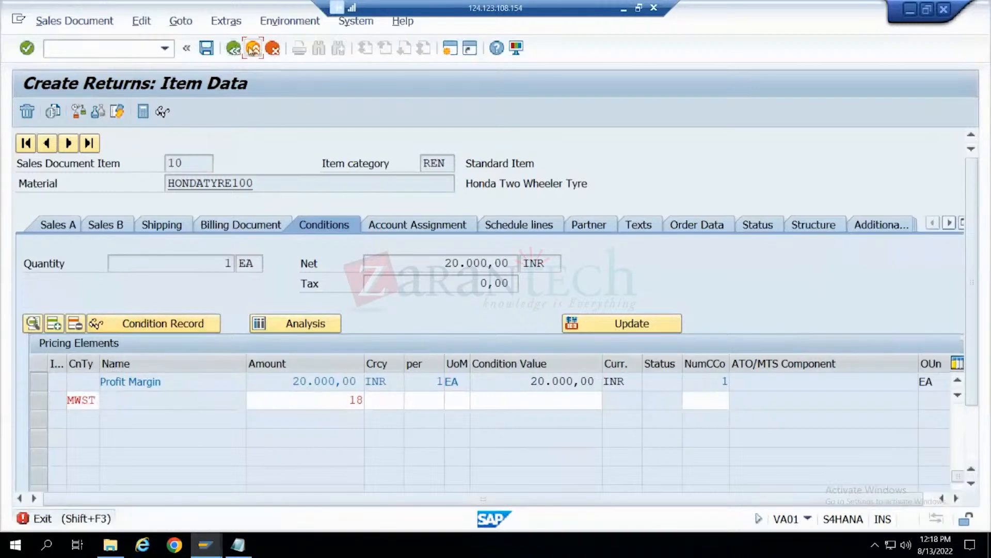
click(253, 49)
click(309, 332)
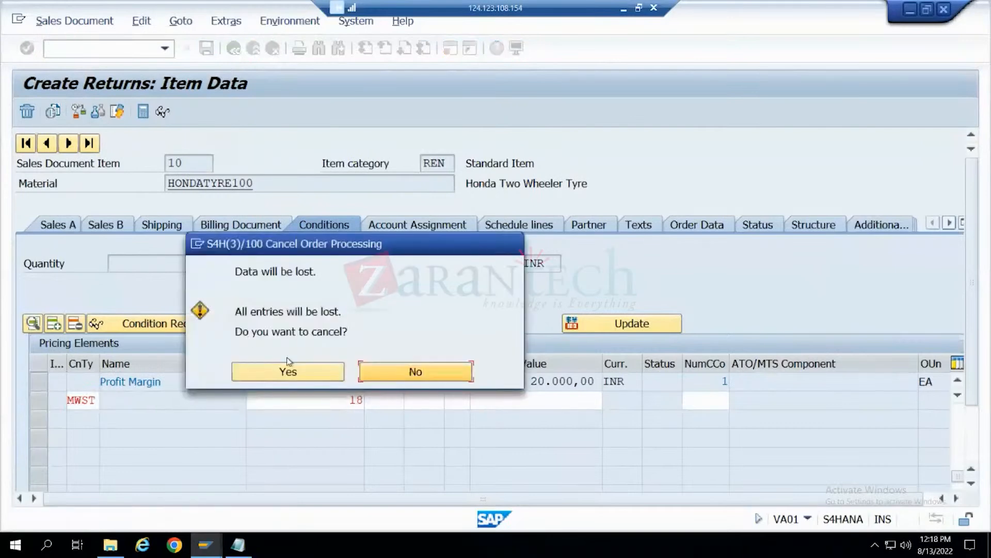
click(292, 373)
click(233, 48)
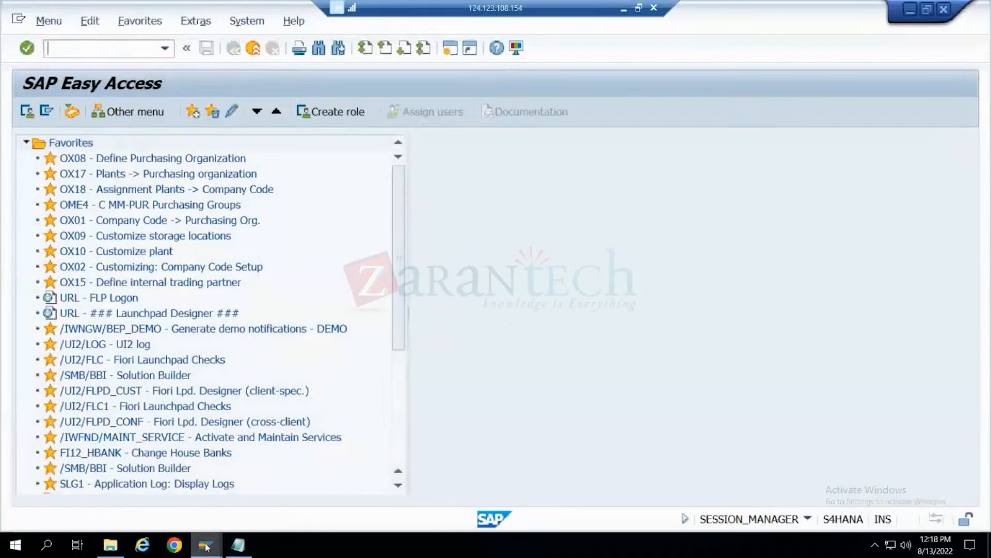
- List the billing document headers of sales organization HOND from table VBRK in SE16N
click(105, 47)
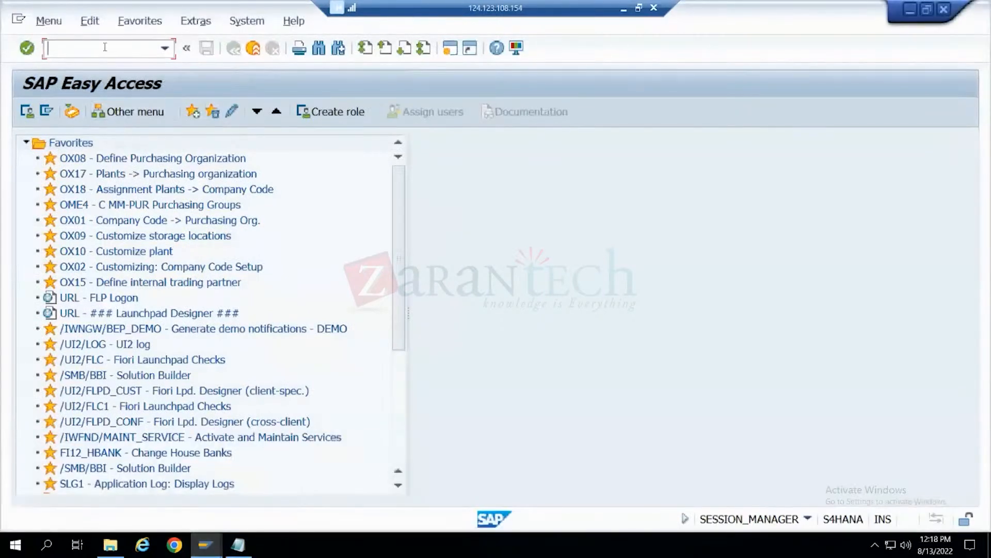
text(va)
text(se16n)
key(Return)
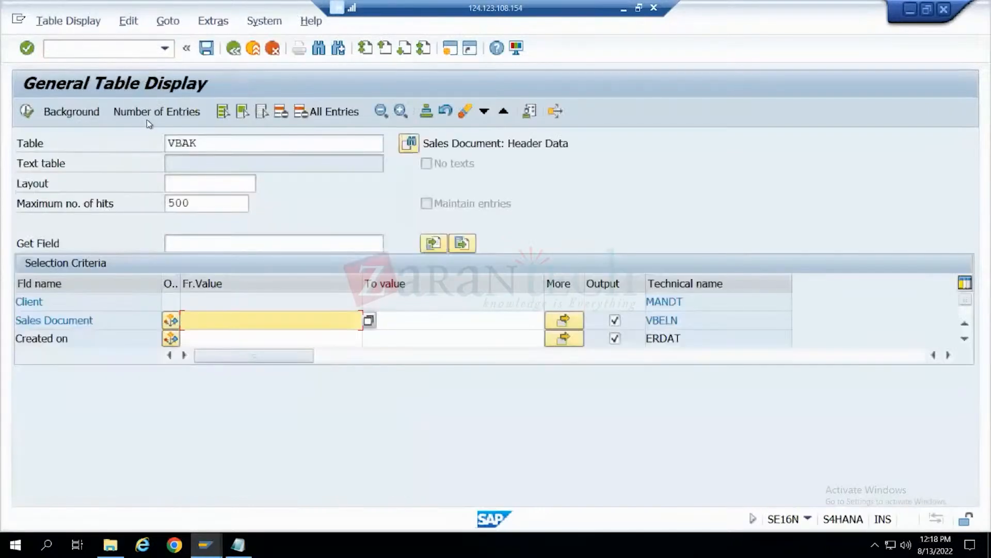
click(188, 143)
text(R)
key(Return)
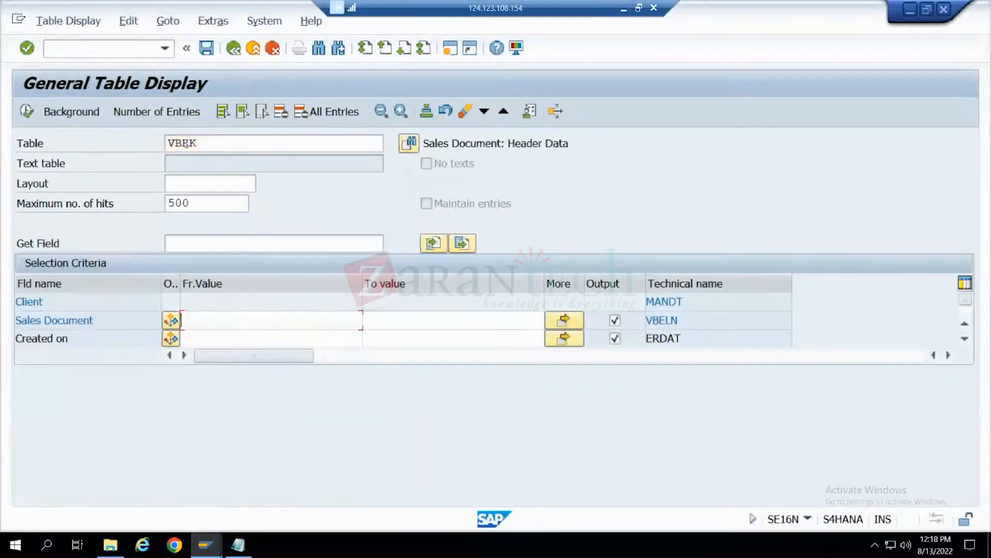
scroll(235, 326, down, 3)
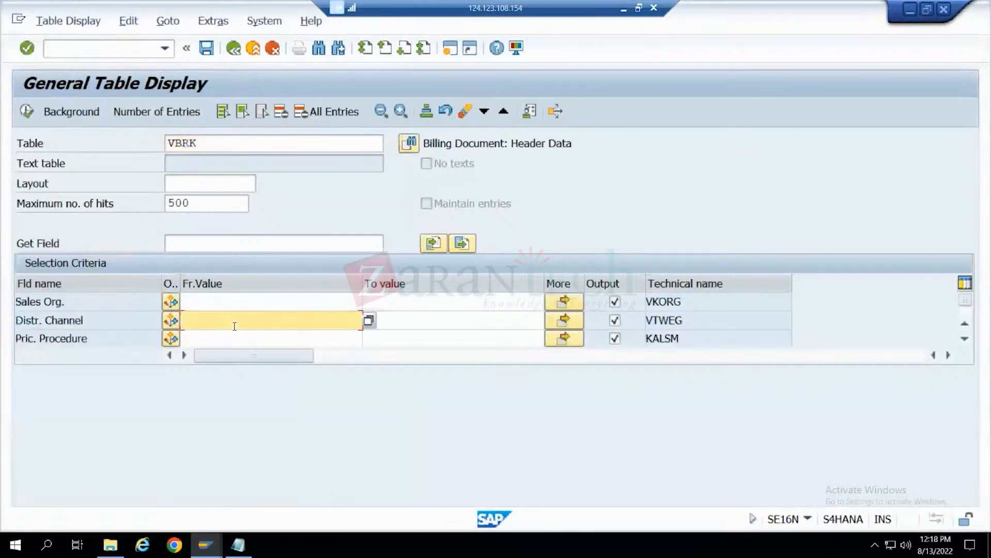
click(231, 302)
click(235, 319)
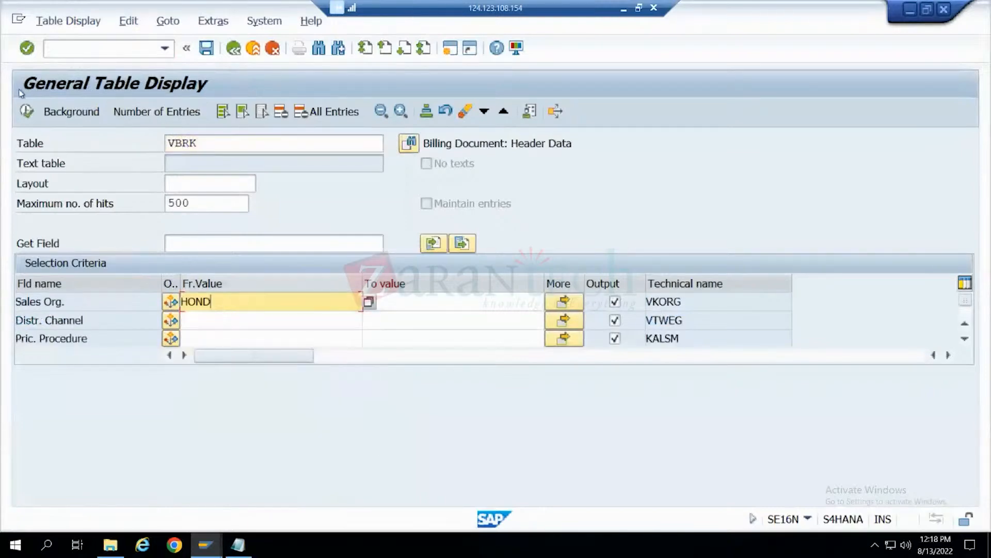
click(29, 111)
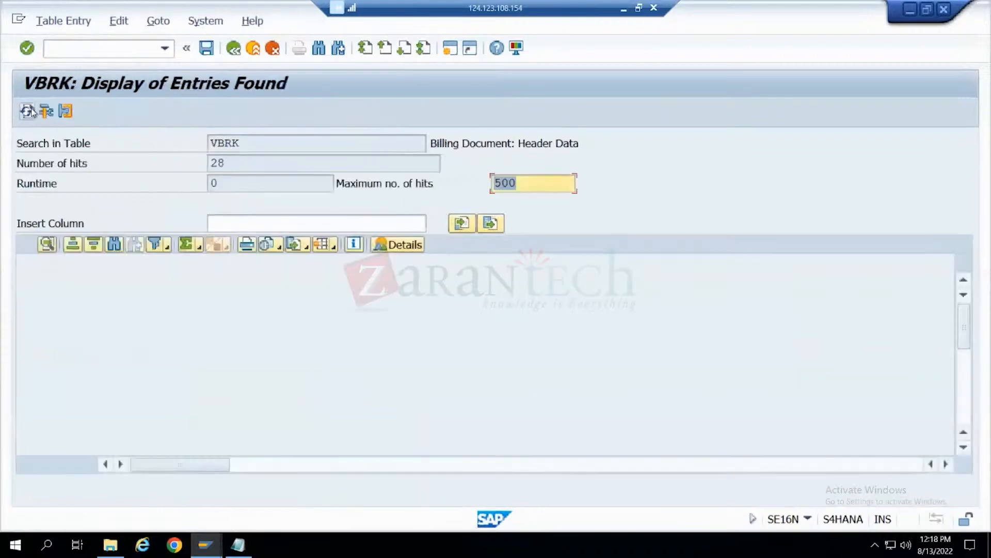
- Copy the number of the first posted F2 invoice dated 06.07.2022 and display that invoice in VF03
click(68, 313)
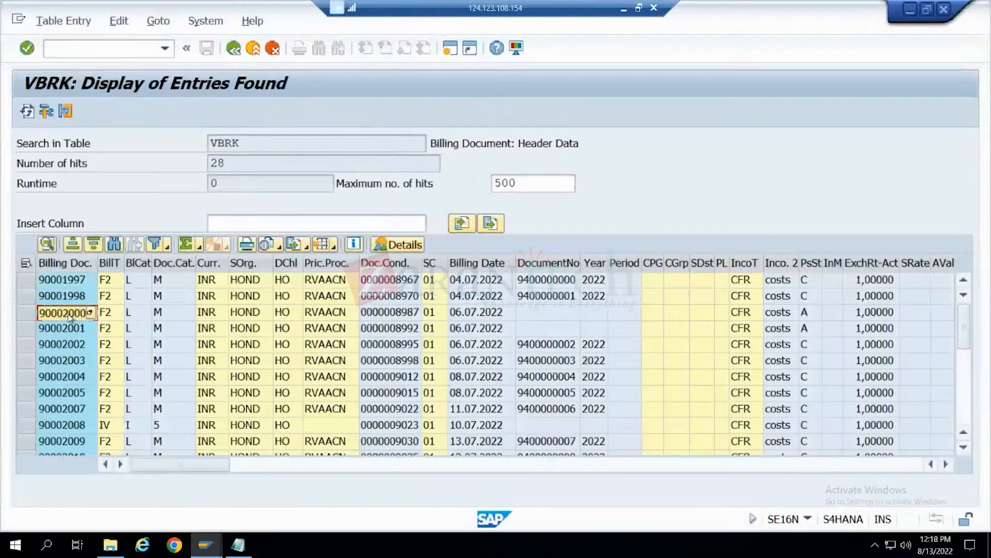
click(69, 344)
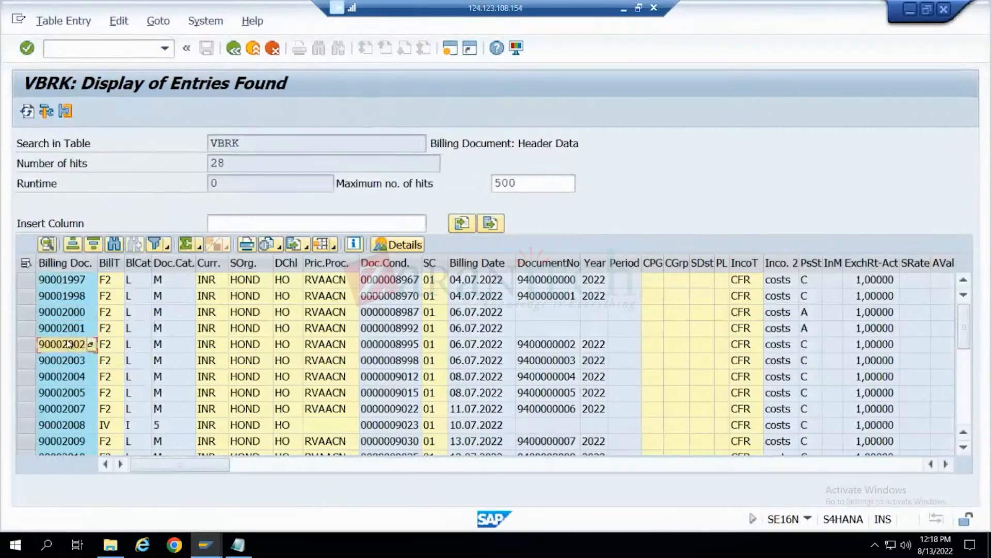
click(73, 50)
text(/nvf03)
key(Return)
key(Return)
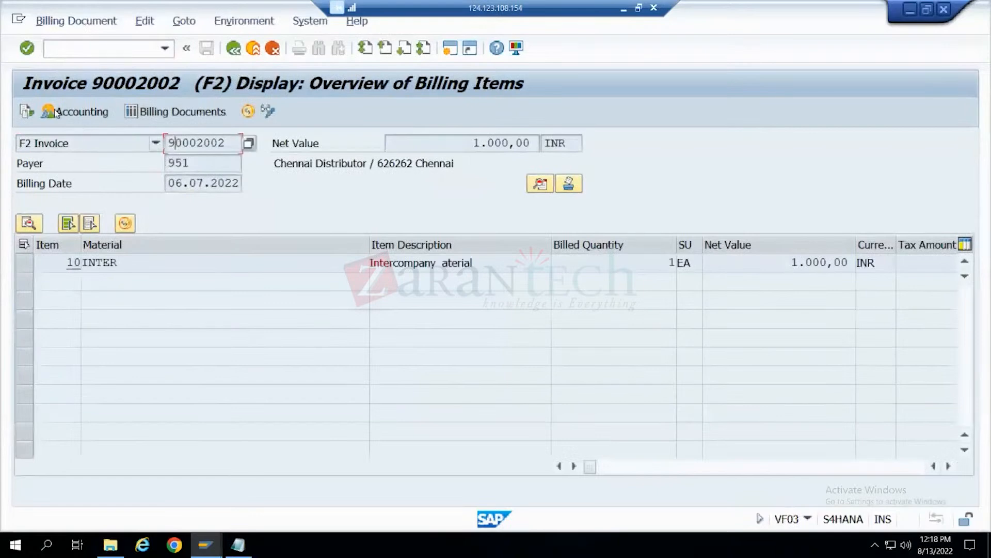
- Check the document flow of the displayed F2 invoice and return to its billing item overview
click(24, 111)
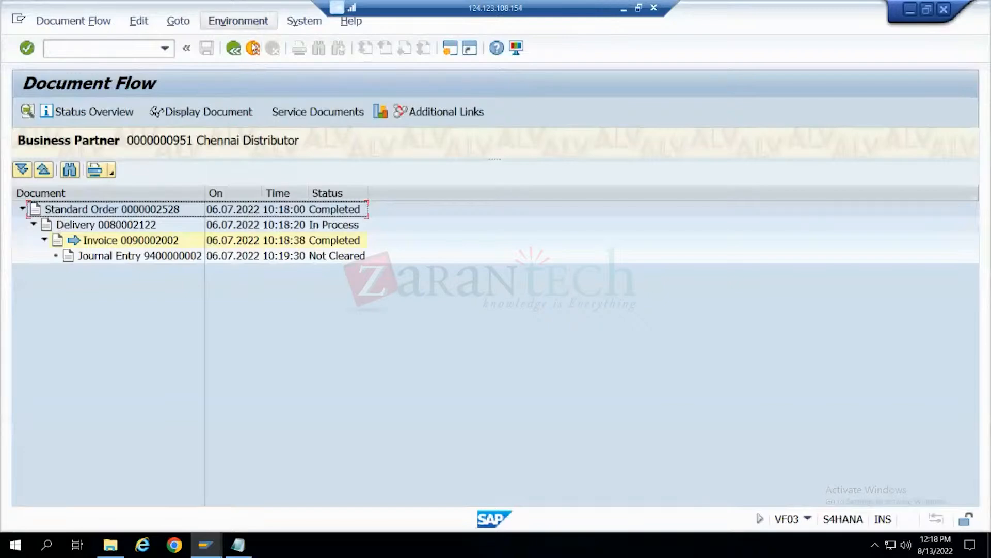
click(234, 49)
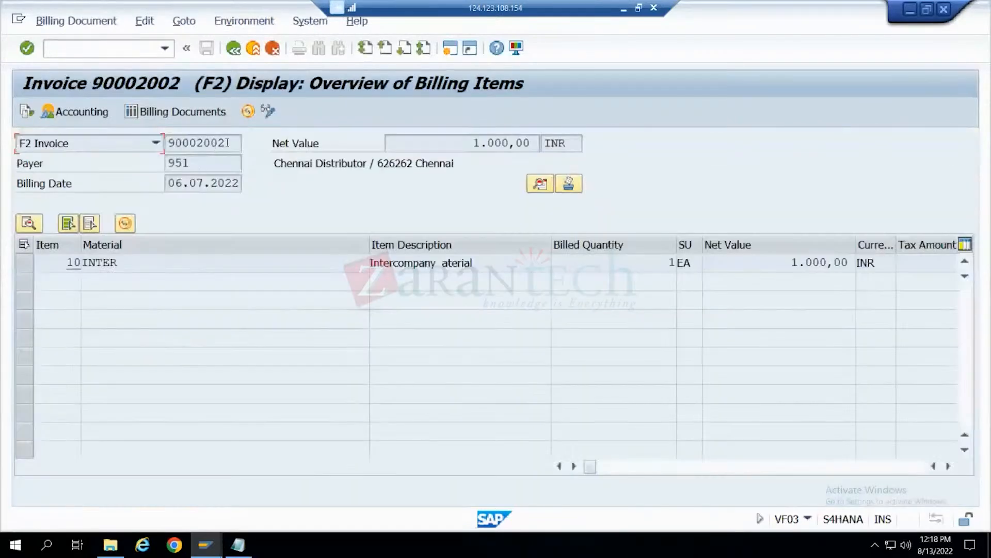
click(227, 143)
key(ctrl+c)
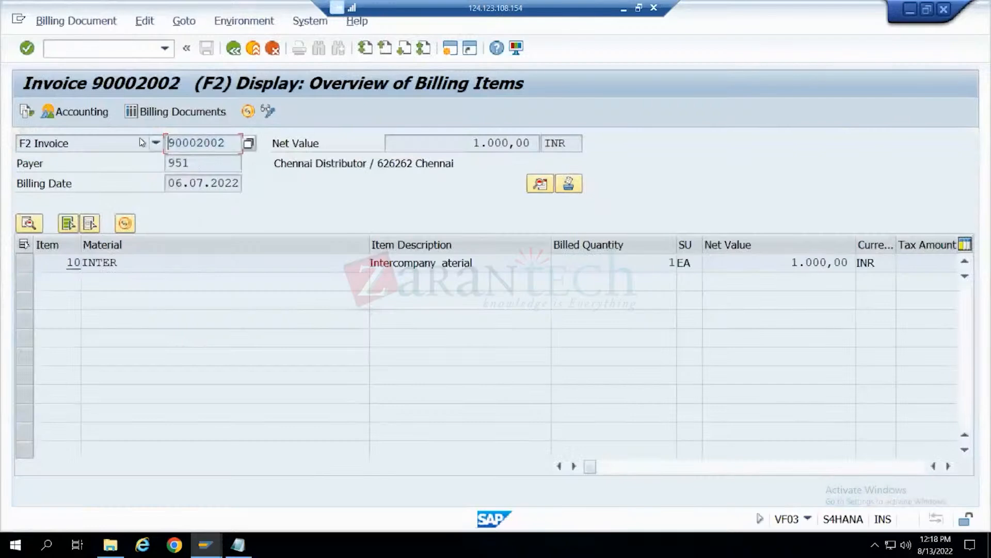
- Try to create an RE returns order in VA01 with reference to the F2 invoice dated 06.07.2022
click(133, 51)
text(/nva0)
key(Return)
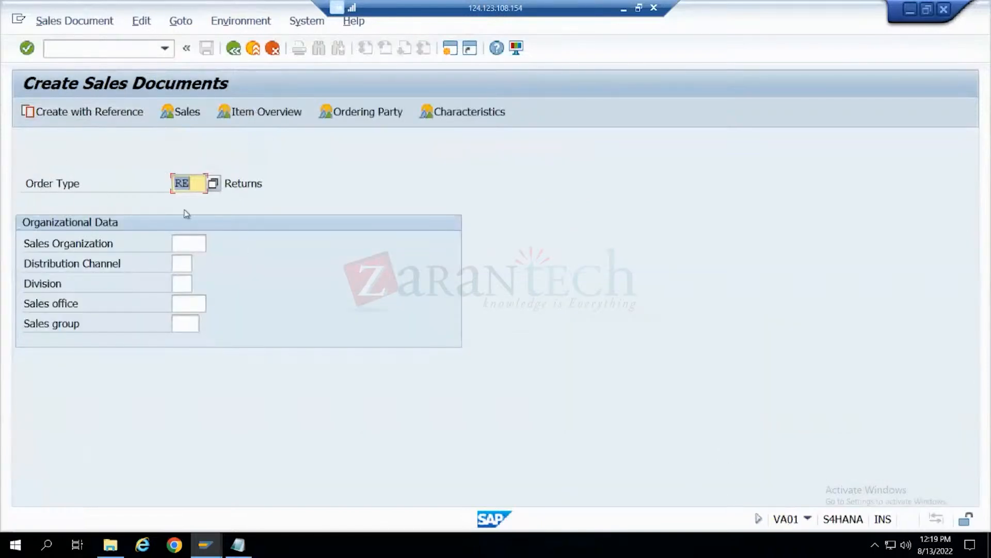
click(80, 113)
click(395, 164)
key(ctrl+v)
click(447, 521)
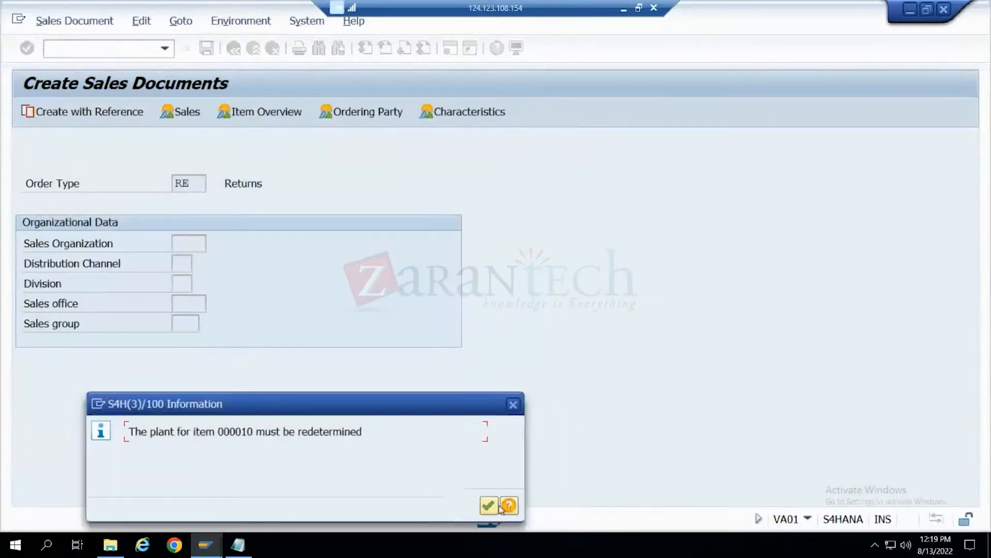
click(489, 506)
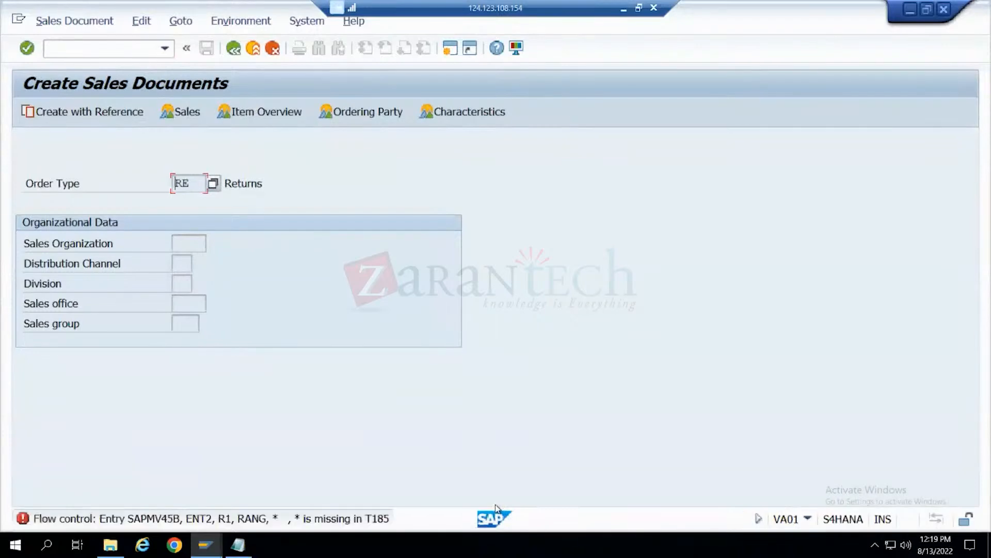
key(Return)
key(Return)
key(Return)
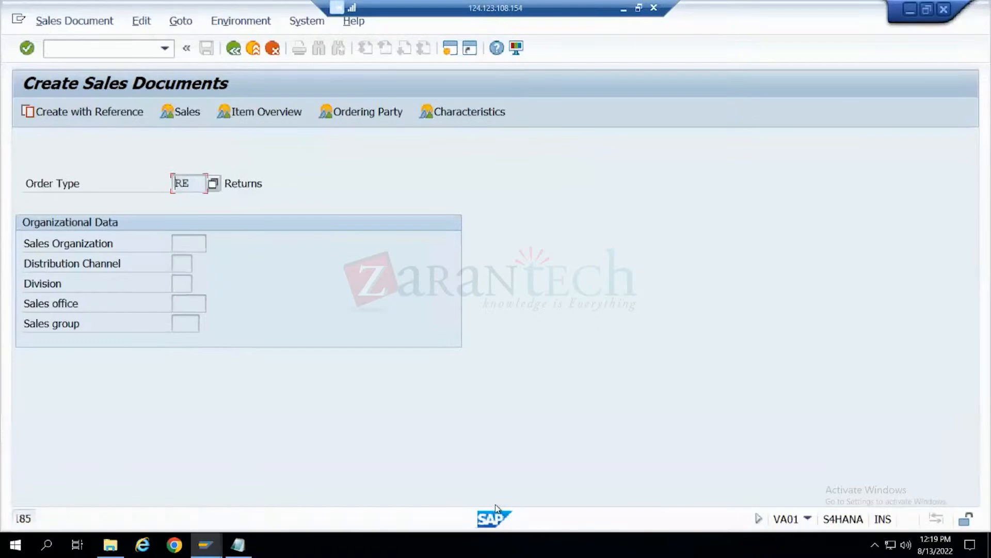
click(275, 50)
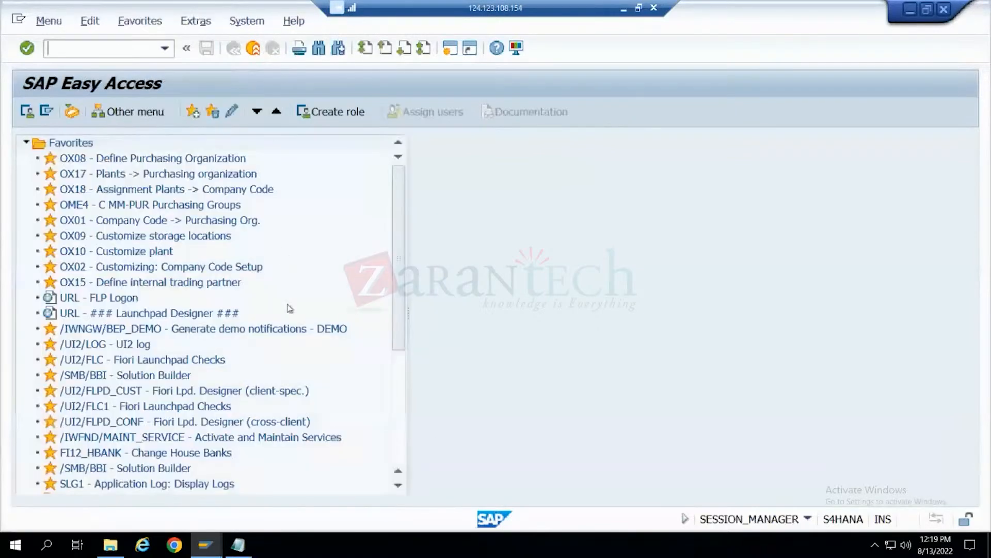
- Switch to the session displaying the HONDATYRE100 invoice, check its document flow, and exit to the start screen
click(206, 545)
click(315, 493)
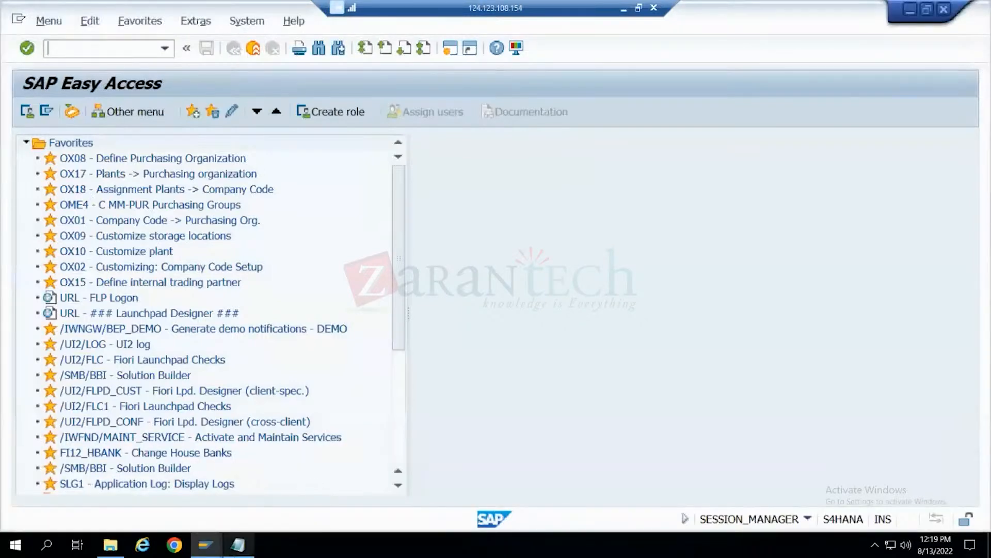
click(209, 546)
click(222, 476)
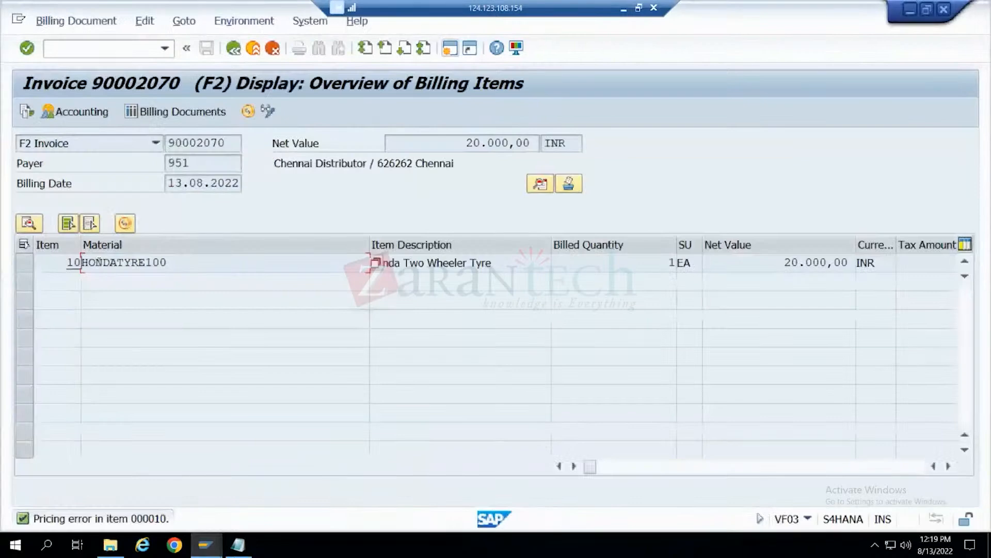
click(212, 146)
click(30, 117)
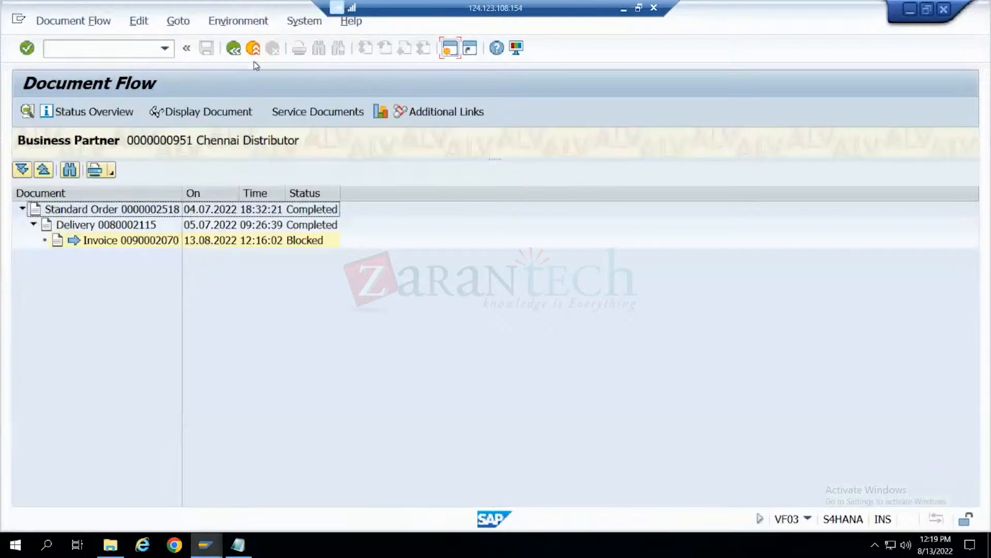
click(237, 51)
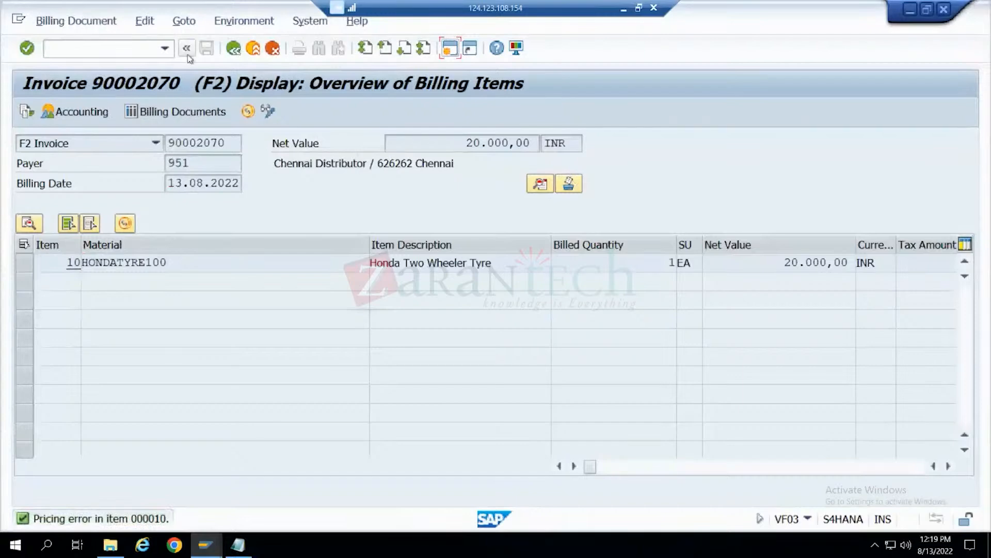
click(232, 52)
click(232, 52)
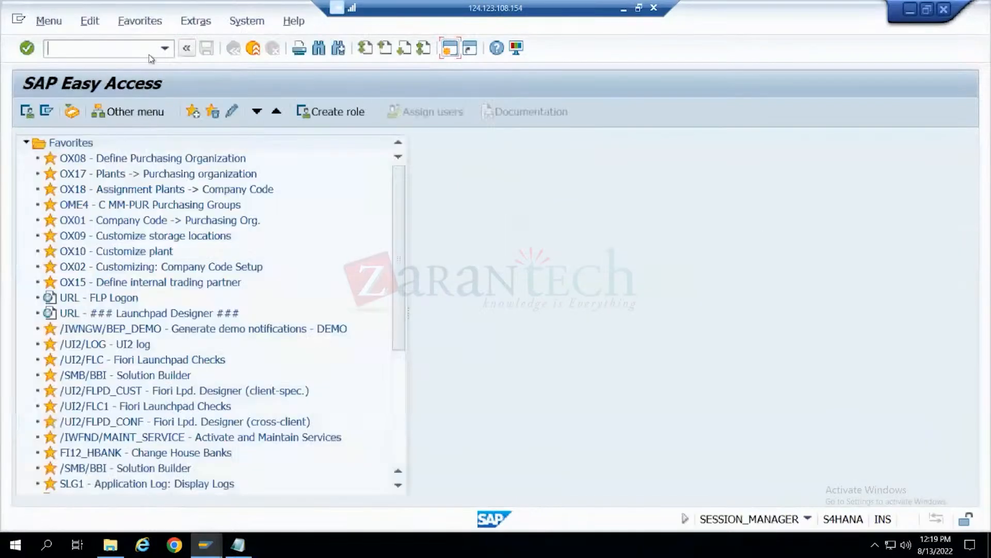
- Run SE16N on table VBRK again, restricted to sales organization HOND
text(Se16n)
key(Return)
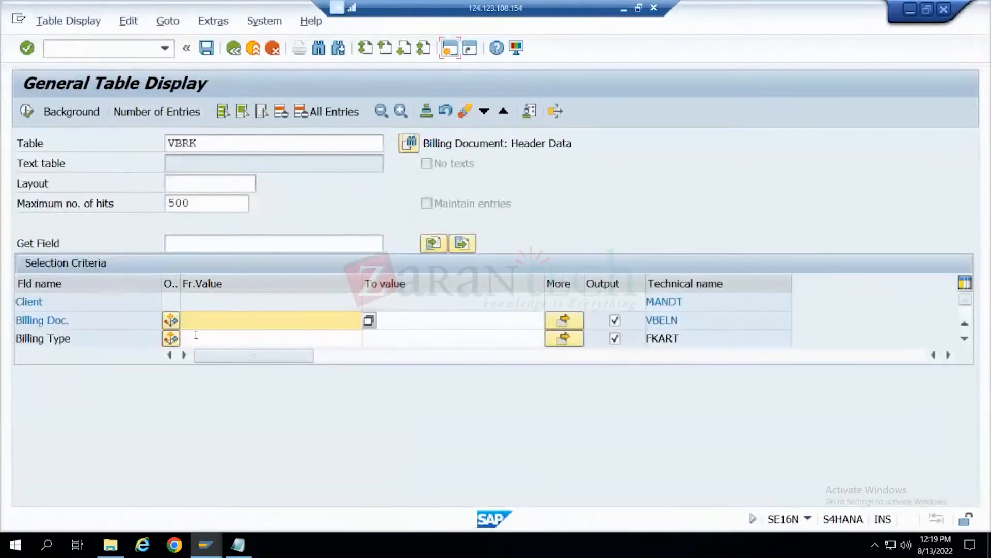
scroll(196, 335, down, 1)
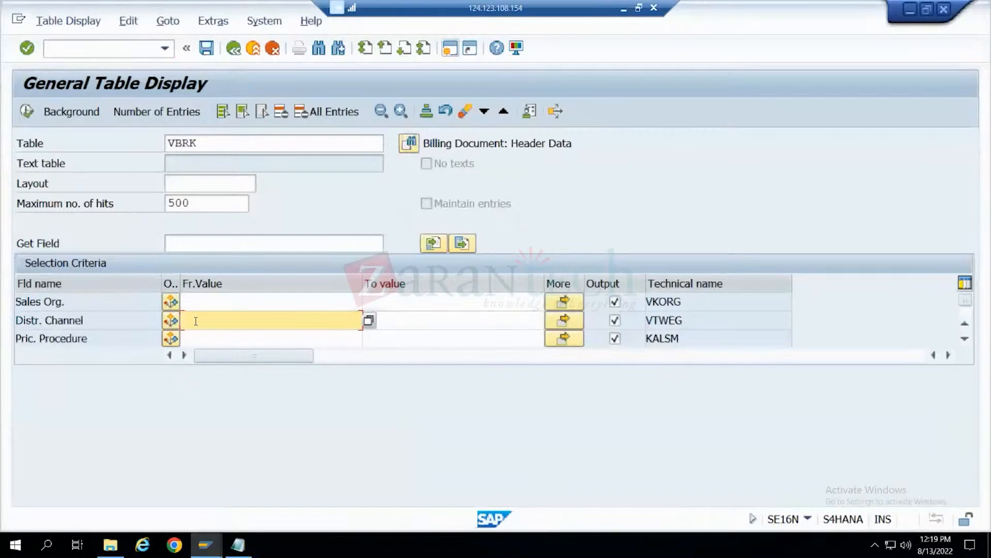
click(195, 302)
click(198, 319)
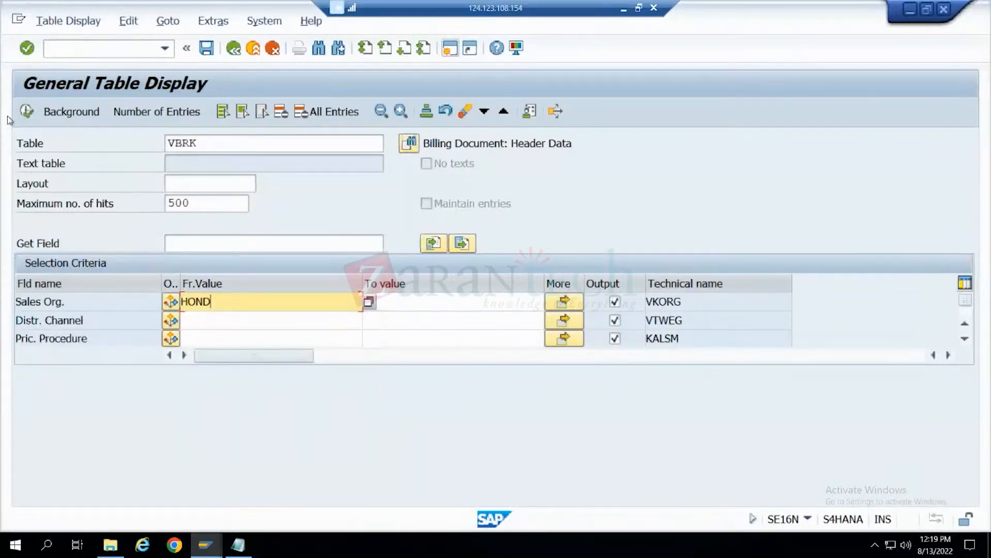
click(27, 111)
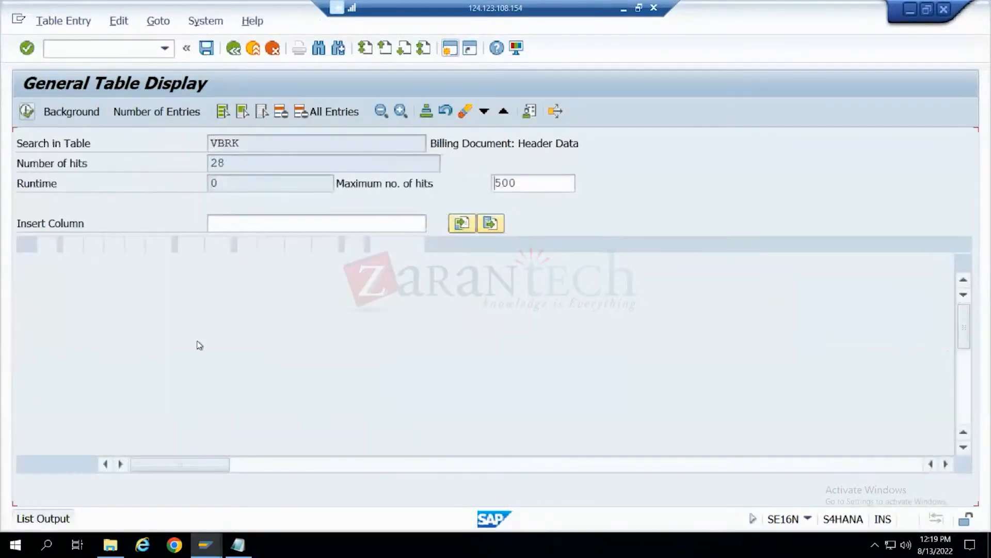
- Copy the number of the first F2 billing document dated 14.08.2022 with pricing procedure ZVAA01
scroll(200, 345, down, 6)
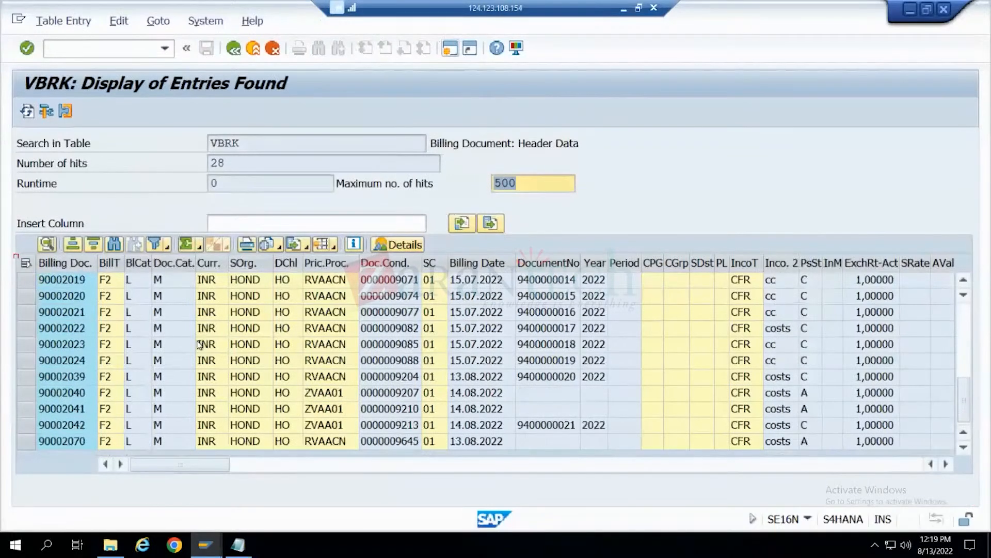
click(77, 393)
click(77, 393)
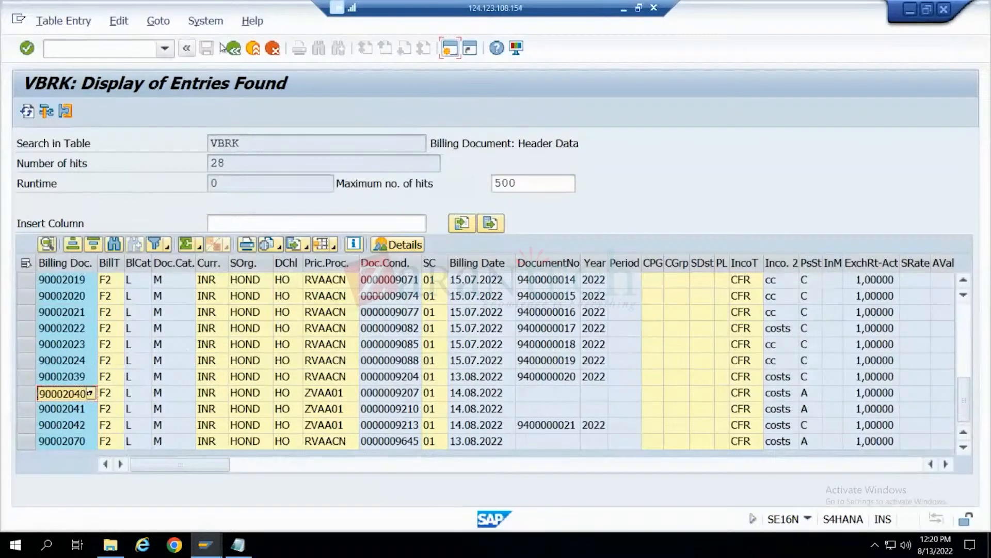
- Open a new session and start transaction VA01 for creating a sales document
click(446, 52)
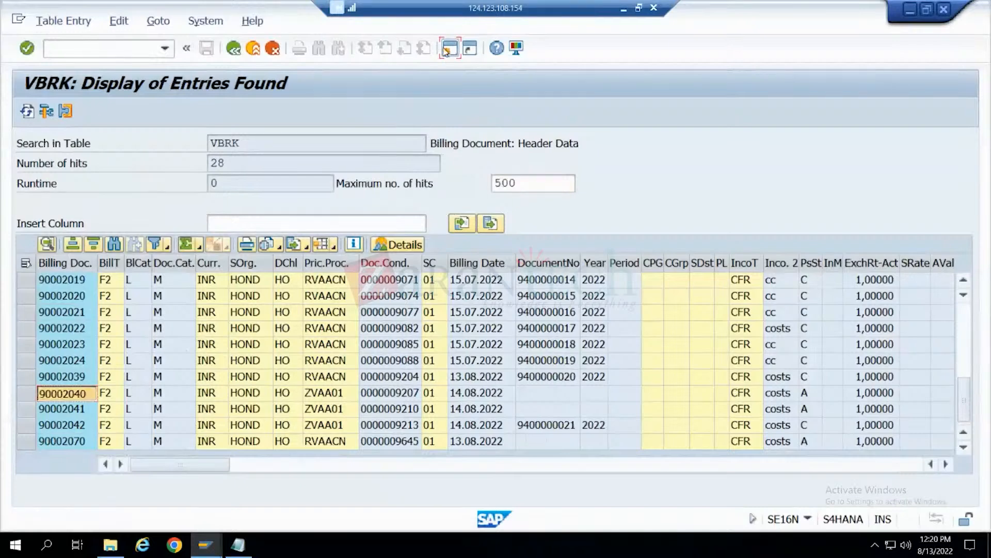
text(va)
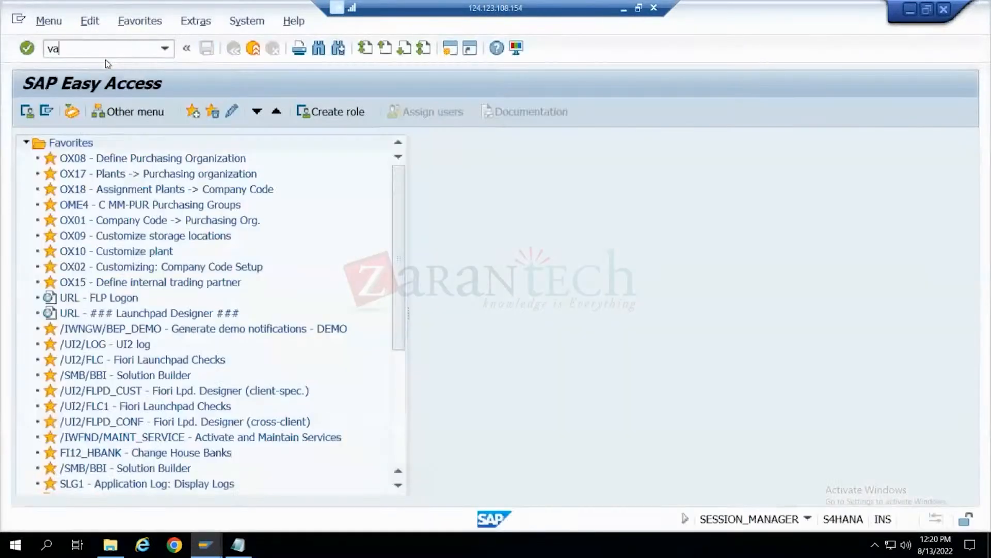
text(01)
key(Return)
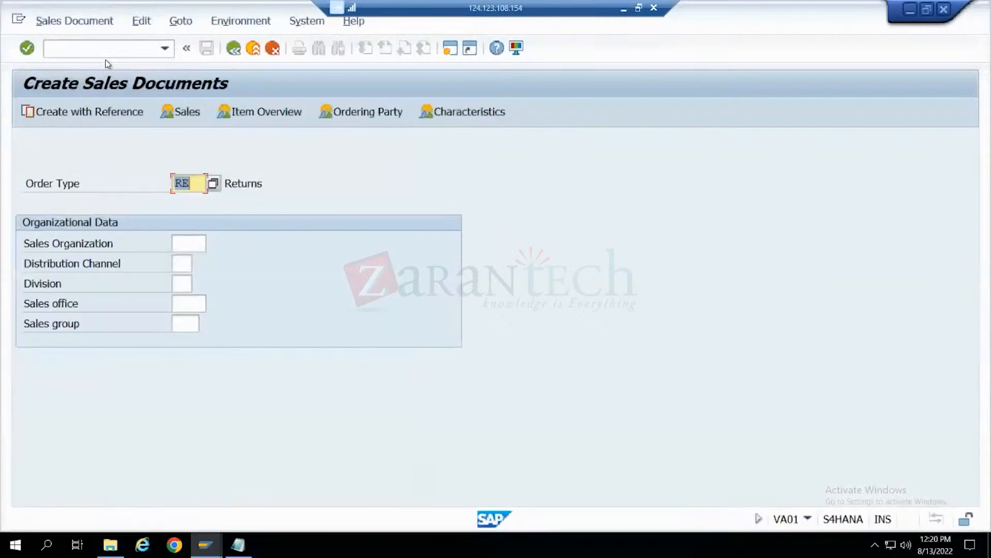
- Try to create an RE returns order with reference to the copied F2 invoice dated 14.08.2022, and discard the order
click(111, 113)
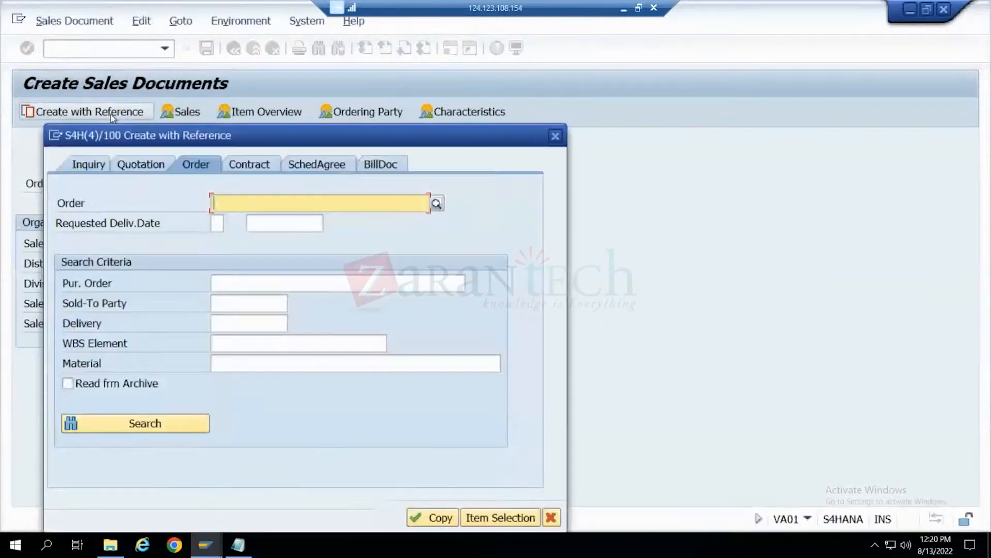
click(382, 165)
key(ctrl+v)
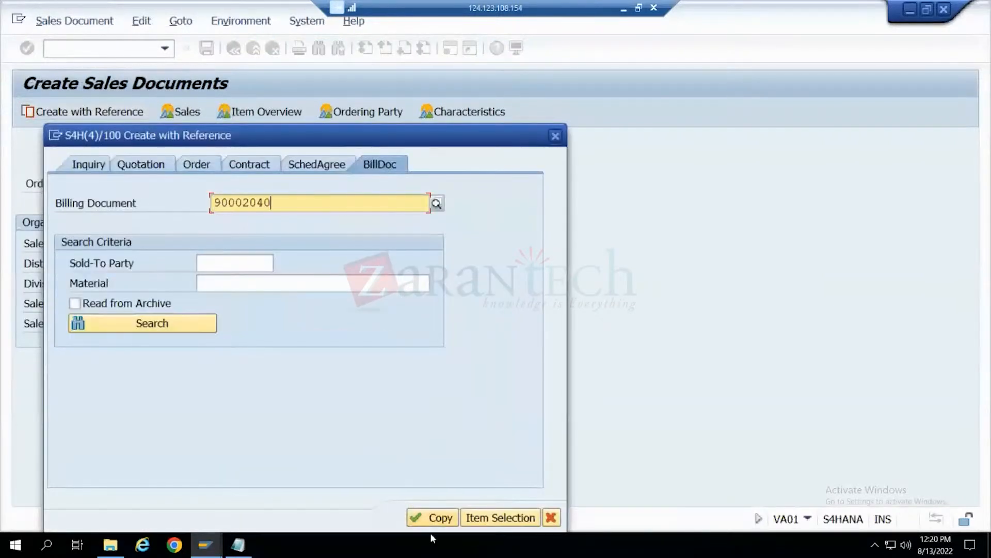
click(436, 518)
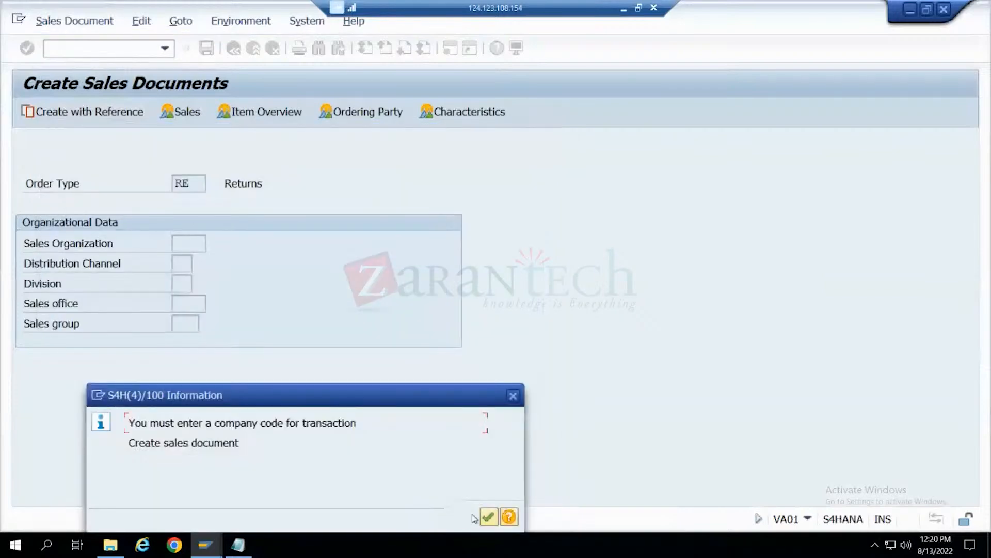
click(485, 517)
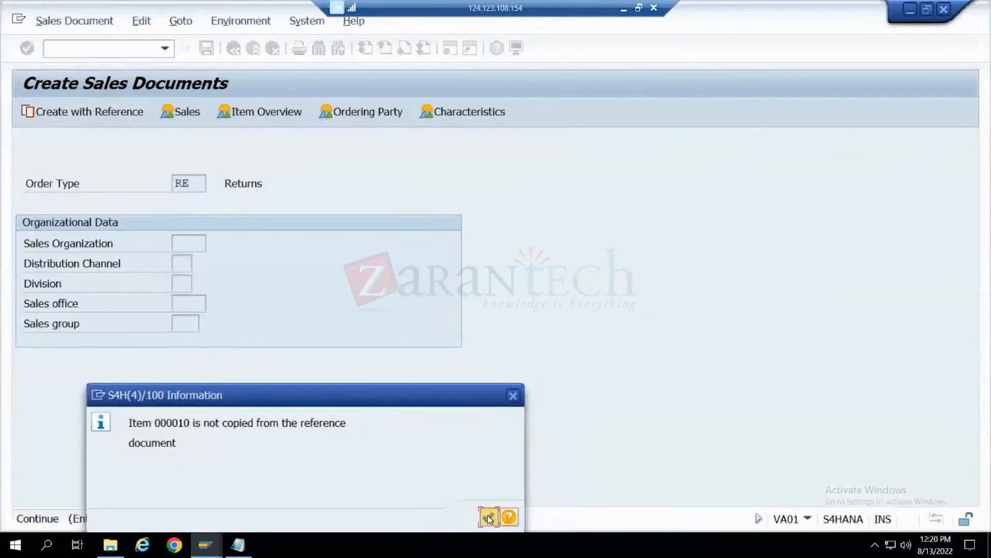
click(487, 516)
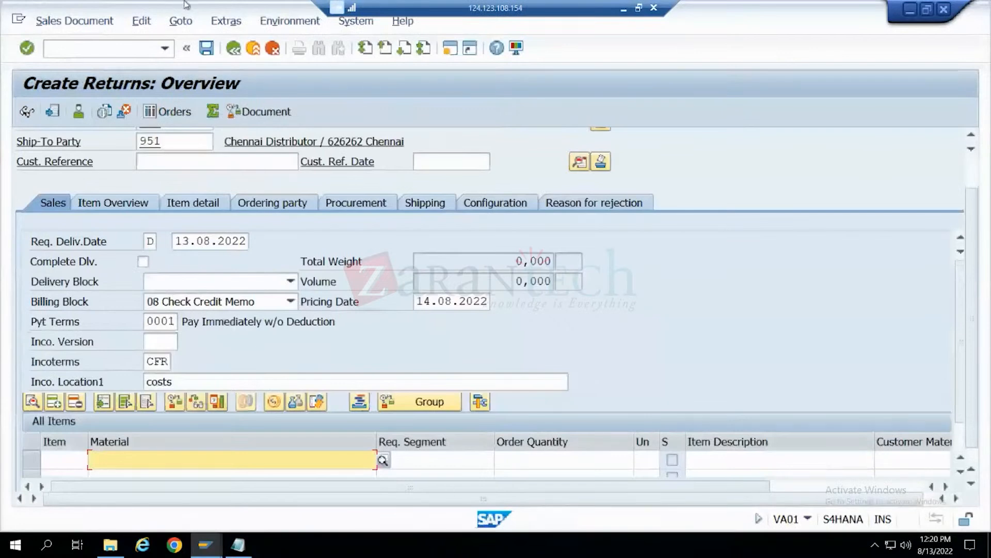
click(273, 48)
click(288, 371)
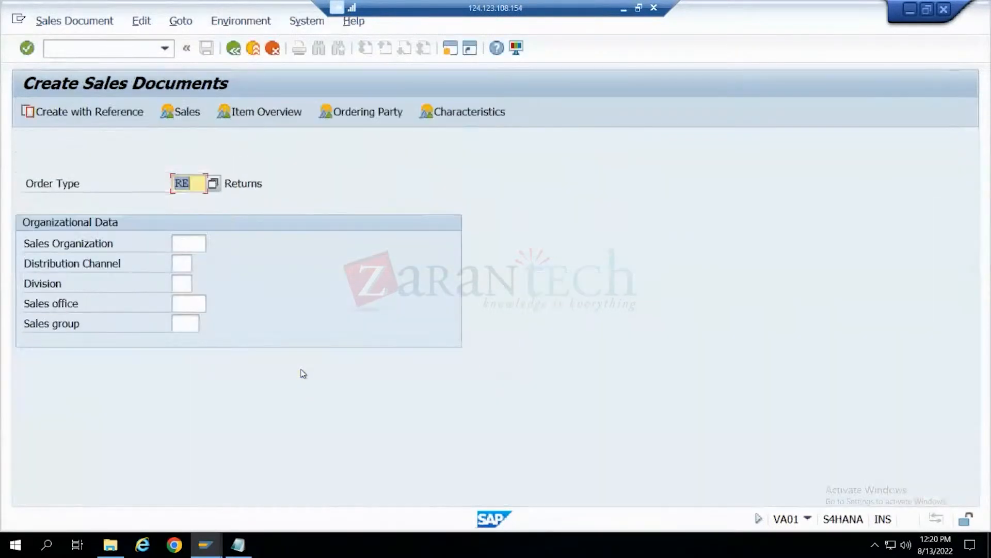
- Switch to the VBRK results and copy the number of the F2 invoice dated 15.07.2022 with Incoterms location costs
mouse_move(206, 545)
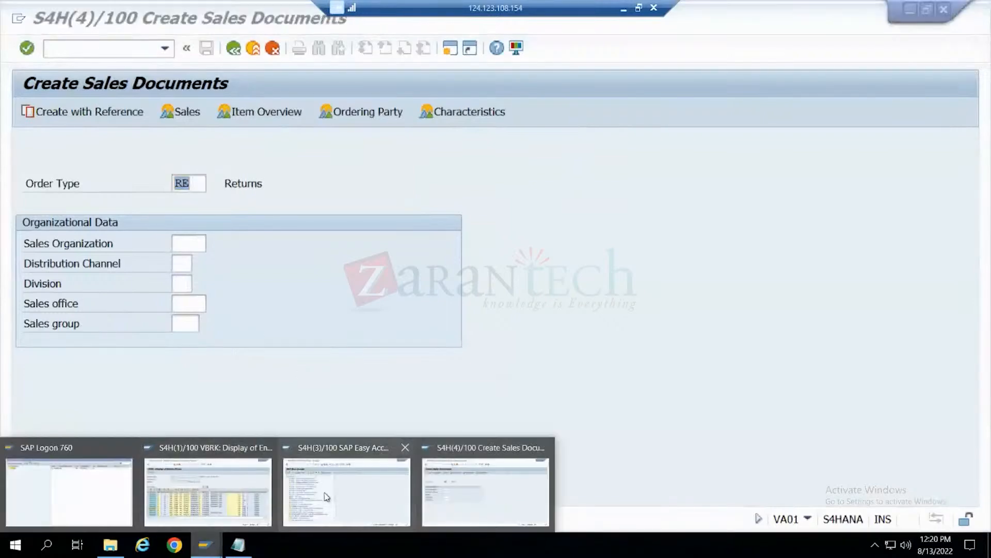
click(253, 498)
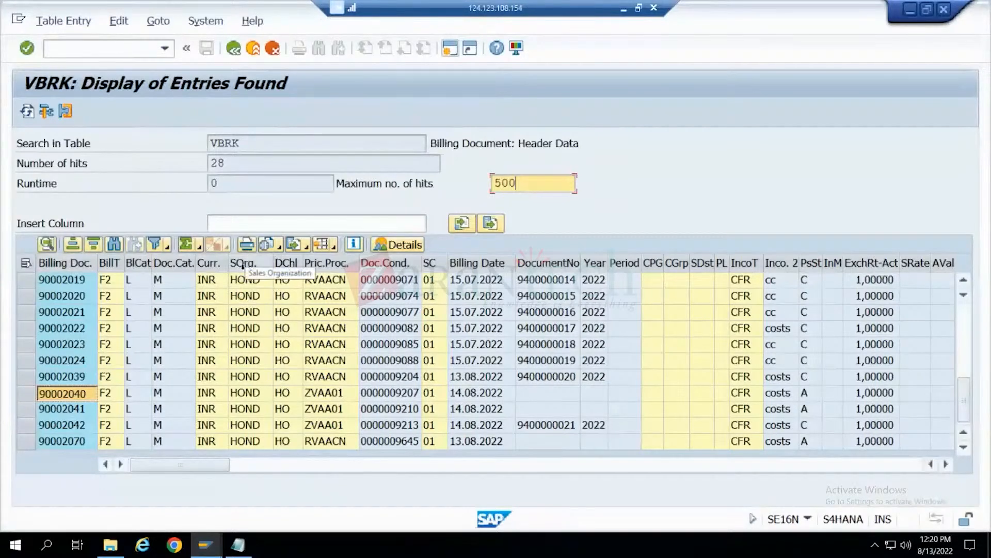
click(232, 363)
click(54, 329)
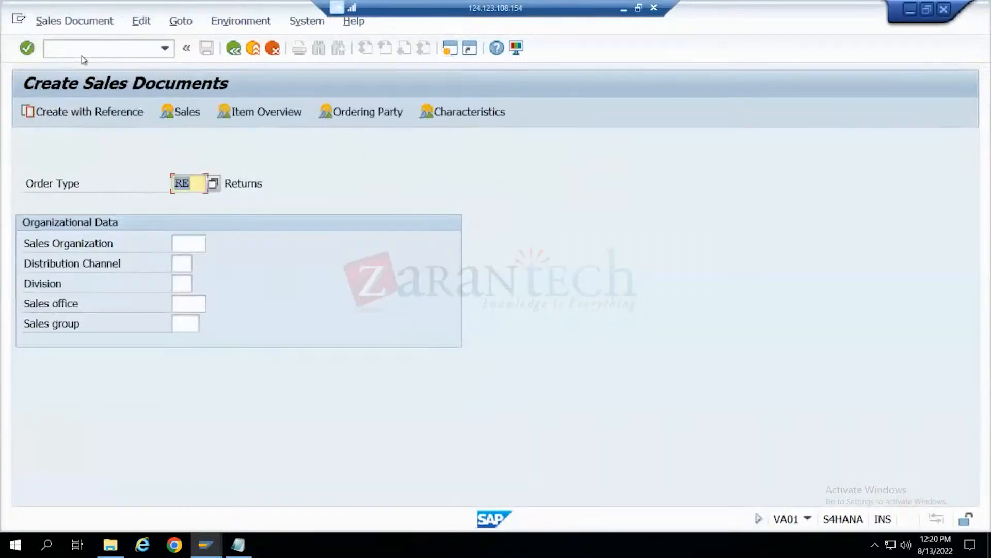
- Try to create an RE returns order in VA01 with reference to the copied 15.07.2022 invoice, and discard the order
click(114, 112)
click(373, 165)
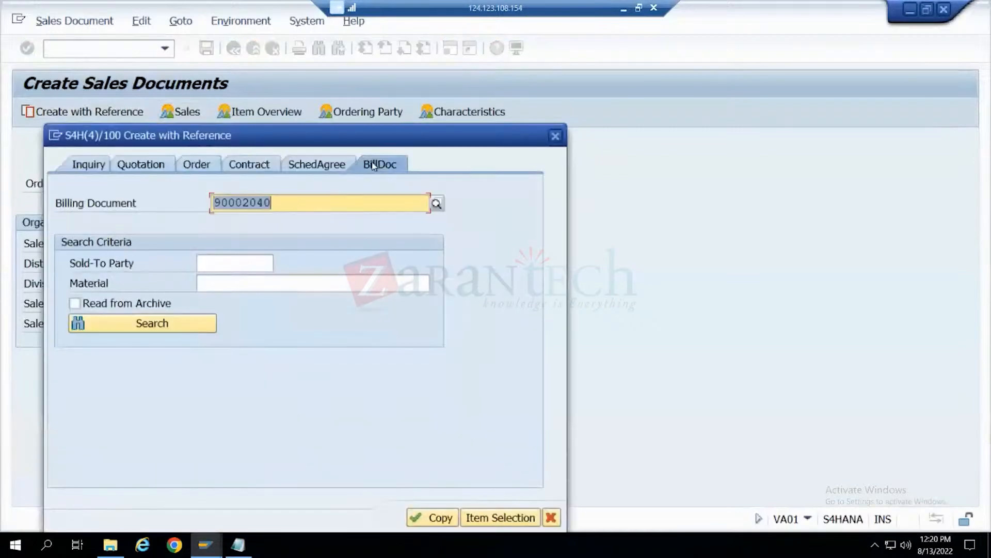
text(90002022)
click(440, 518)
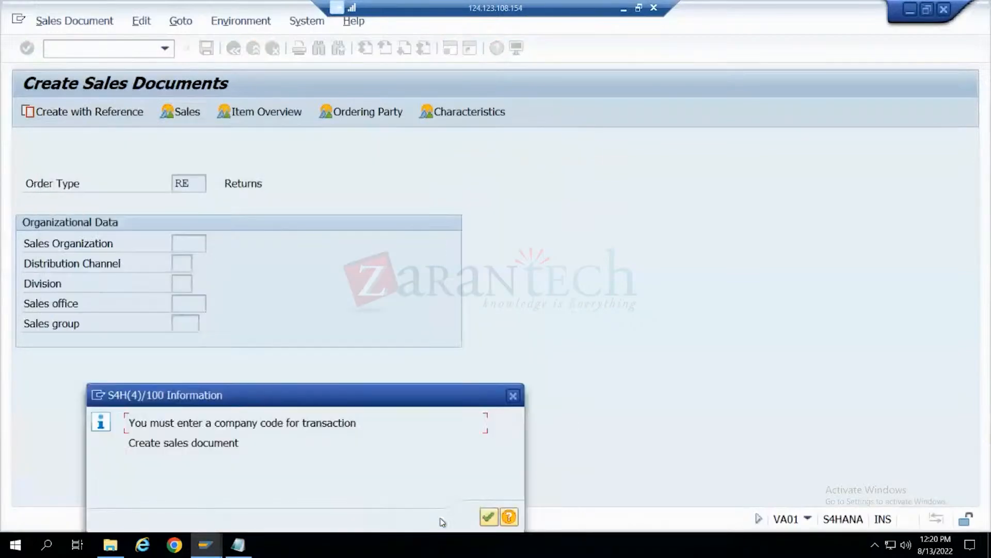
click(486, 524)
click(486, 523)
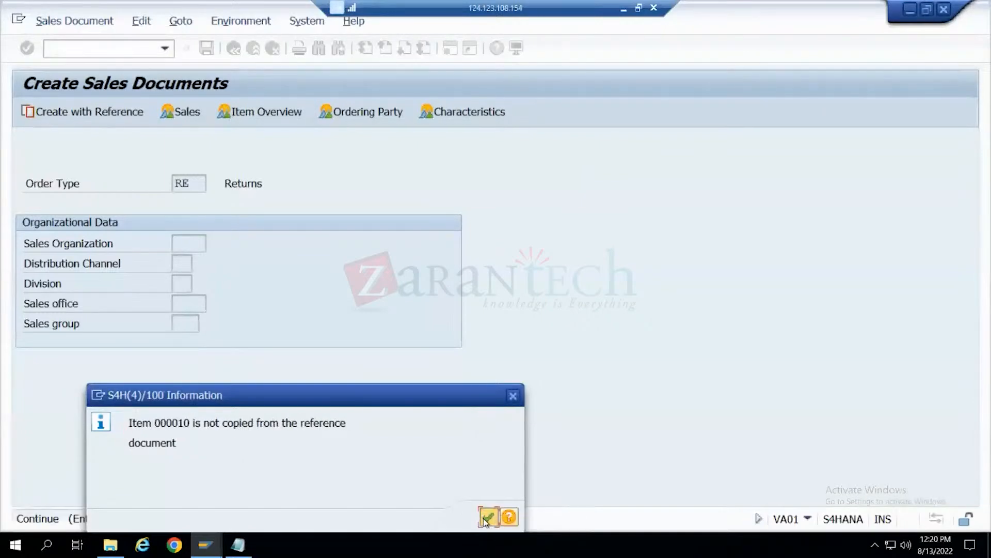
text(s)
click(272, 49)
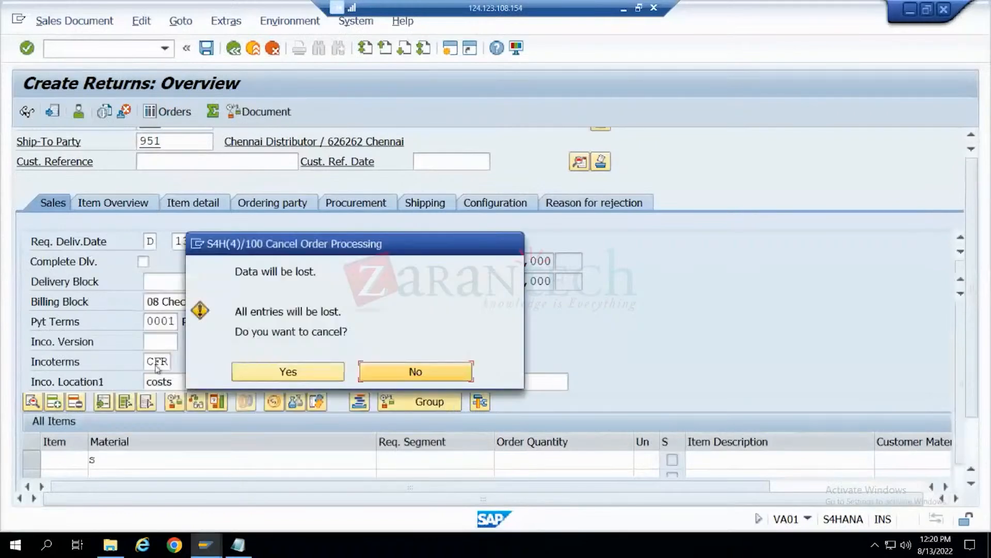
click(263, 373)
- Try to create an RE returns order with reference to the second visible F2 invoice dated 15.07.2022 with Incoterms location cc in the VBRK results
key(alt+Tab)
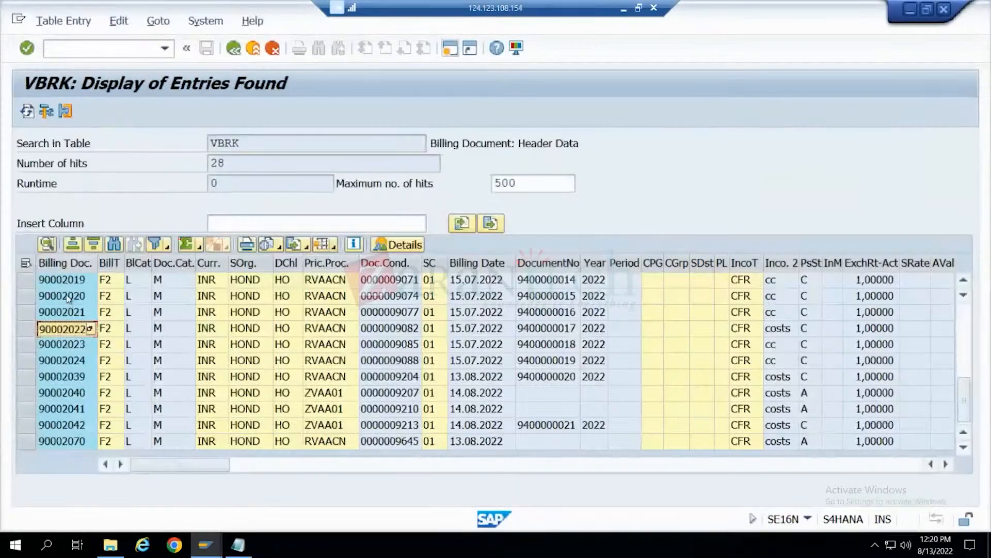
click(67, 298)
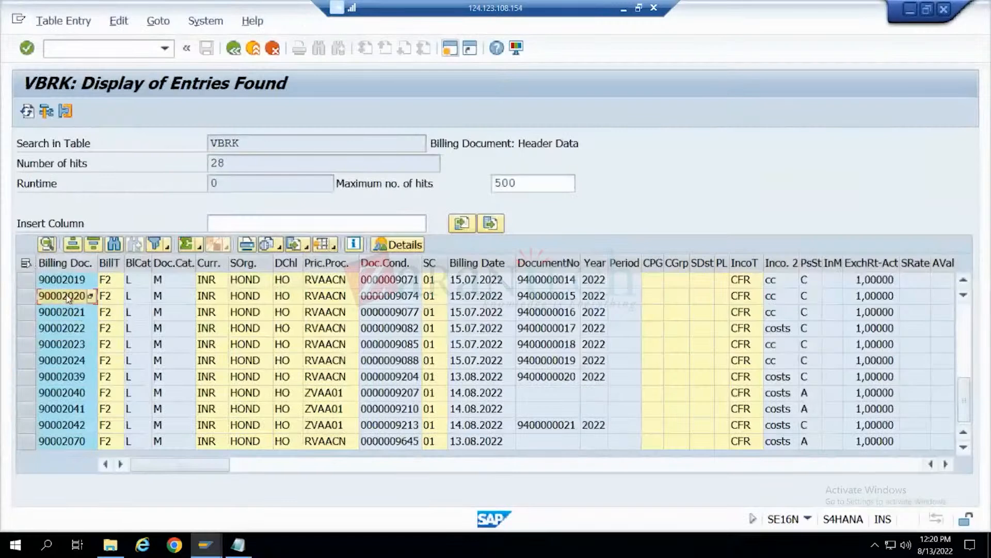
key(alt+Tab)
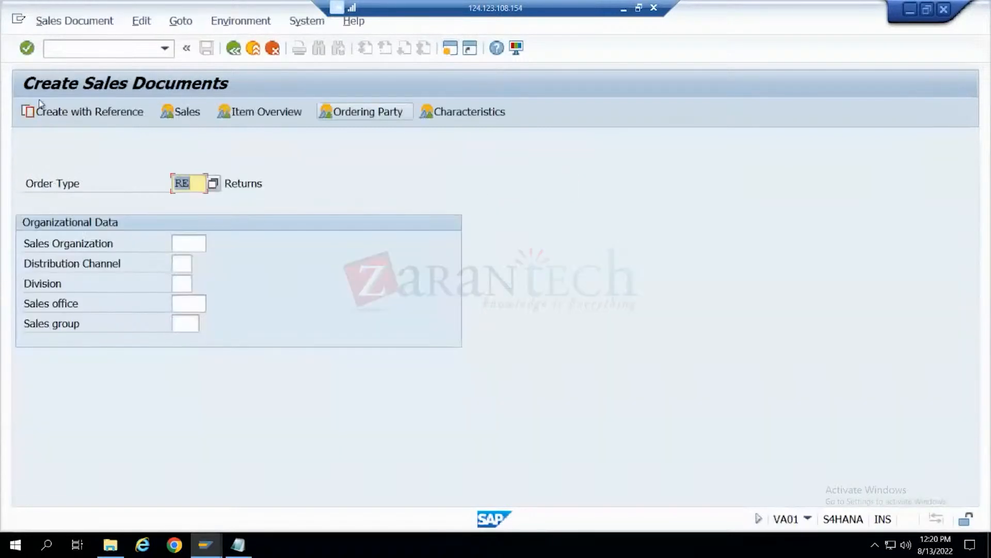
click(55, 115)
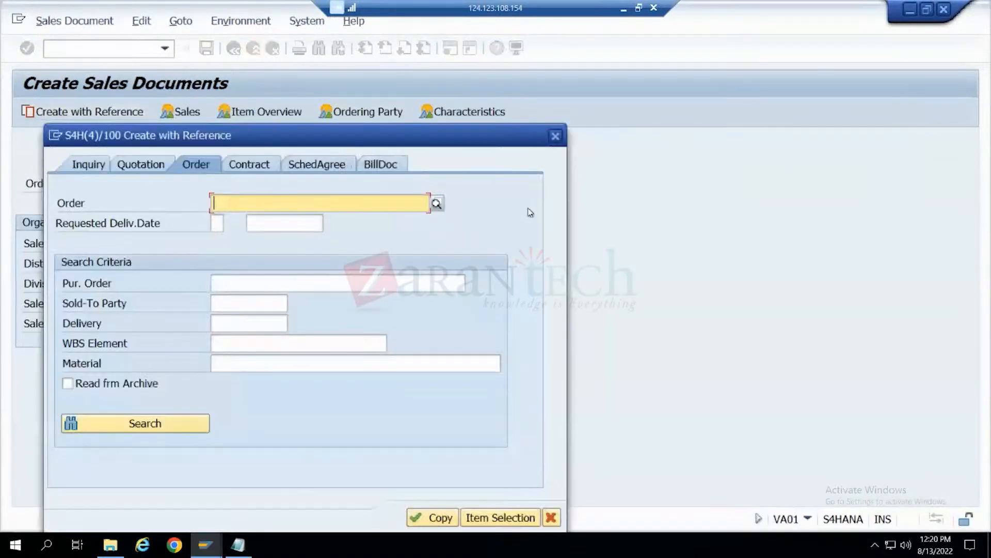
click(371, 164)
text(90002020)
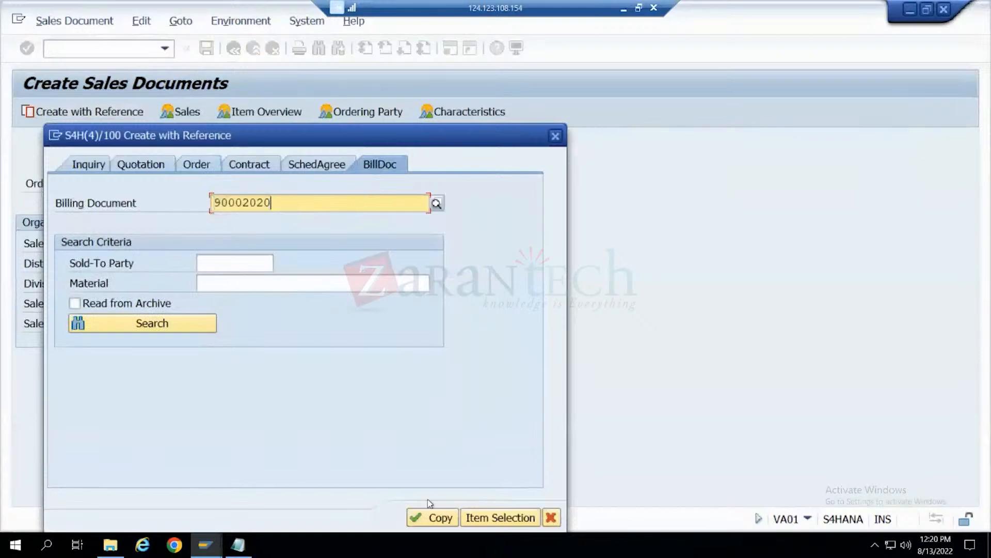
click(439, 517)
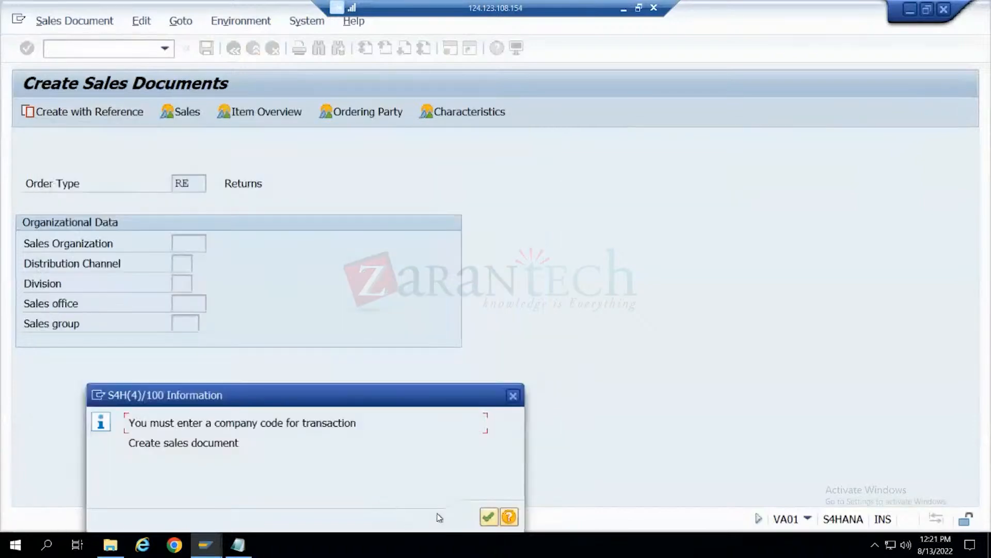
click(489, 517)
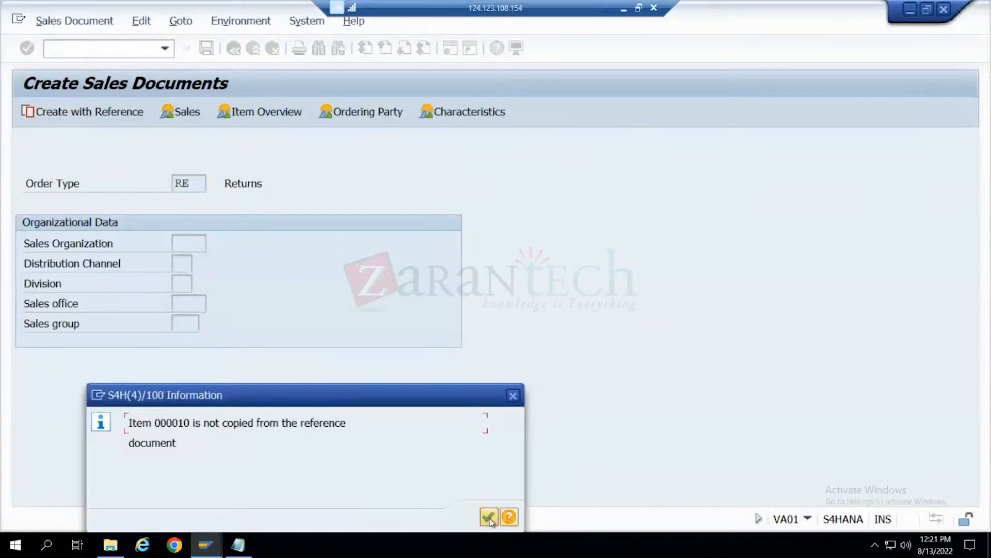
click(488, 517)
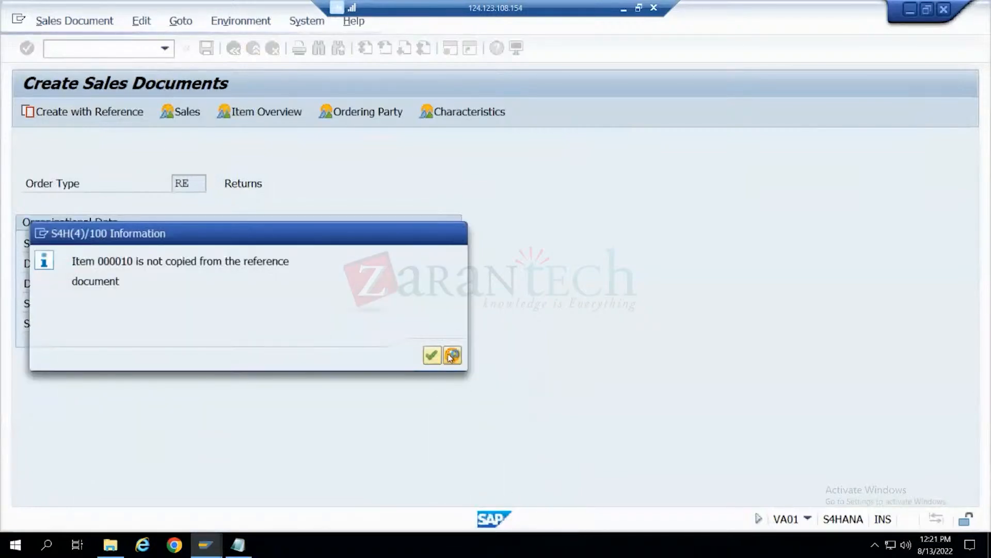
- Read the help for the message about item 000010 not being copied, and discard the returns order
key(F1)
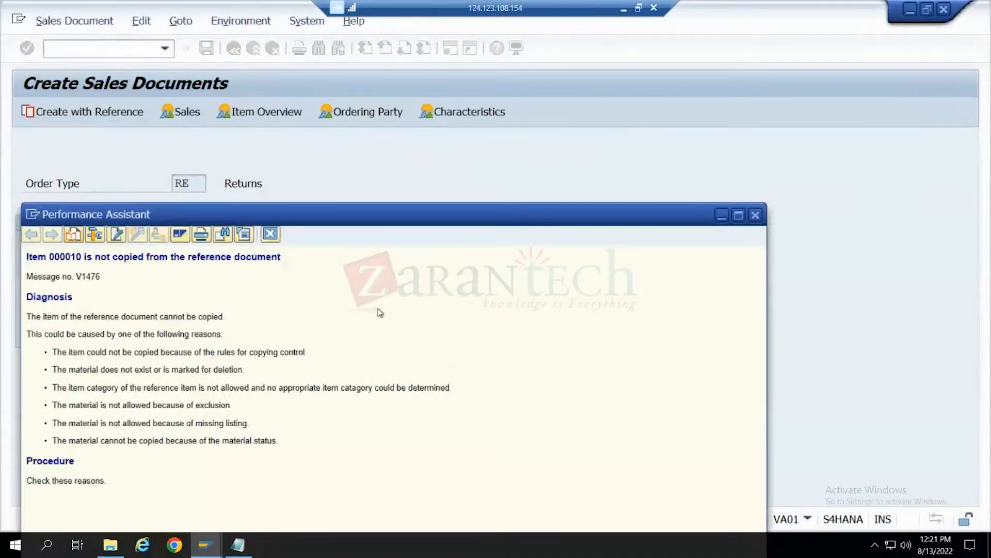
click(269, 234)
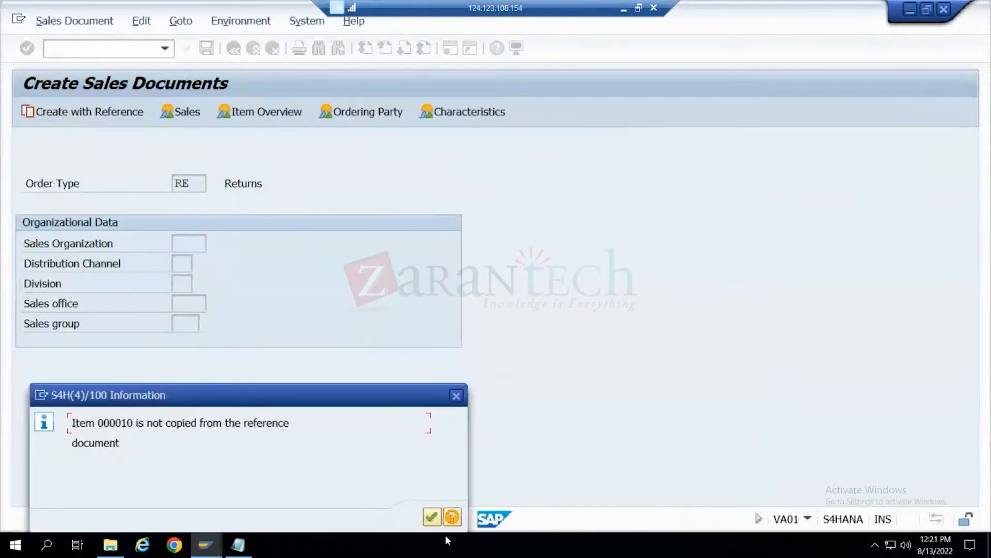
click(435, 516)
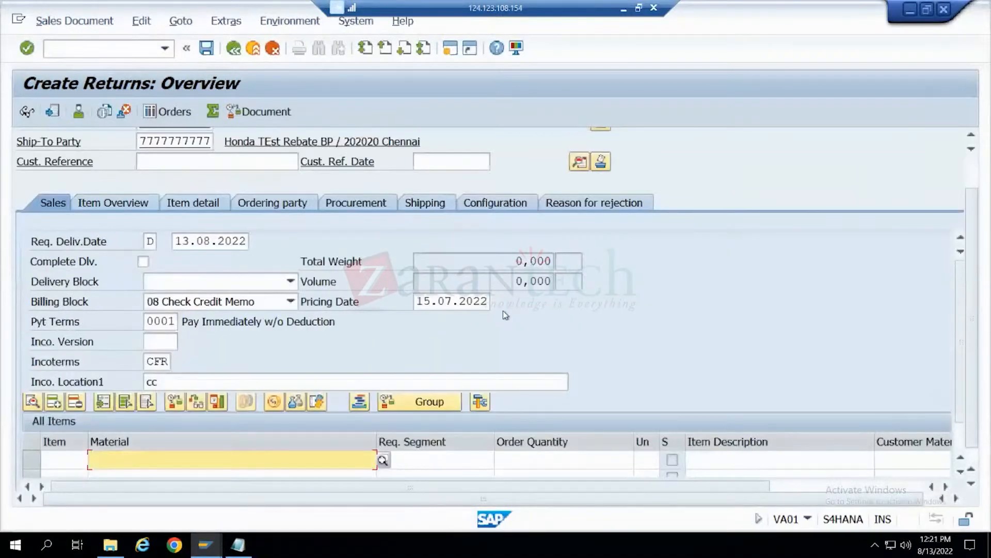
click(272, 48)
key(Return)
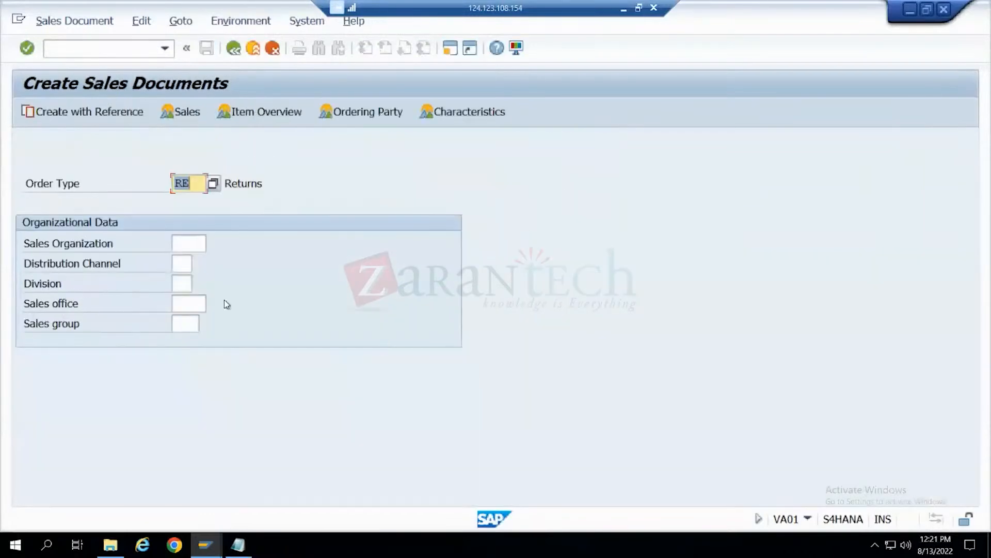
- Switch to the Notepad notes and add the line "returns - billing" at the end
click(238, 545)
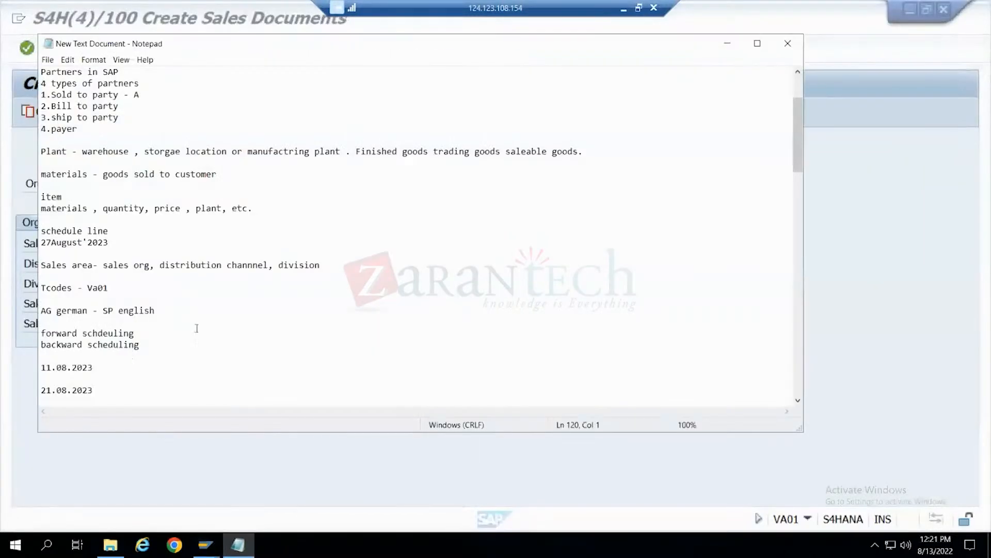
scroll(197, 328, down, 20)
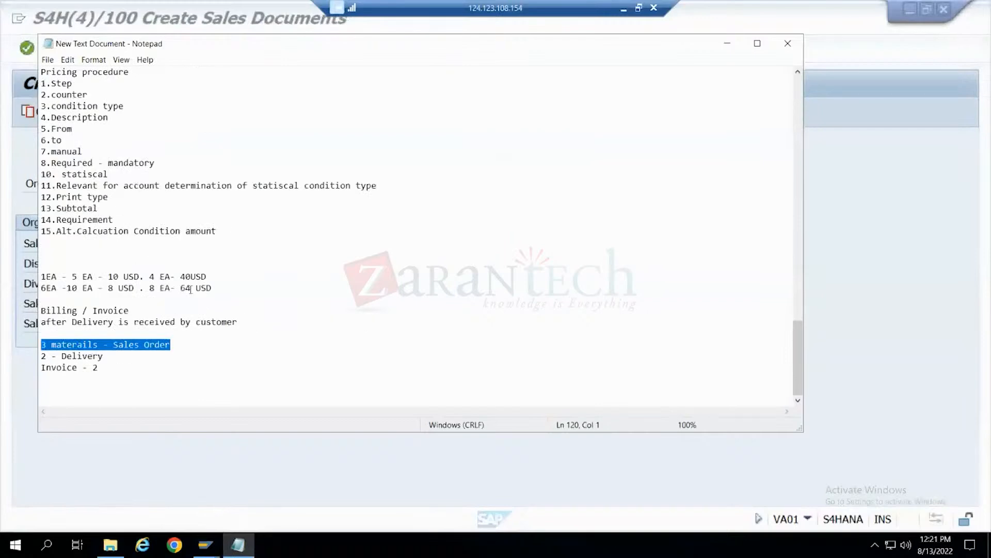
click(63, 387)
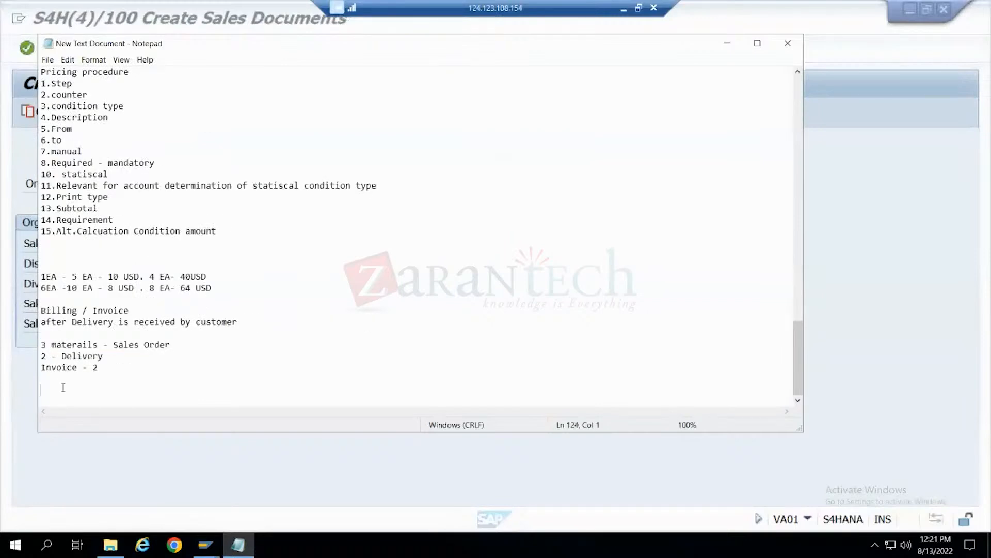
click(213, 463)
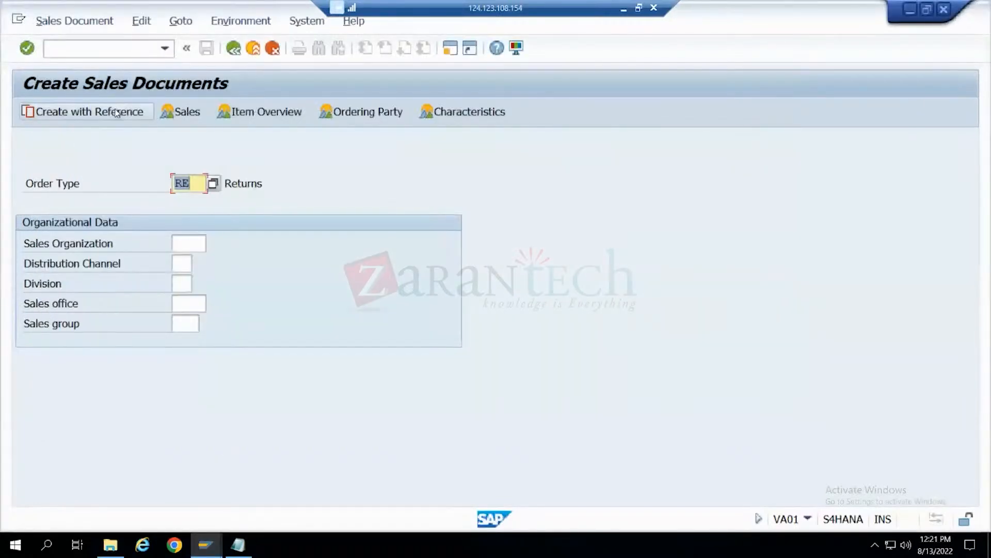
click(238, 544)
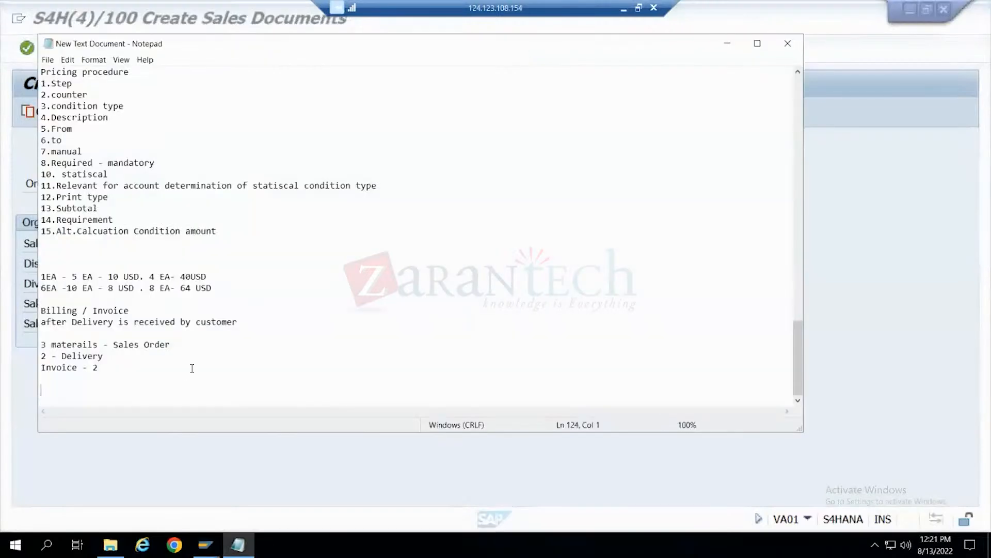
text(returns - billing)
key(Return)
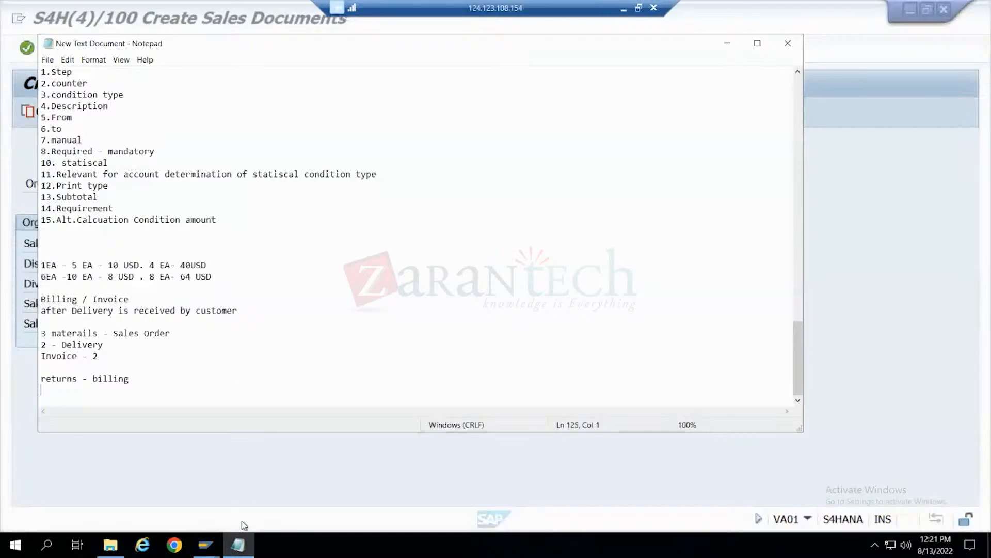
- Switch to the SE16N session, leave the VBRK results and load table VBAK for selection
click(206, 545)
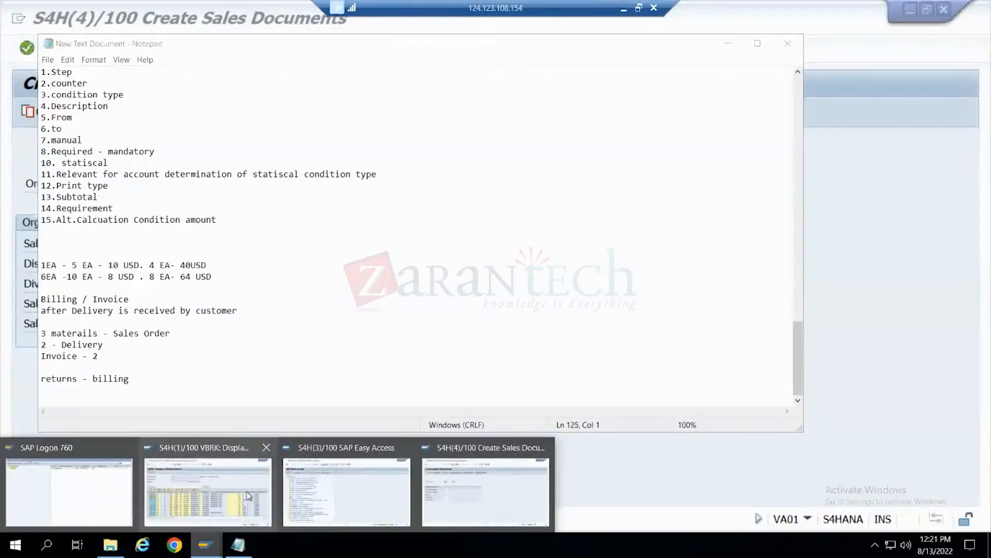
click(248, 496)
click(234, 48)
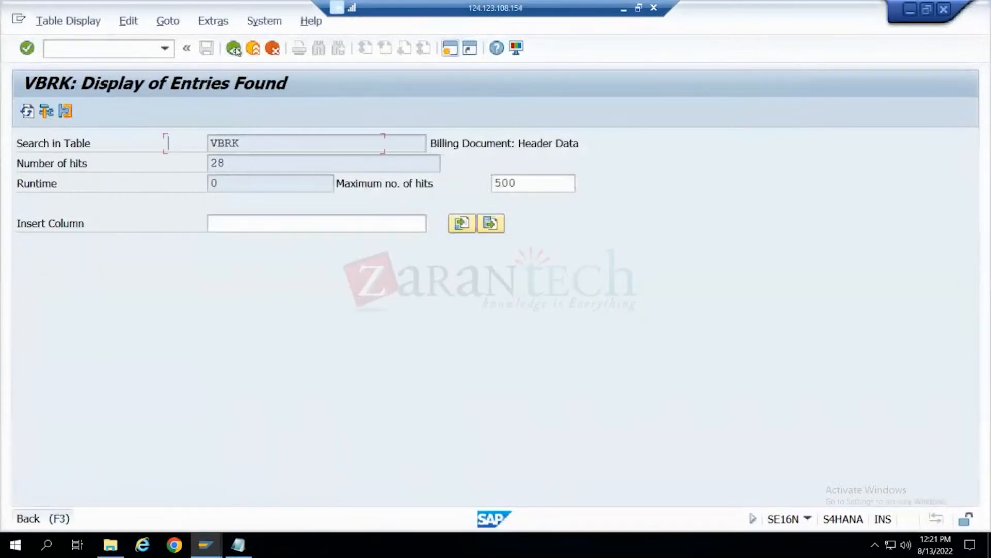
key(BackSpace)
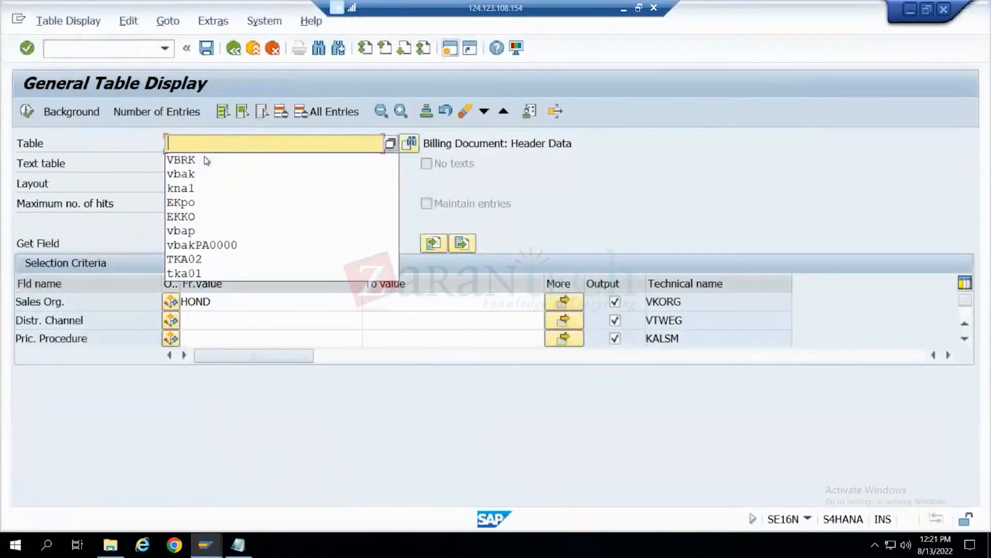
text(vbak)
key(Return)
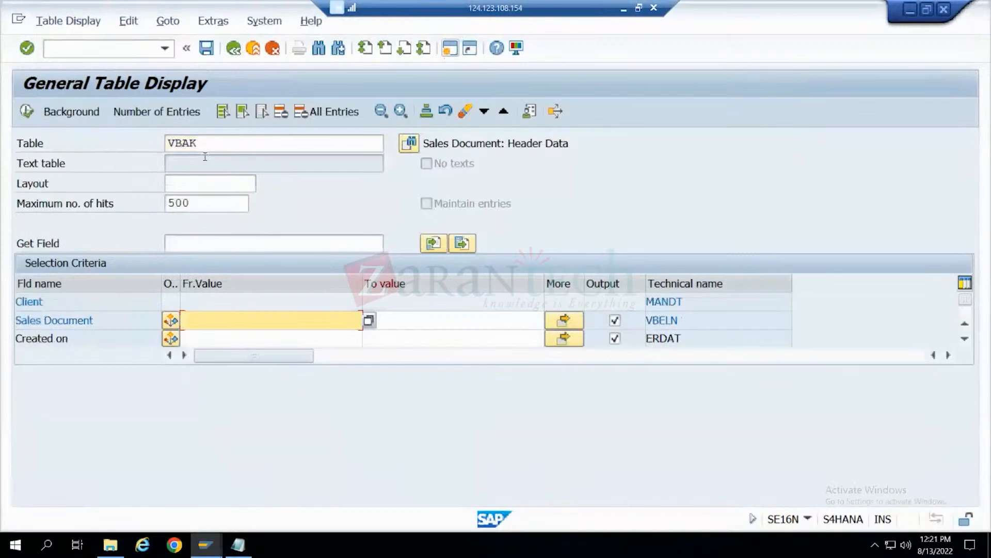
- List the VBAK entries with sales document type RE
scroll(265, 305, down, 2)
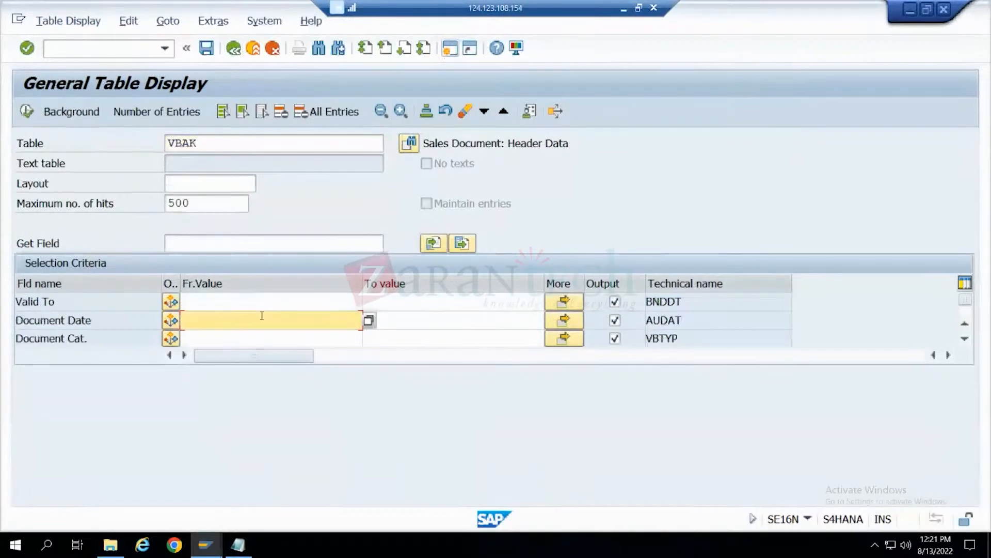
scroll(262, 315, down, 1)
click(262, 316)
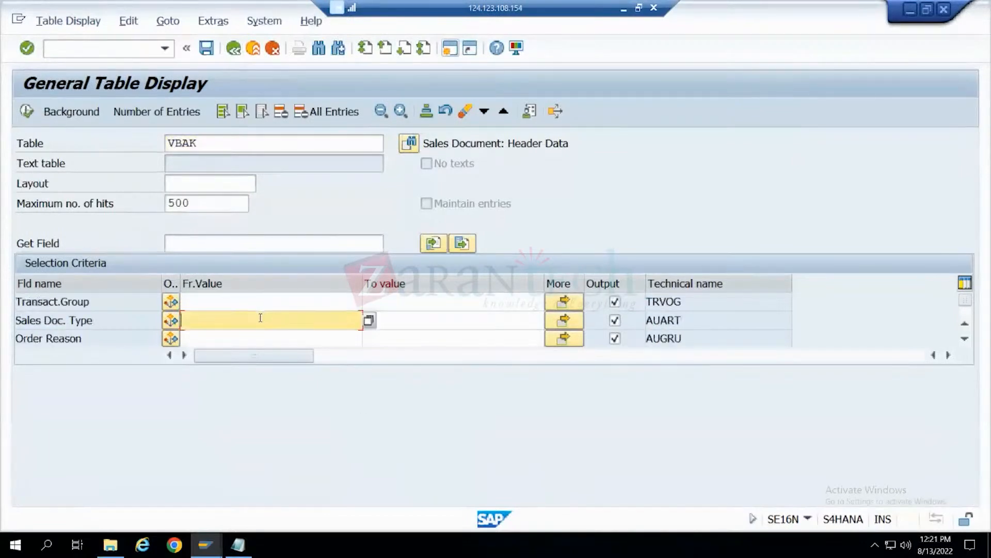
text(RE)
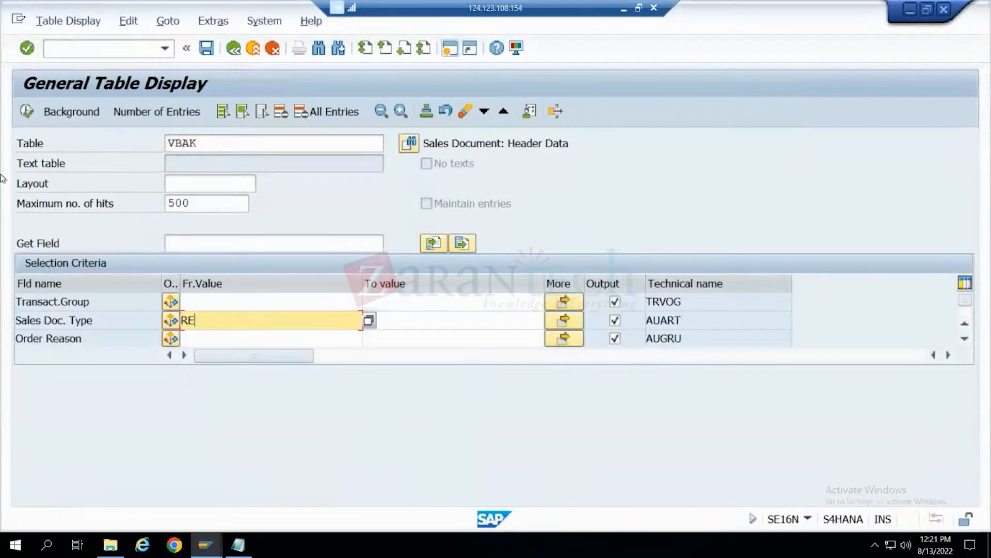
click(27, 111)
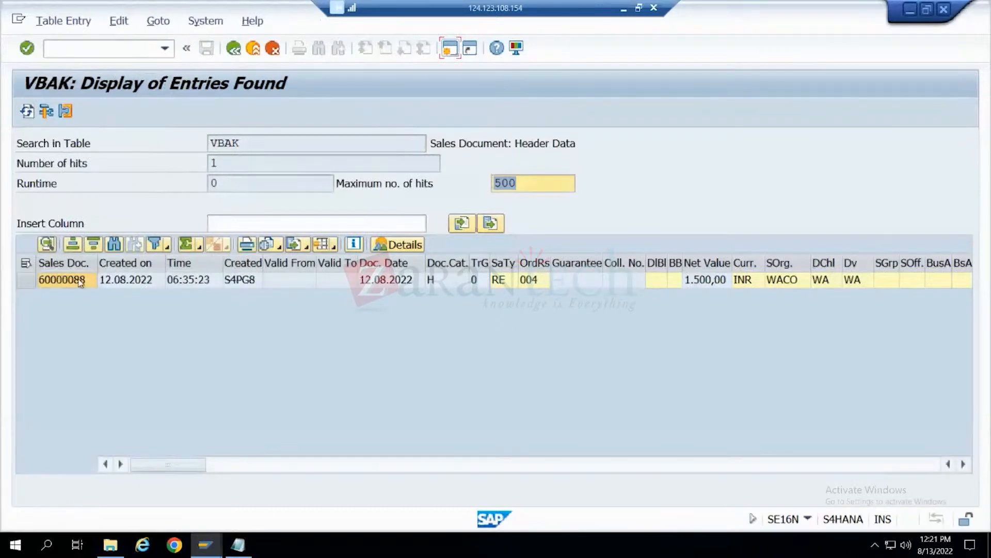
- Open the RE returns order from the VBAK results in VA03 in a new session
click(80, 281)
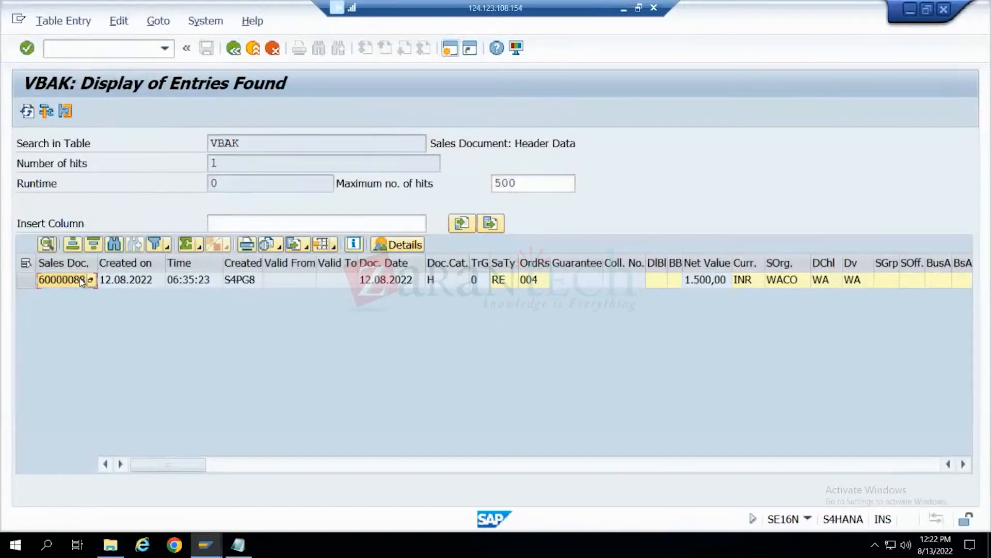
click(447, 51)
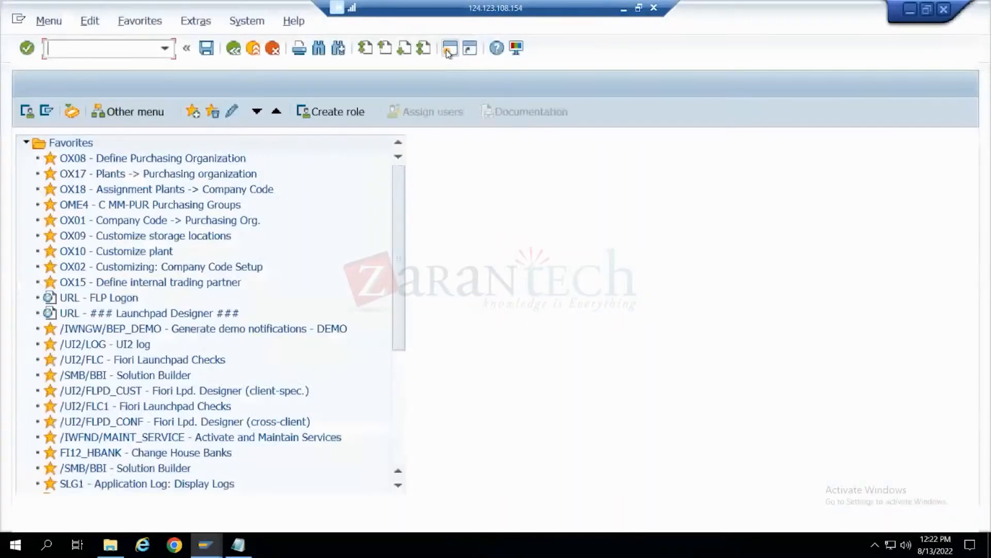
text(va03)
key(Return)
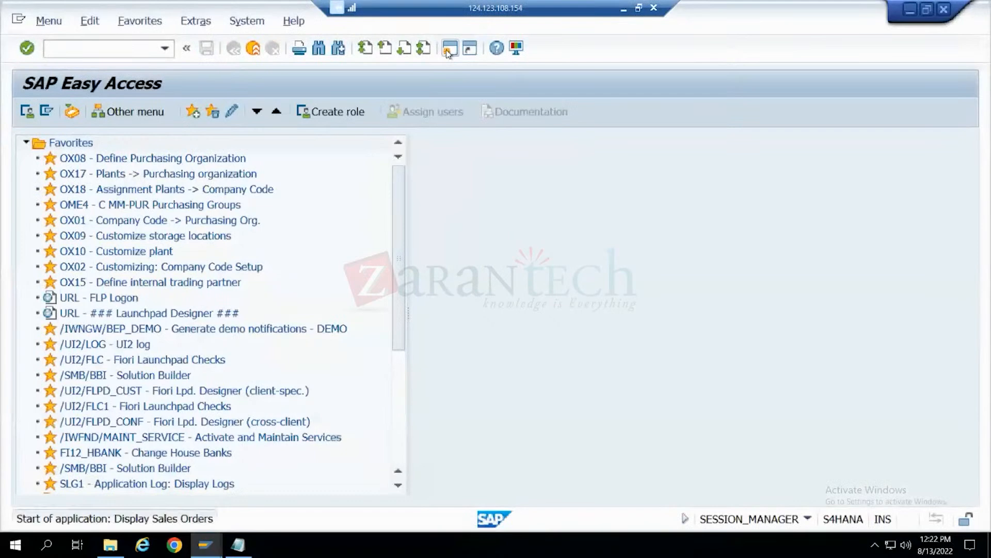
key(Return)
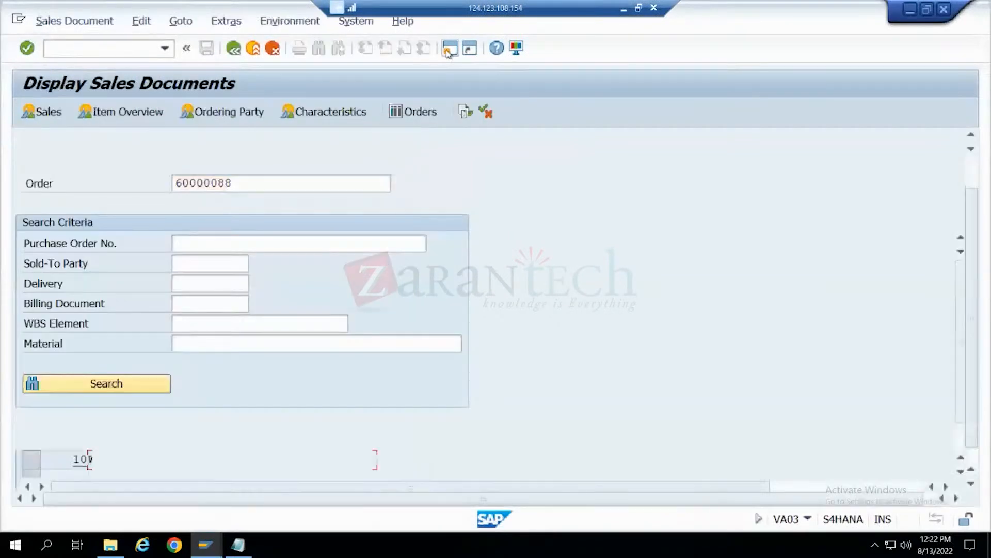
- Review the document flow of the displayed returns order and return to its overview
scroll(175, 146, up, 3)
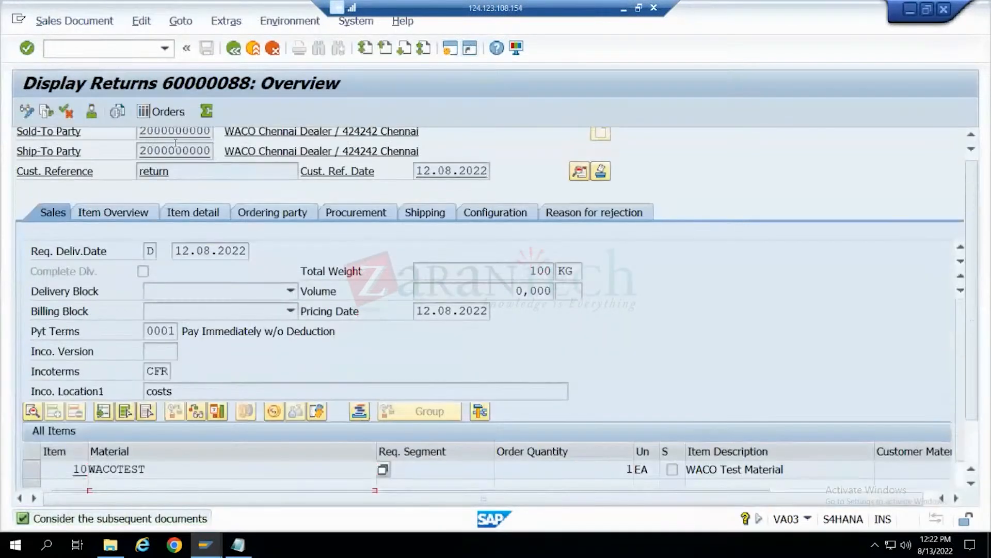
click(169, 143)
click(46, 111)
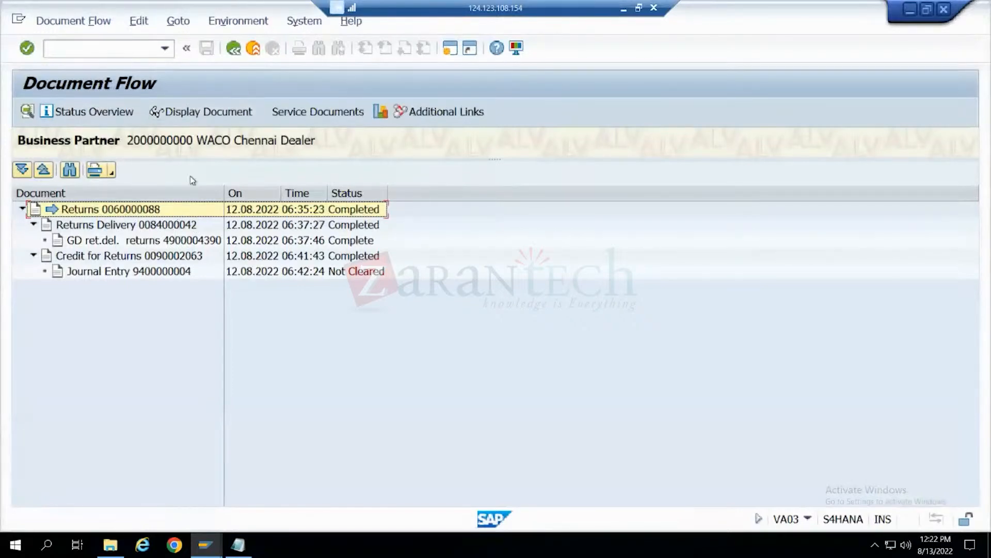
click(232, 54)
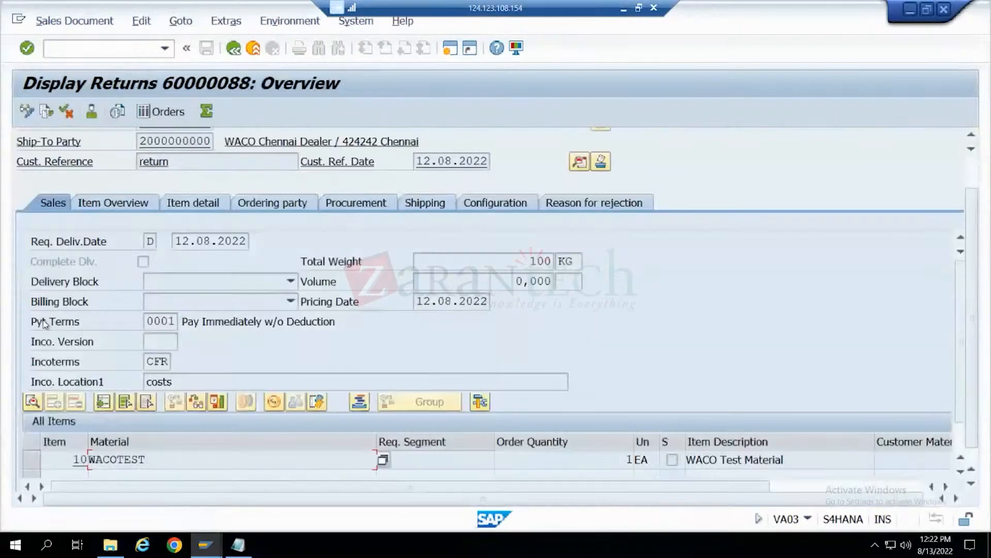
- Review the returns order's header data, item overview and item detail for material WACOTEST
click(579, 163)
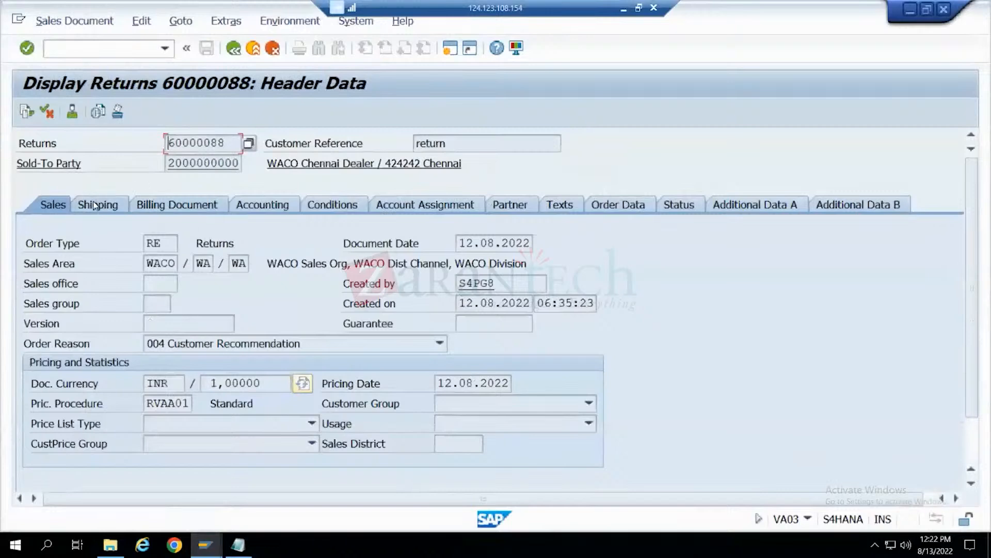
click(234, 48)
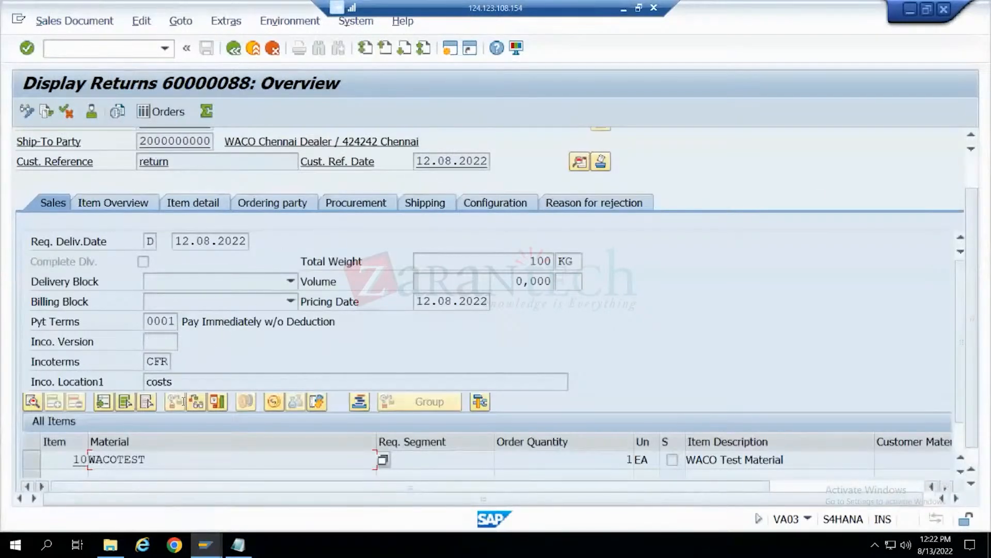
scroll(168, 191, up, 1)
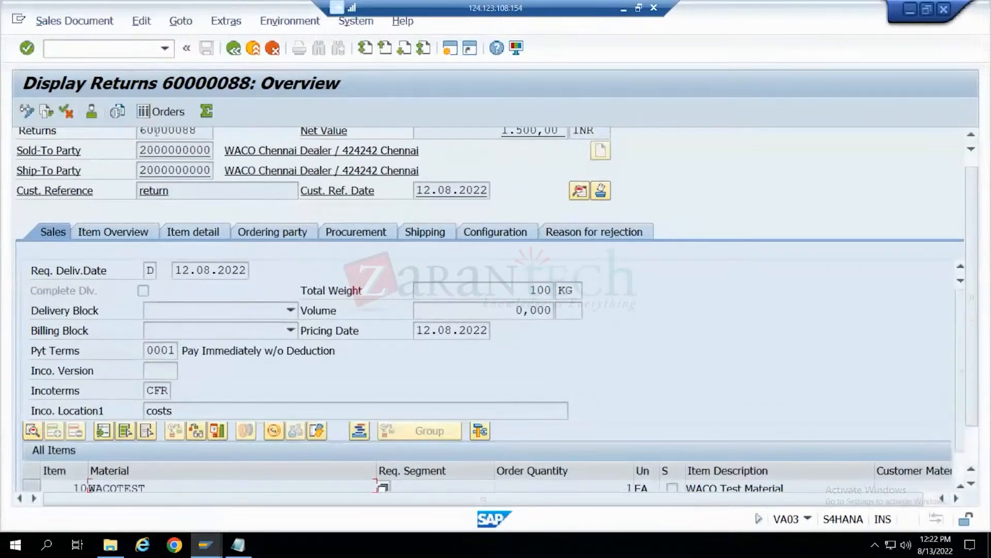
click(113, 232)
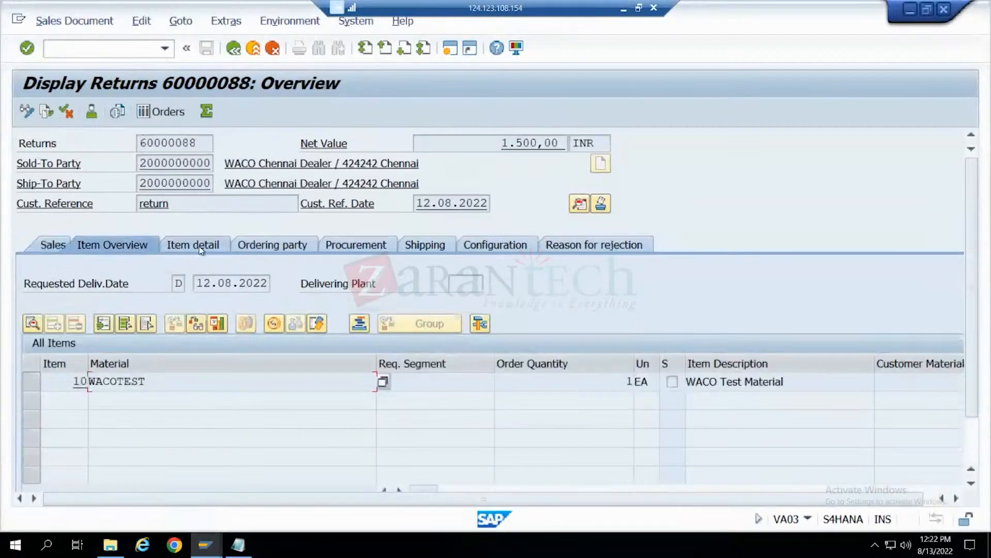
click(199, 245)
click(261, 246)
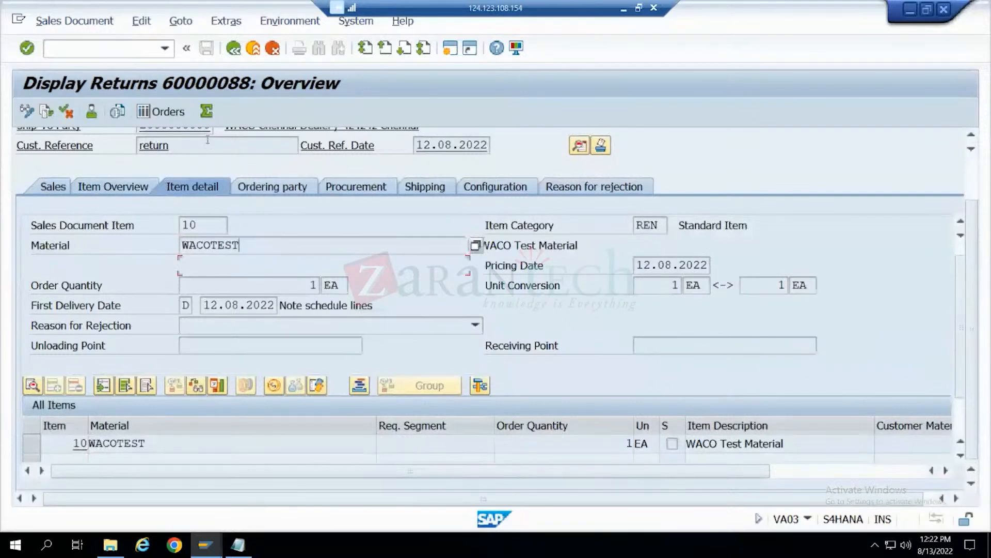
- Check the returns order's document flow again for preceding and subsequent documents, and return to the item detail
scroll(304, 311, up, 3)
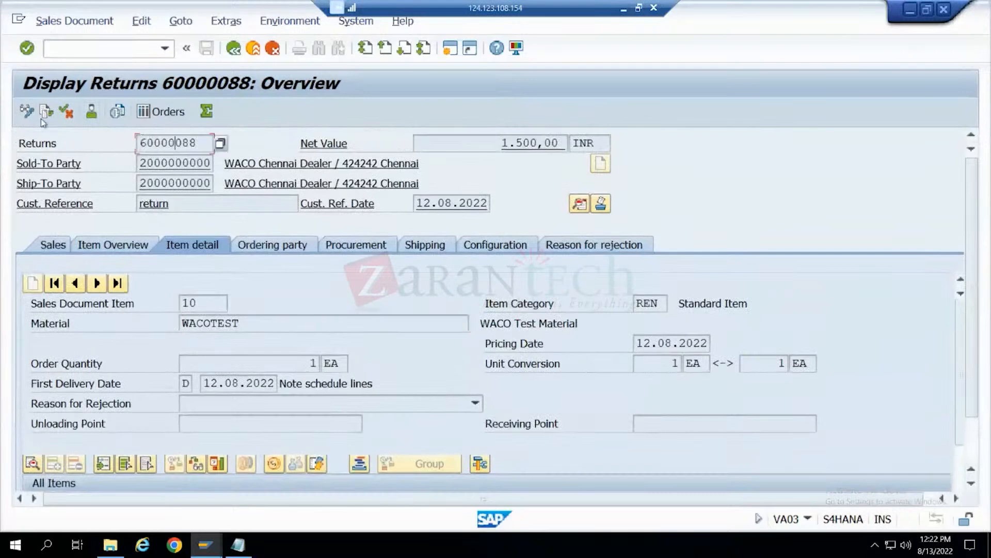
click(46, 112)
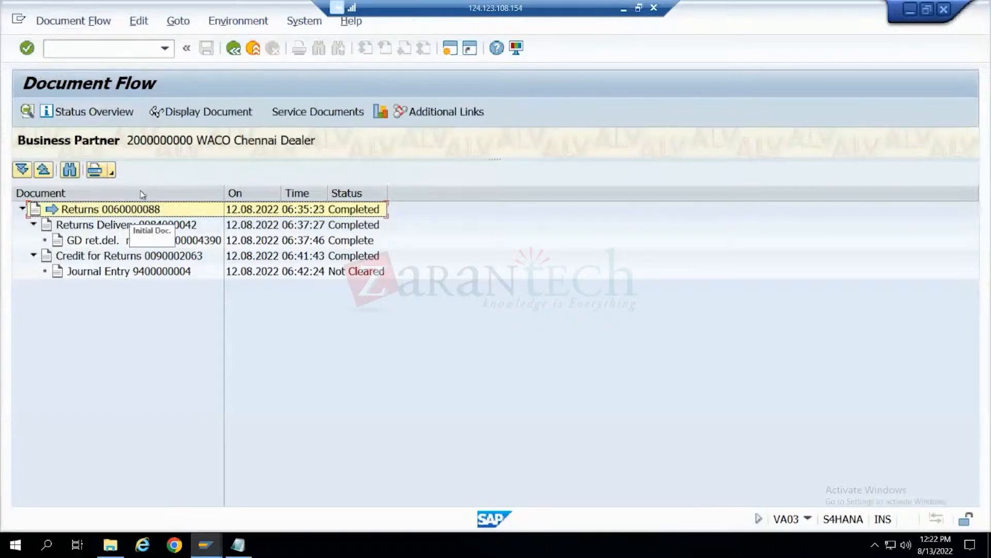
click(234, 49)
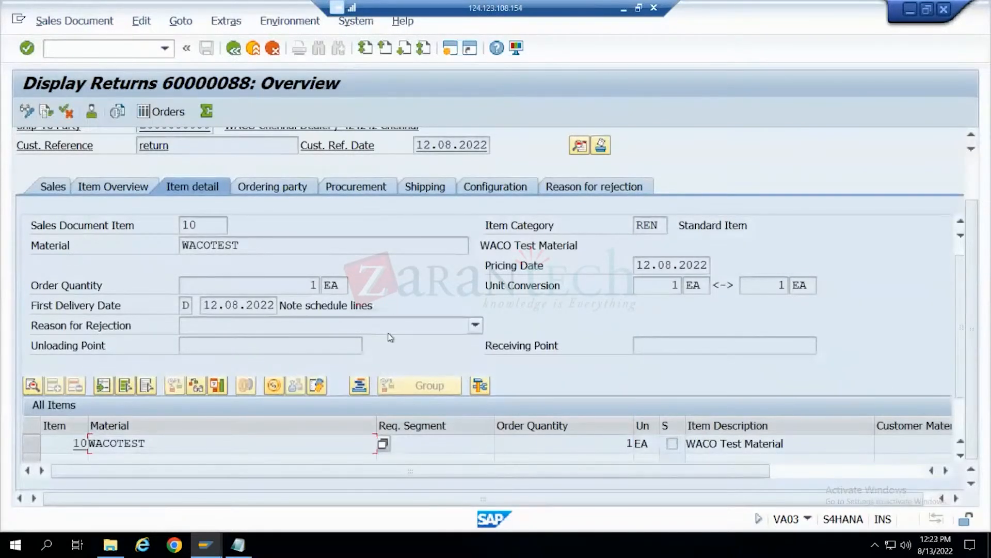
- Examine the available billing block reasons in the returns order's sales data without choosing one
click(55, 186)
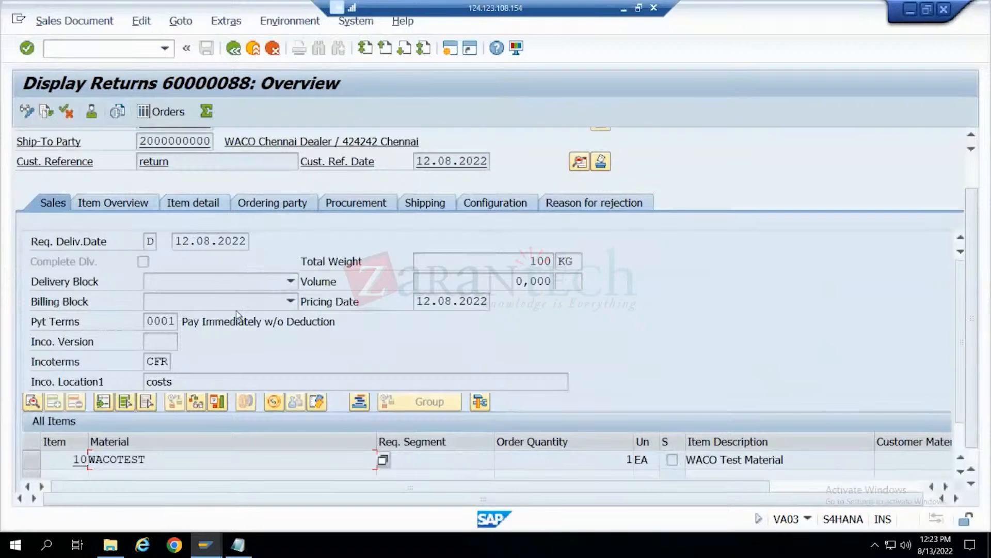
click(38, 305)
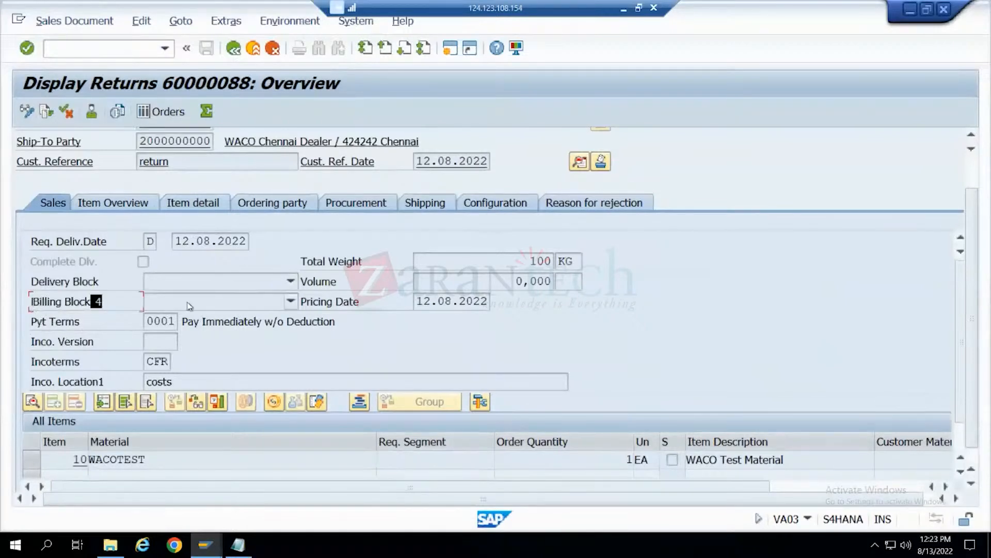
click(291, 302)
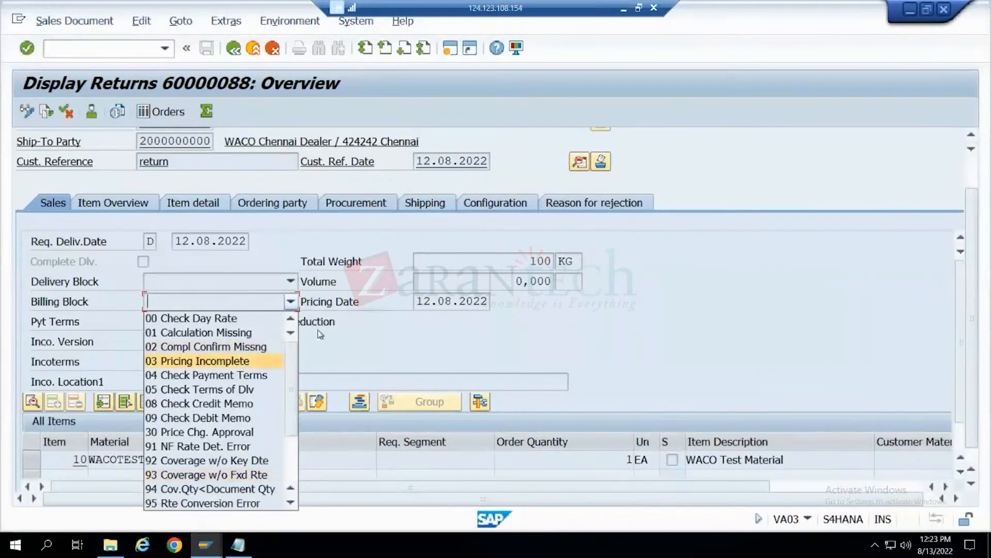
click(337, 345)
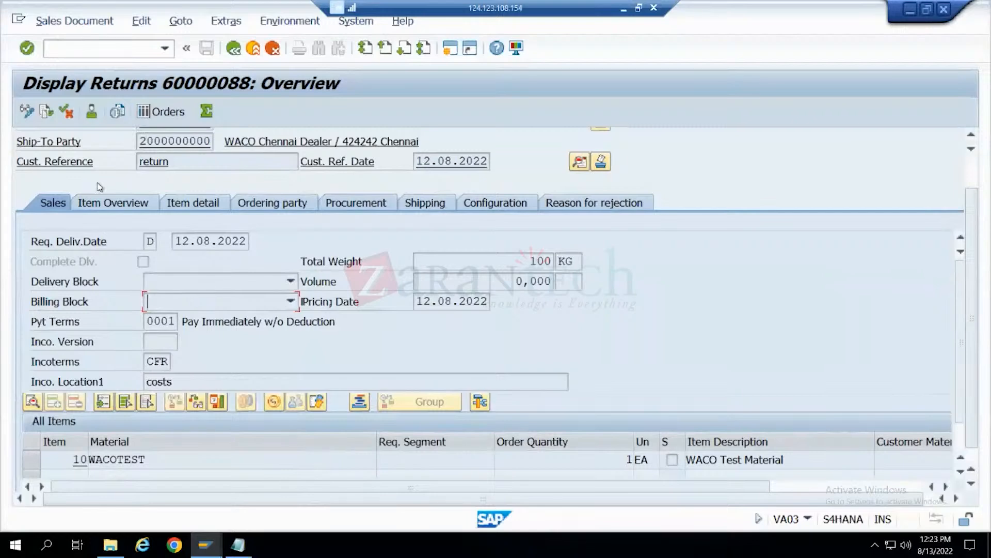
- Inspect the billing block reasons again, looking at 08 Check Credit Memo, and close the list
click(146, 459)
scroll(128, 236, up, 2)
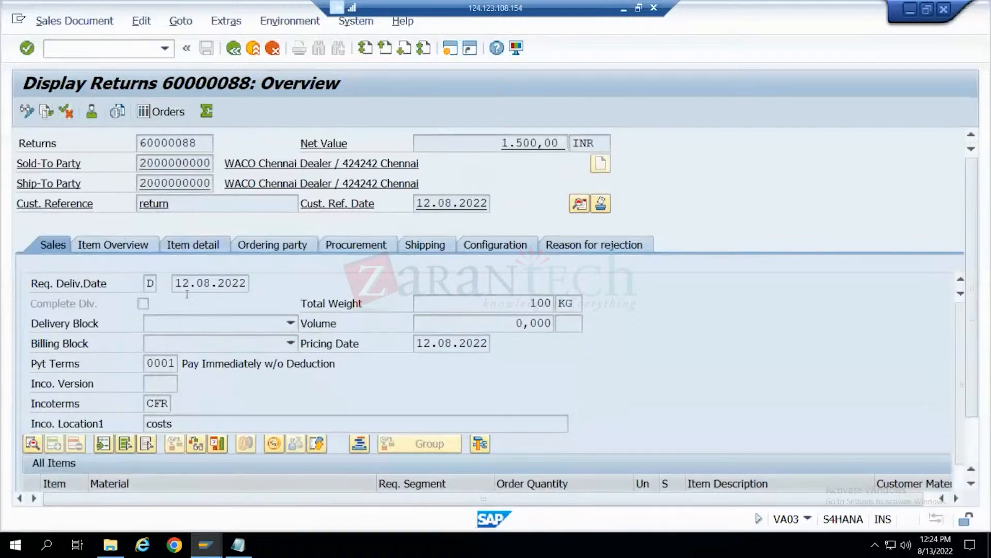
click(202, 342)
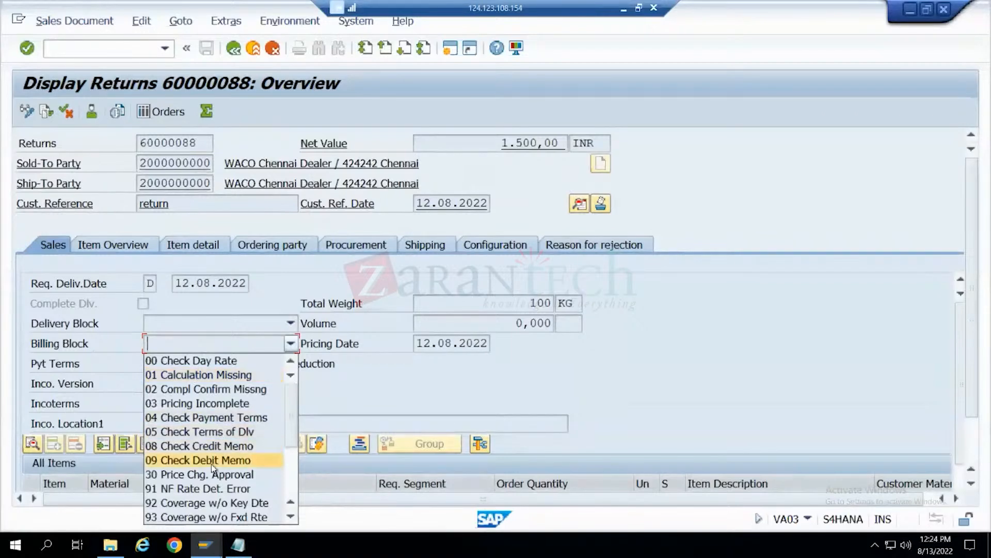
click(212, 448)
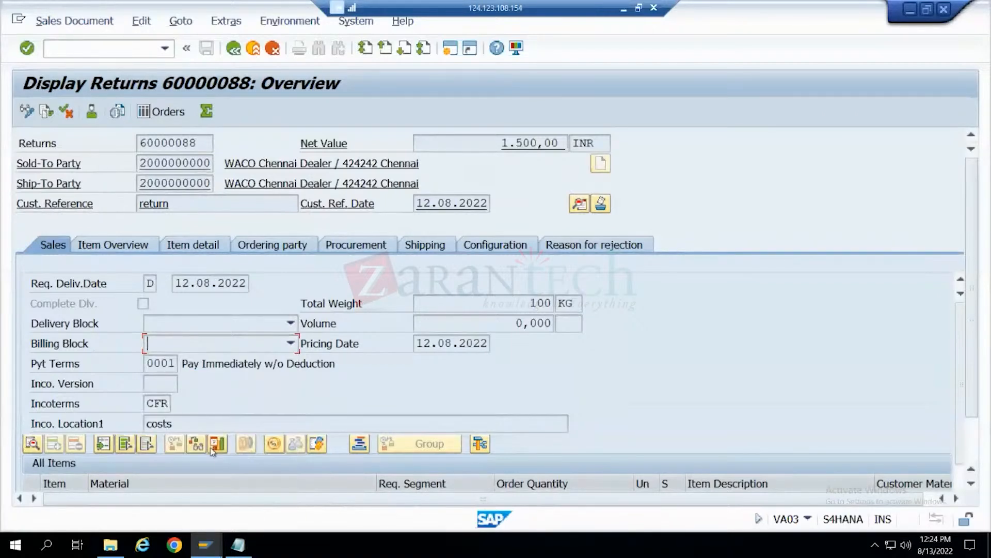
click(210, 346)
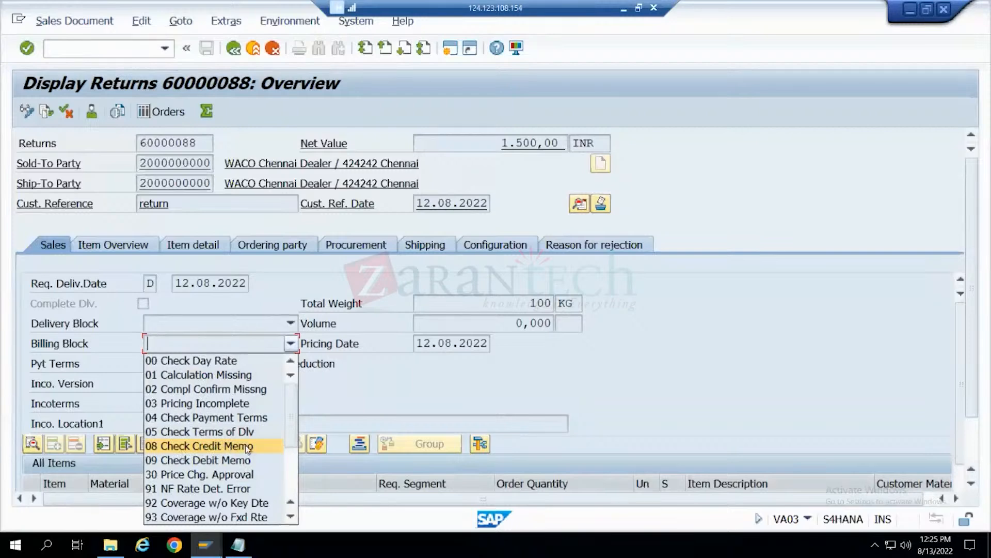
click(348, 377)
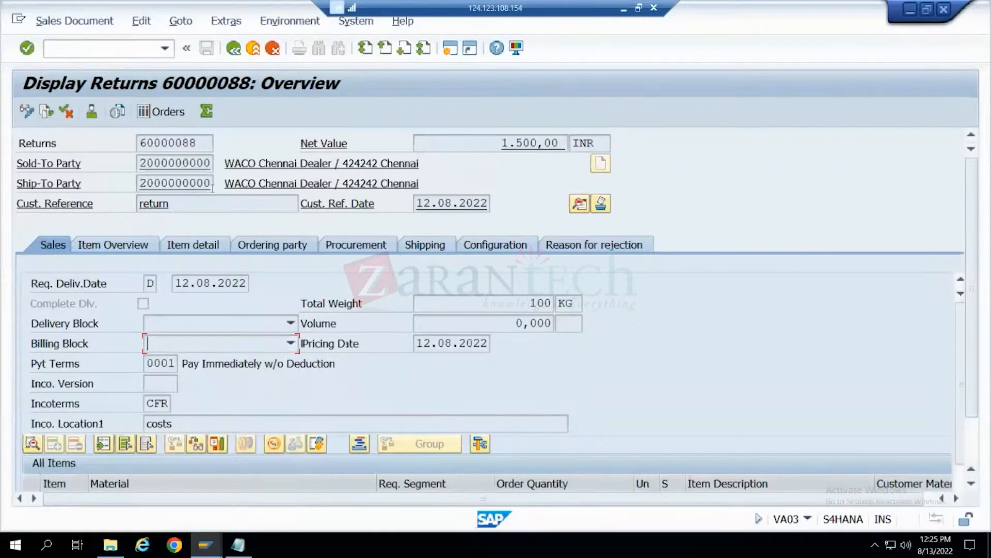
- Display the document flow starting from the returns order to see its returns delivery and credit for returns
click(182, 143)
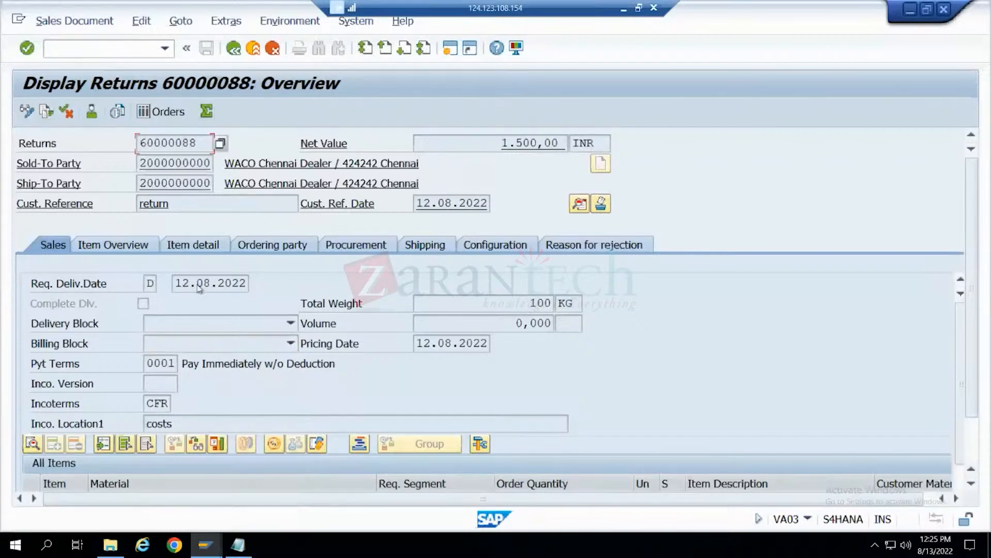
click(43, 110)
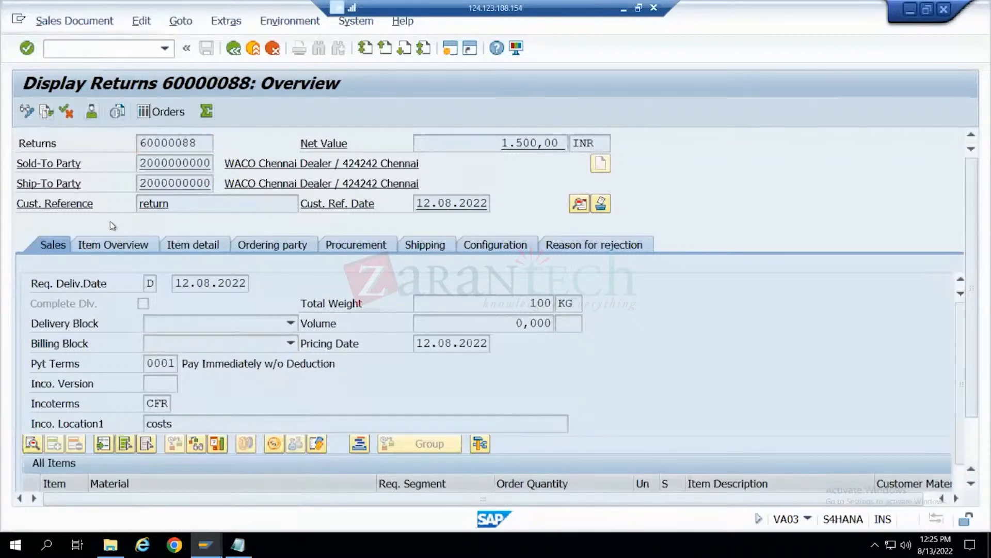
click(112, 226)
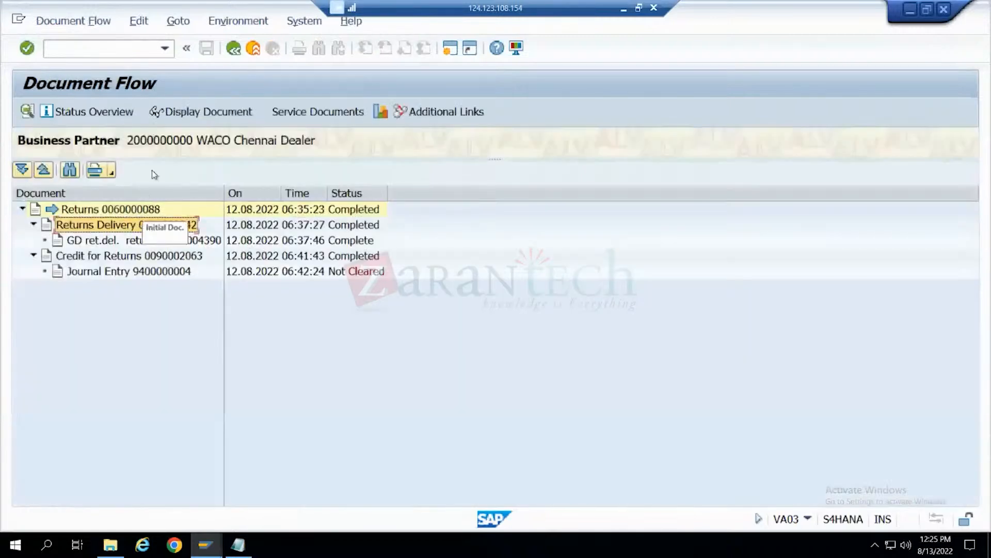
- Display the returns delivery from the document flow, and add the line "returns orfder - Va01 - RE" to the Notepad notes
click(174, 113)
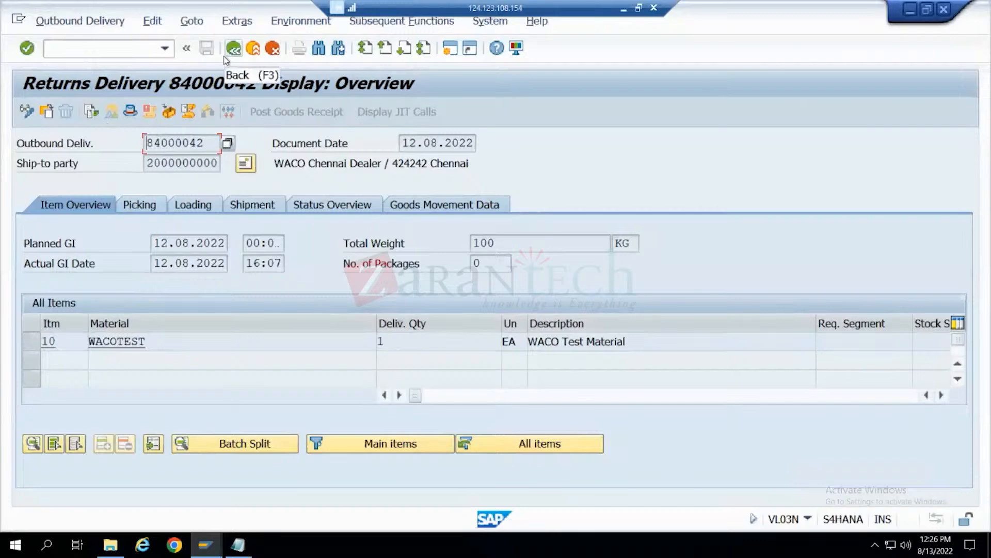
click(238, 545)
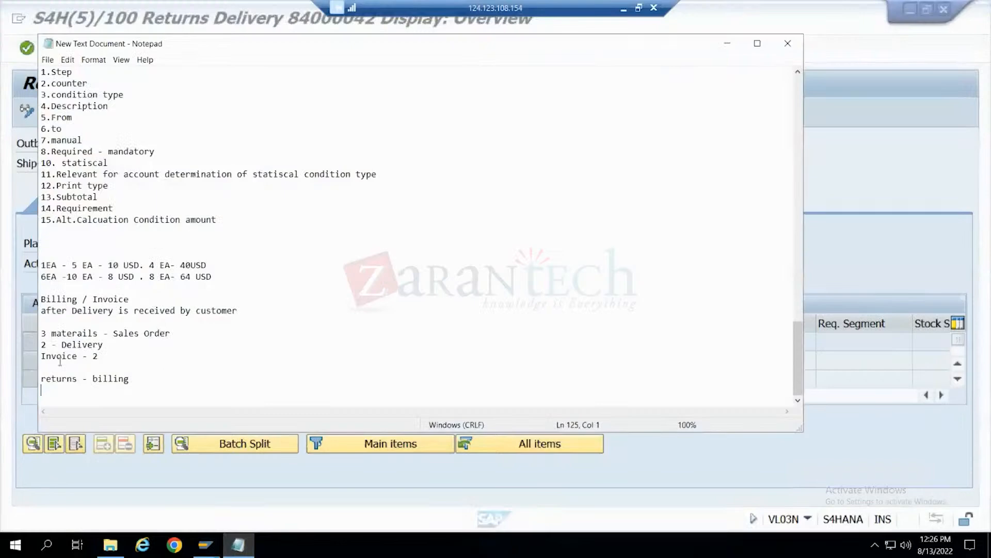
text(returns orfder - Va)
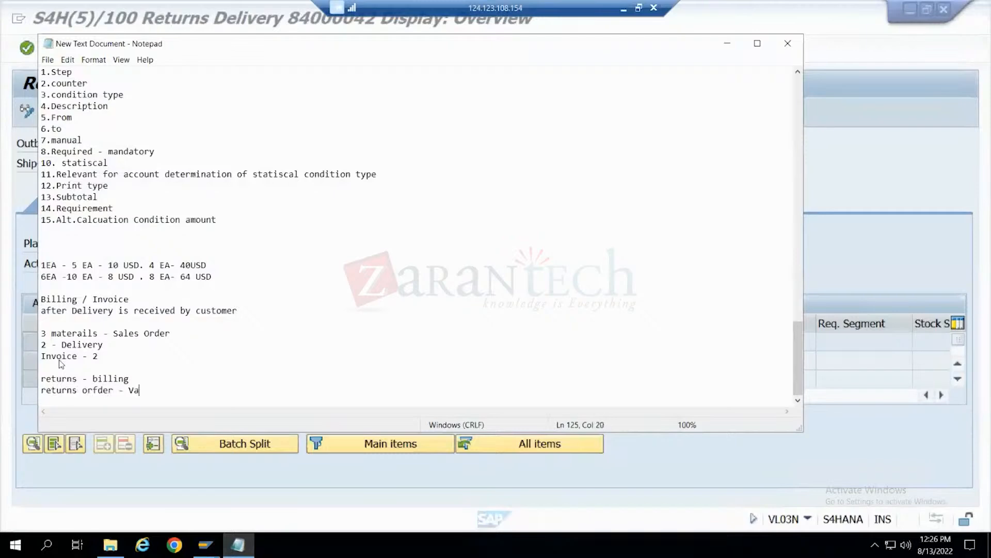
text(01 - RE)
key(Return)
- Start the next line of the notes with "Returns delivery - VL01n -"
text(Re)
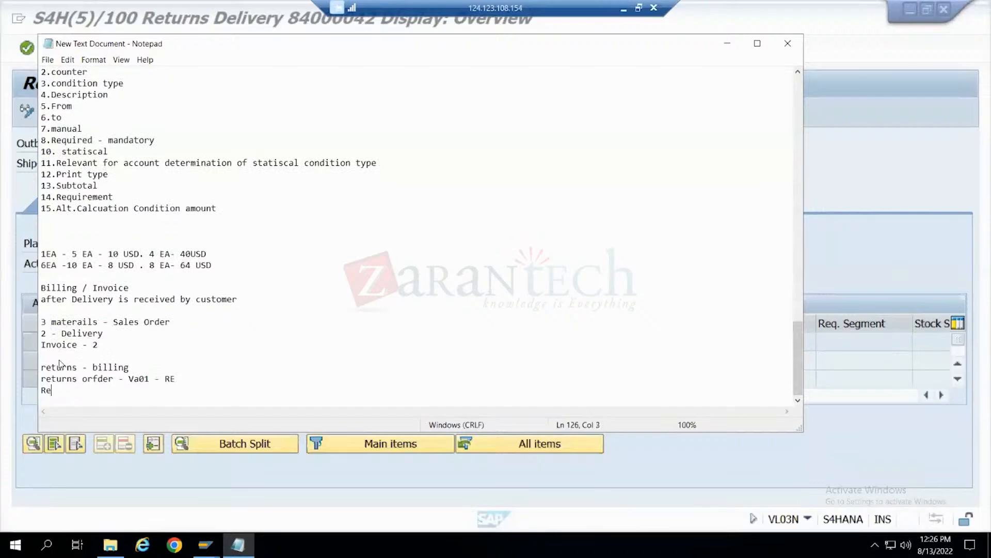
text(turns delivefy)
key(BackSpace)
key(BackSpace)
text(ry - VL0)
text(-)
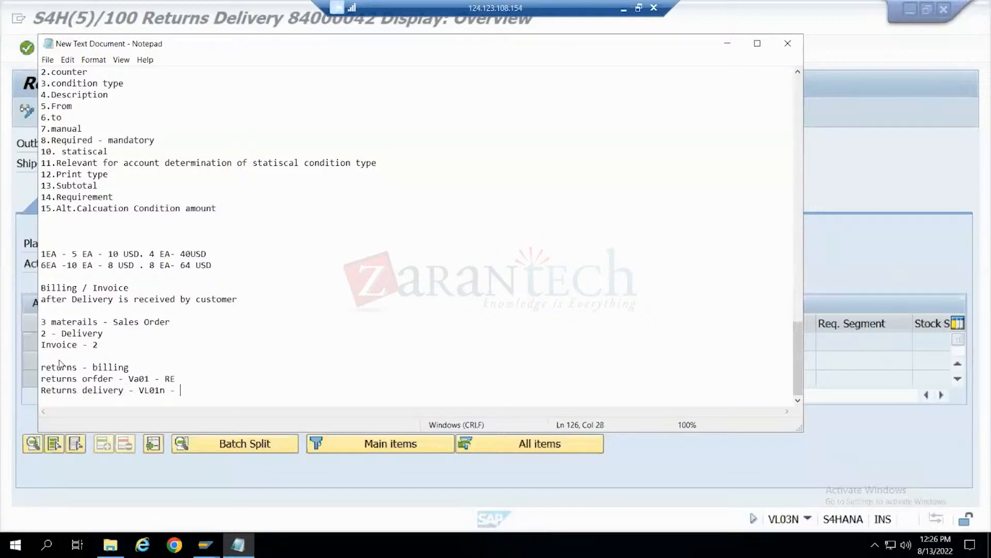
- Look up the delivery type in the returns delivery's header administration data, and complete the Notepad line with LR
click(190, 489)
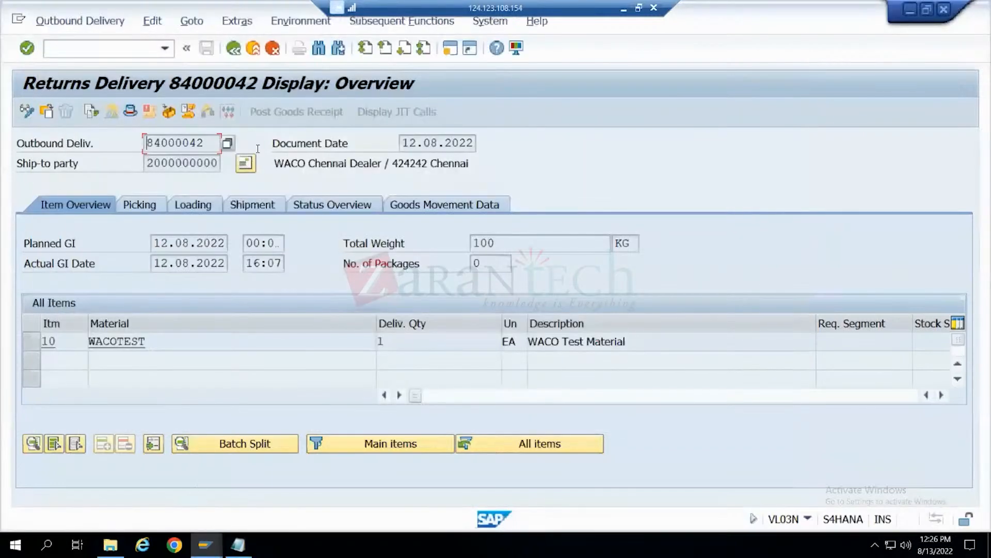
click(137, 112)
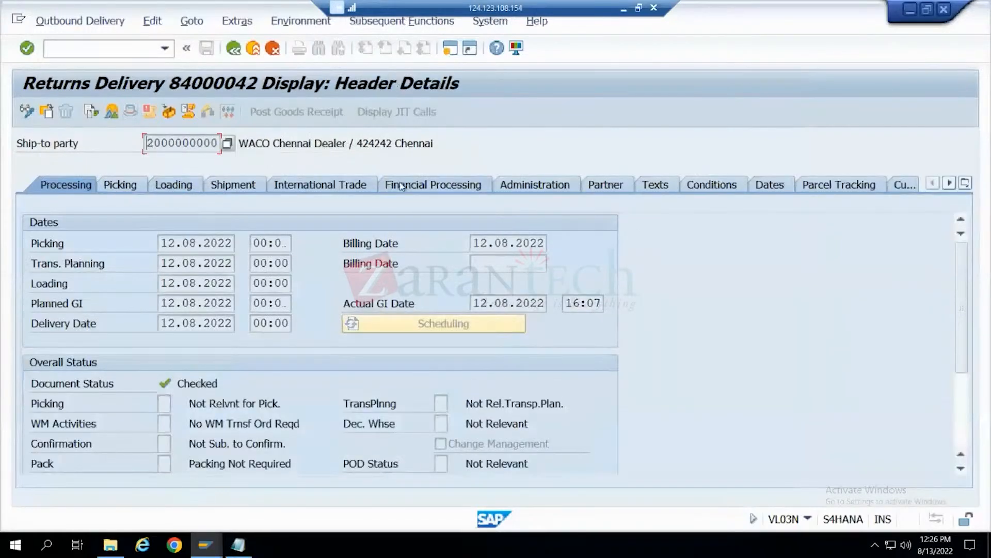
click(508, 184)
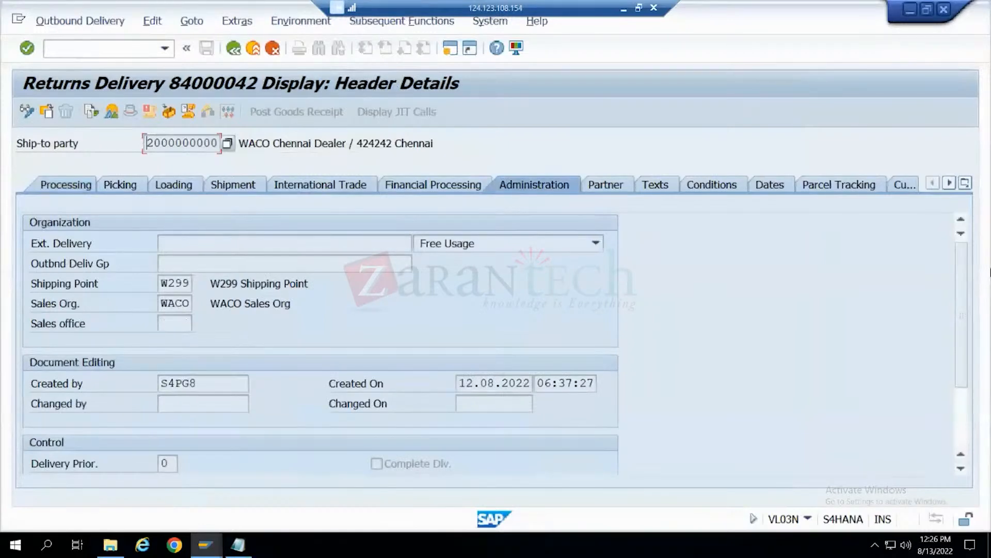
scroll(956, 387, down, 3)
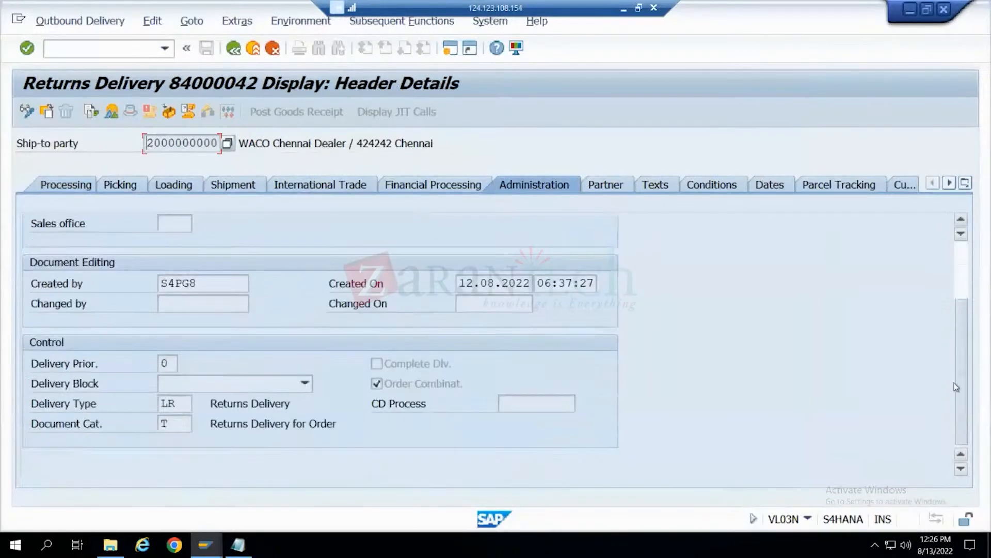
key(alt+Tab)
text(LR)
key(Return)
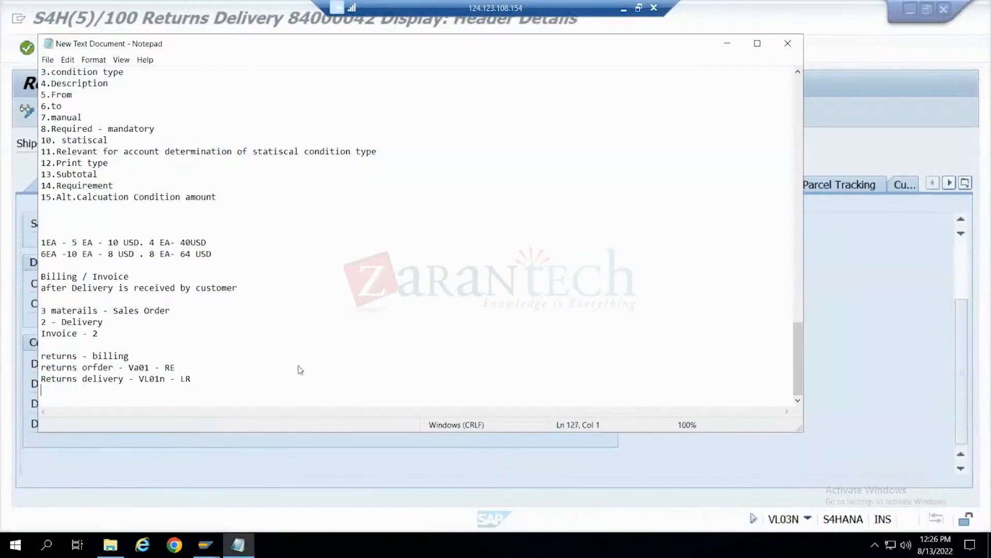
- Add "Credit memo - vf01 -" as a new line below the returns delivery note
text(Credit memo -)
text(Vf01 -)
- Back in SAP, examine the returns delivery's document flow and its goods movement document, and return to the returns order's document flow
key(alt+Tab)
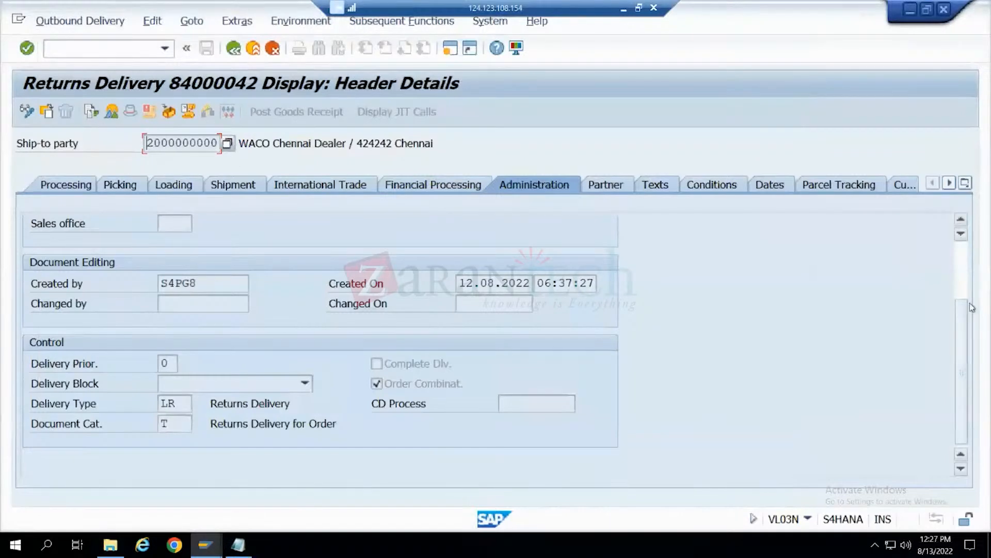
click(965, 264)
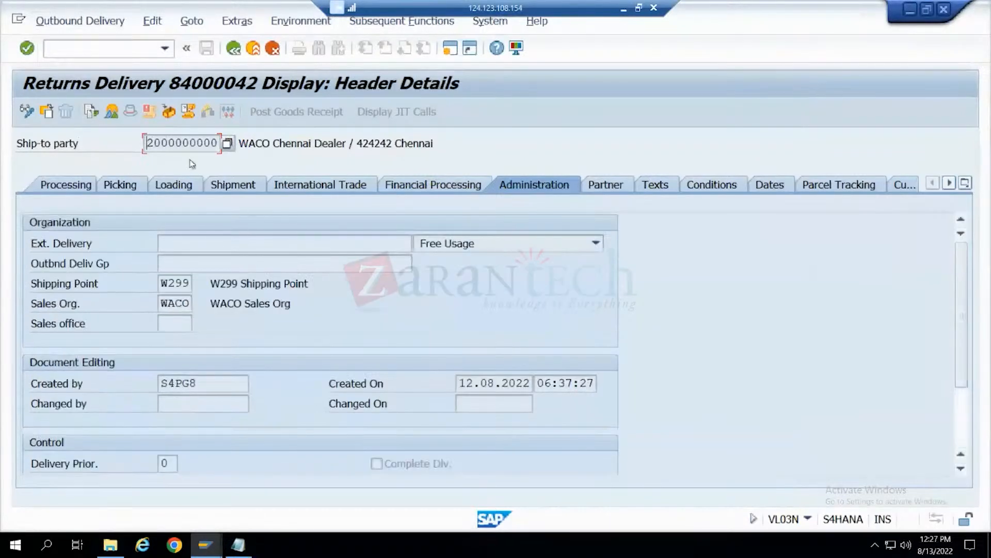
click(234, 48)
click(91, 114)
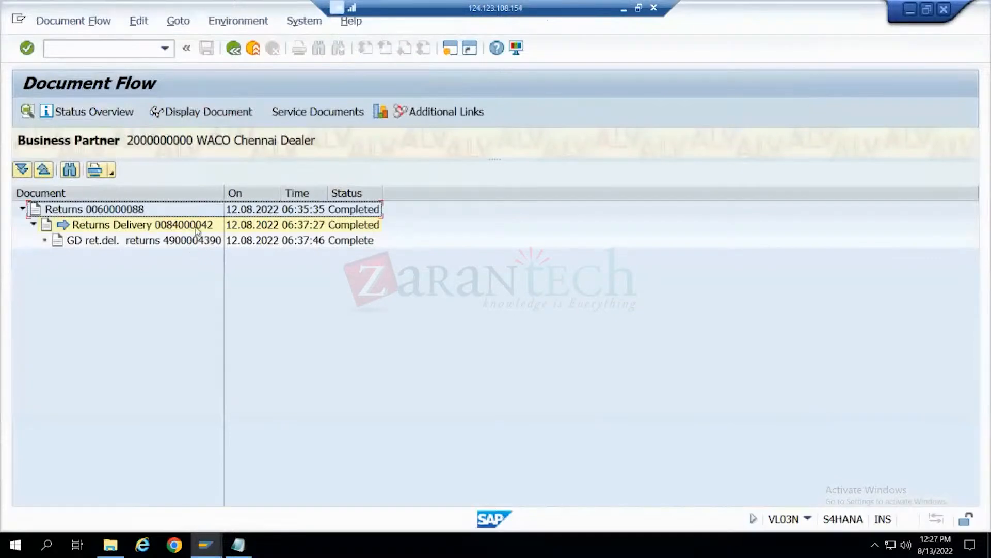
click(196, 241)
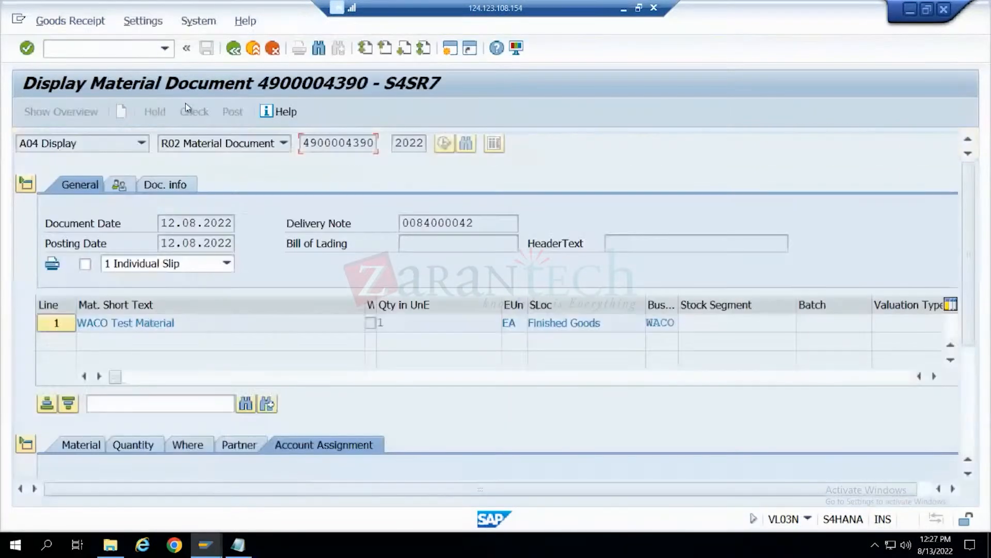
click(233, 49)
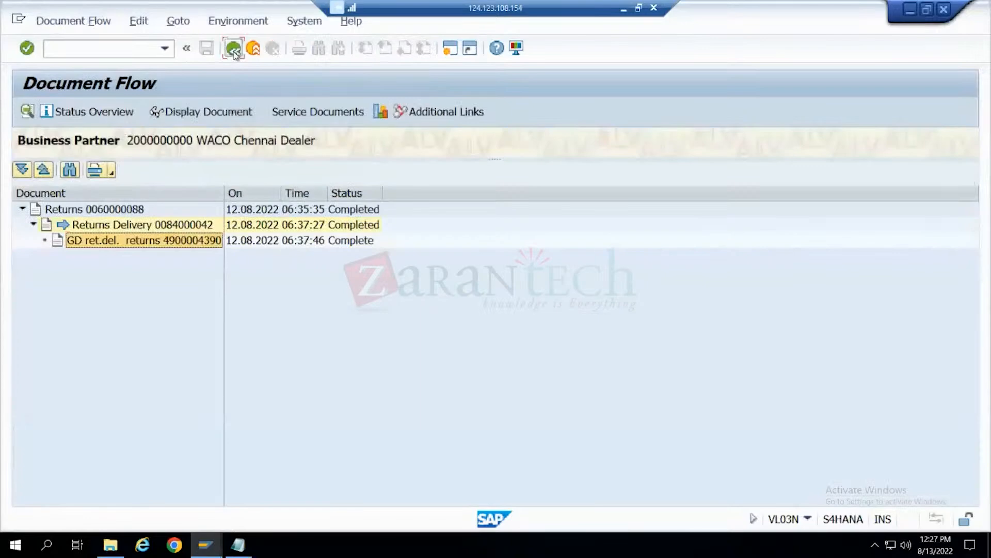
click(234, 49)
click(233, 49)
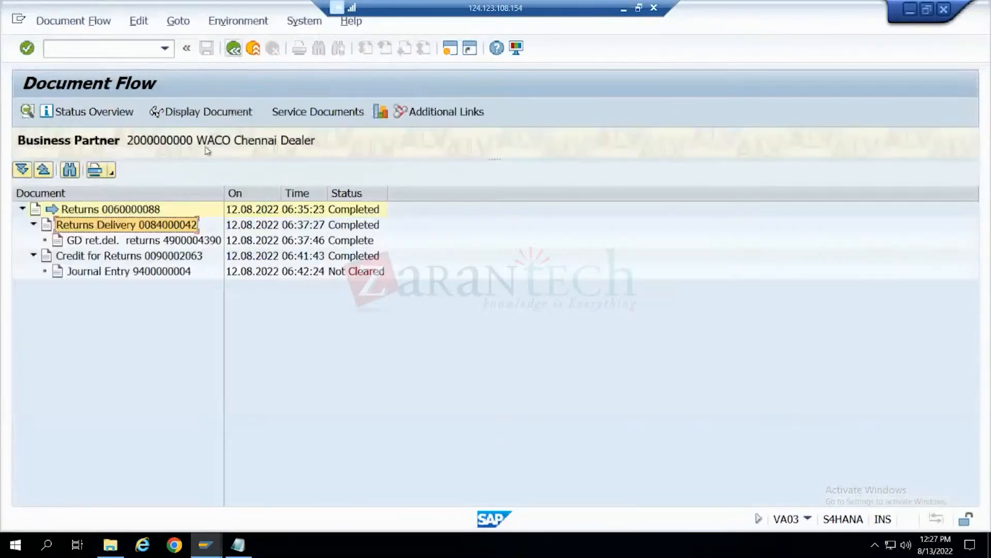
- Display the credit for returns to check its billing type, then complete the Notepad credit memo line with RE and highlight it
click(173, 260)
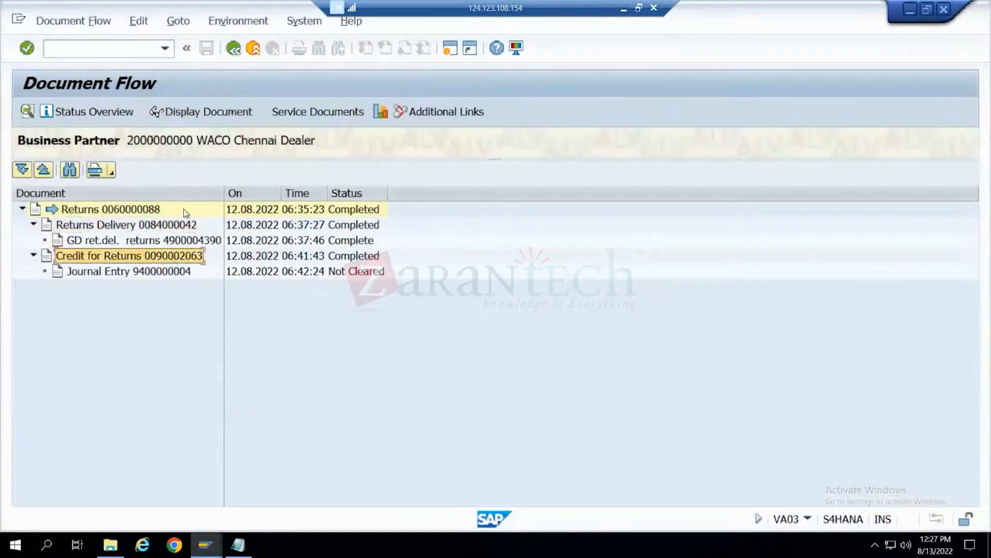
click(209, 114)
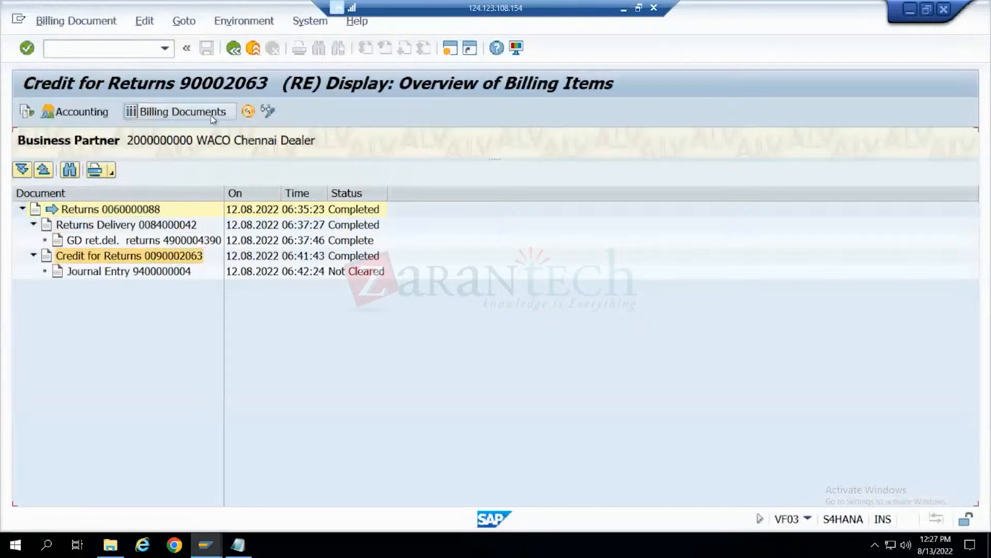
key(alt+Tab)
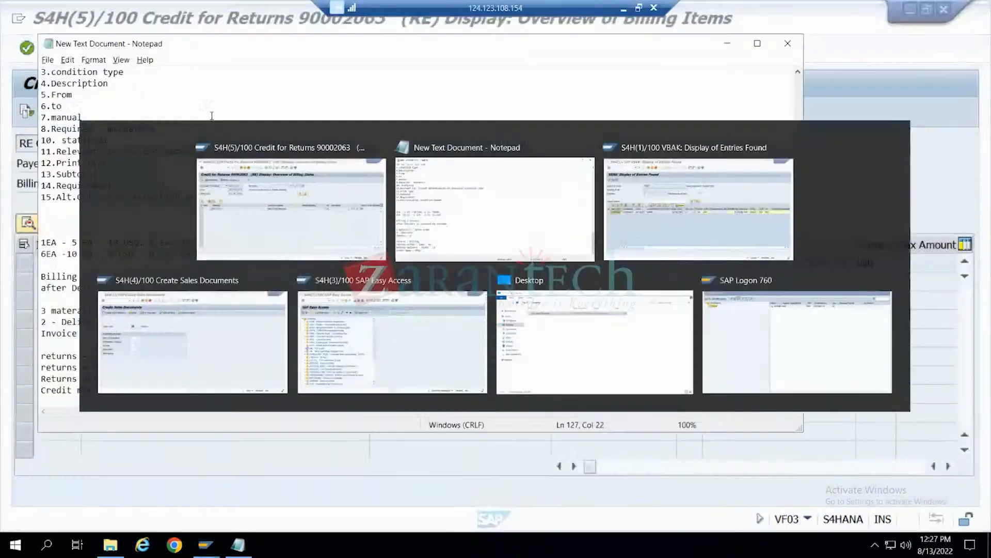
text(RE)
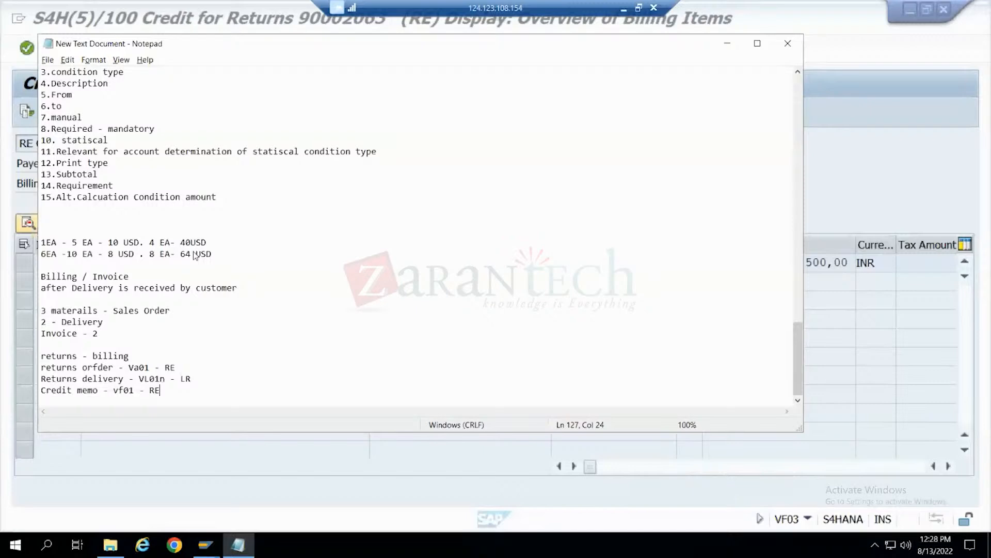
drag(175, 390, 9, 386)
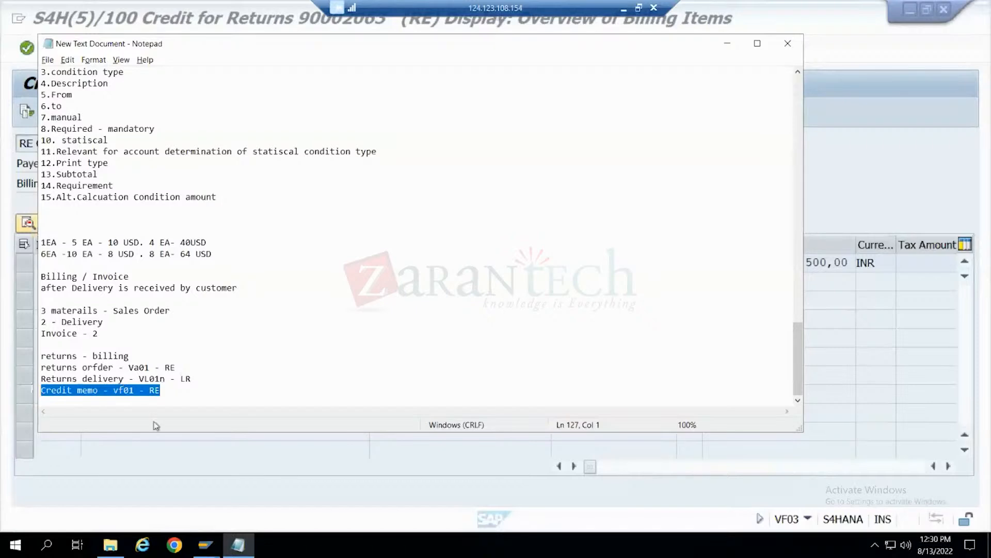
- Highlight parts of the Notepad credit memo line, return to SAP and display the accounting document of the credit for returns
drag(114, 391, 160, 391)
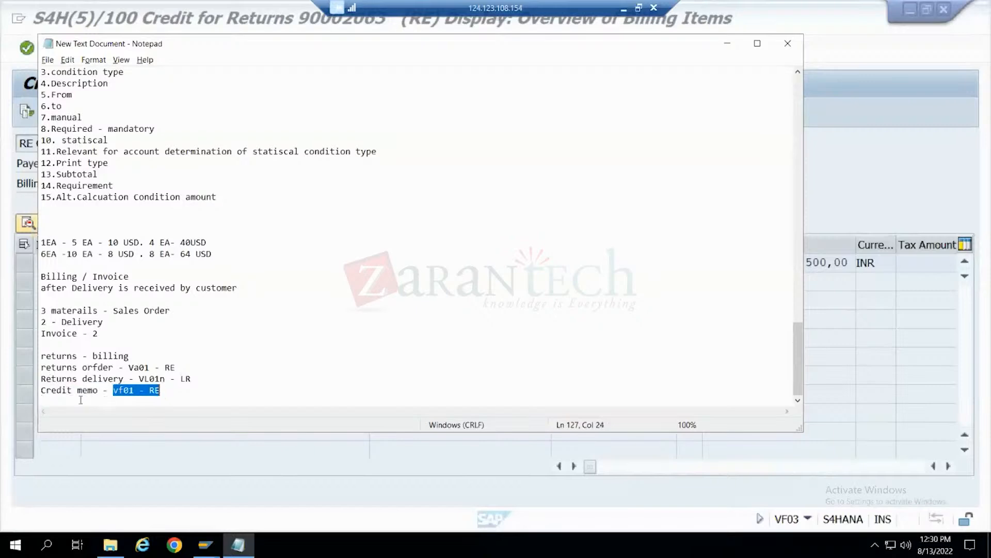
drag(40, 390, 63, 387)
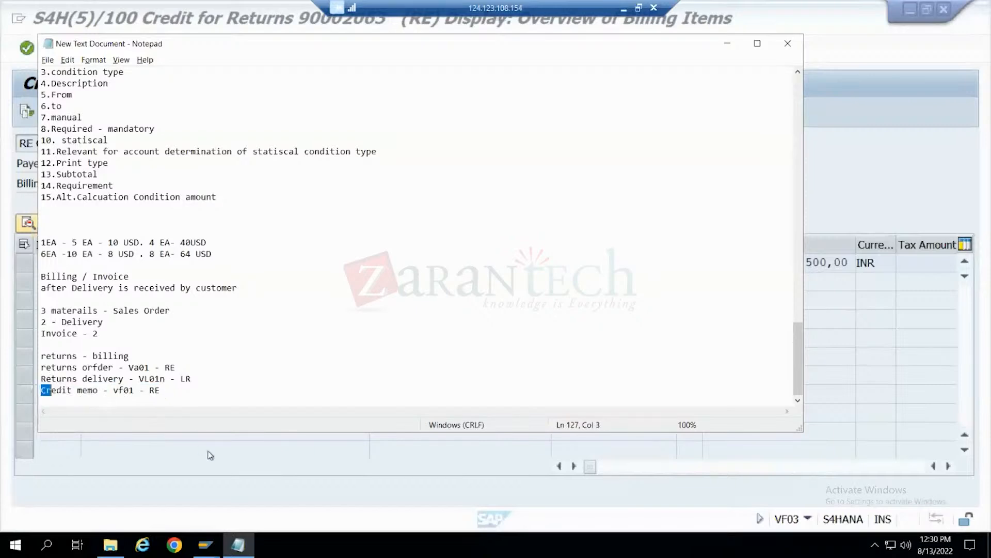
click(246, 462)
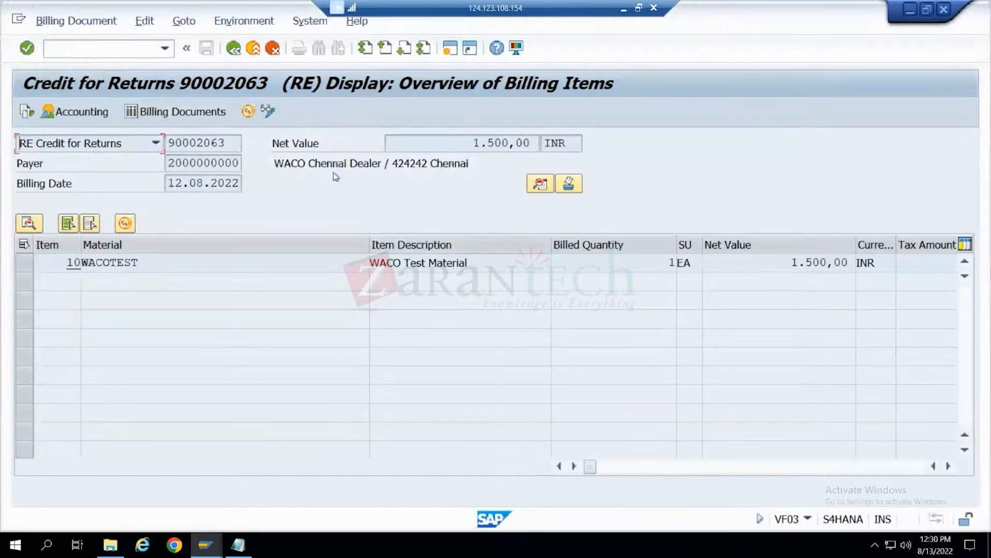
click(476, 143)
click(75, 111)
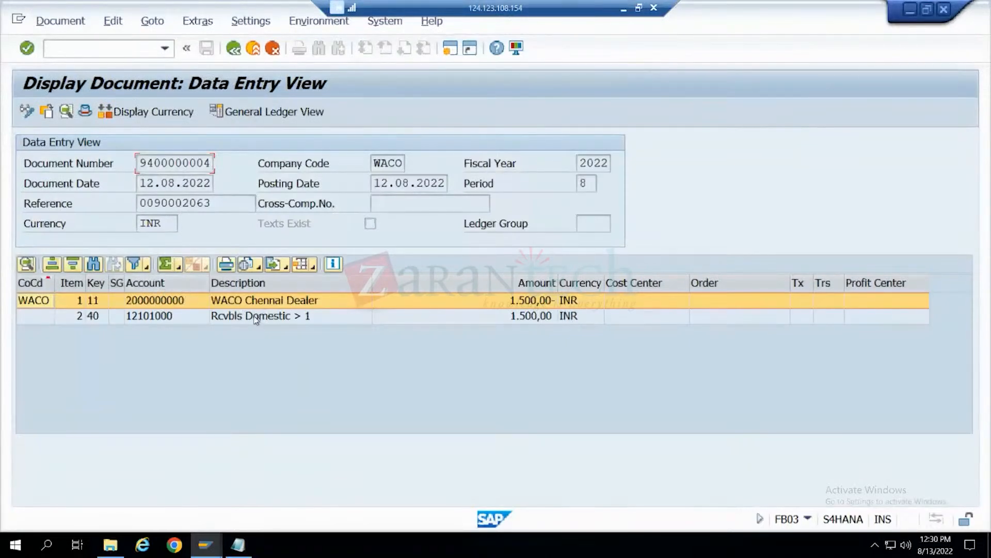
click(293, 316)
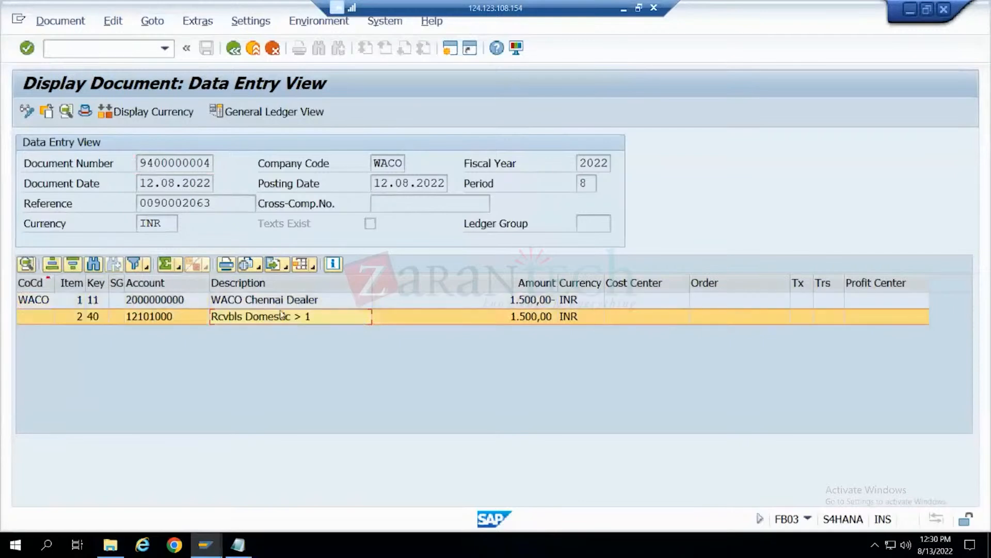
- Look up the meaning of the Rcvbls Domestic line's posting key 40 in the list of posting keys
click(100, 319)
click(105, 319)
scroll(105, 320, down, 15)
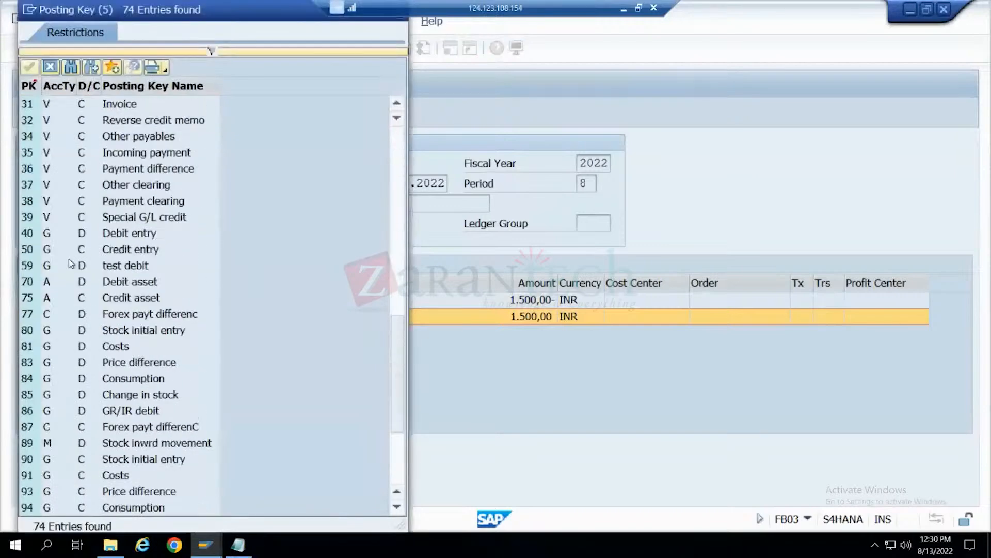
scroll(49, 361, down, 2)
scroll(45, 364, up, 5)
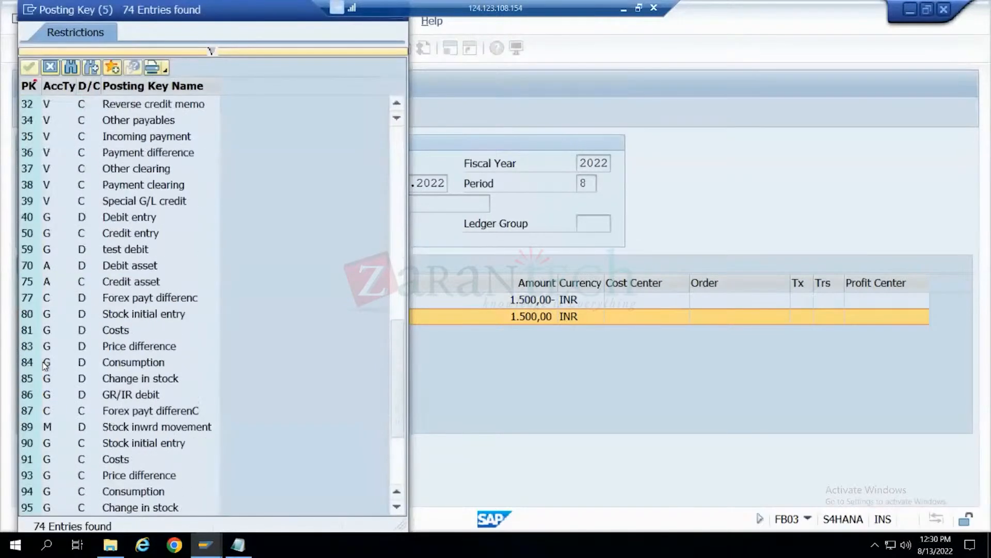
scroll(45, 365, up, 1)
click(41, 410)
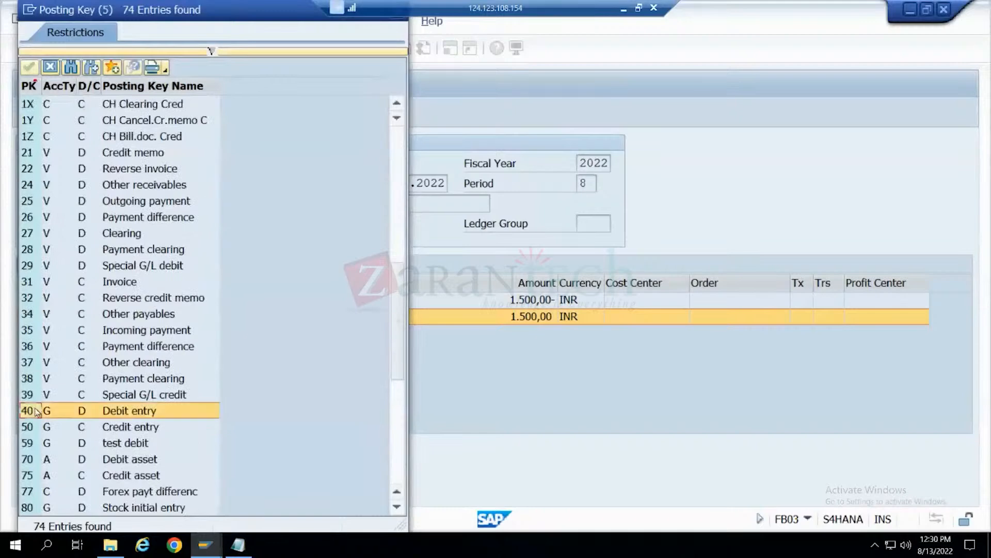
- Place the posting key list beside the accounting entries, look up posting key 11, and close the list
drag(231, 10, 820, 6)
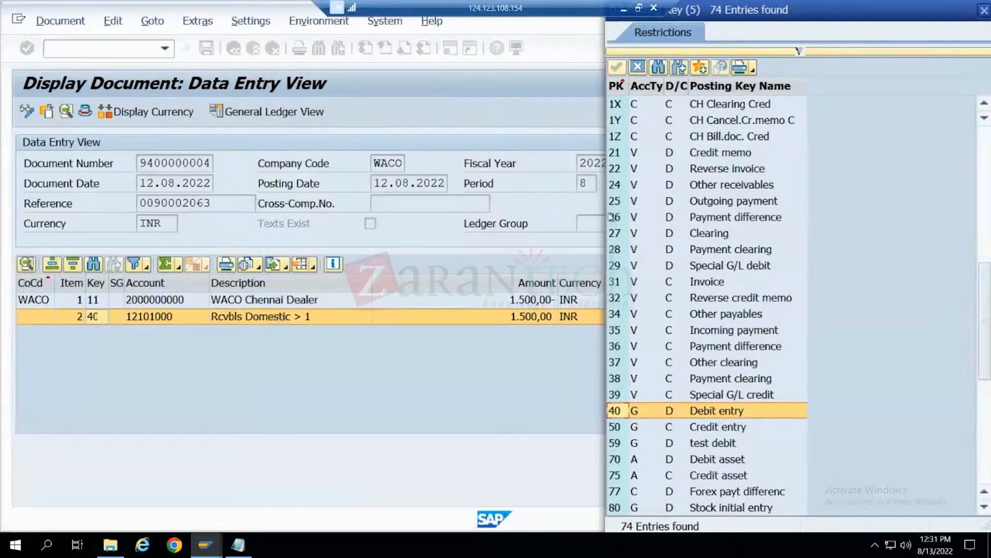
scroll(641, 195, up, 1)
scroll(640, 195, up, 3)
scroll(640, 195, down, 4)
scroll(640, 195, down, 4)
scroll(640, 195, up, 11)
scroll(640, 195, up, 3)
click(624, 366)
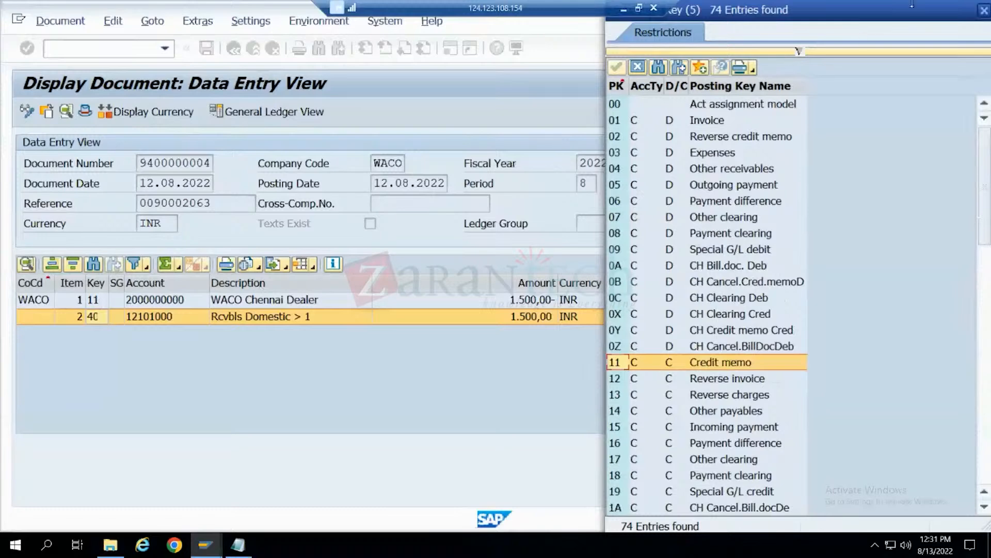
drag(908, 17, 775, 119)
click(852, 113)
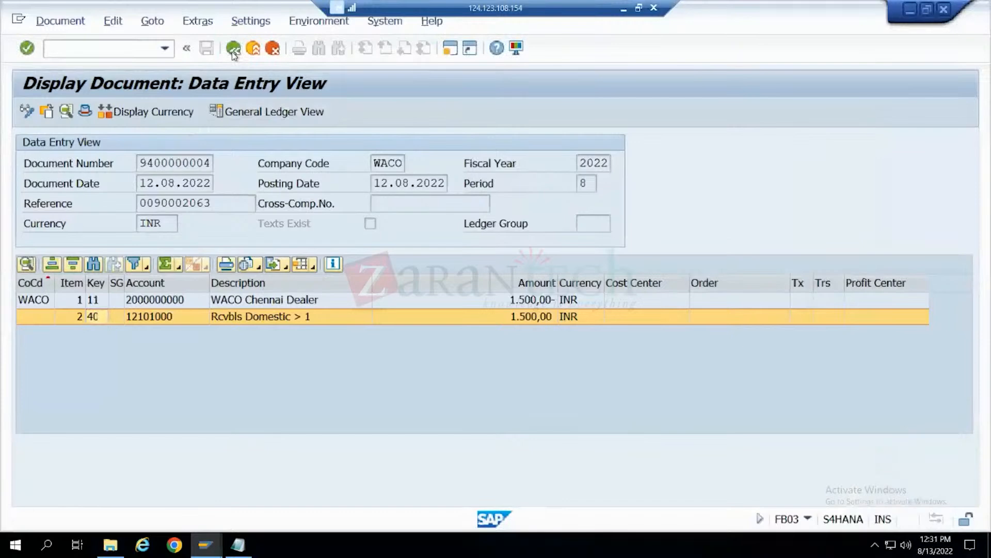
- Return to the credit for returns, and highlight the returns process notes and the returns delivery line in Notepad
click(232, 51)
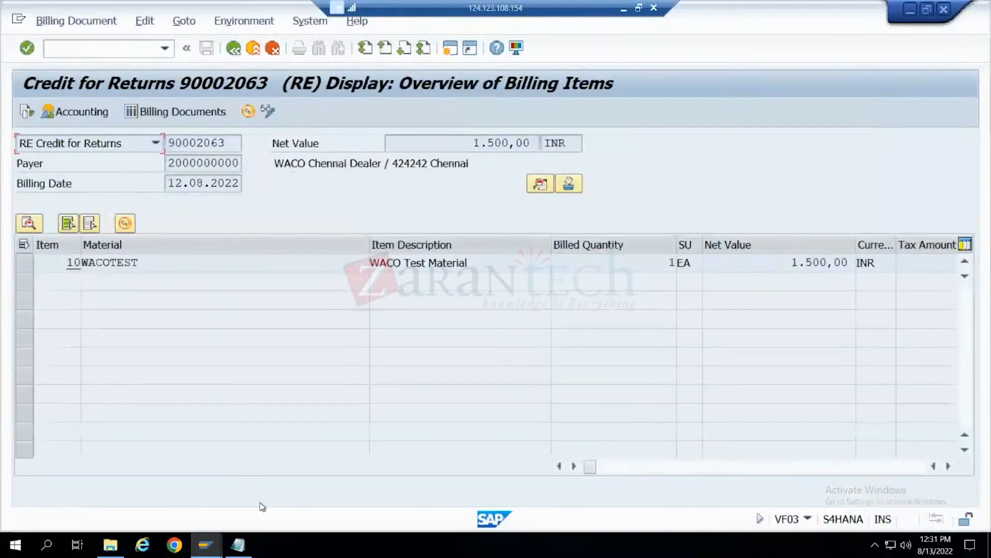
click(238, 545)
drag(191, 390, 40, 356)
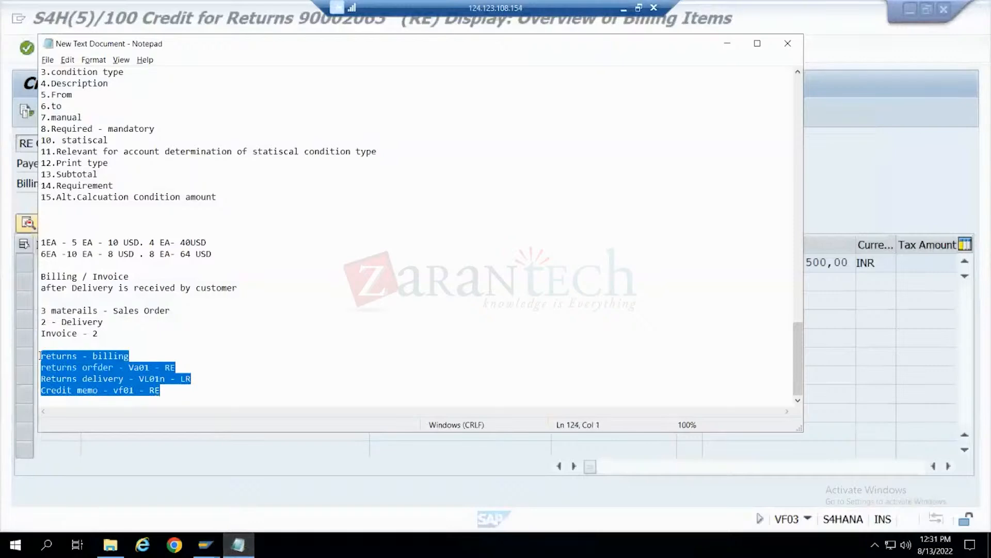
drag(201, 379, 57, 380)
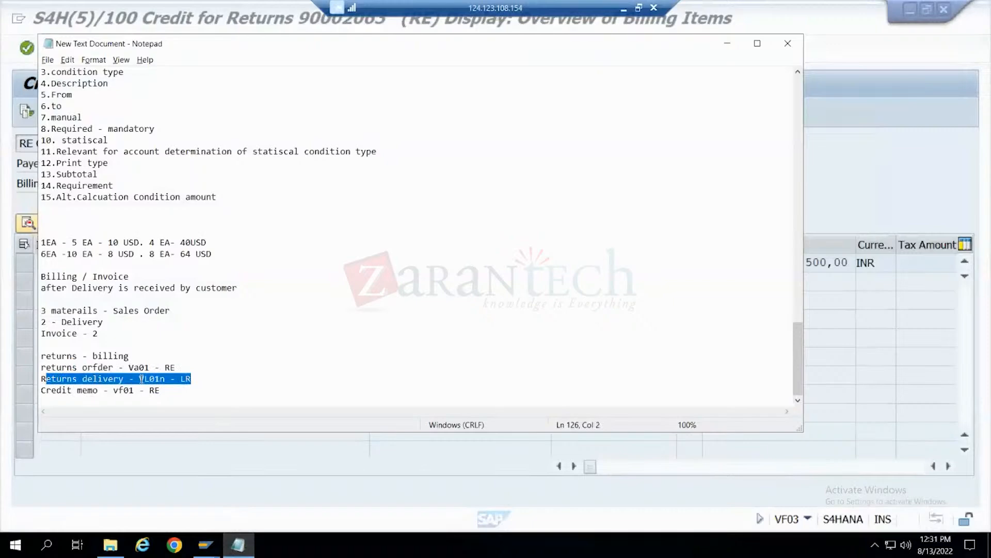
click(195, 379)
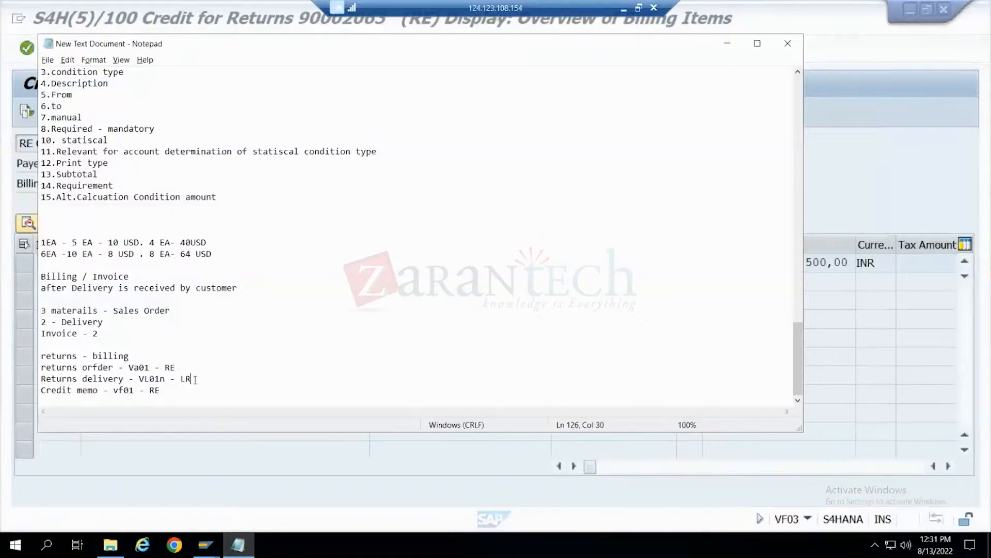
drag(191, 379, 170, 379)
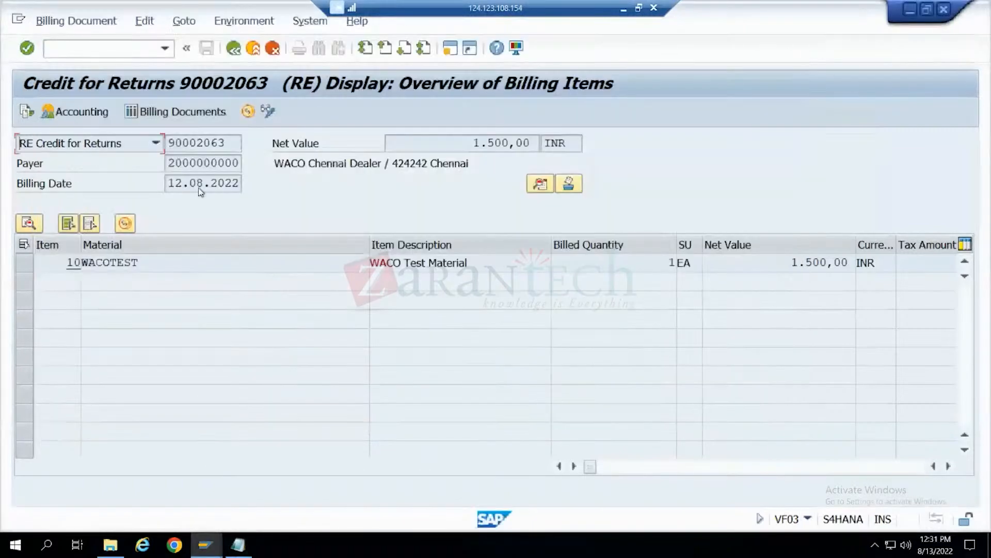
- Back in SAP, display the returns delivery from the document flow and examine the delivery type in its header administration data
click(208, 457)
click(234, 48)
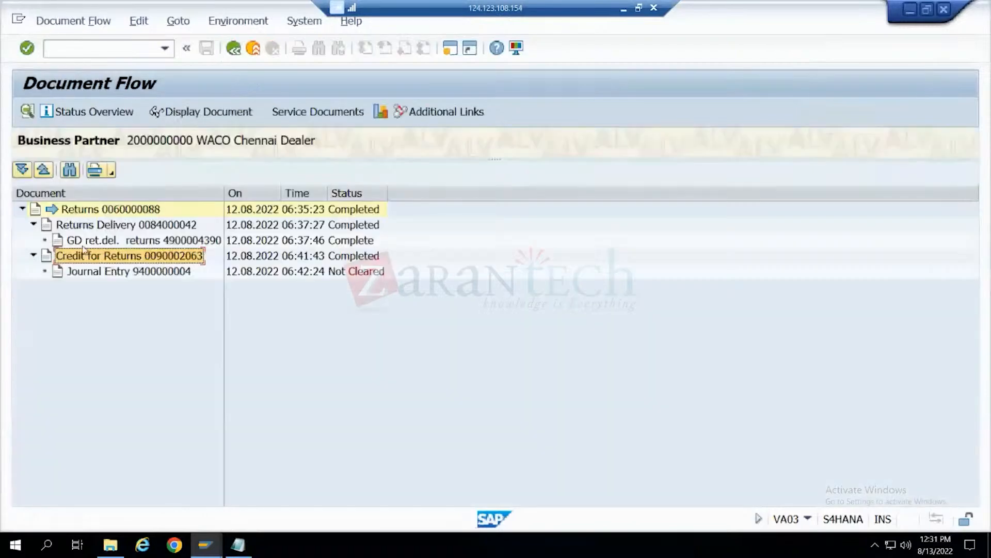
click(99, 225)
click(220, 111)
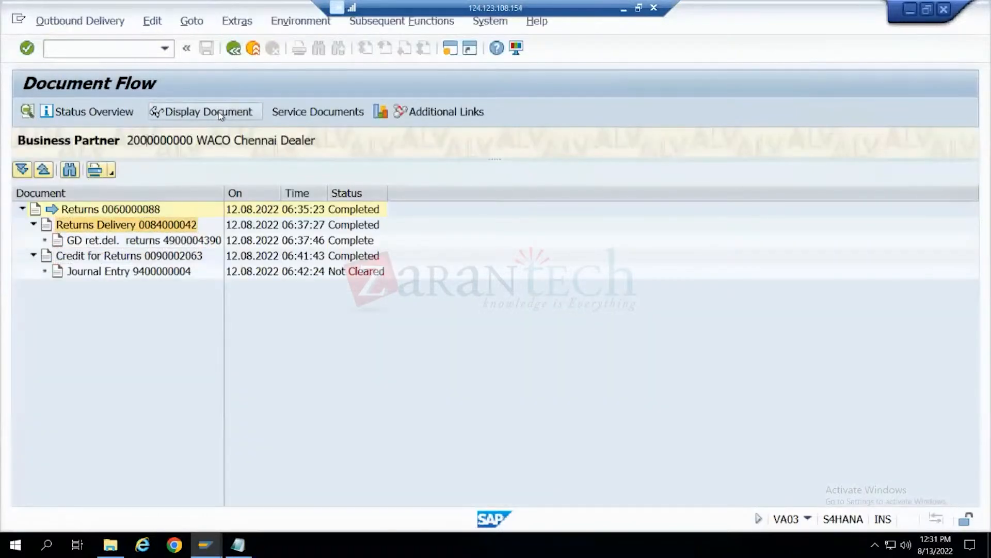
click(130, 112)
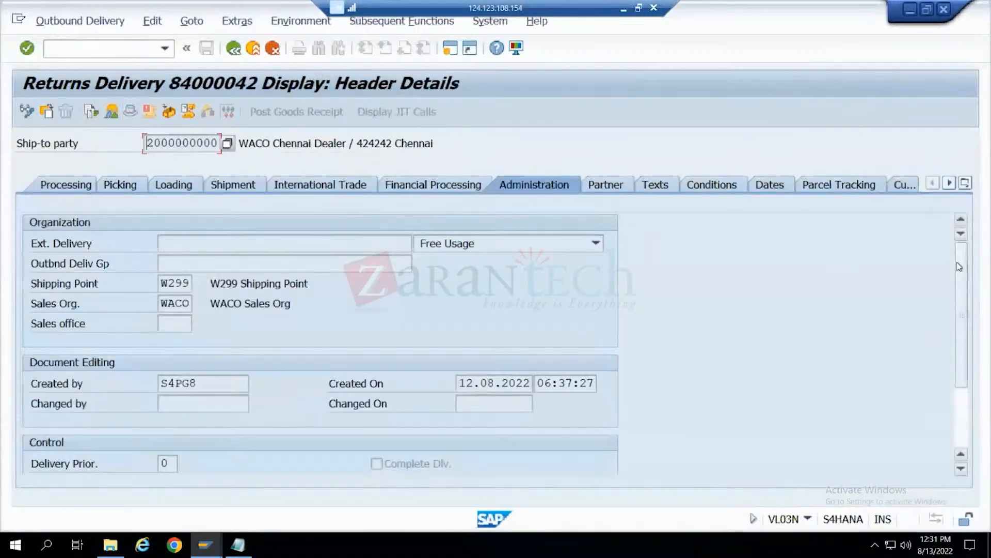
scroll(958, 355, down, 1)
scroll(956, 351, down, 3)
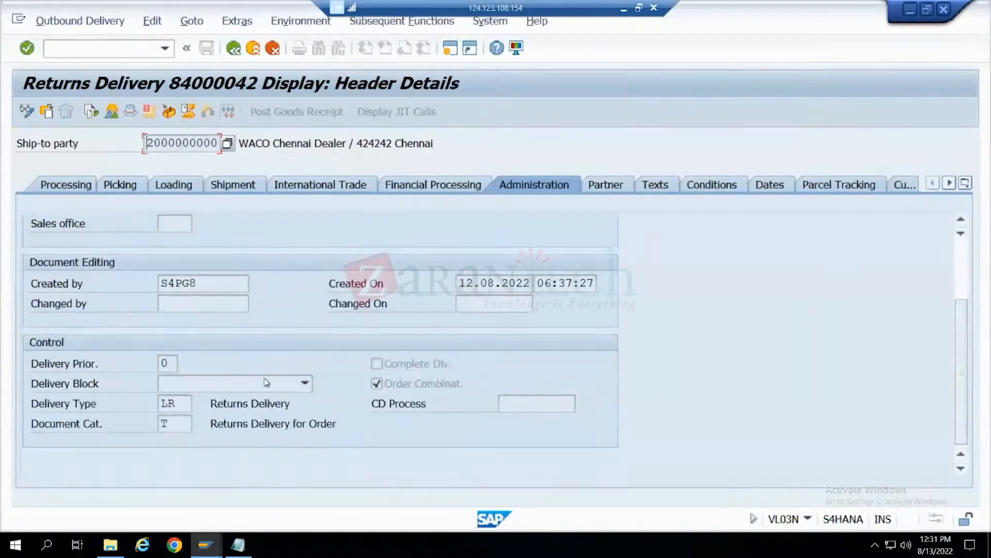
drag(182, 408, 160, 399)
click(160, 400)
click(212, 404)
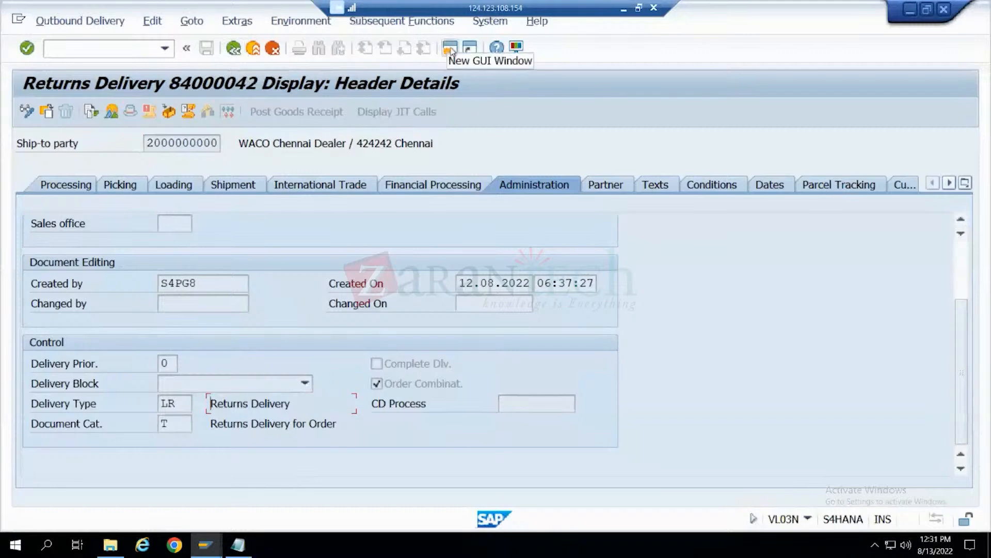
click(183, 401)
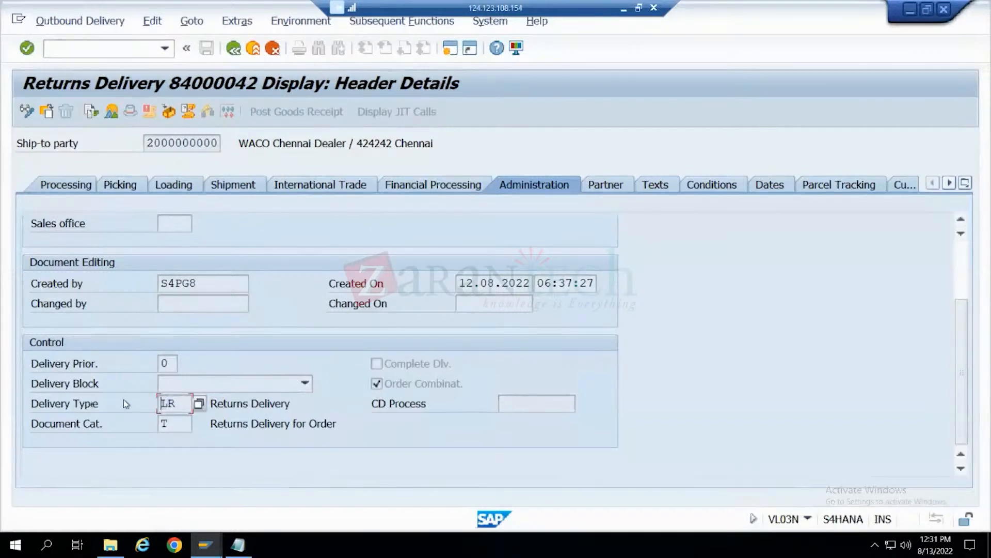
- Highlight the returns delivery line in Notepad, and go back to the returns delivery overview in SAP
click(239, 546)
drag(62, 378, 149, 374)
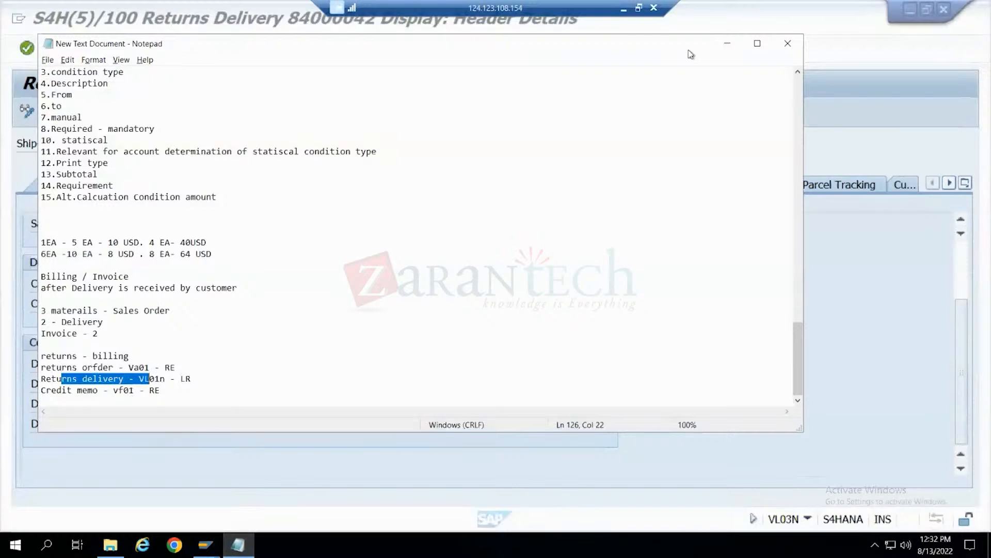
click(727, 44)
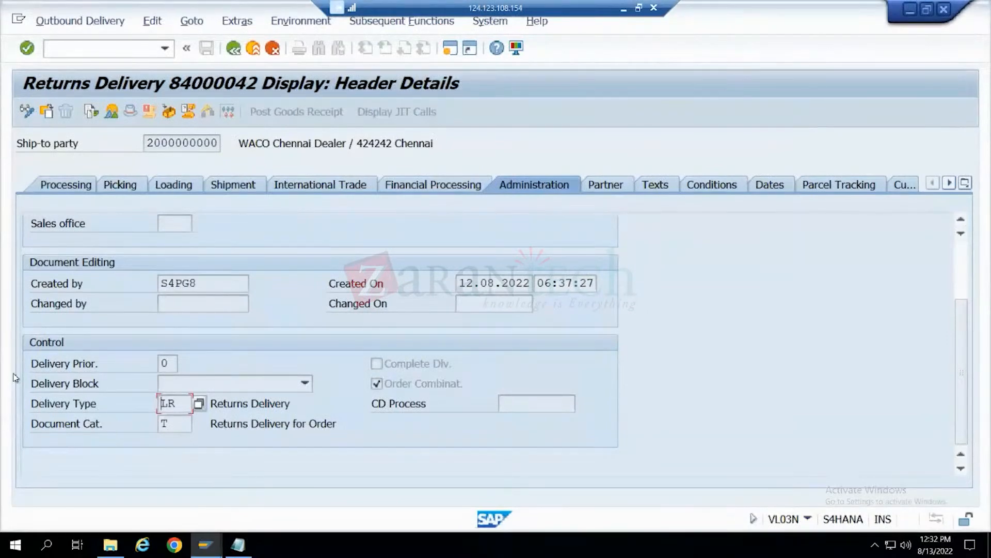
click(237, 50)
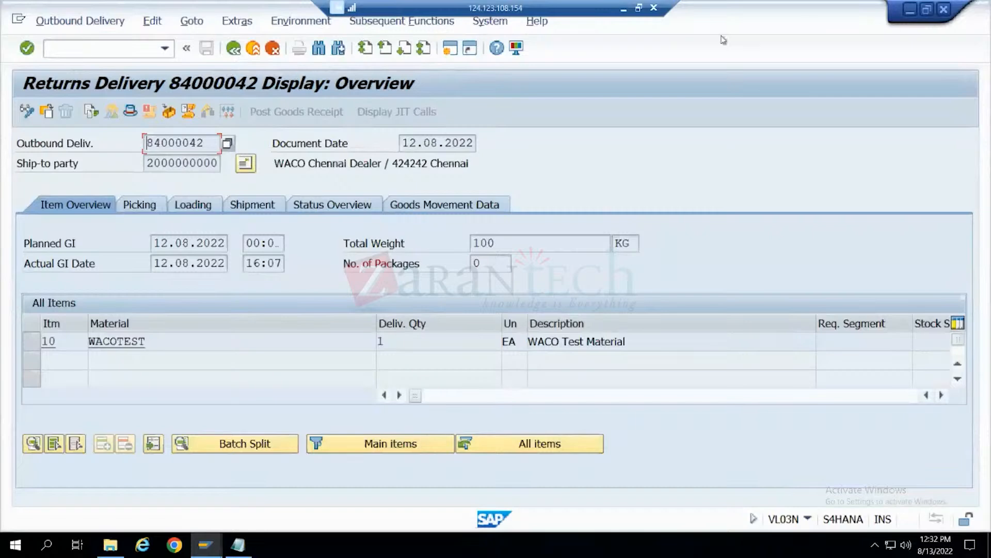
- Start creating a sales order in a new session with VA01, using order type RE
click(453, 54)
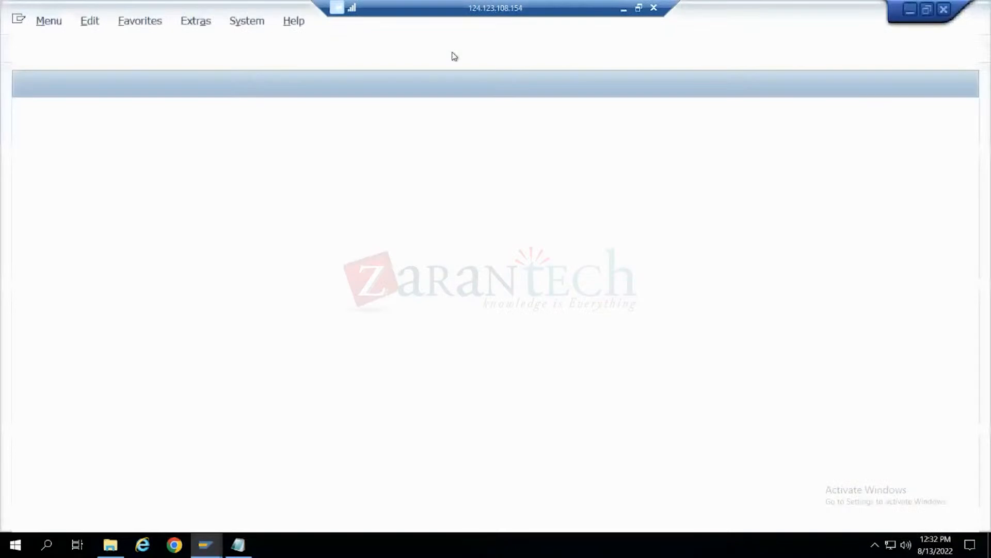
text(va01)
key(Return)
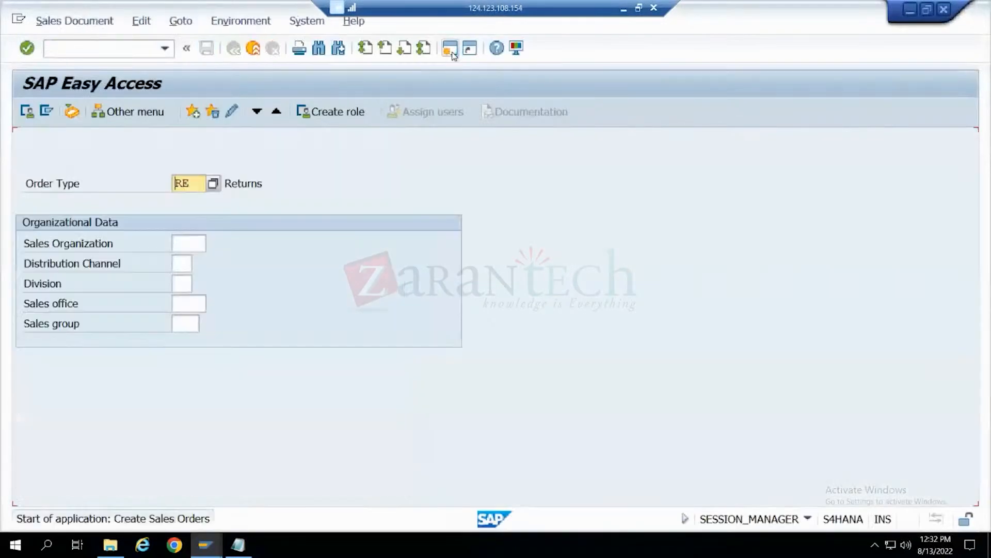
key(Return)
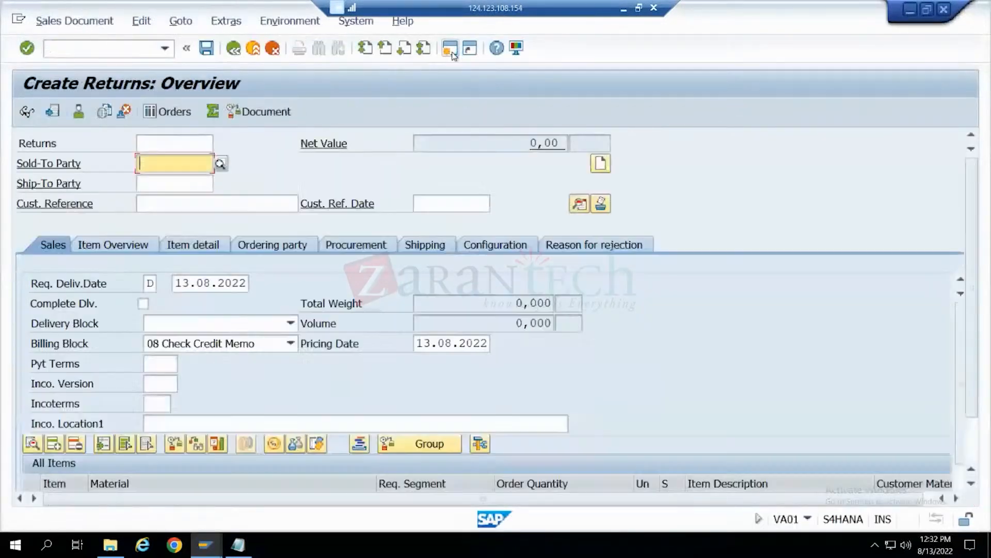
- Copy the sold-to party from the existing returns order into the new returns order and confirm it
key(alt+Tab)
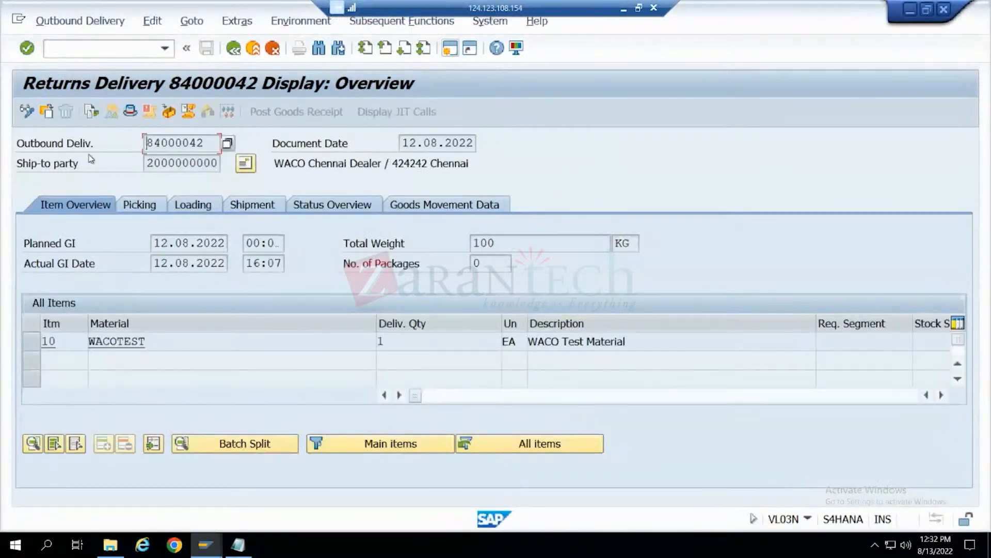
click(95, 118)
click(129, 209)
click(181, 111)
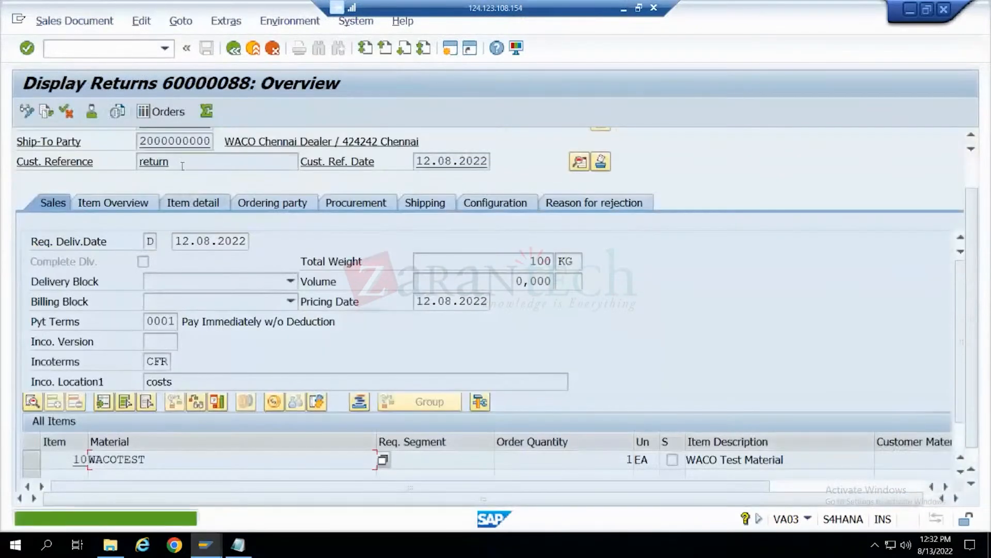
scroll(185, 191, up, 1)
click(141, 150)
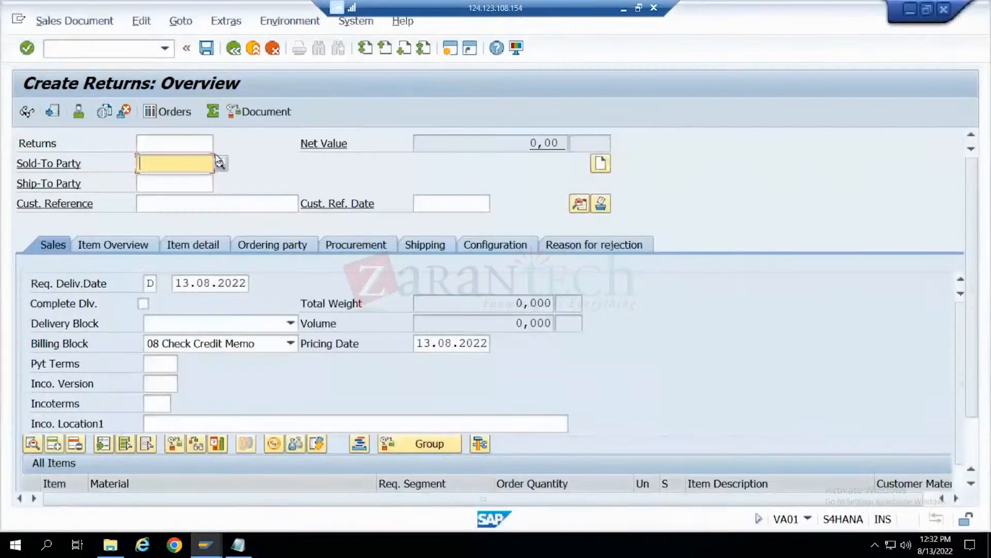
key(ctrl+v)
key(Return)
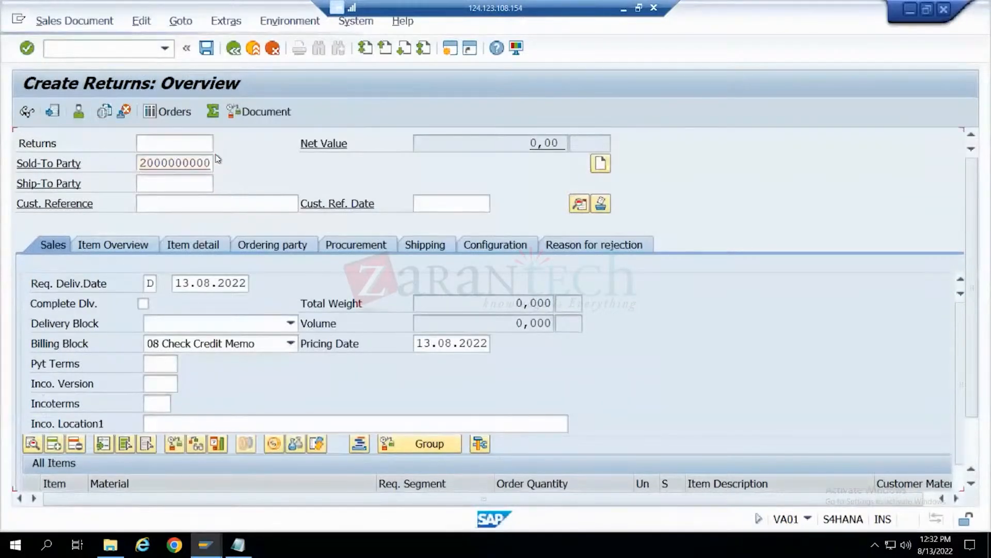
key(Return)
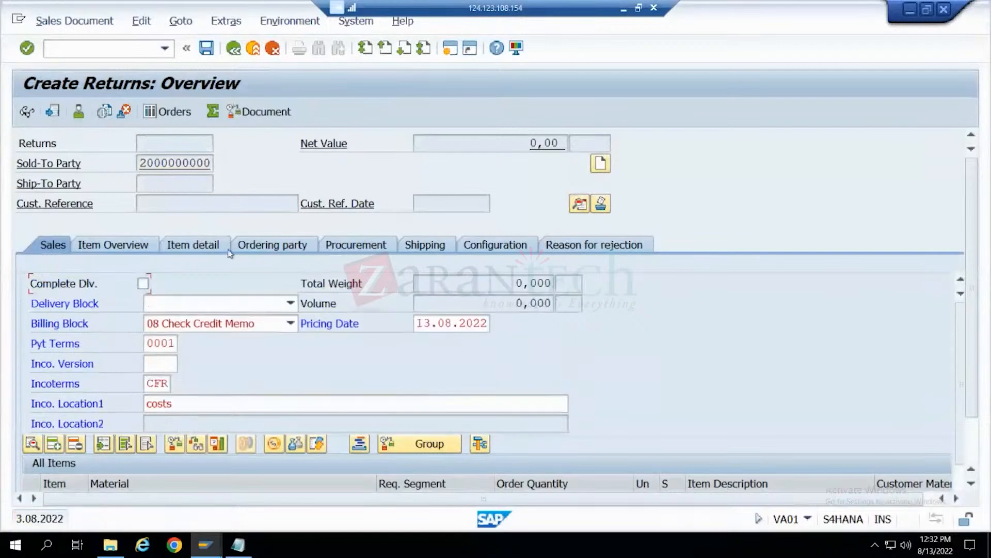
key(Return)
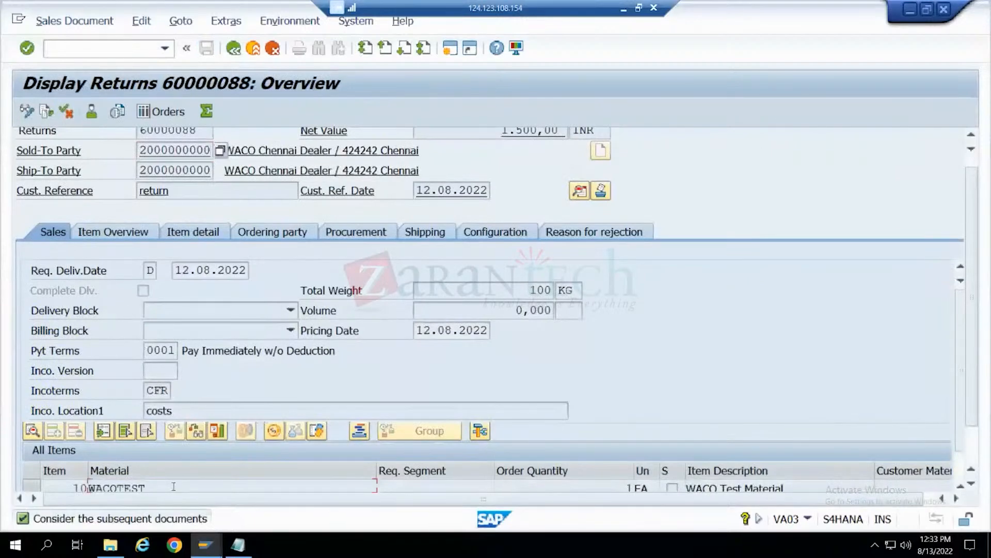
- Copy material WACOTEST from the existing returns order into the new one and enter it with order quantity 1
drag(174, 486, 89, 483)
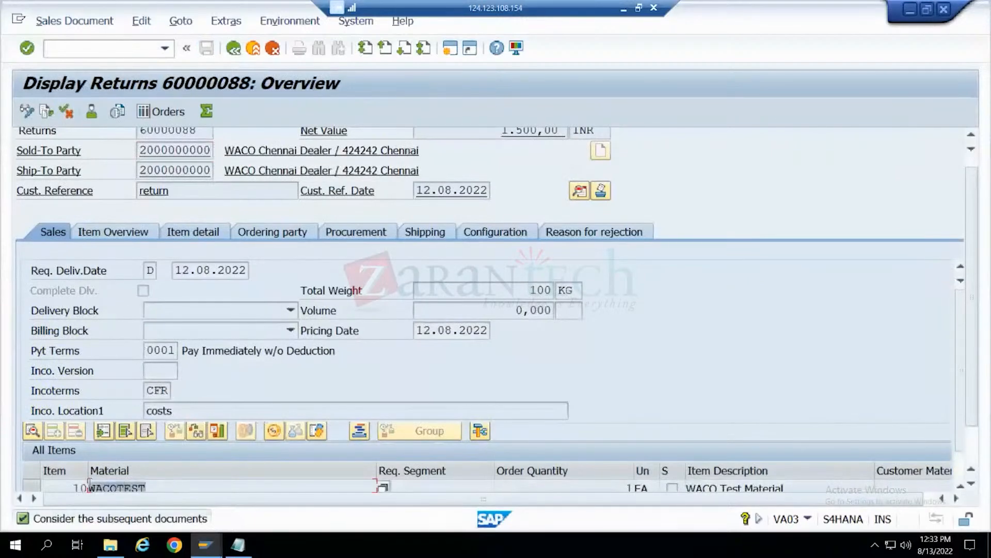
key(ctrl+c)
key(alt+Tab)
key(ctrl+v)
key(Tab)
text(1)
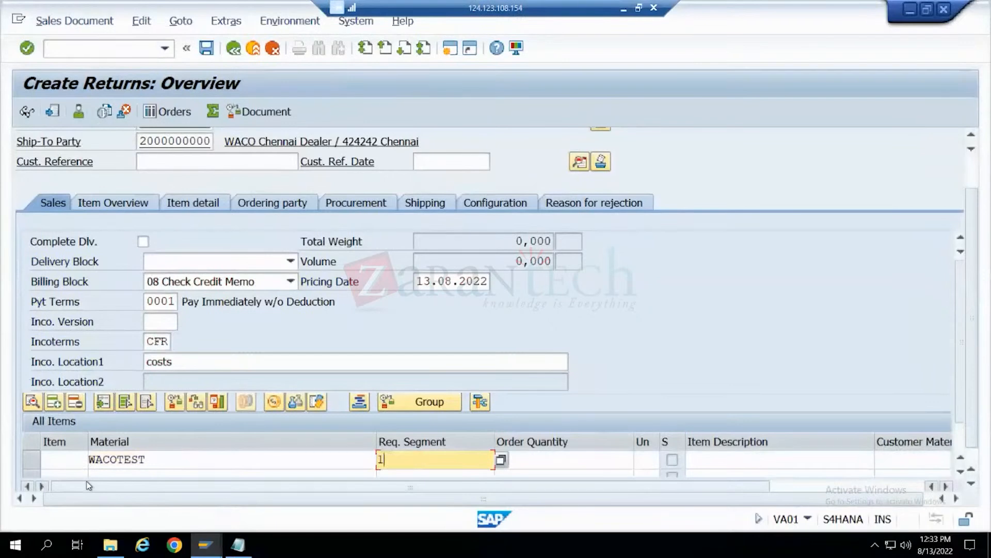
key(Tab)
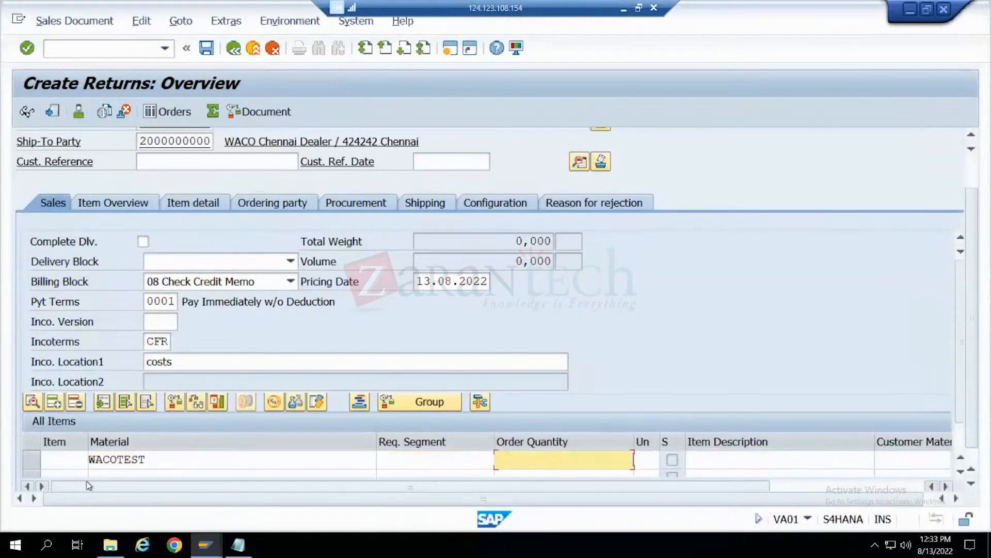
text(1)
key(Return)
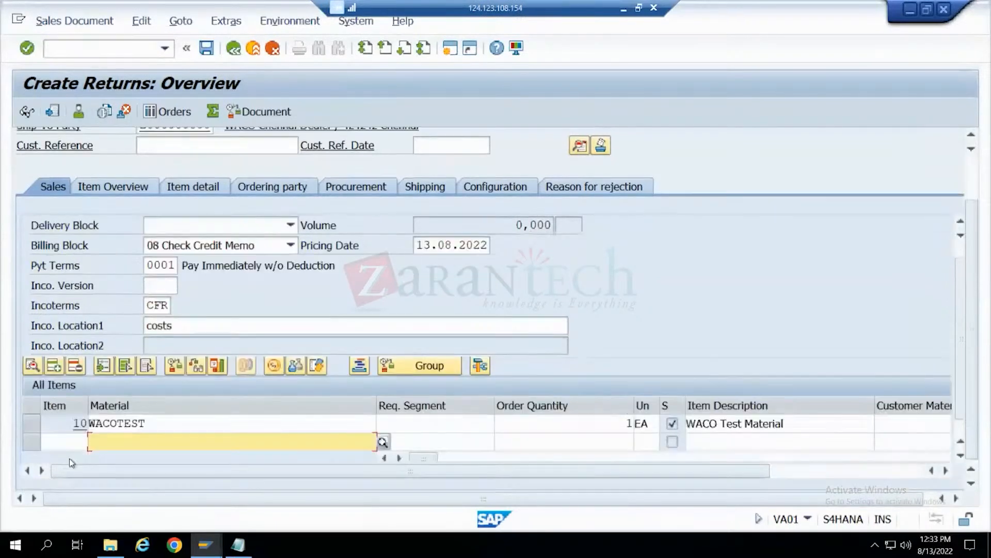
- Review the new returns order's sales data, then save it and choose to edit the incomplete document
scroll(264, 281, up, 2)
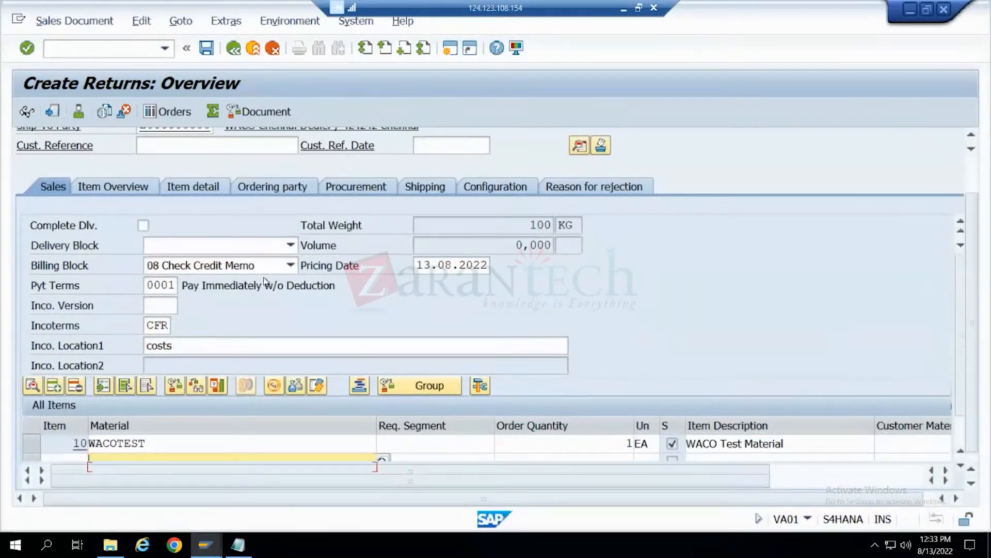
scroll(265, 281, up, 2)
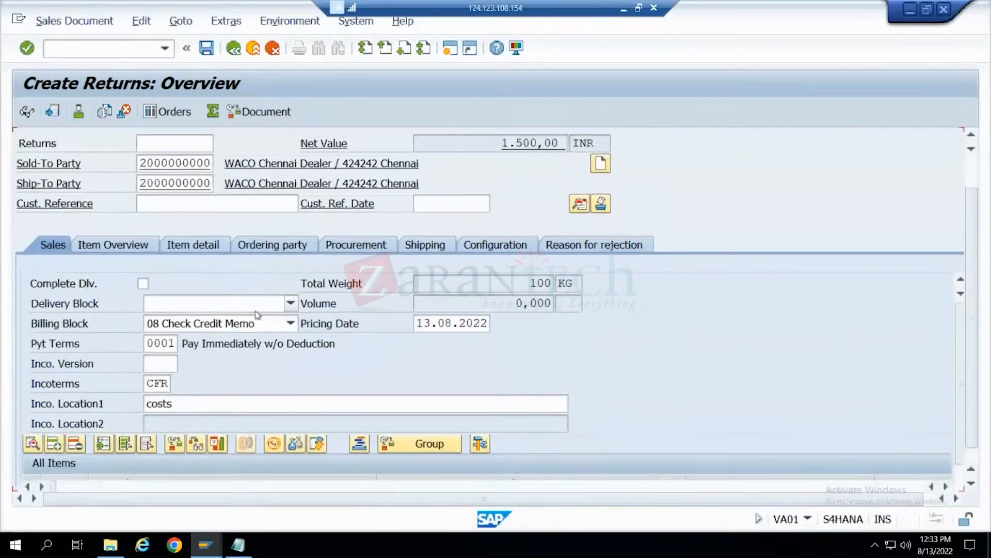
scroll(259, 307, down, 2)
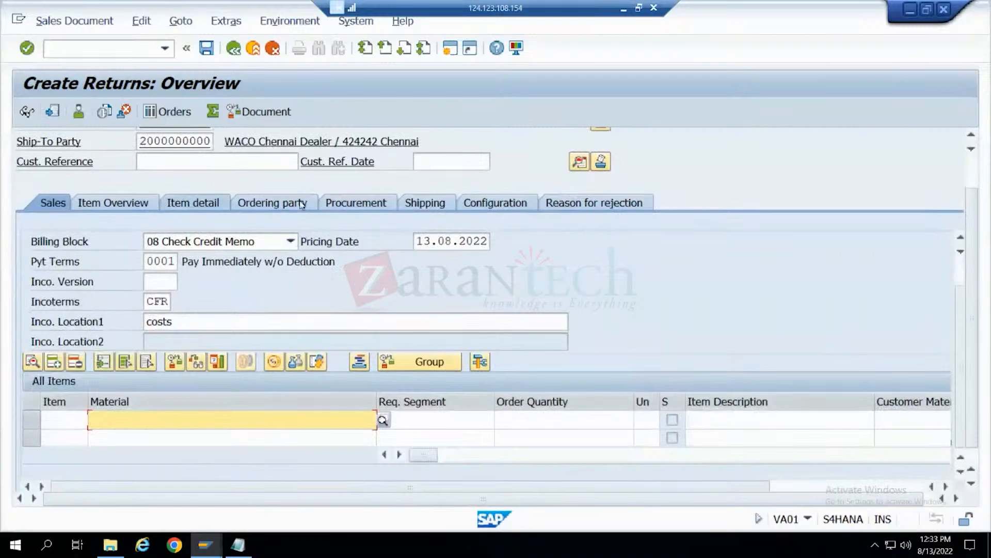
scroll(324, 258, up, 2)
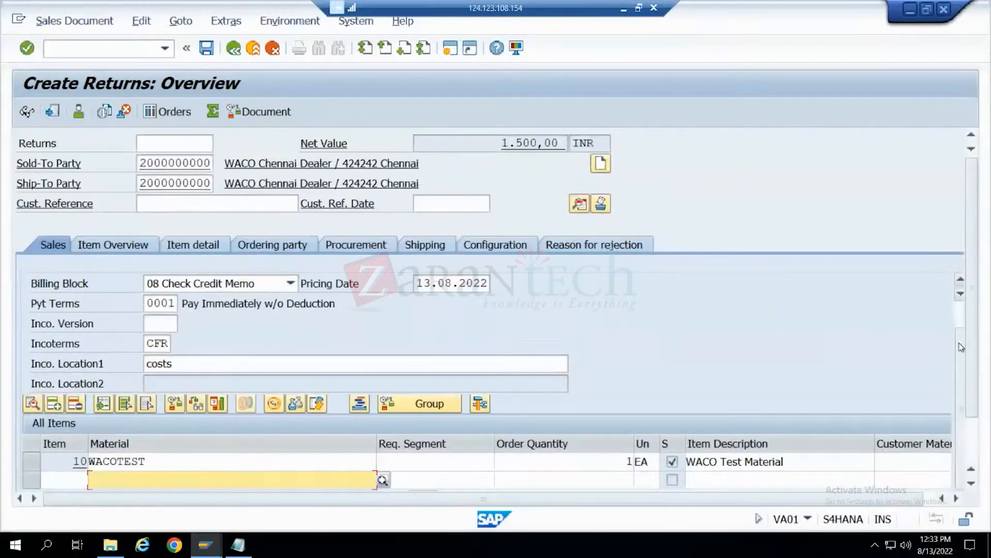
scroll(958, 304, up, 1)
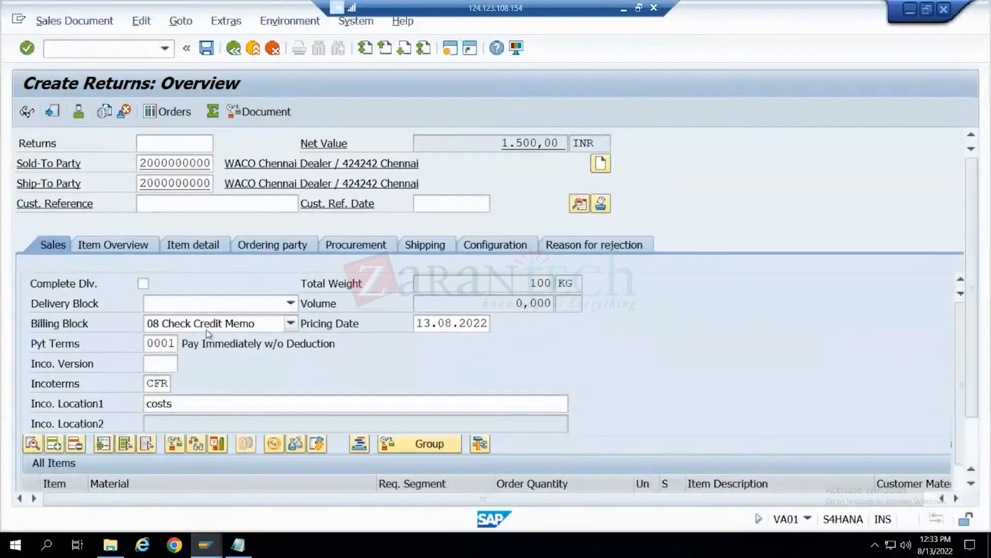
click(211, 46)
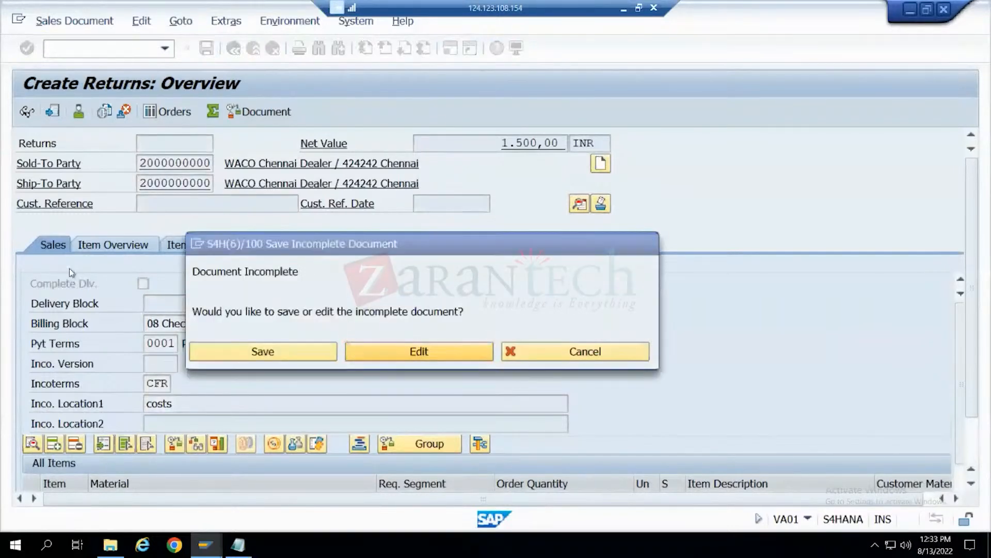
key(Return)
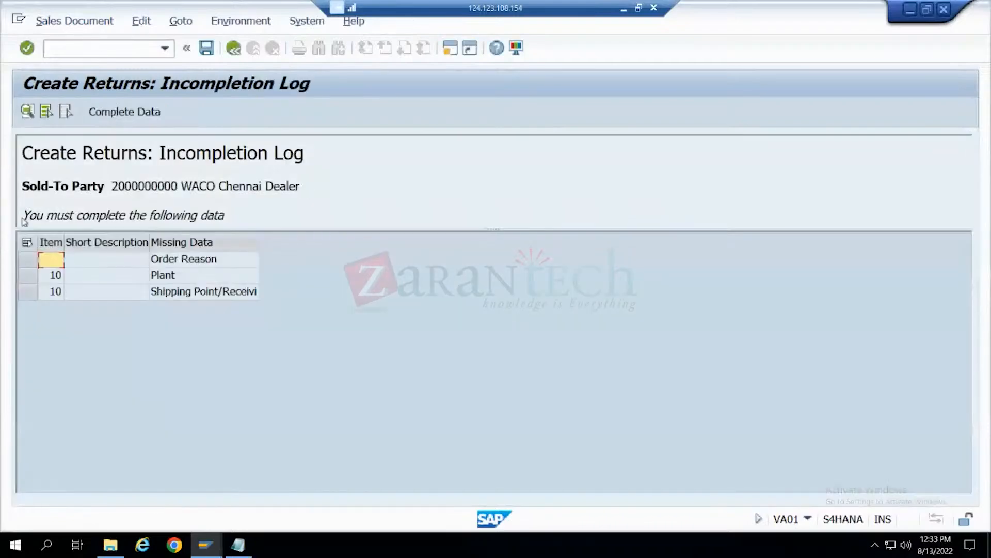
- Start completing all missing data in the incompletion log and set the order reason to 101 Poor Quality
drag(27, 260, 24, 293)
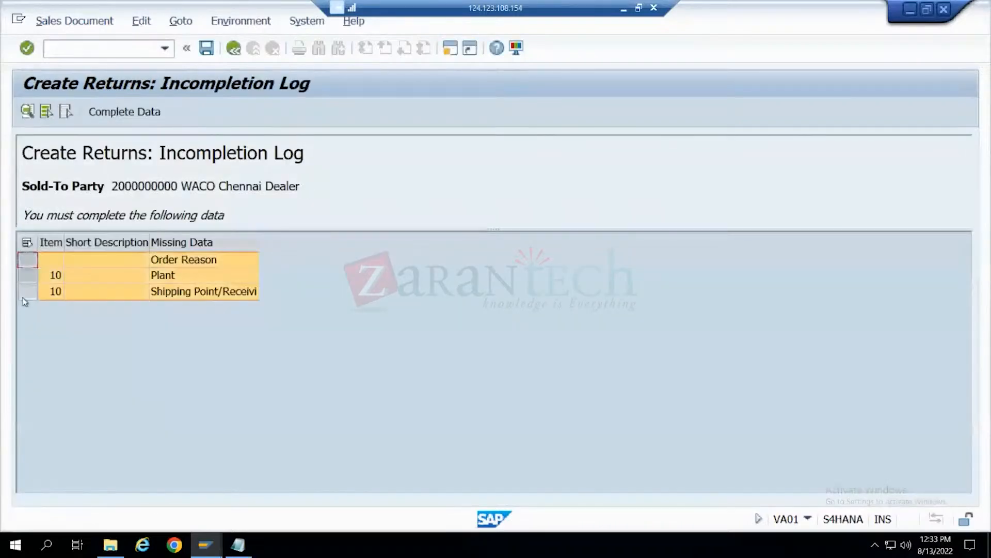
click(123, 112)
click(175, 345)
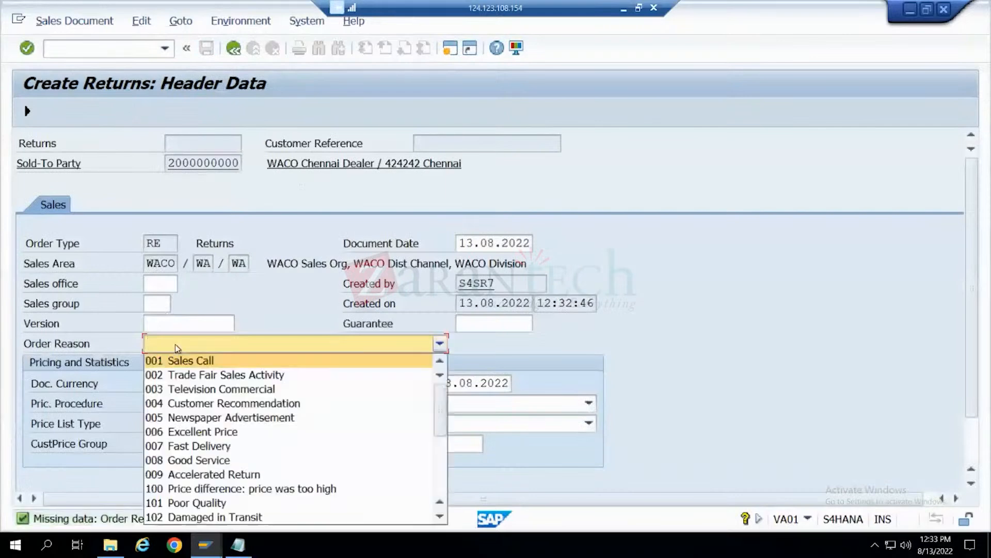
click(209, 503)
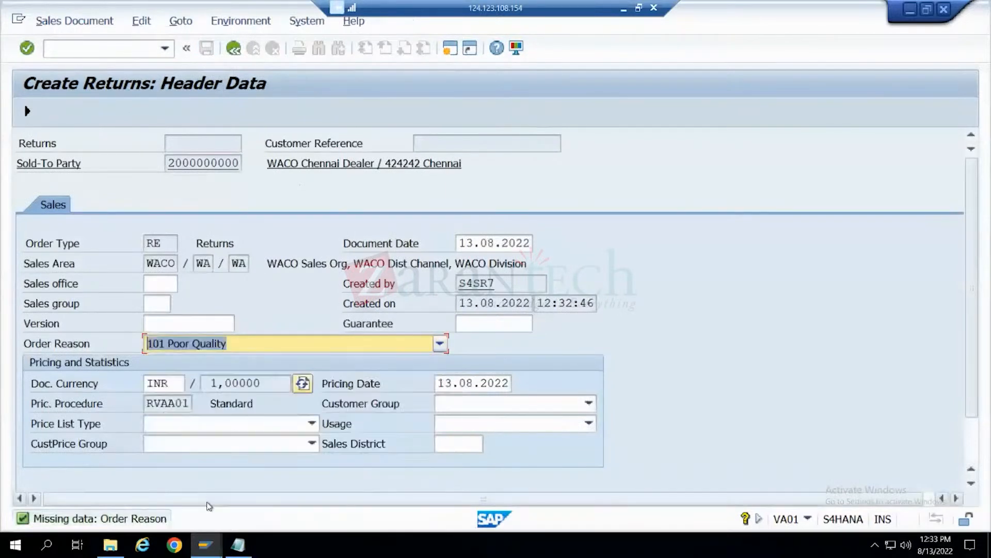
click(27, 111)
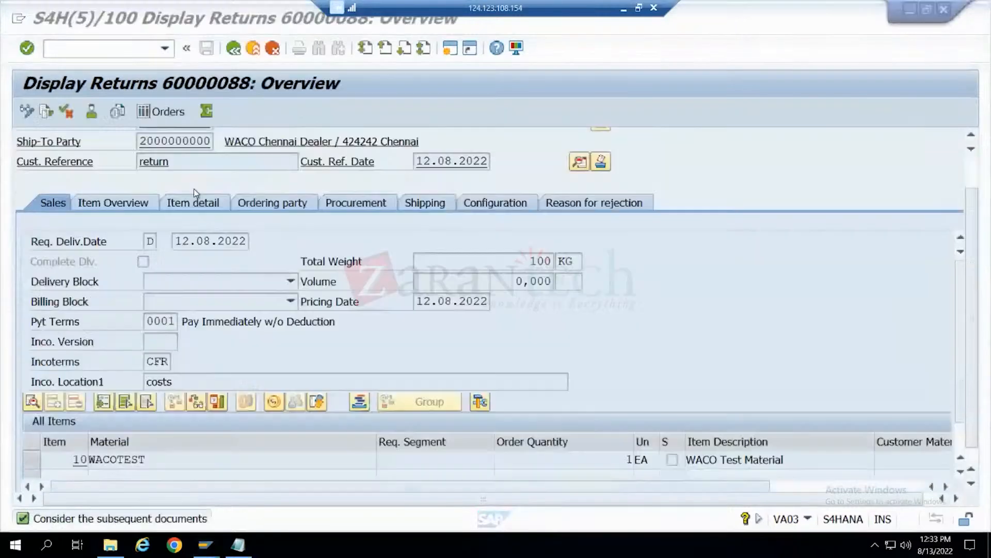
- Copy plant W299 from the existing returns order's WACOTEST item into the new order's item and finish completing the missing data
double_click(127, 460)
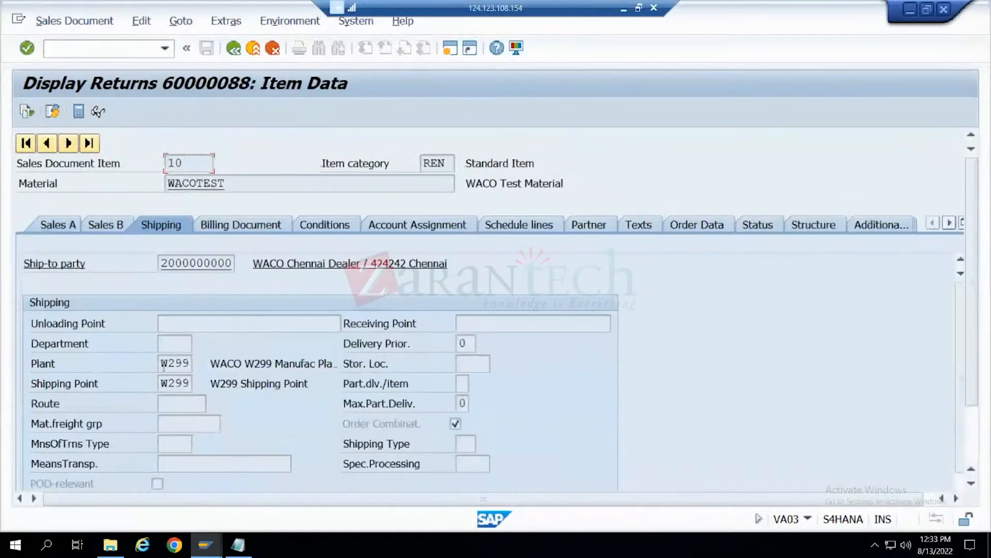
click(188, 363)
key(alt+Tab)
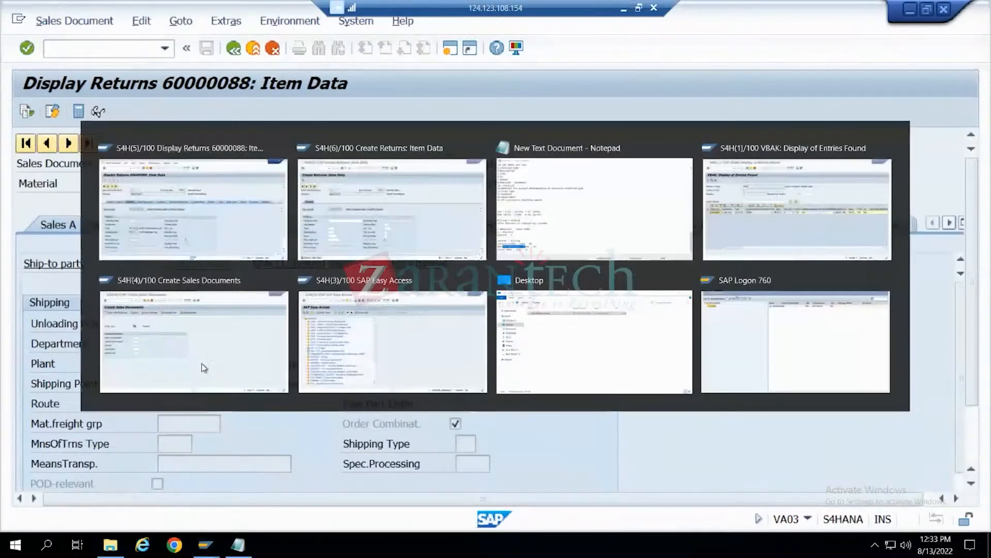
text(W299)
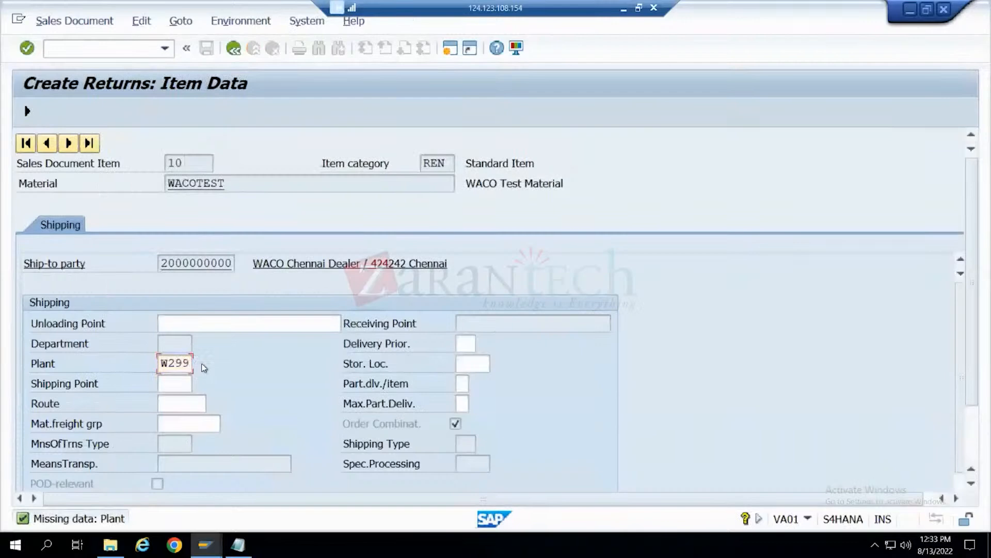
key(Return)
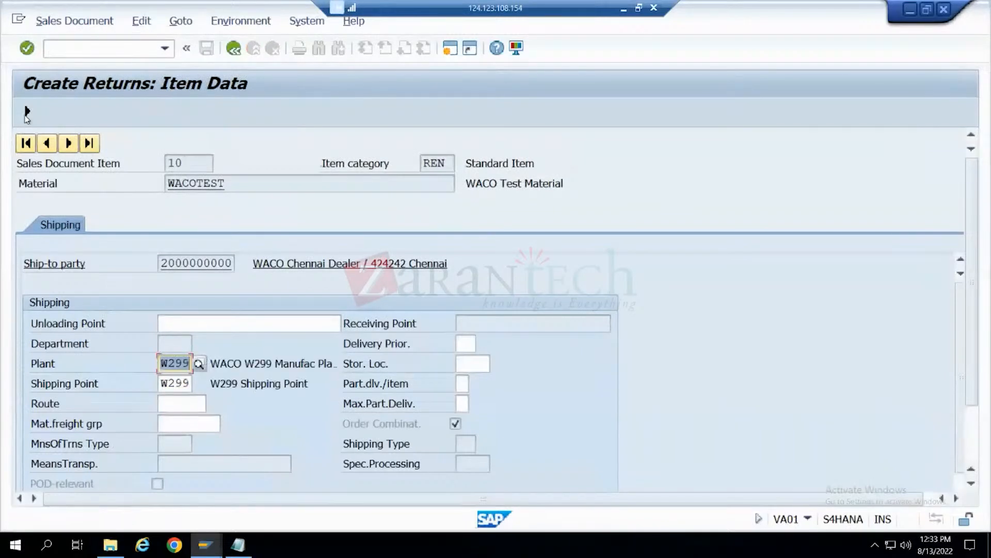
click(27, 112)
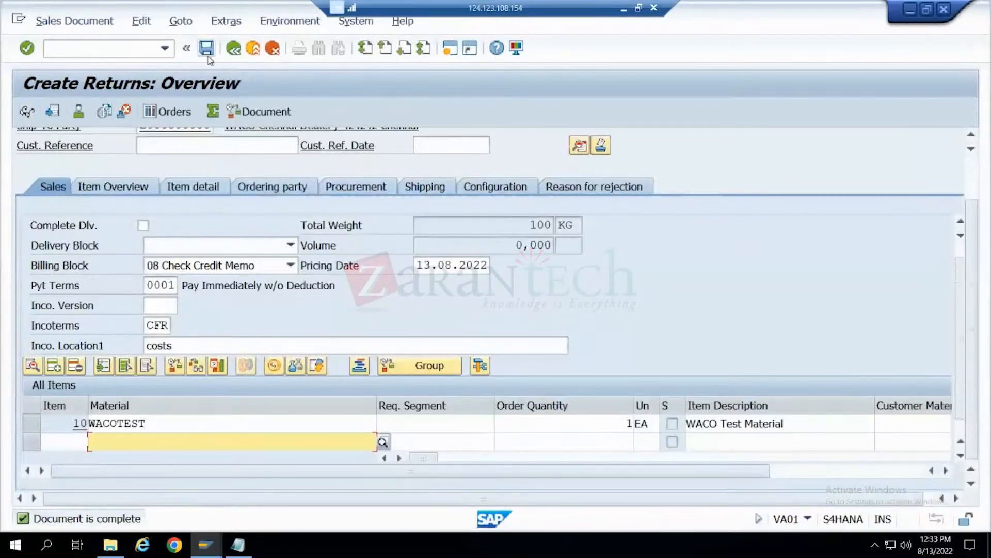
- Save the completed returns order, and display the saved document to review its header and item data
click(208, 55)
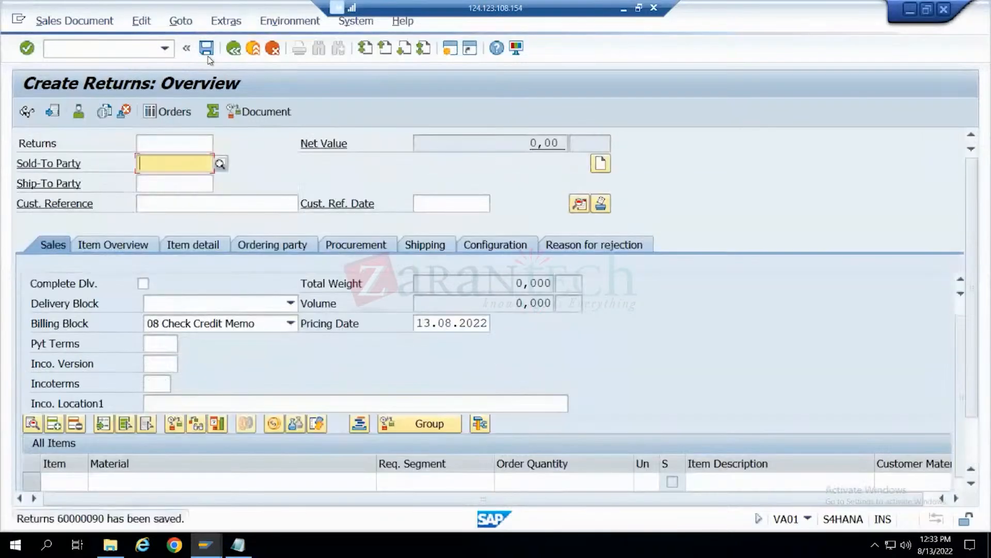
click(75, 21)
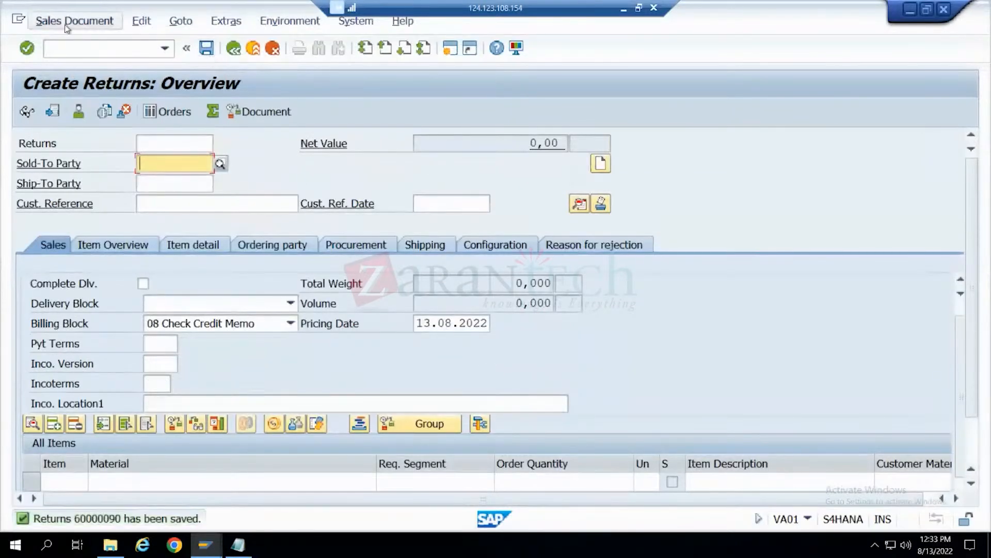
click(88, 80)
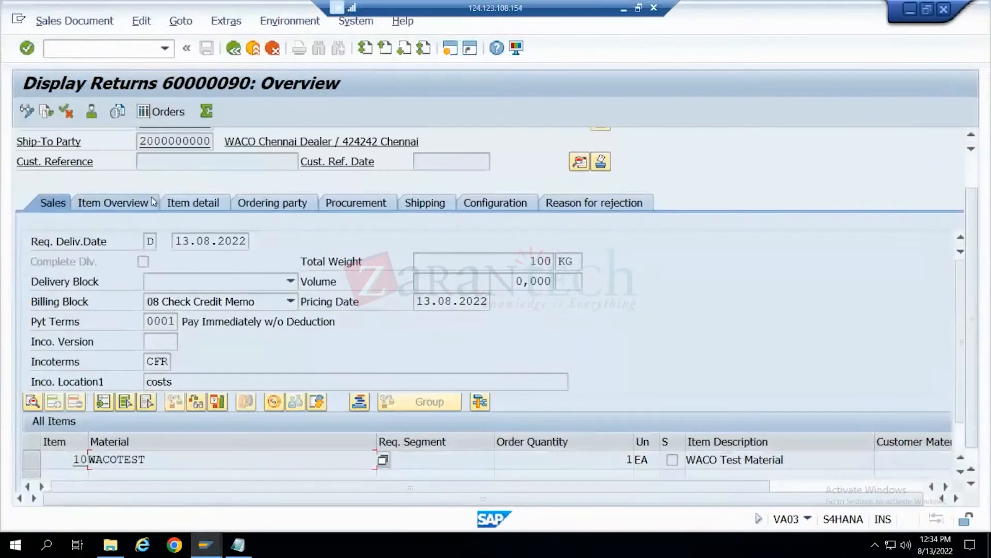
scroll(153, 201, up, 1)
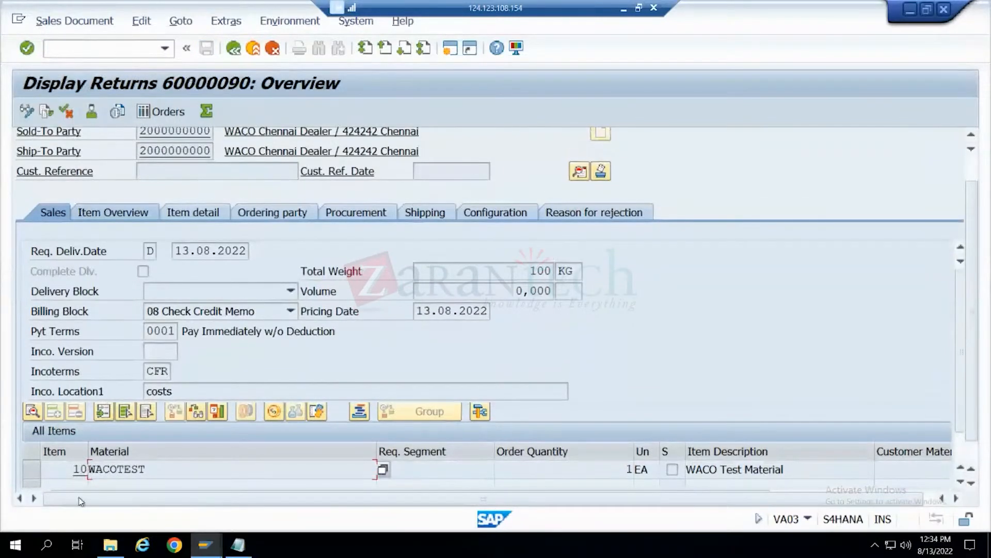
scroll(155, 491, up, 1)
scroll(156, 490, down, 2)
scroll(158, 489, down, 1)
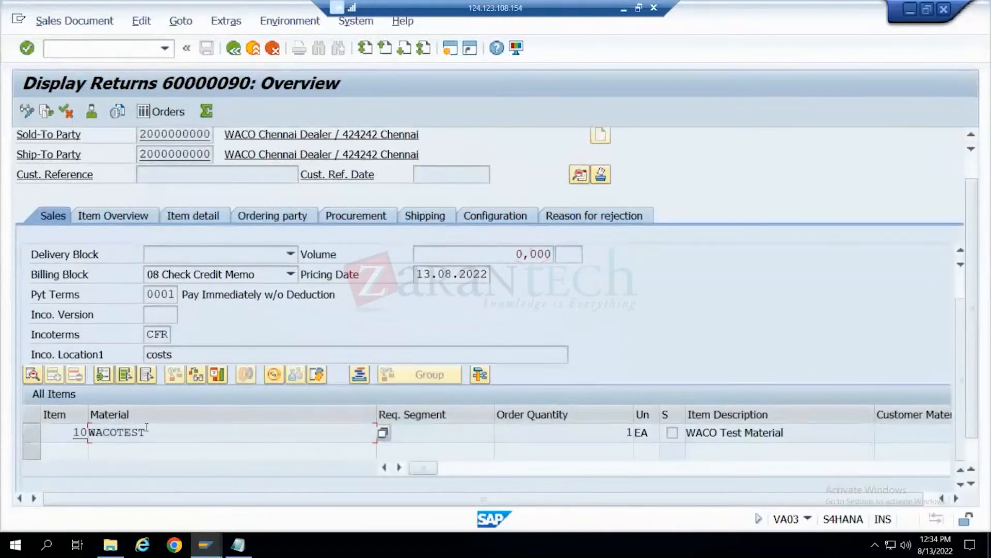
scroll(149, 428, up, 3)
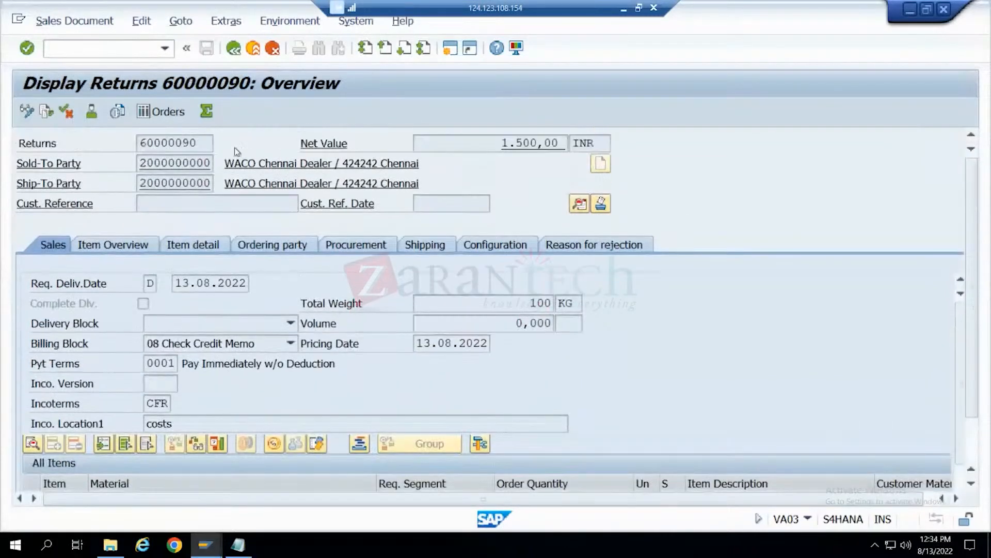
- Create a delivery in VL01N with reference to the new returns order, using shipping point W299
click(138, 142)
click(131, 50)
text(/nvl01n)
key(Return)
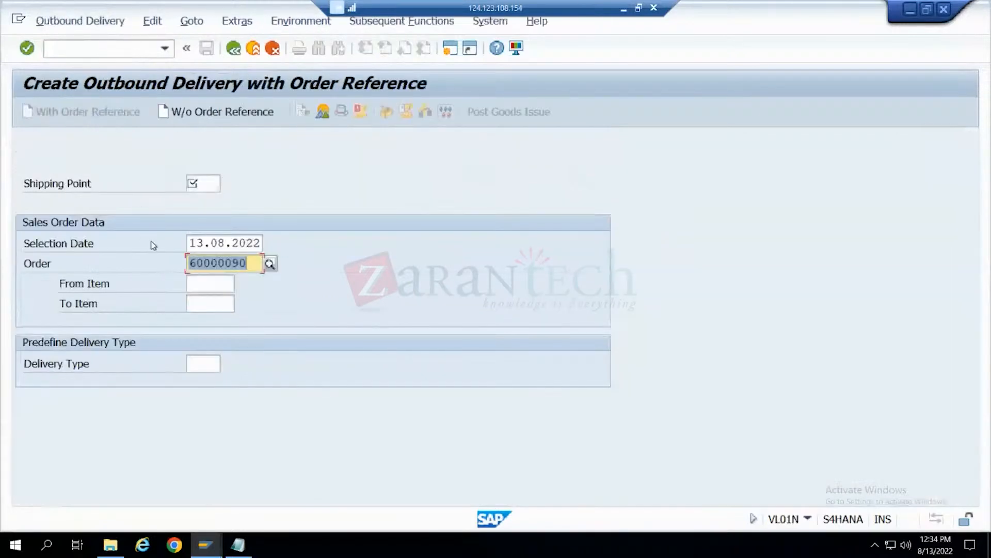
click(205, 177)
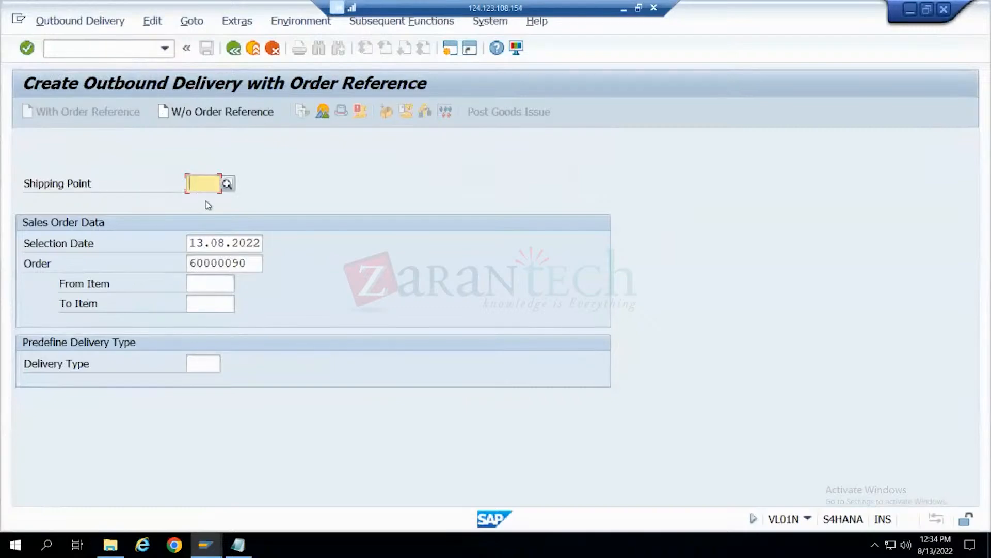
text(W299)
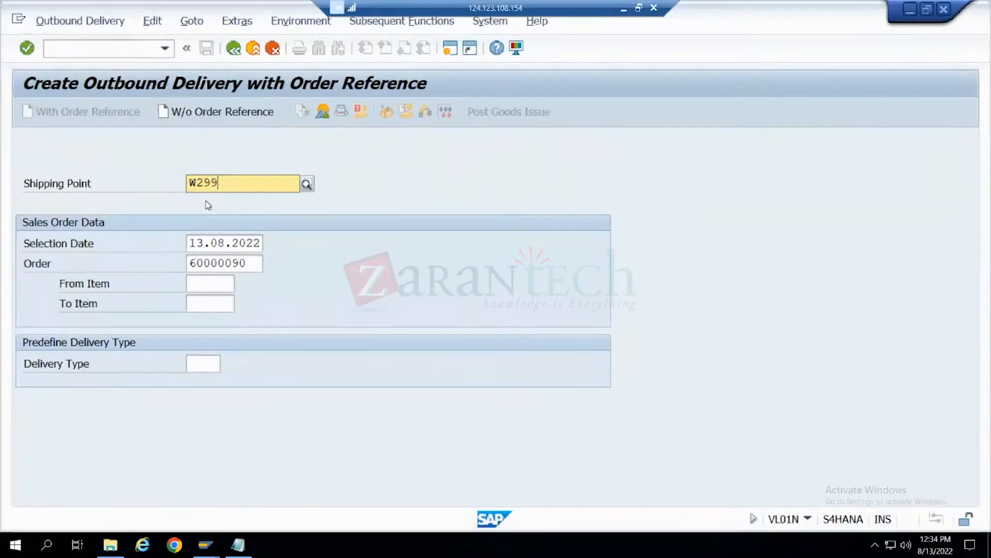
key(Return)
click(27, 49)
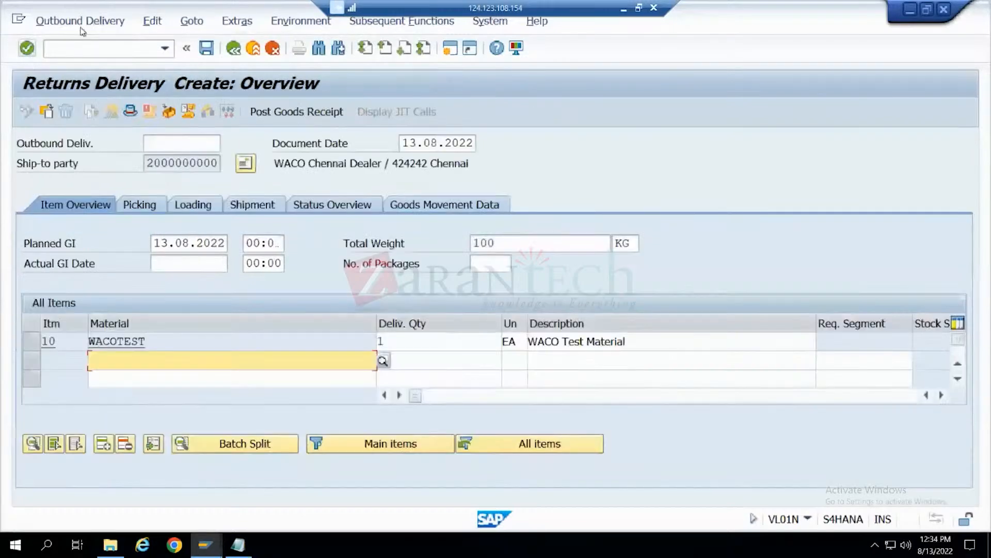
- Examine the delivery type in the new returns delivery's header administration data, and return to the overview
click(111, 111)
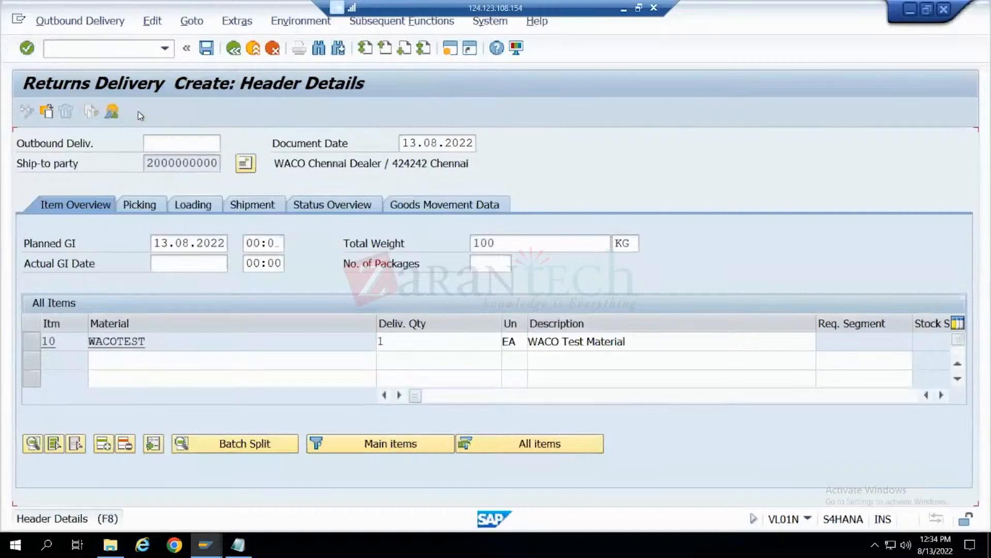
scroll(267, 290, down, 2)
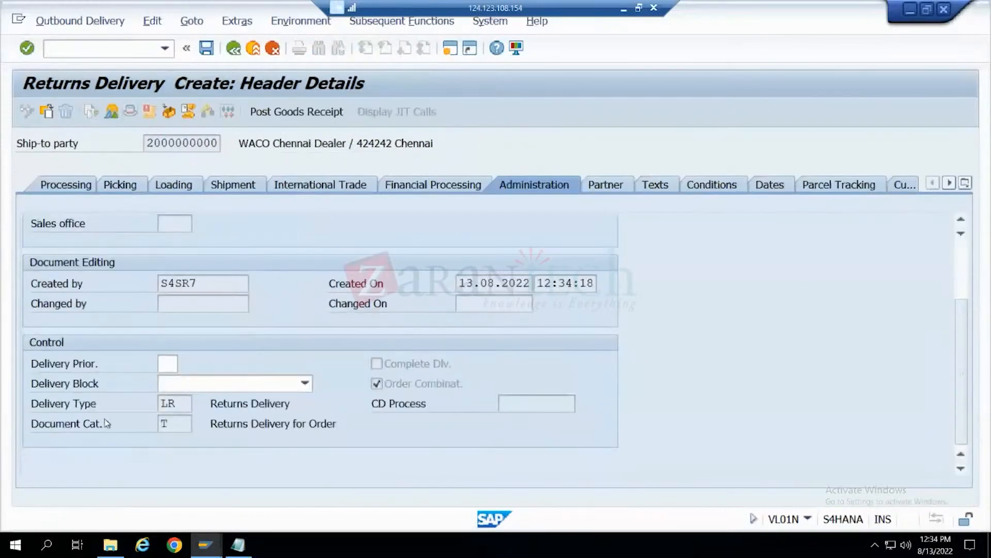
click(173, 406)
click(233, 48)
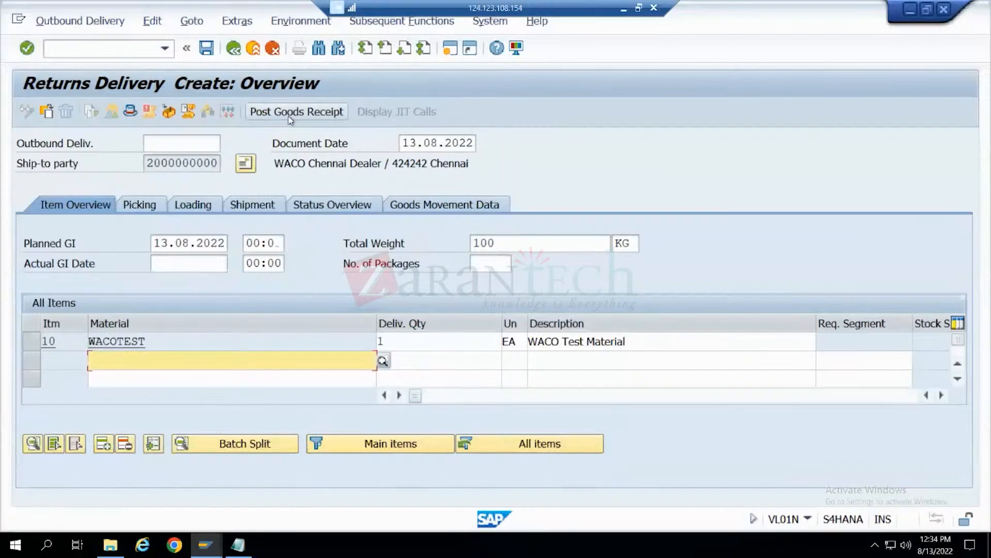
- Save the new returns delivery and open it for change in VL02N
click(206, 49)
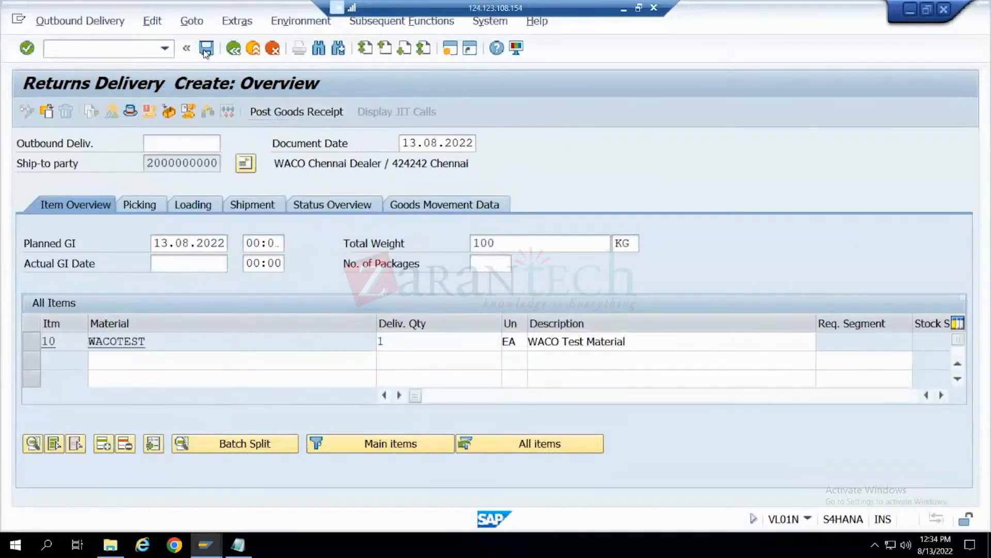
click(80, 21)
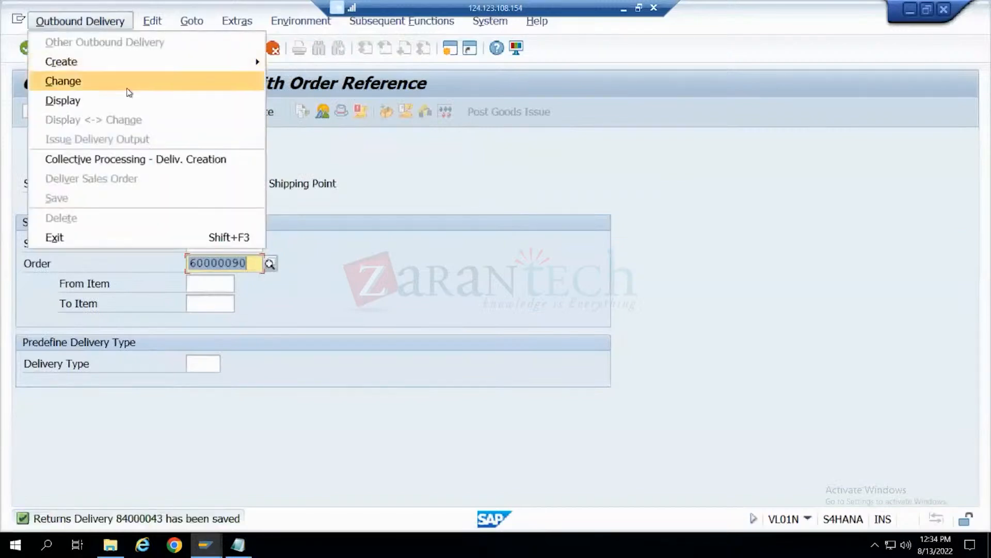
click(129, 81)
key(Return)
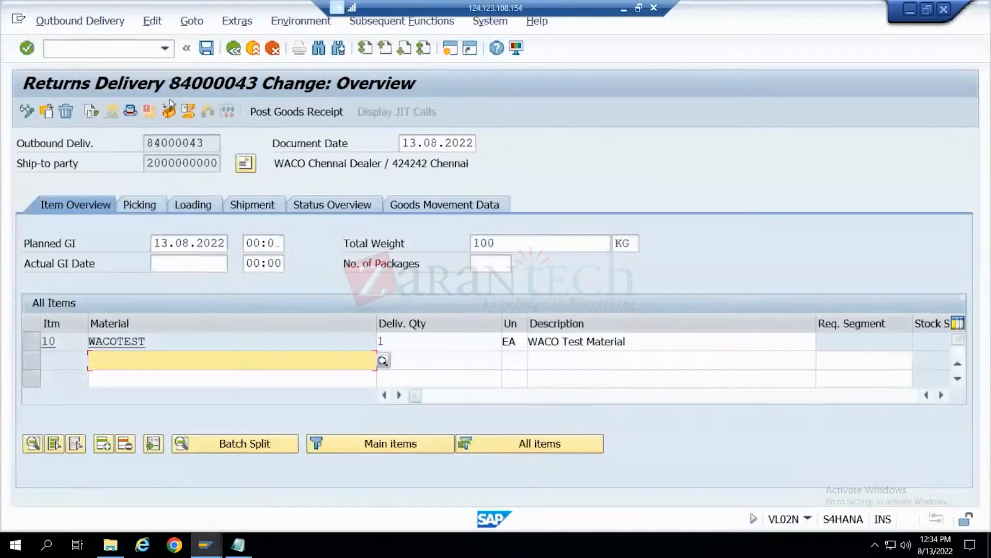
- Try to post the delivery's goods receipt, search the WACOTEST item's details for a storage location field, and return to the overview
click(277, 114)
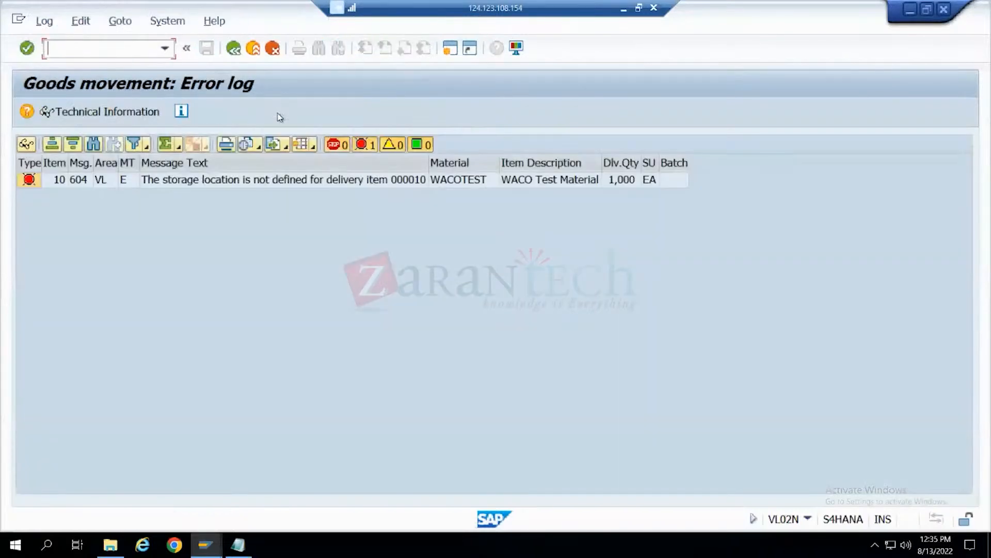
click(234, 49)
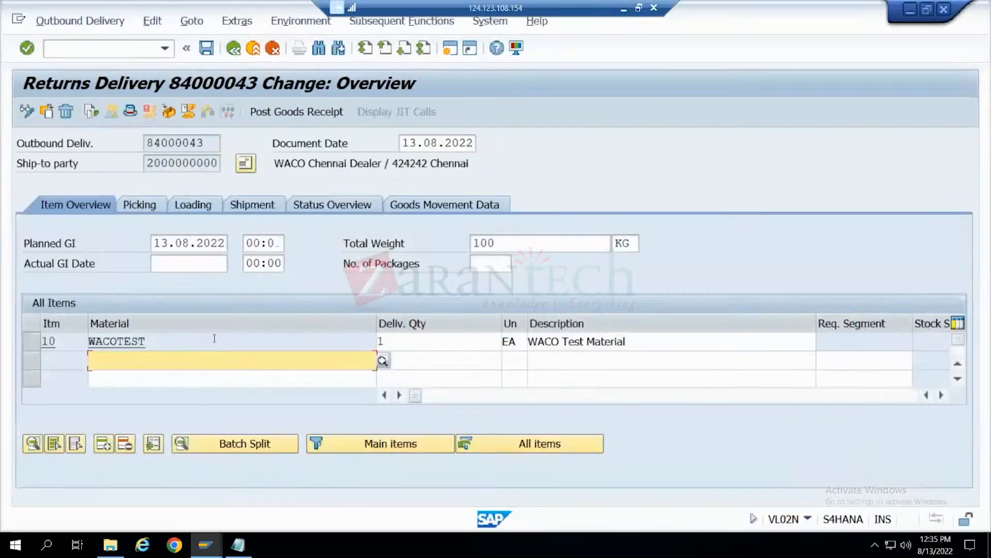
double_click(215, 341)
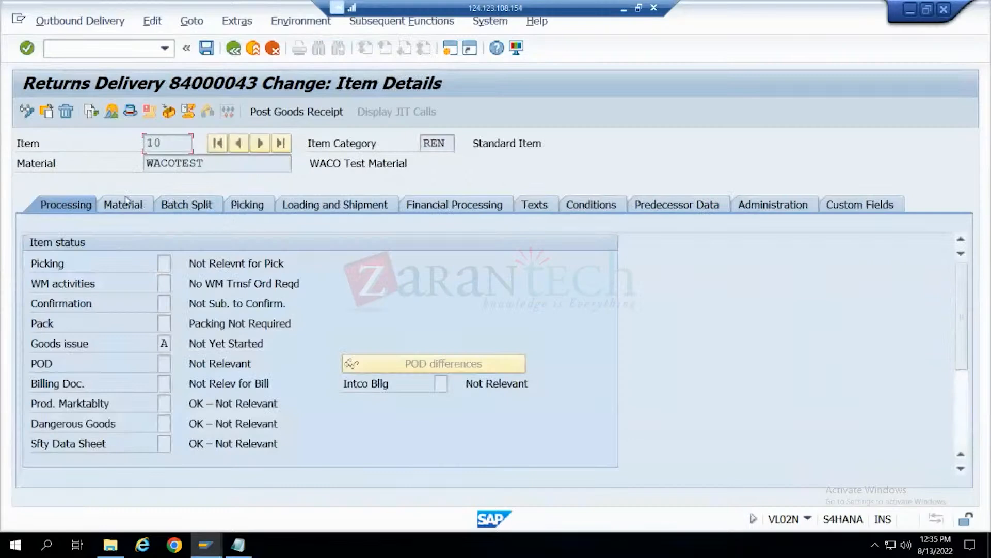
click(128, 202)
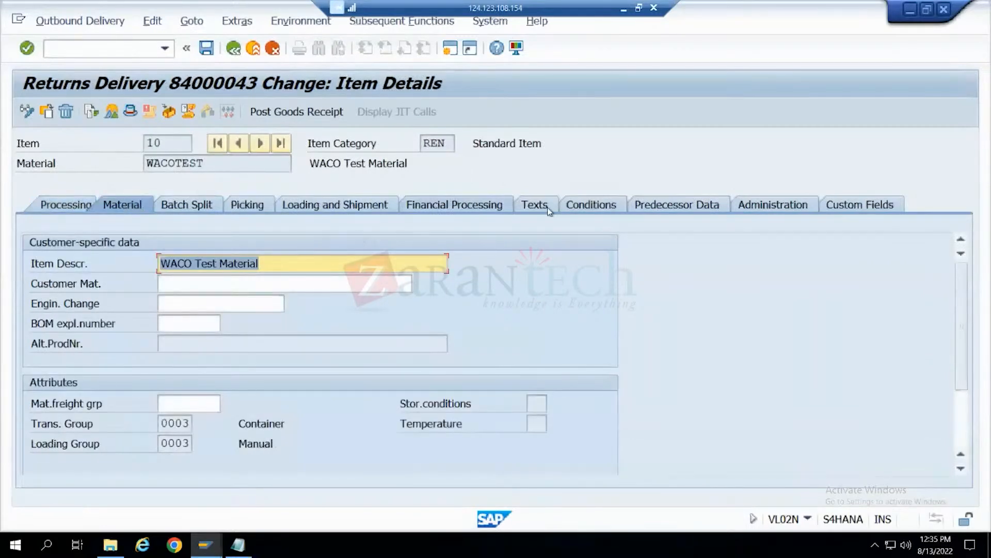
click(242, 210)
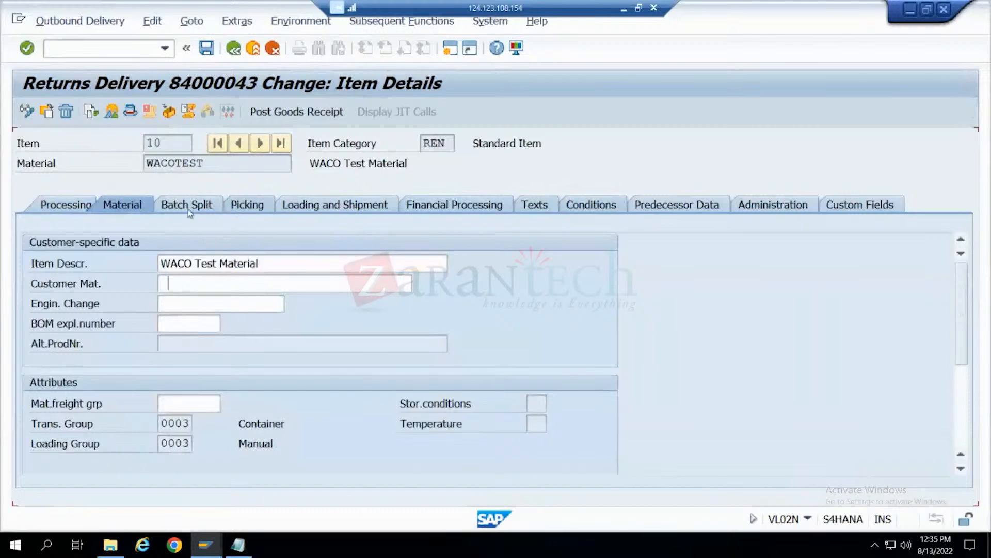
click(189, 209)
click(188, 209)
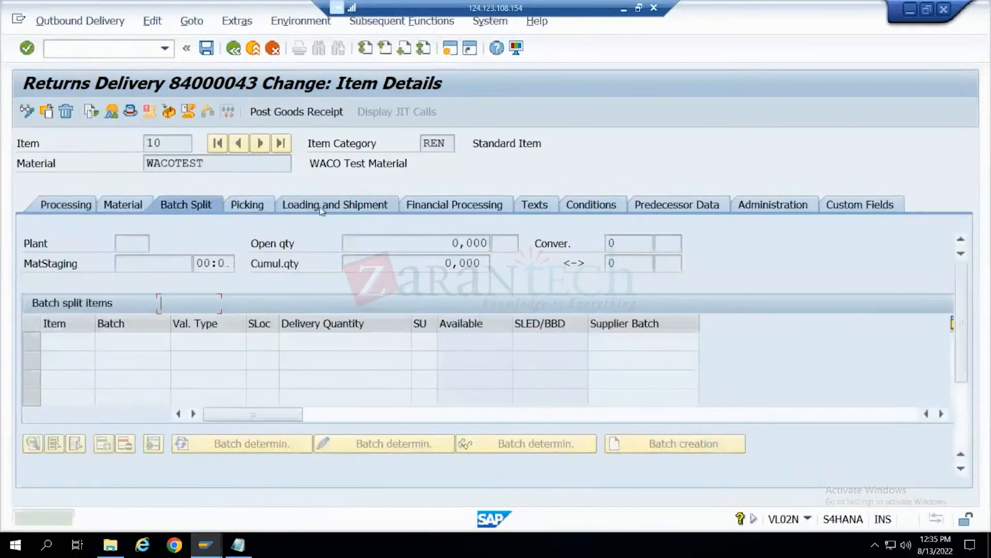
click(322, 206)
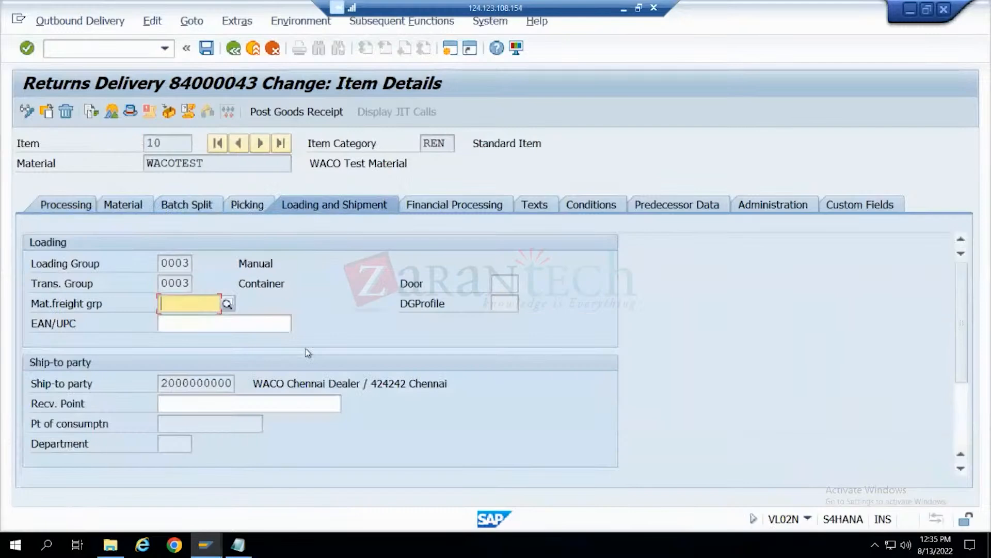
click(310, 109)
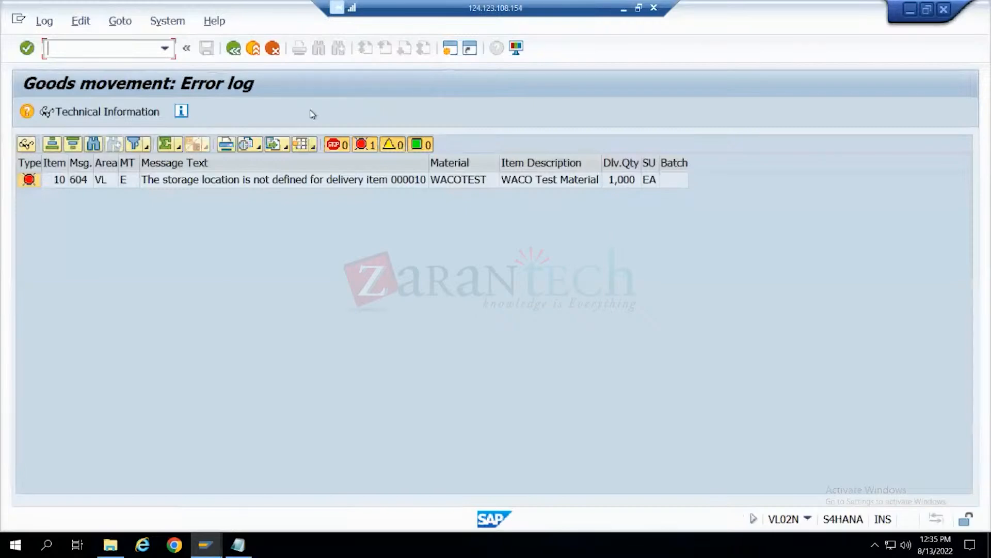
click(233, 49)
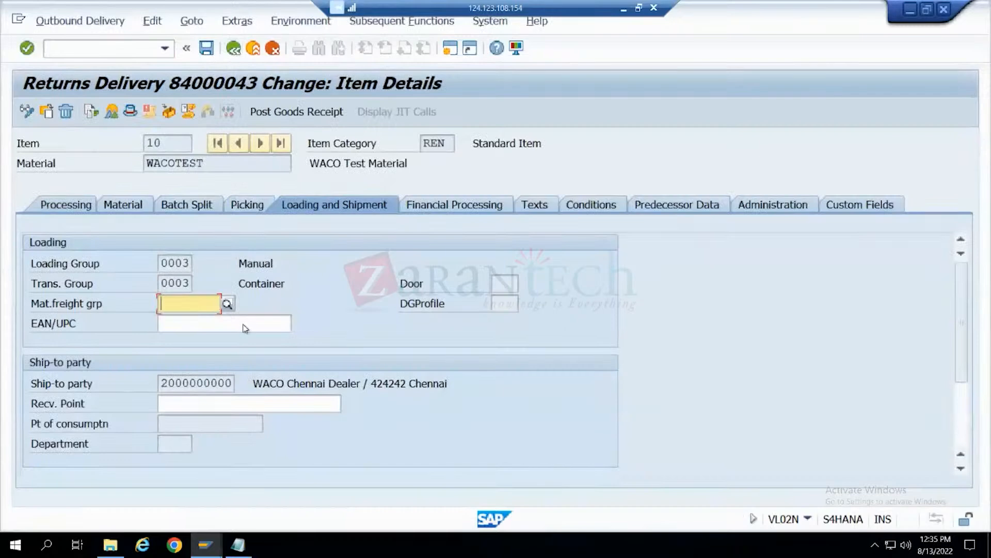
scroll(245, 328, down, 2)
scroll(245, 328, up, 2)
click(93, 210)
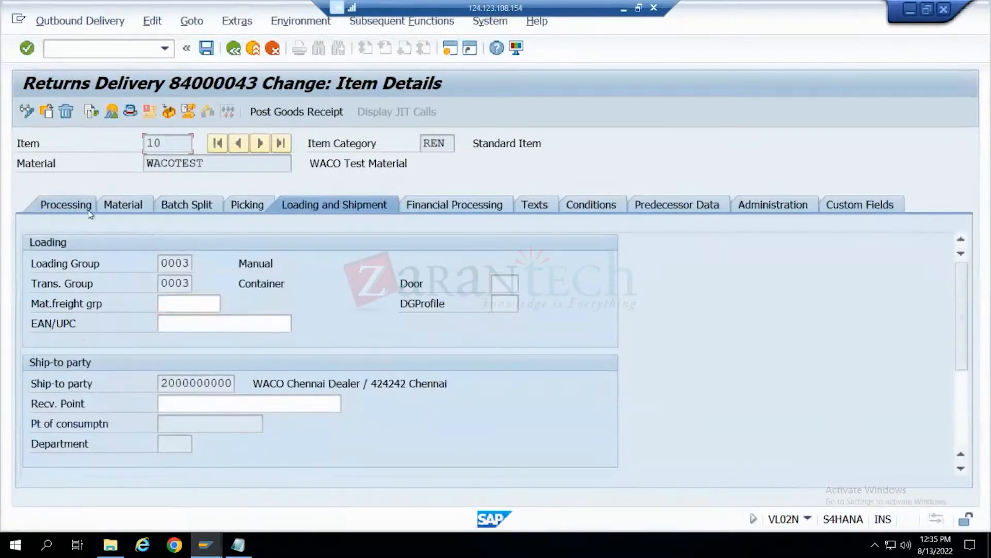
click(235, 50)
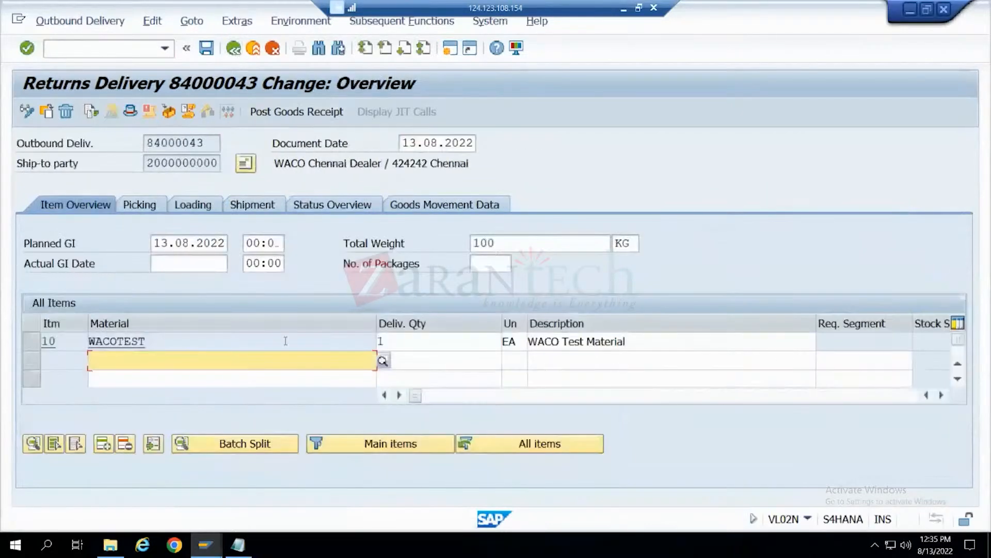
- Try storage locations 001 and 0001 for the WACOTEST item in the delivery's picking data
click(156, 207)
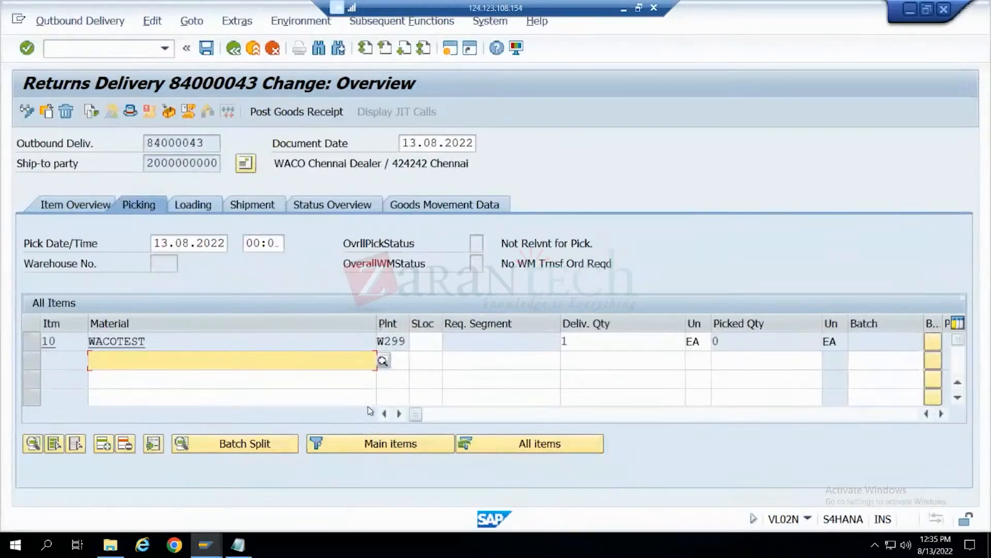
click(423, 344)
text(001)
key(Return)
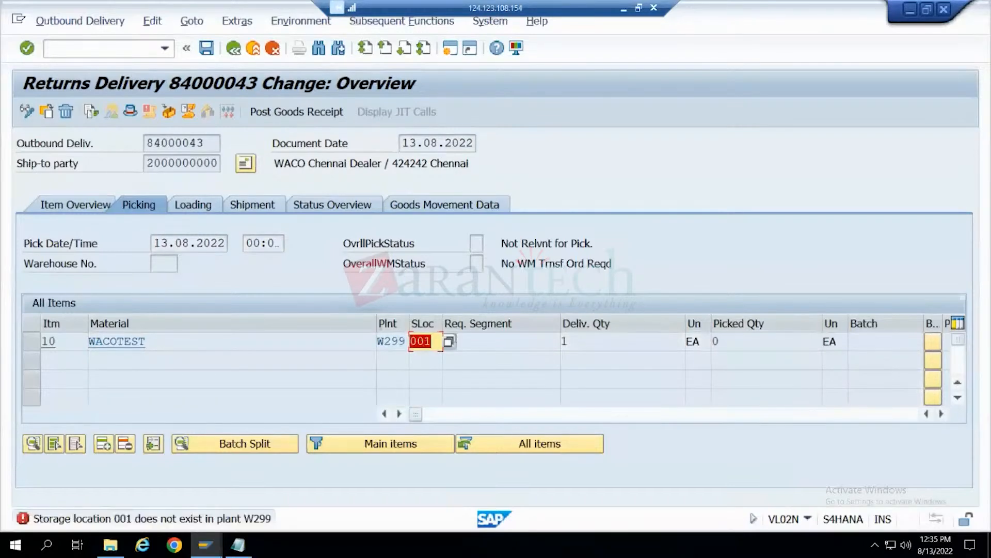
click(417, 341)
text(0)
key(Return)
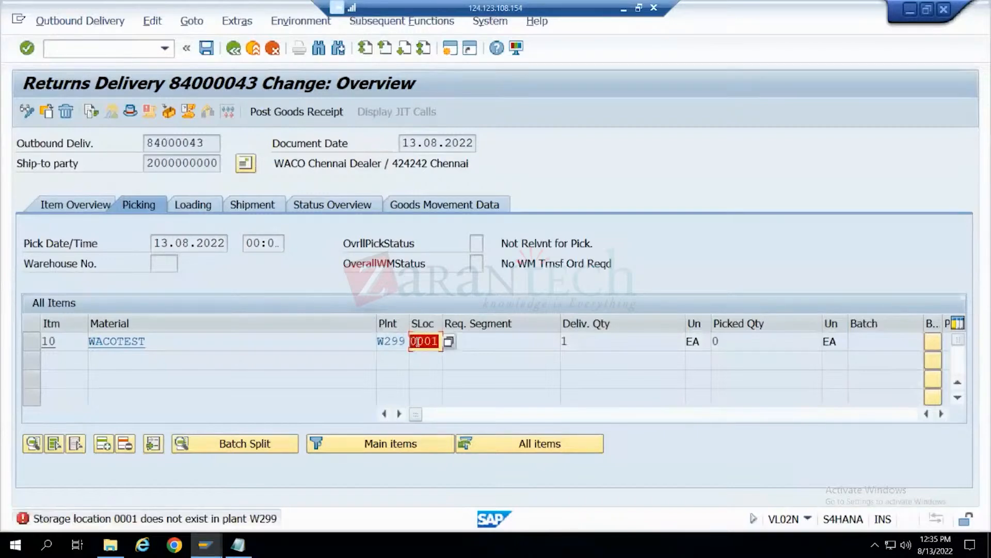
- Assign the permitted storage location FG (Finished Goods) to the WACOTEST item and post the goods receipt
key(BackSpace)
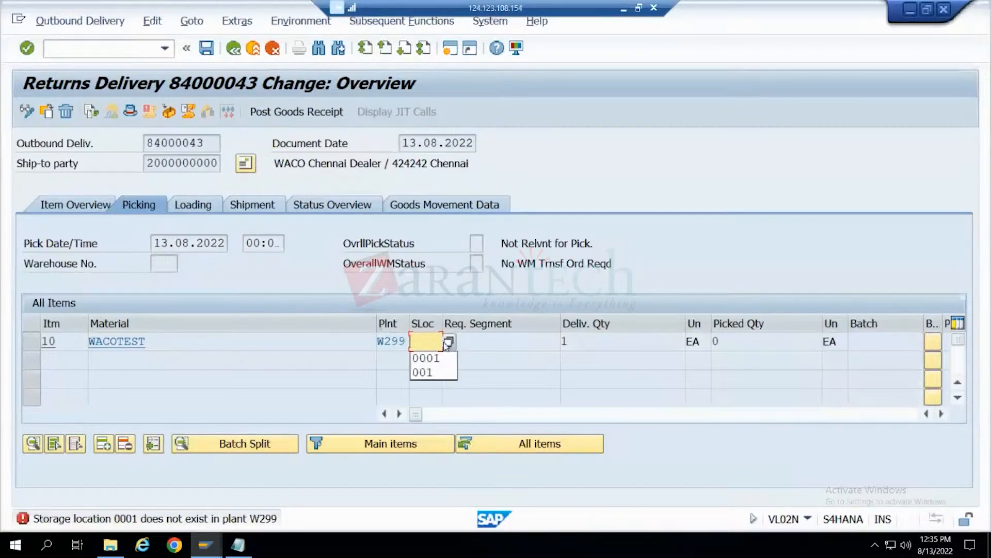
click(447, 342)
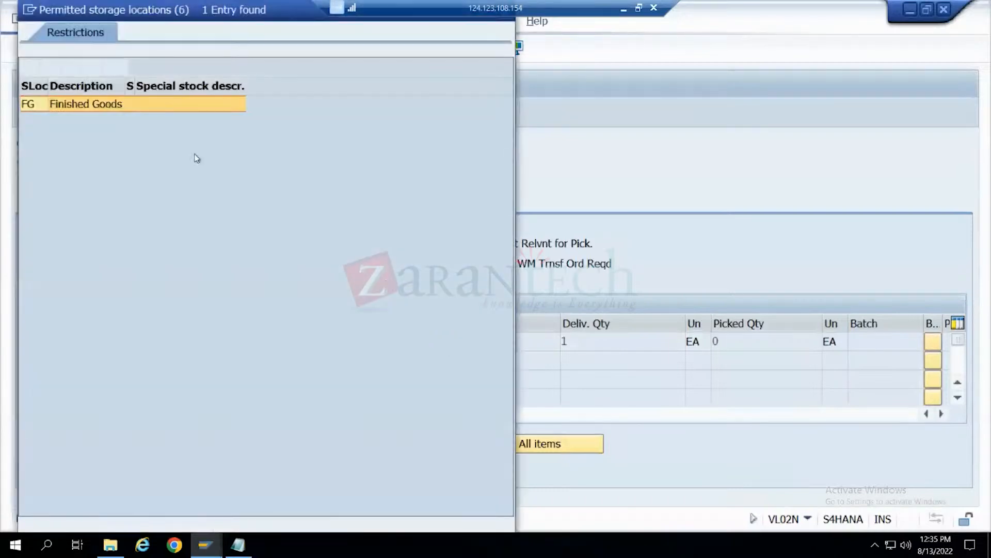
double_click(25, 107)
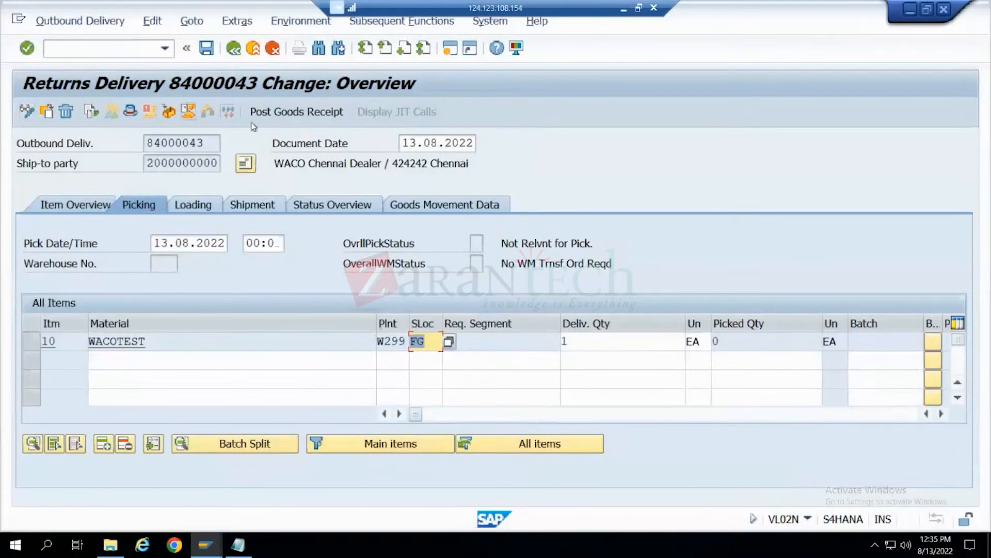
click(264, 112)
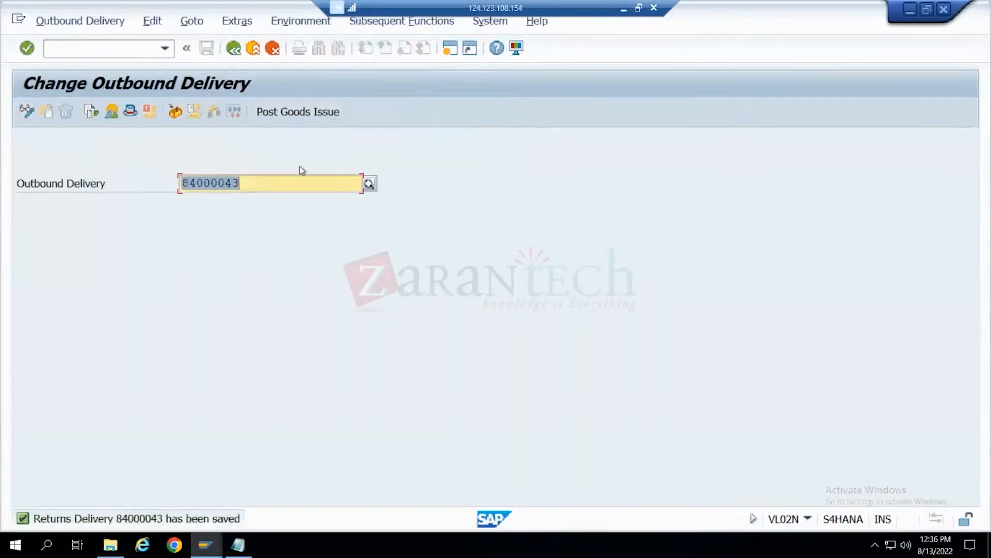
- Review the returns delivery's document flow, and display its preceding returns order before returning to the flow
click(89, 110)
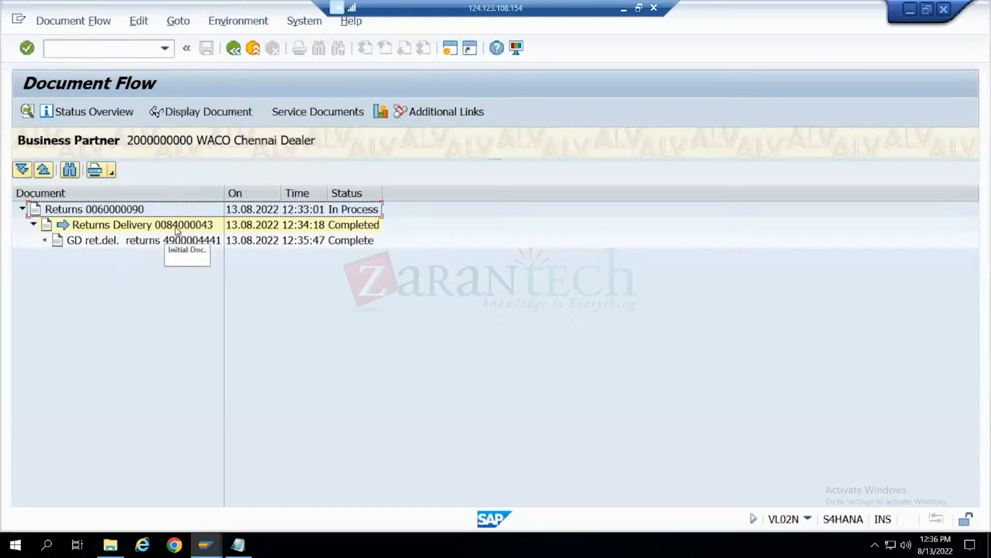
click(122, 210)
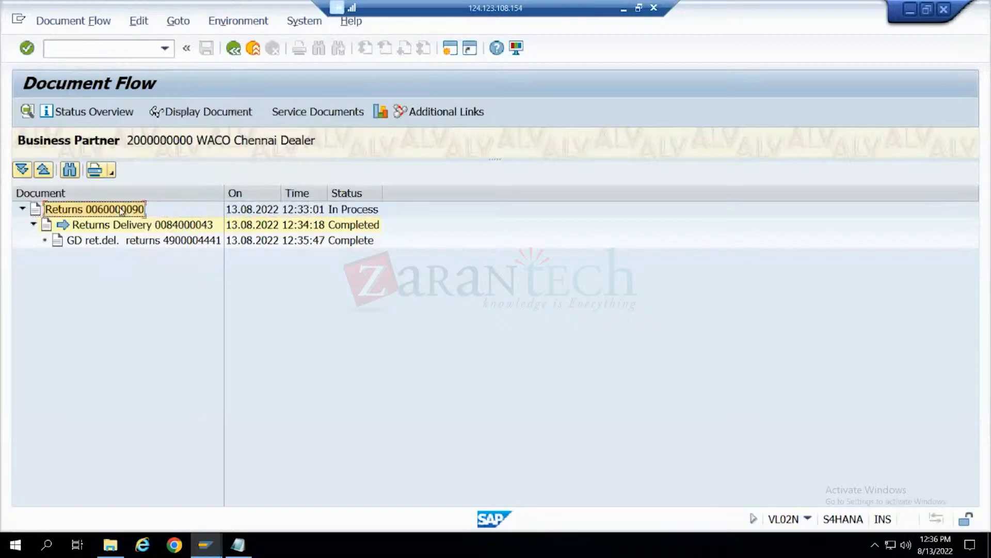
click(189, 109)
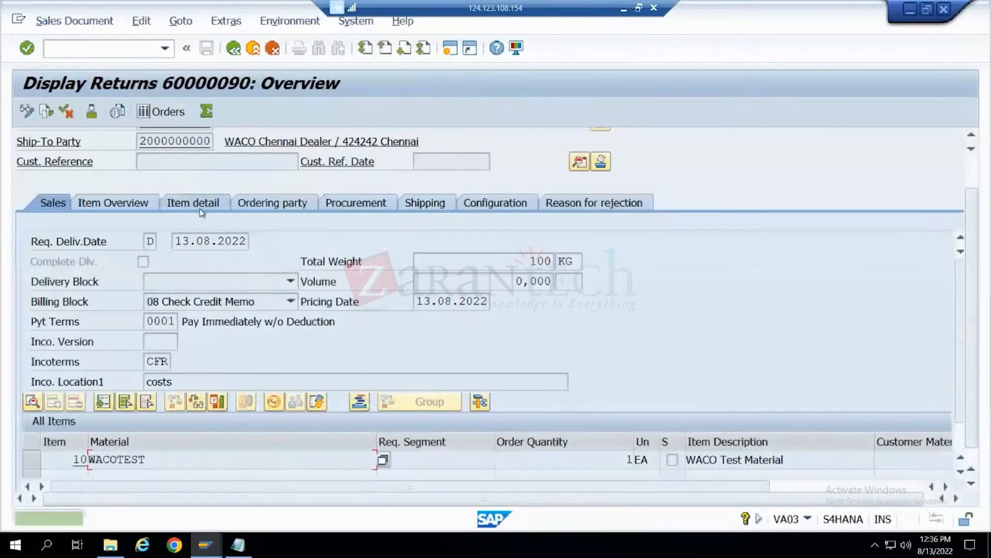
click(194, 149)
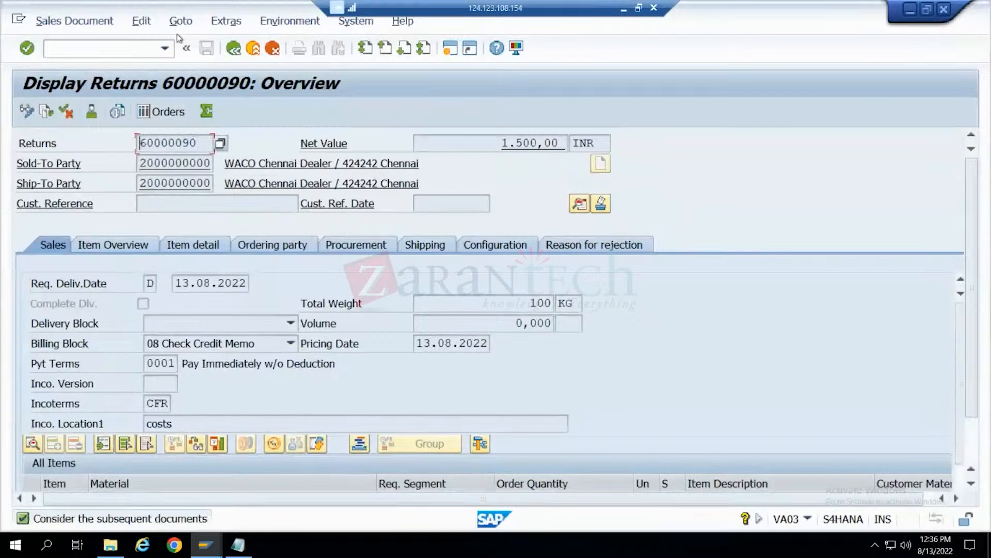
click(232, 51)
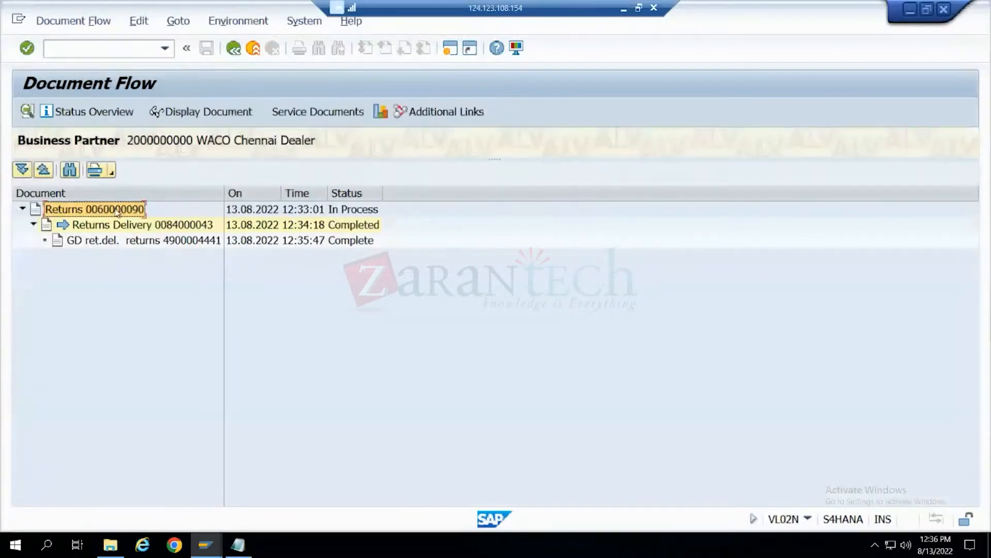
click(107, 54)
text(vf-0)
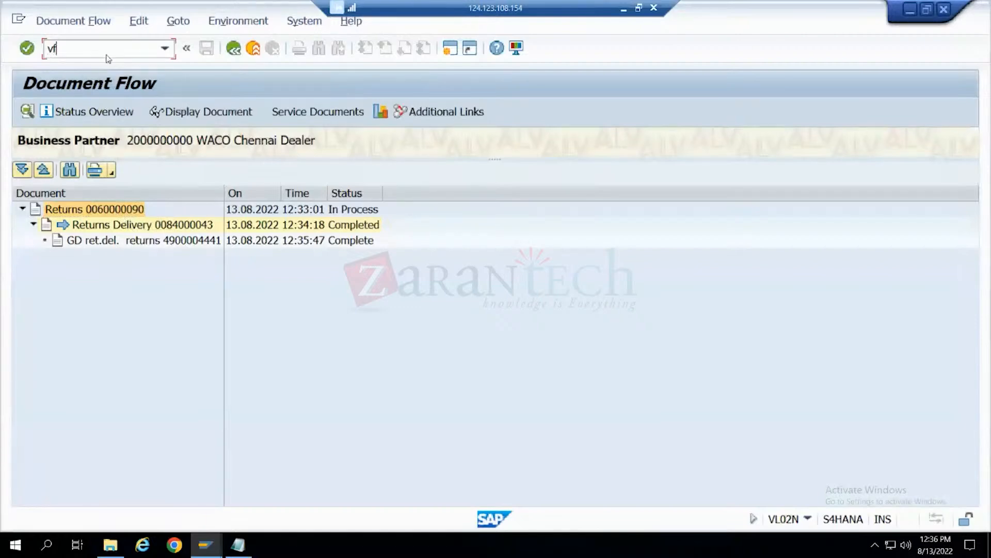
key(BackSpace)
key(BackSpace)
key(BackSpace)
key(BackSpace)
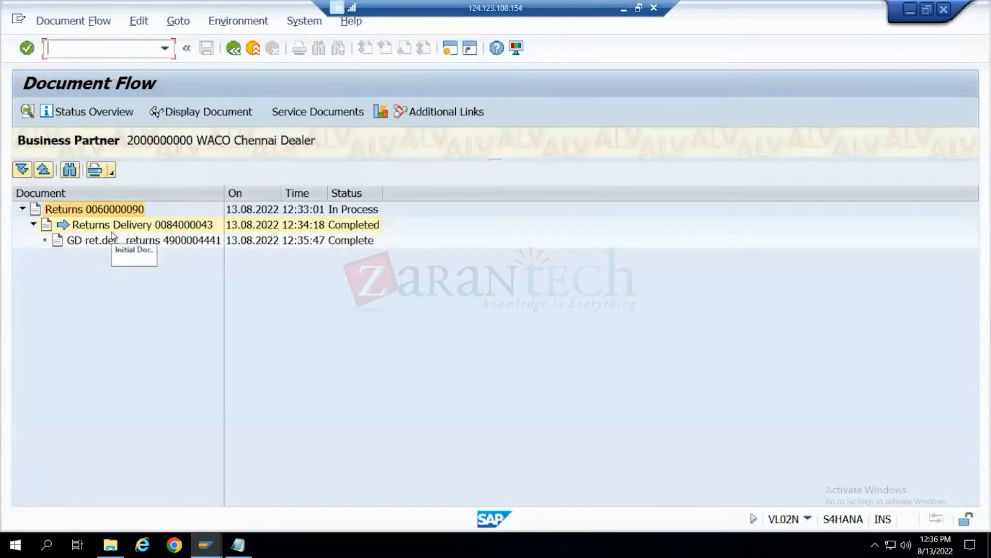
- Try to create a billing document for the returns order in VF01, and view the billing log
click(115, 211)
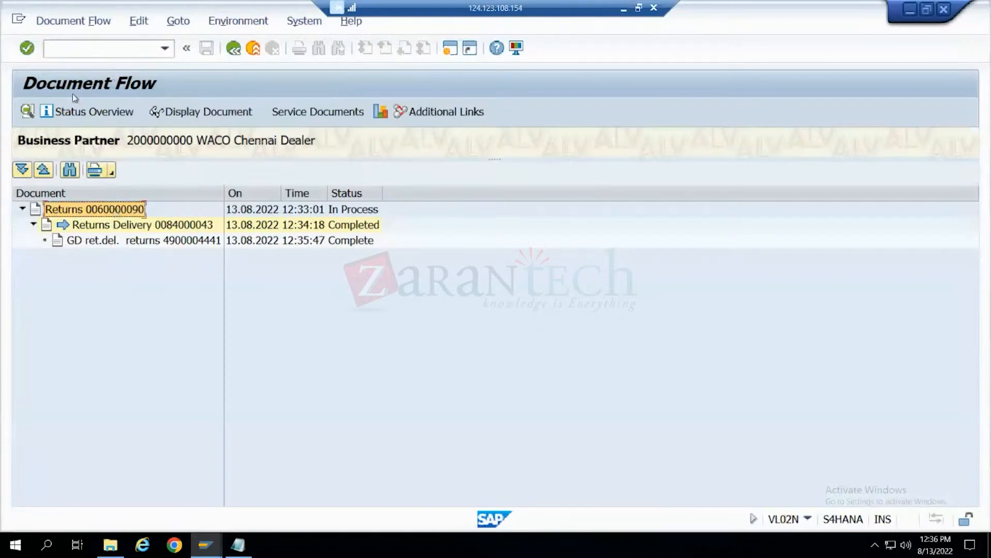
click(81, 49)
text(/nvf01)
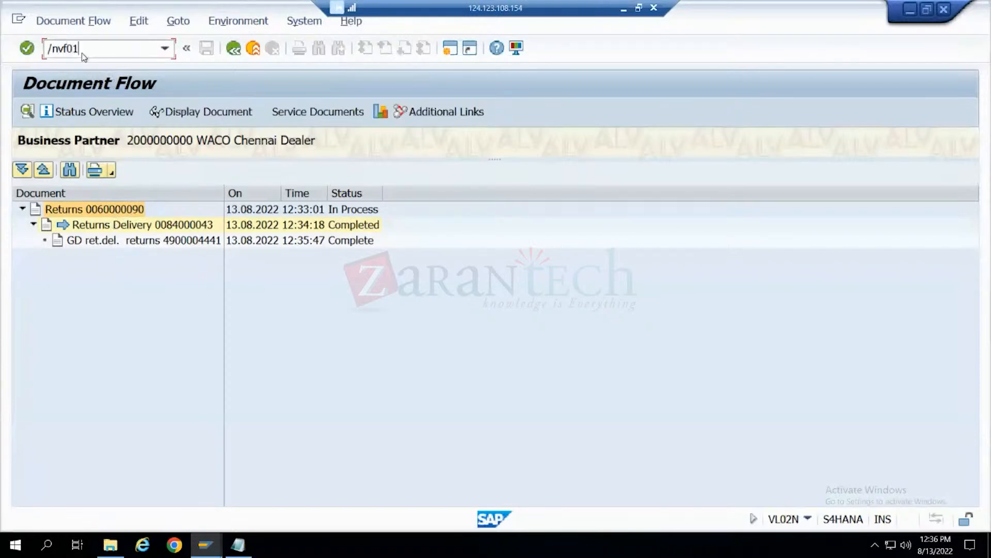
key(Return)
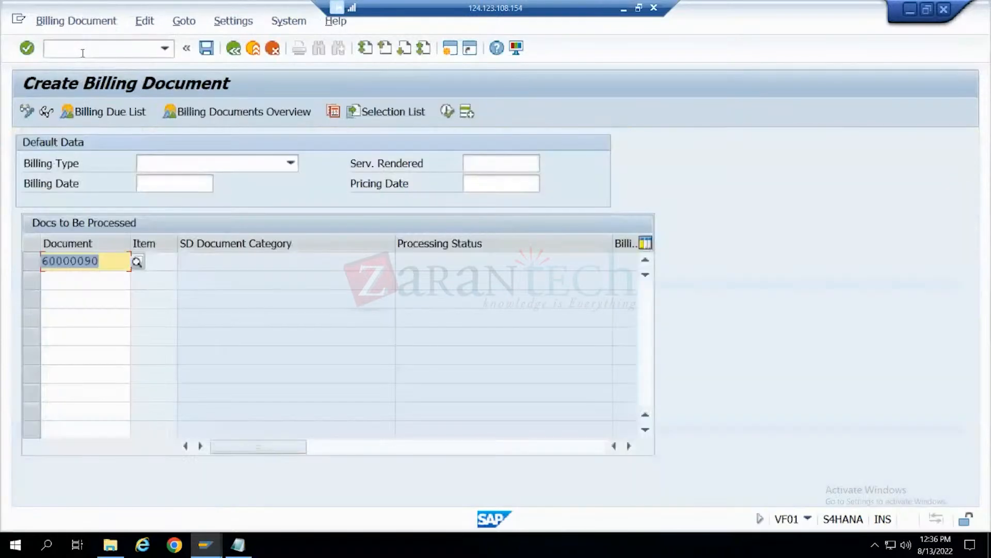
key(Return)
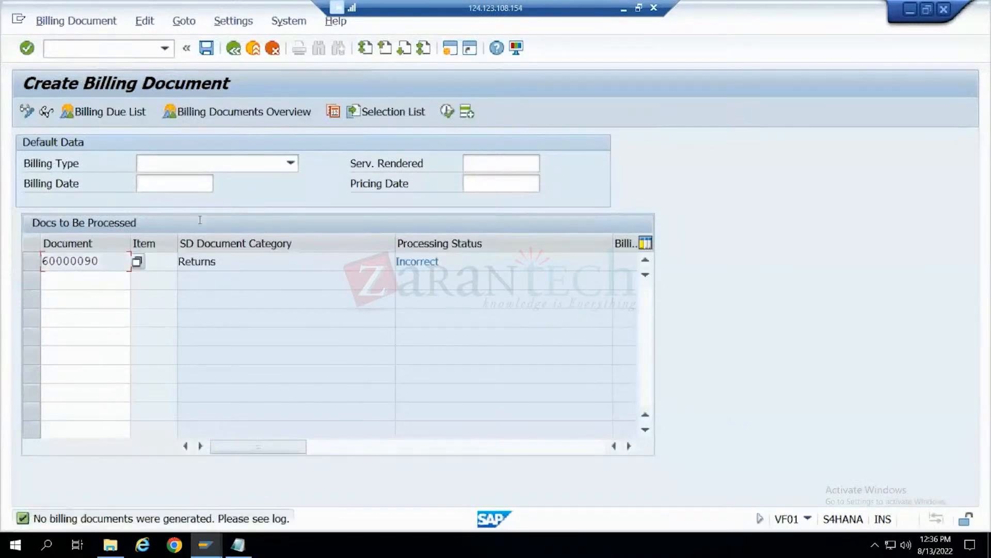
click(144, 21)
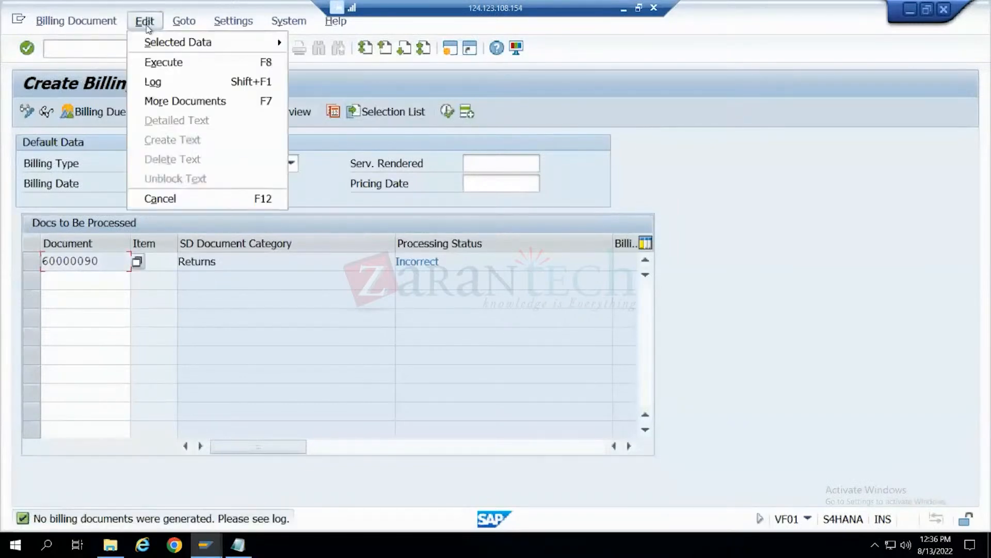
click(157, 89)
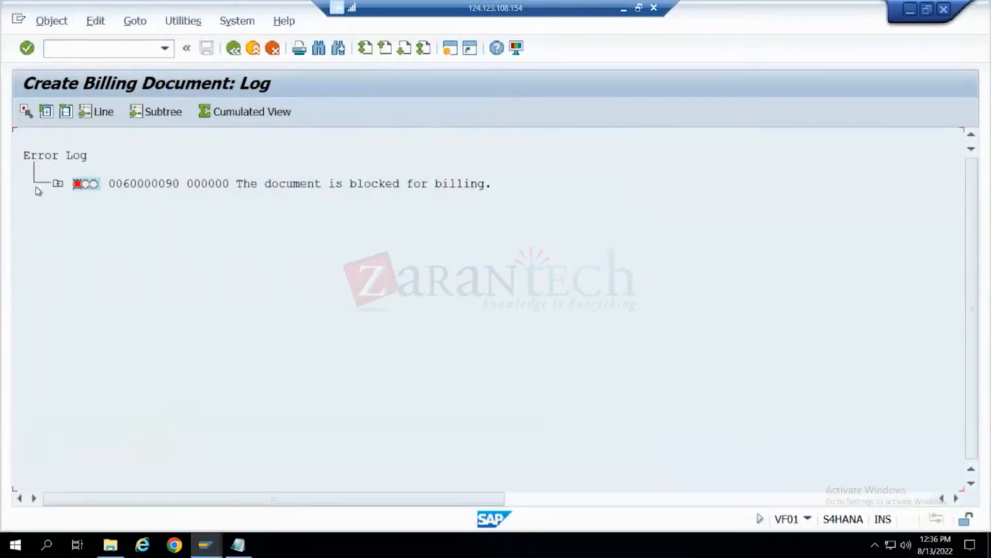
- Open the returns order for change in VA02, clear its billing block, and save the order
click(232, 49)
click(233, 49)
text(va02)
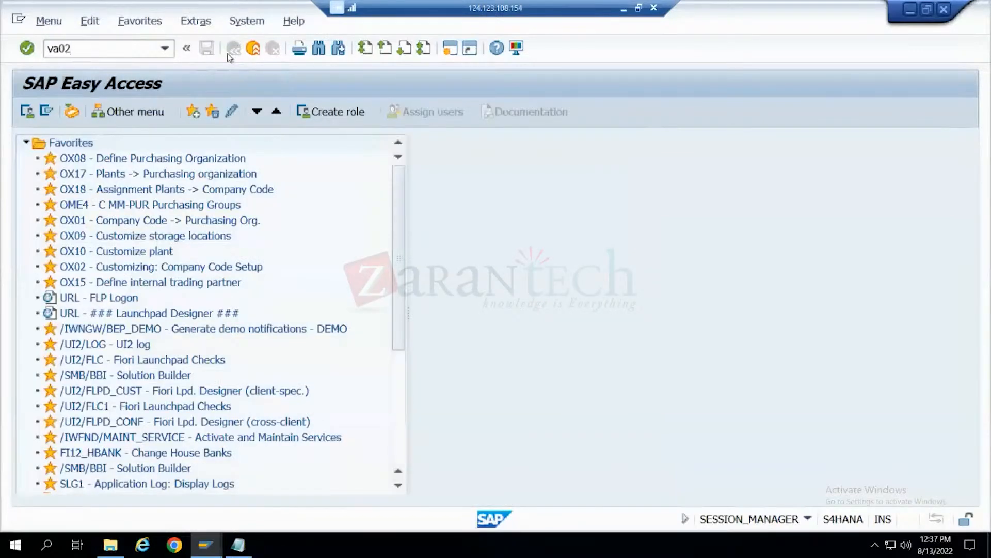
key(Return)
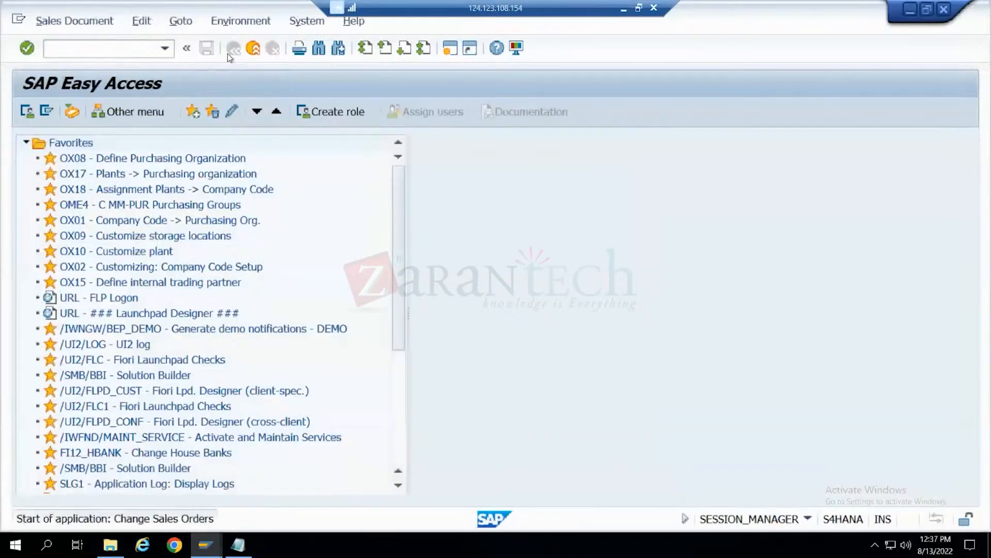
key(Return)
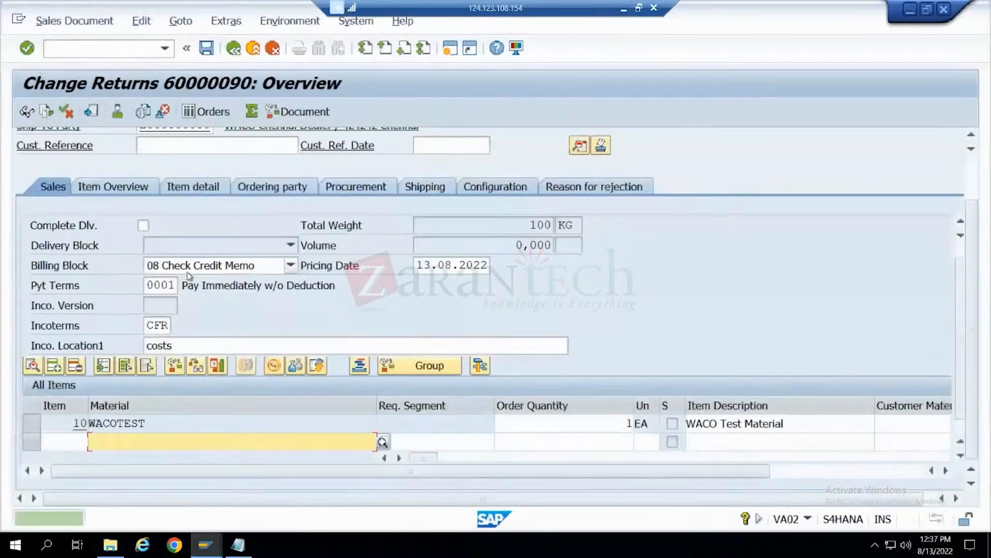
click(291, 265)
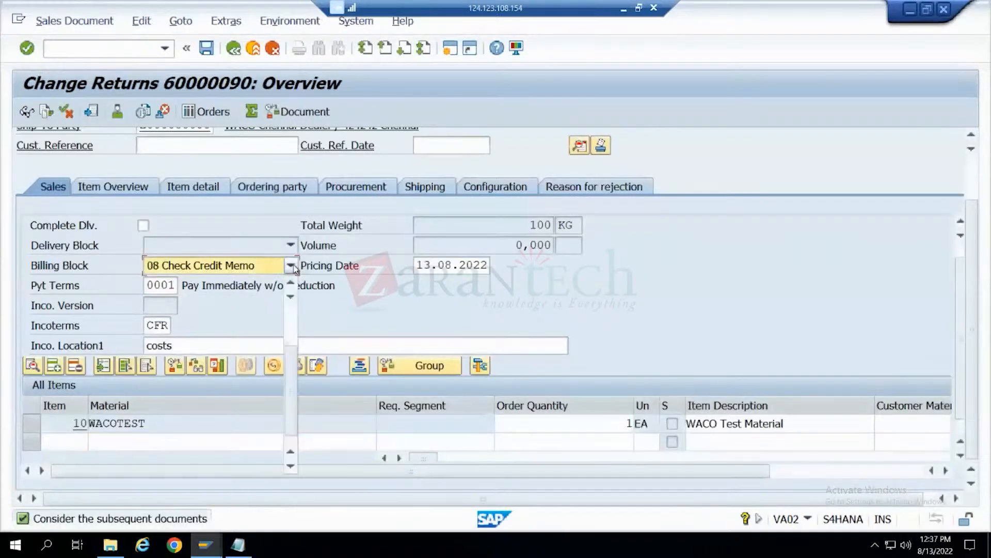
scroll(218, 285, down, 2)
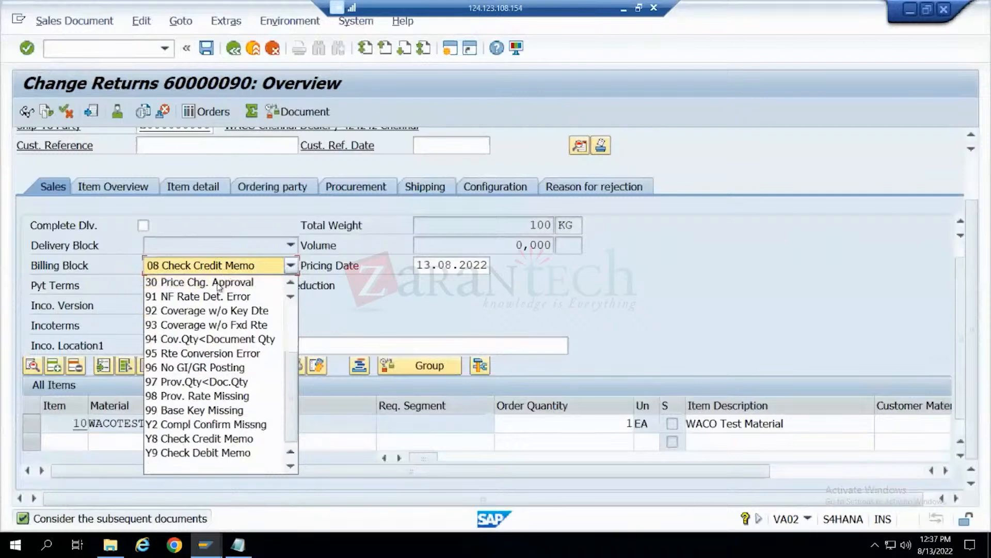
click(238, 469)
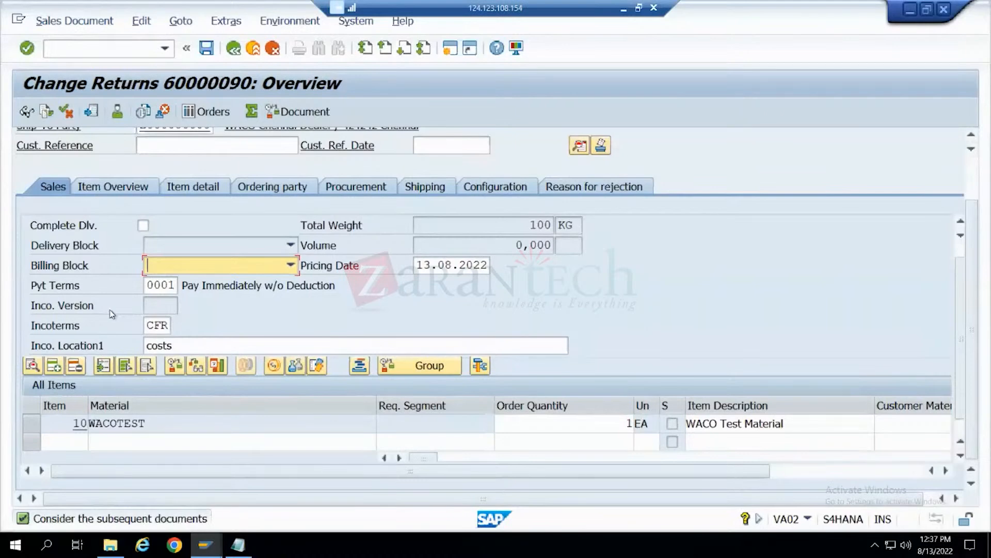
click(208, 54)
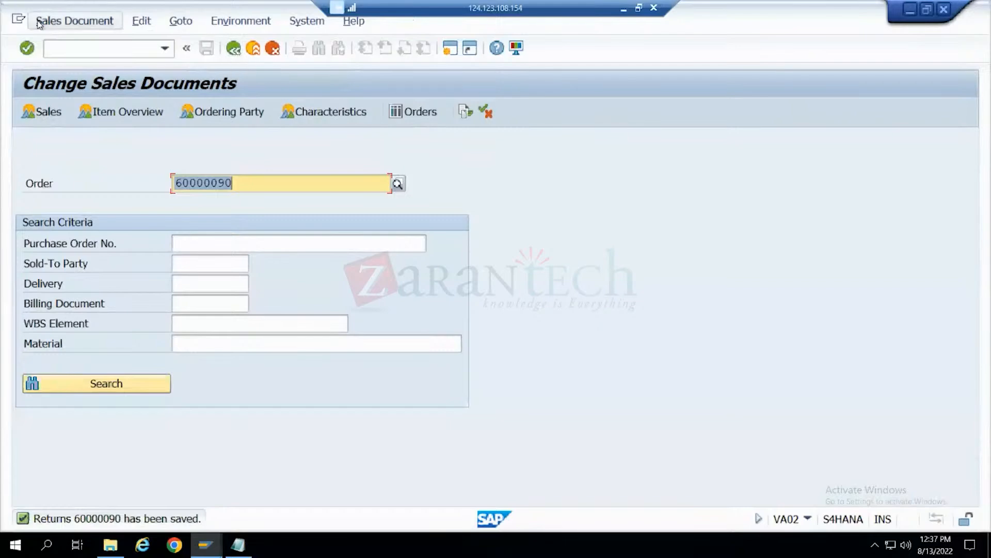
- Create the RE Credit for Returns billing document from the returns order in VF01 and save it
click(233, 48)
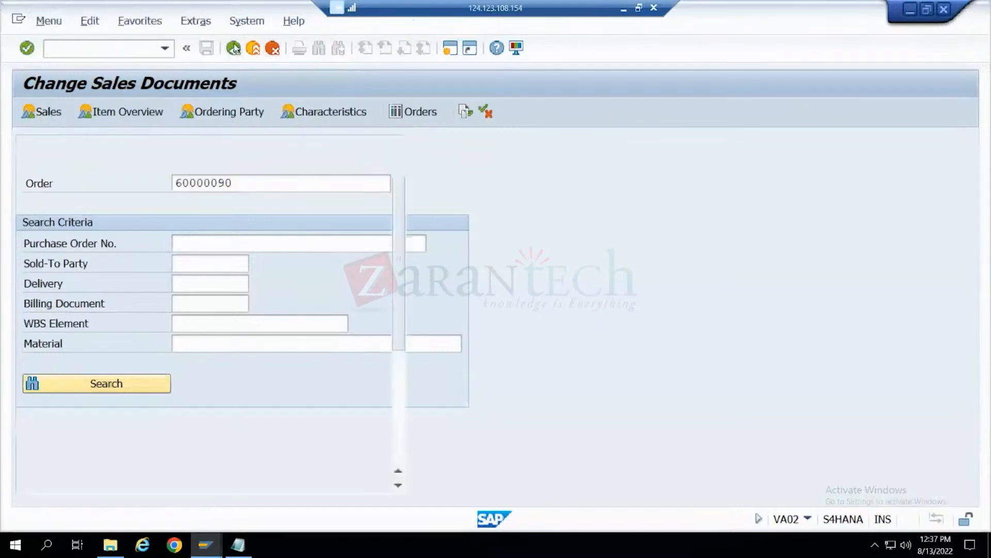
text(vf01)
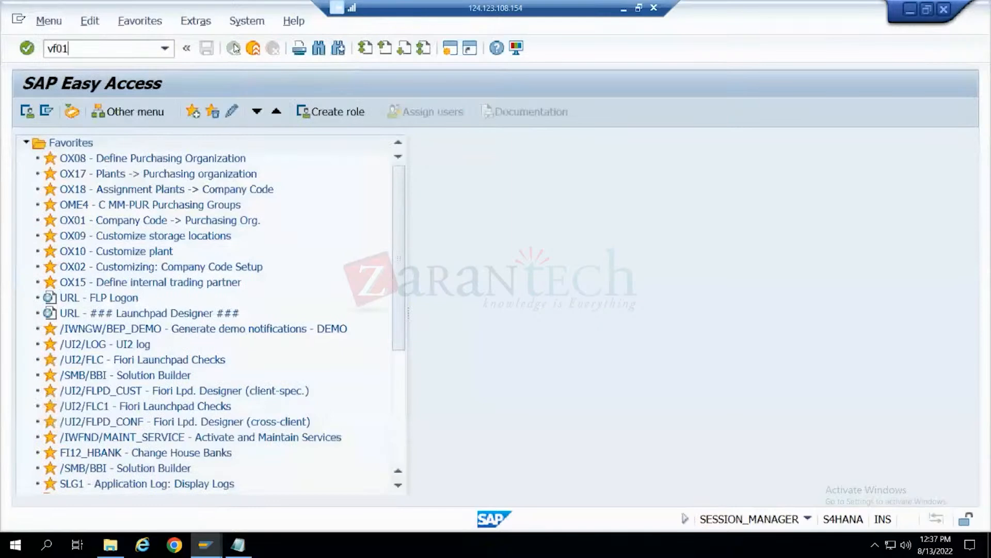
key(Return)
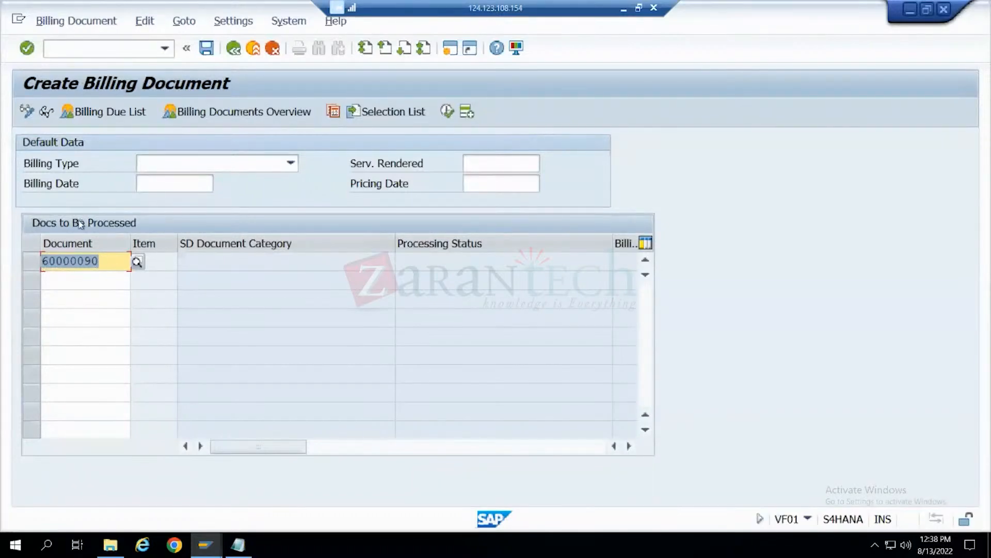
key(Return)
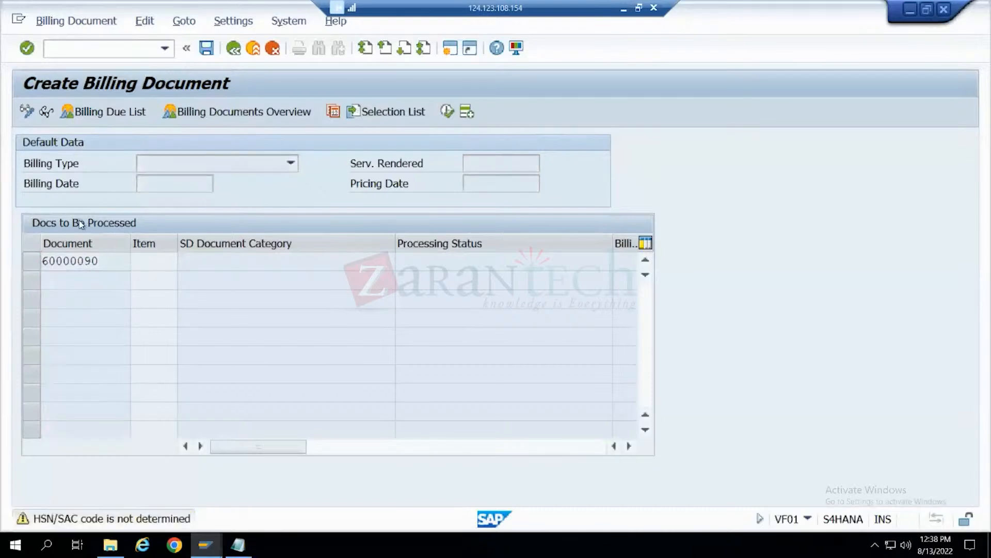
key(Return)
key(Return)
key(Return)
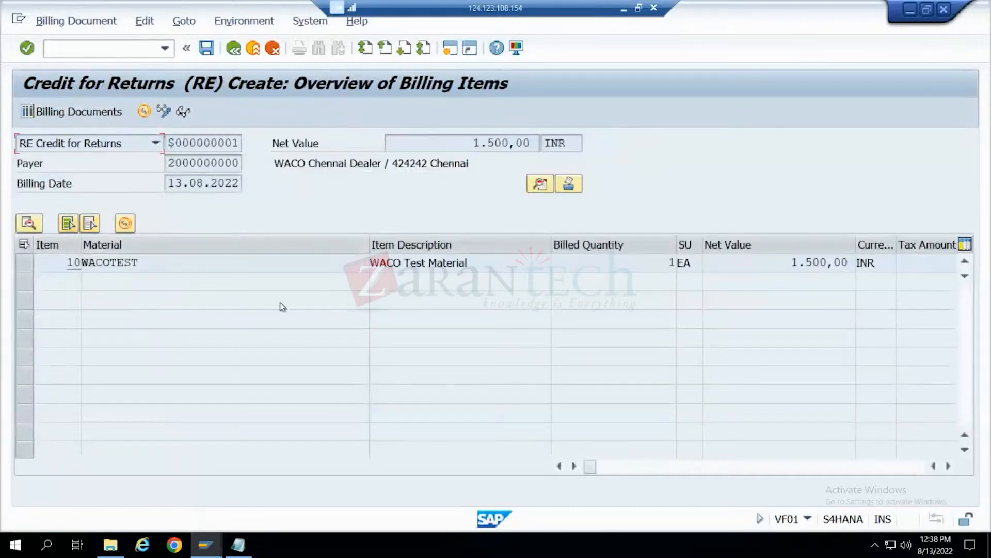
click(206, 49)
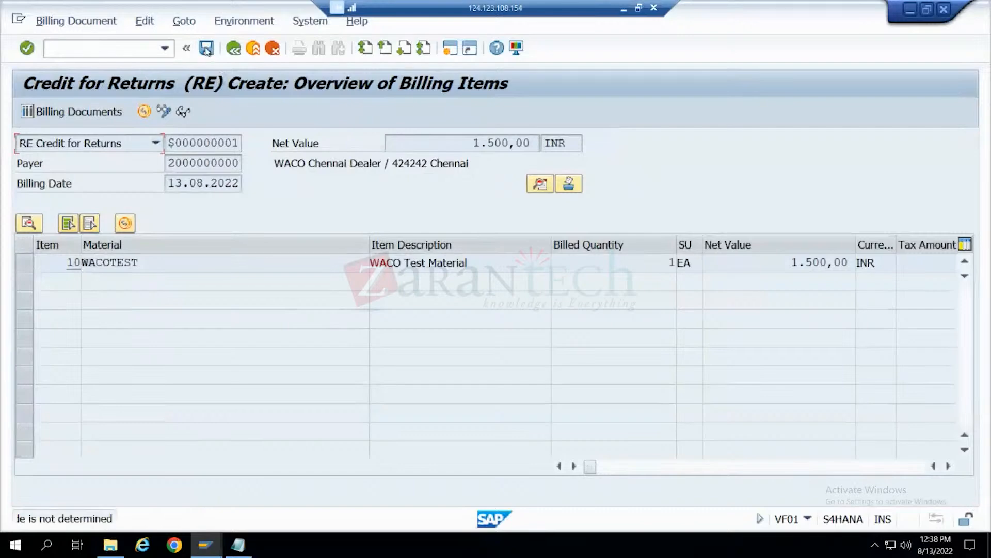
key(Return)
key(Return)
key(Return)
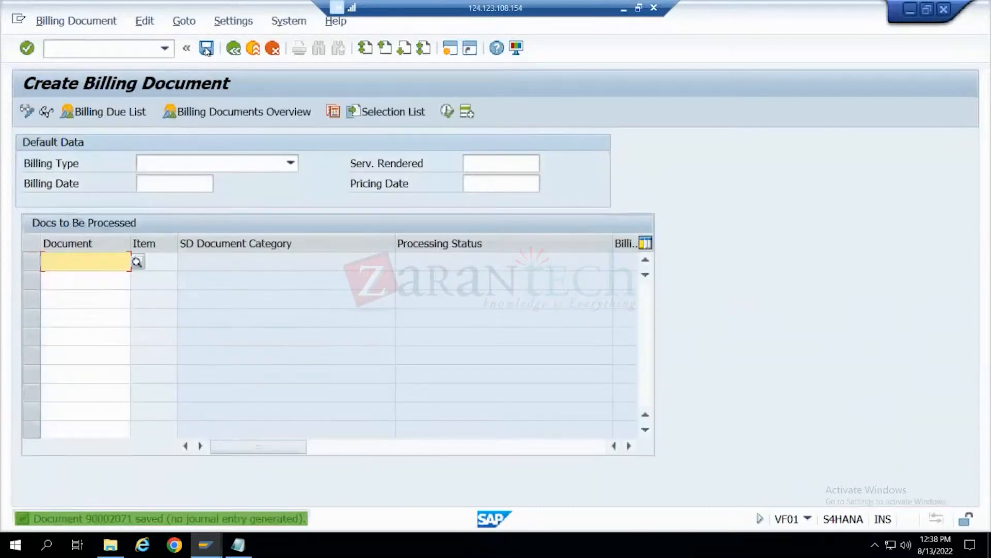
- Display the saved credit for returns and its document flow, consulting the returns billing notes in Notepad in between
click(76, 21)
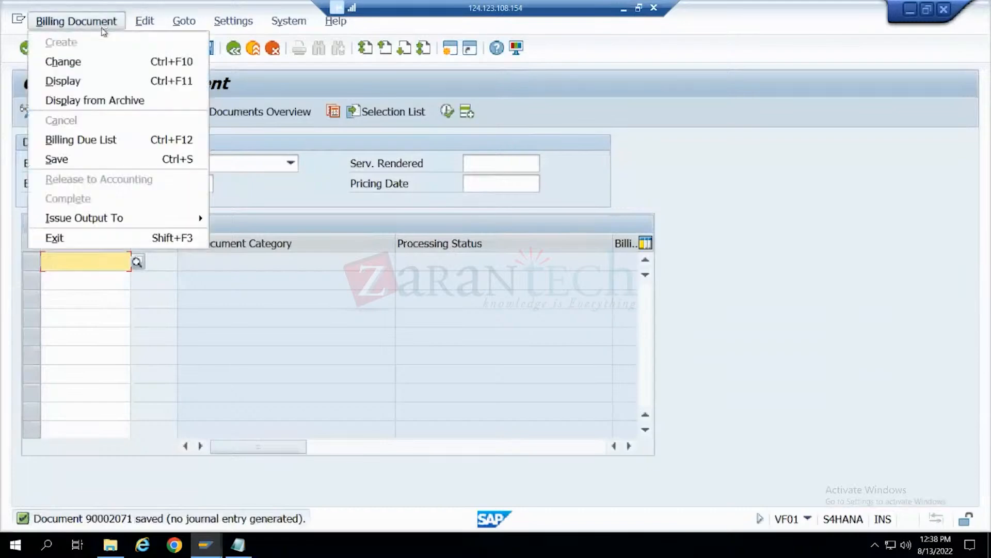
click(102, 79)
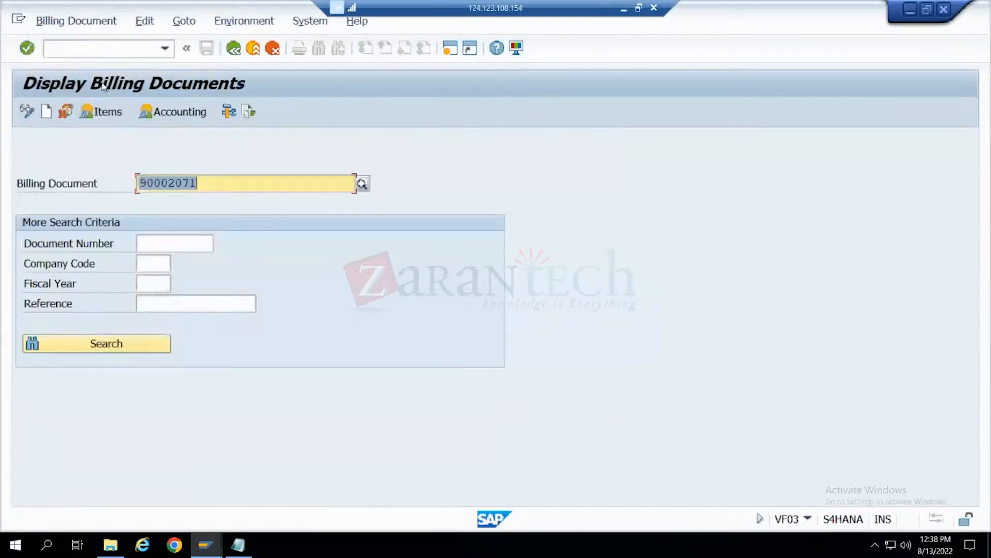
key(Return)
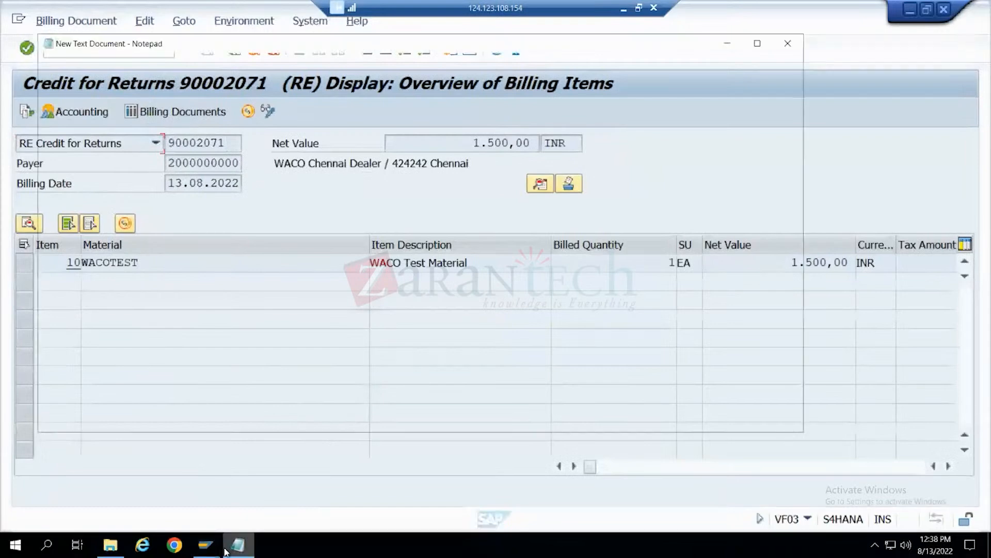
click(226, 550)
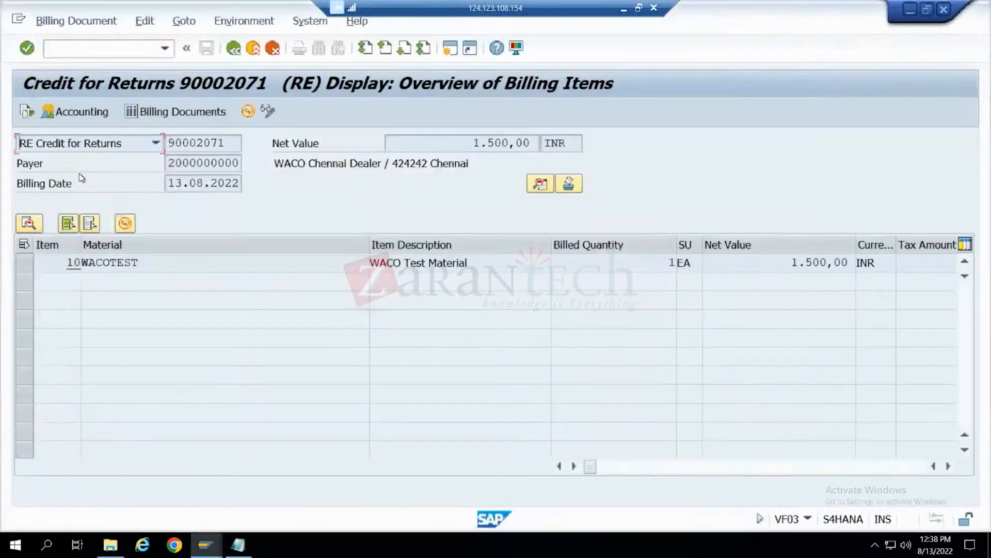
click(130, 454)
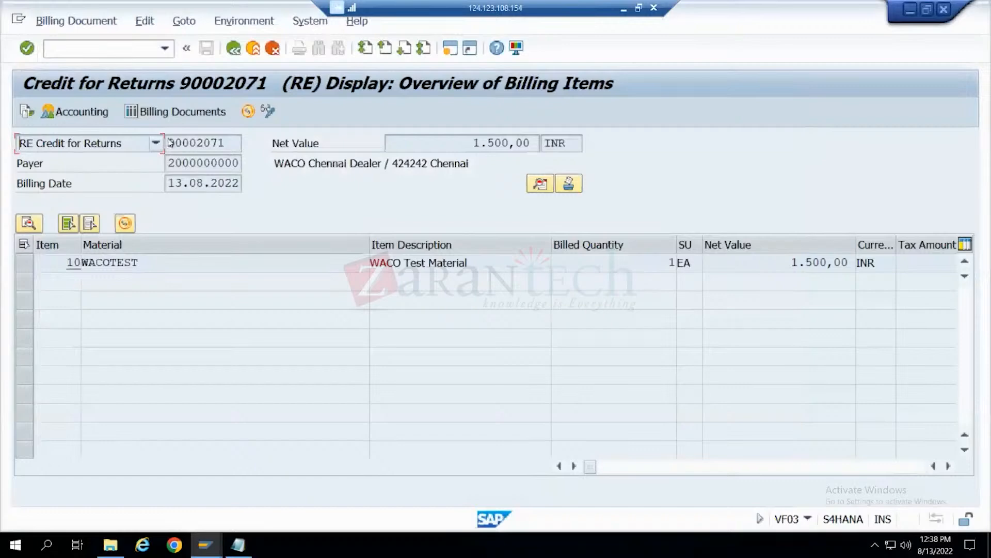
click(29, 113)
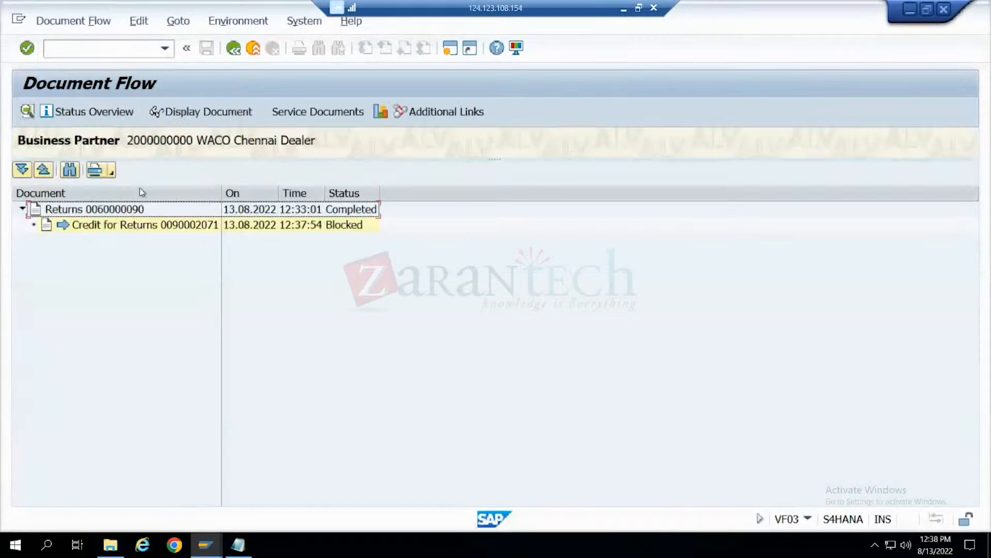
- Open VA03 and display the document flow of the returns order
click(233, 52)
click(232, 49)
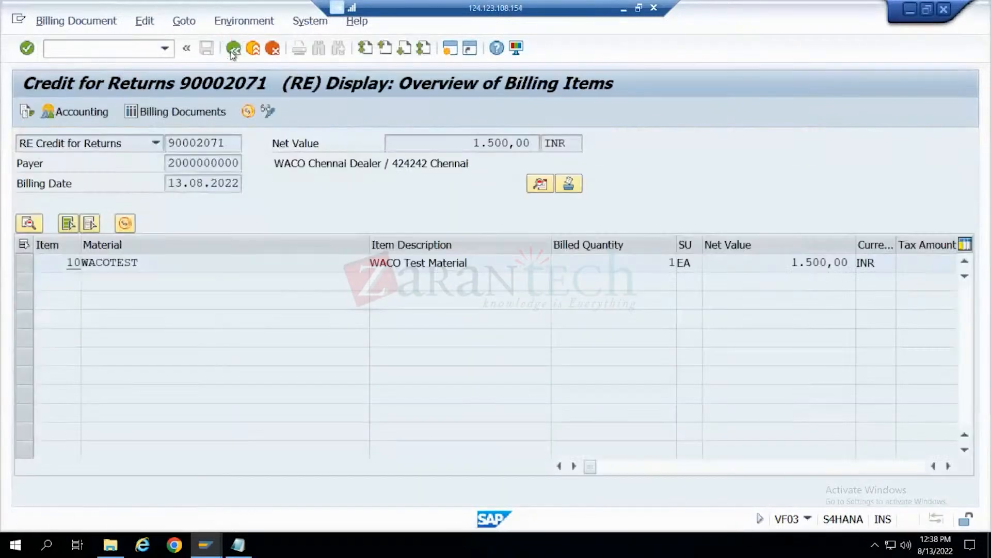
click(232, 49)
click(232, 49)
text(va03)
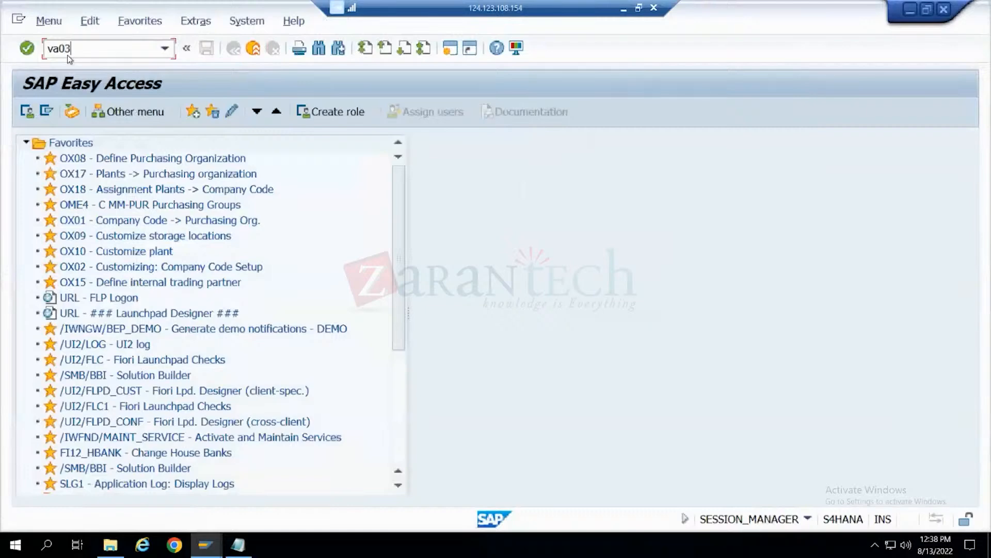
key(Return)
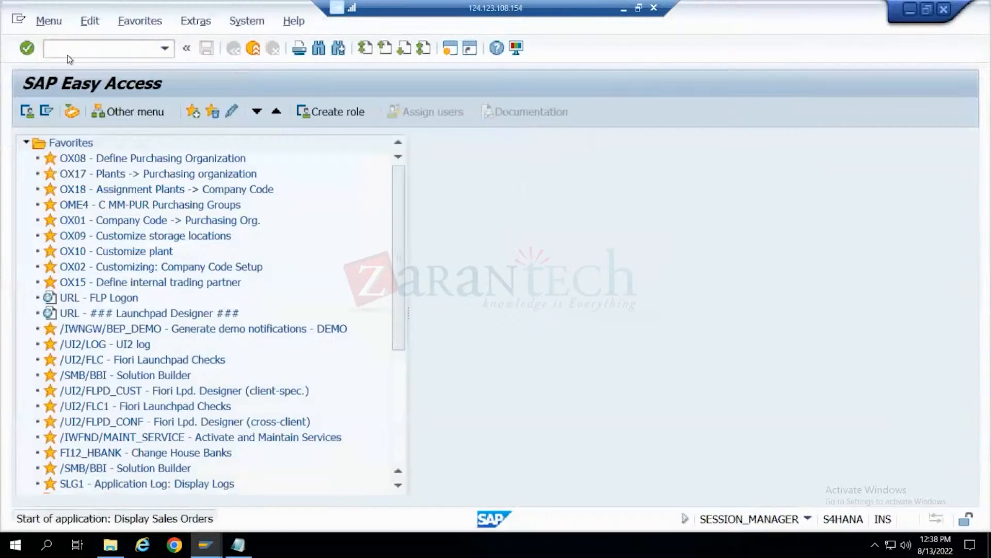
click(466, 111)
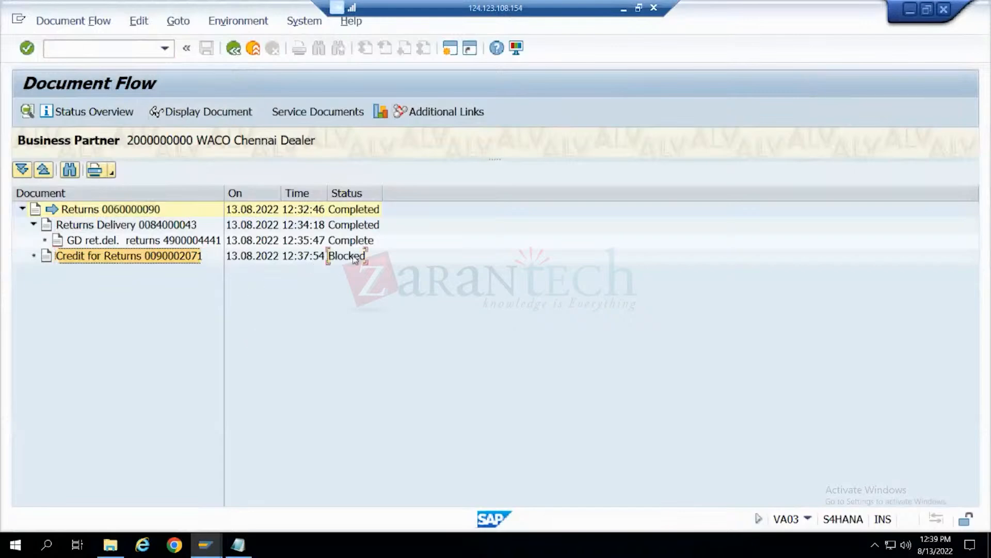
- Try to release the credit for returns to accounting from the change transaction, and return to the returns order's document flow
click(146, 259)
click(180, 111)
click(90, 26)
click(88, 62)
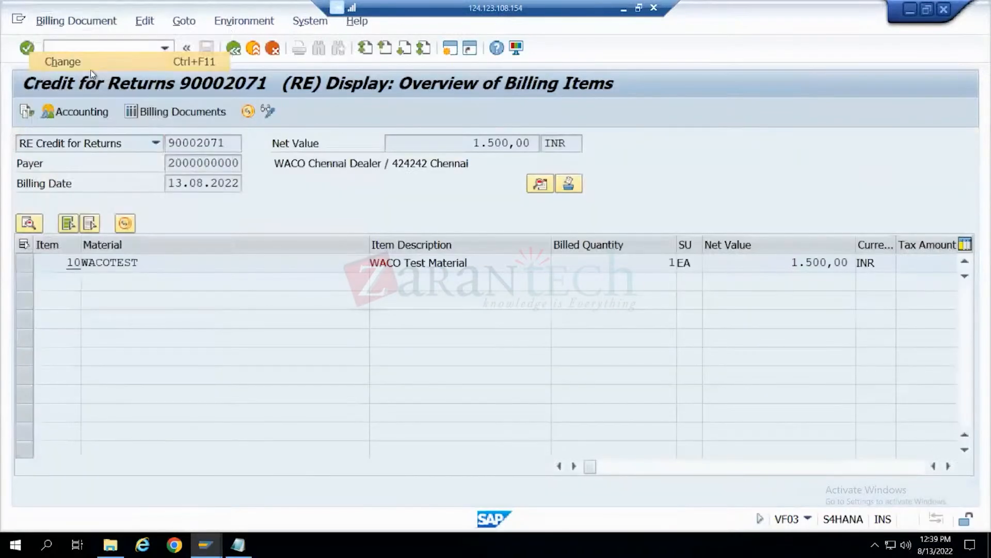
click(248, 113)
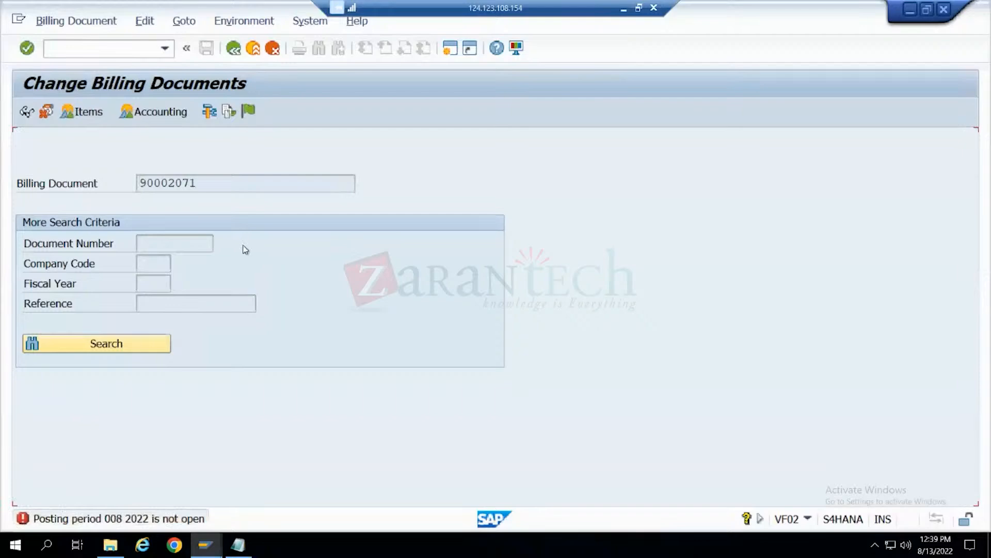
key(Return)
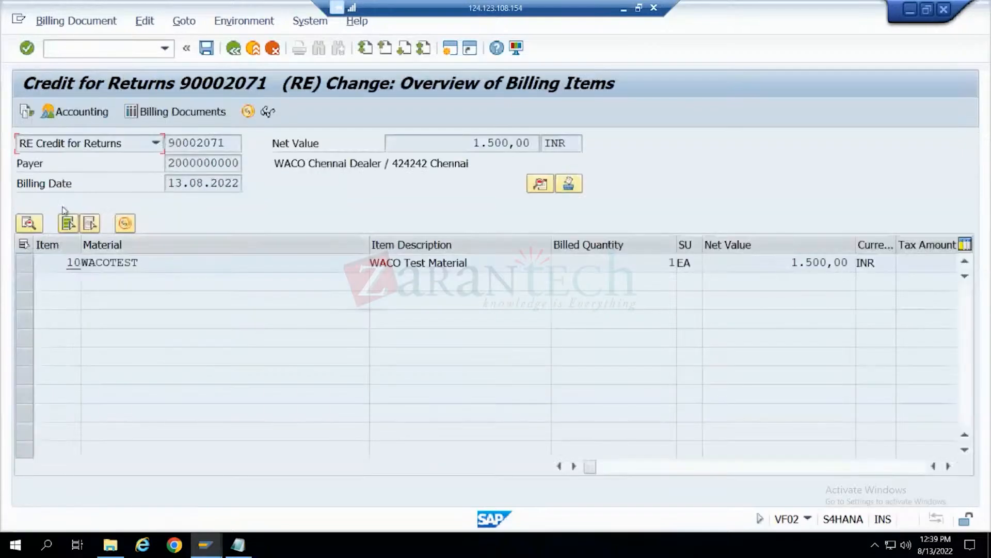
click(234, 48)
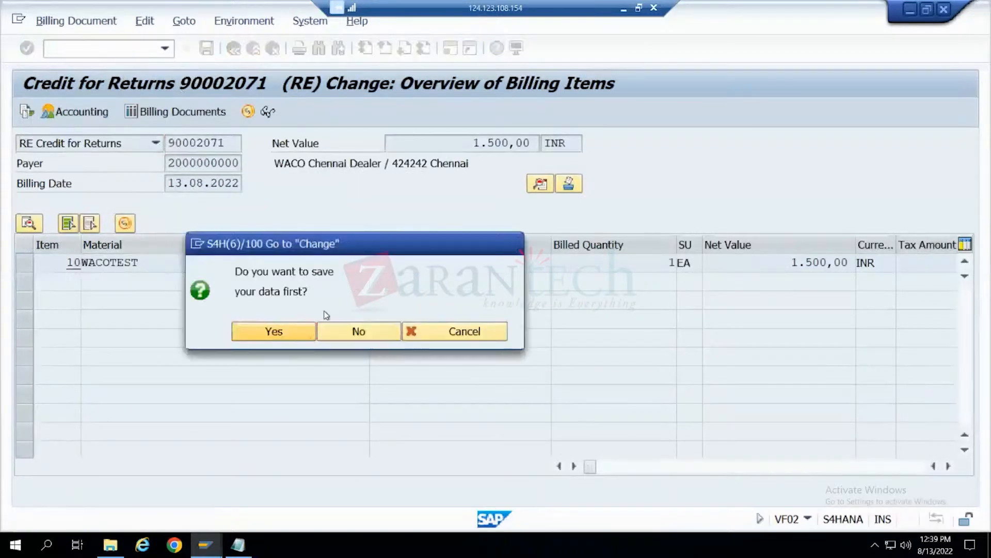
click(297, 331)
click(272, 49)
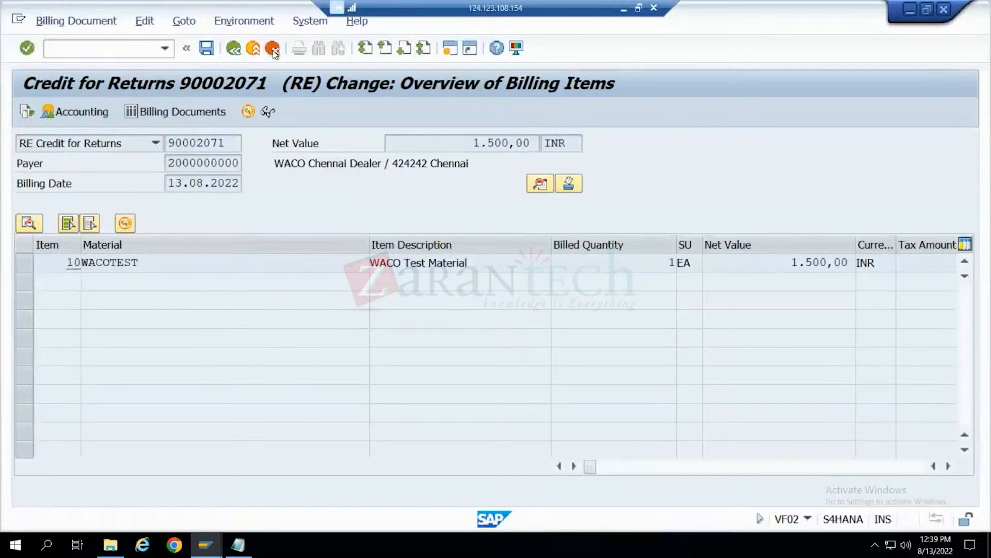
click(312, 371)
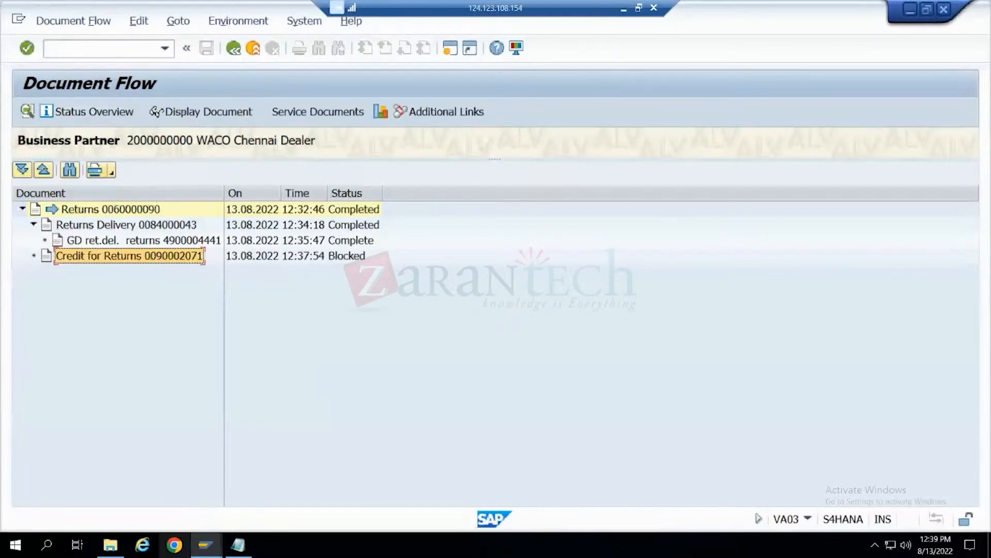
- Switch to Notepad, append "- generated from Returns order" to the Credit memo line, maximize the window, and add two line breaks below
click(247, 549)
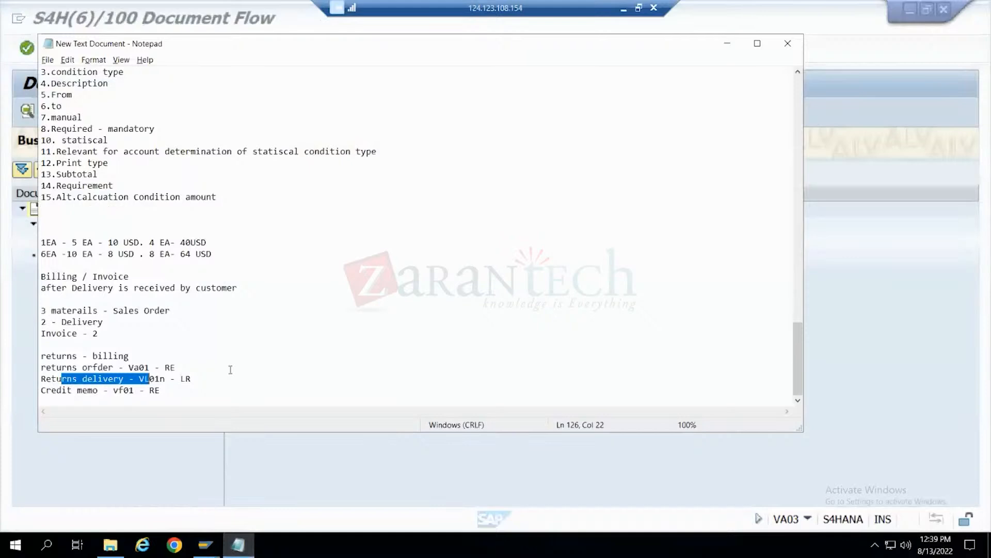
click(163, 392)
text(- )
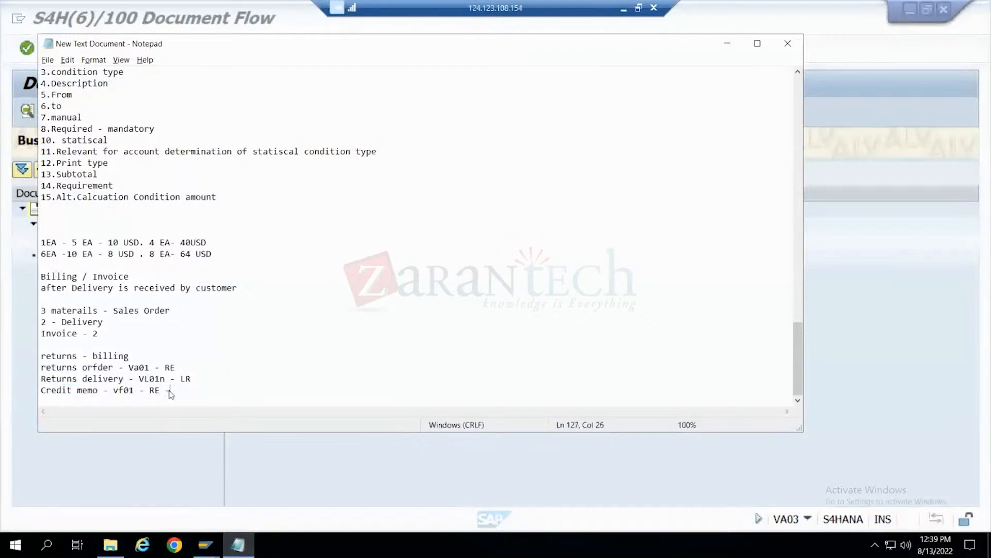
text(generated from R)
text(eturns order)
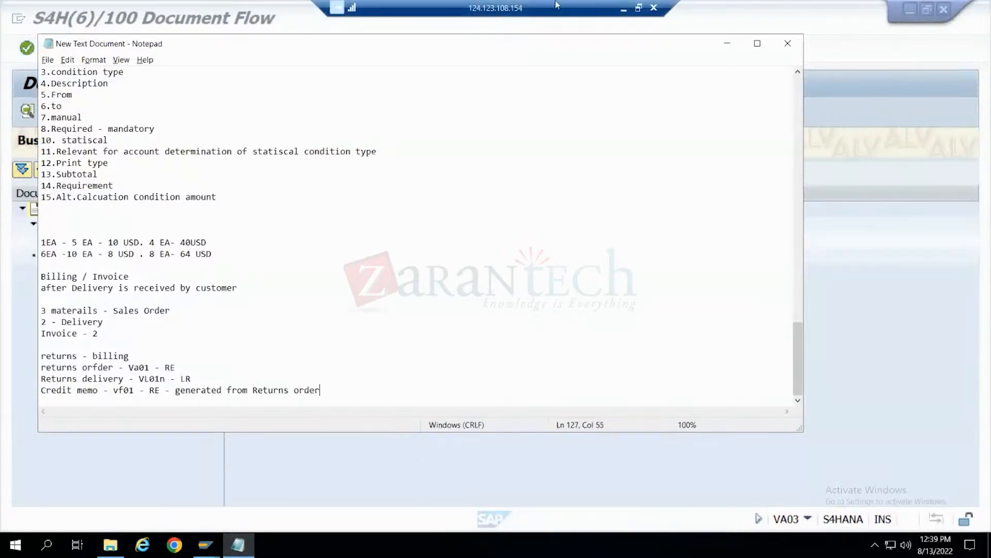
click(758, 44)
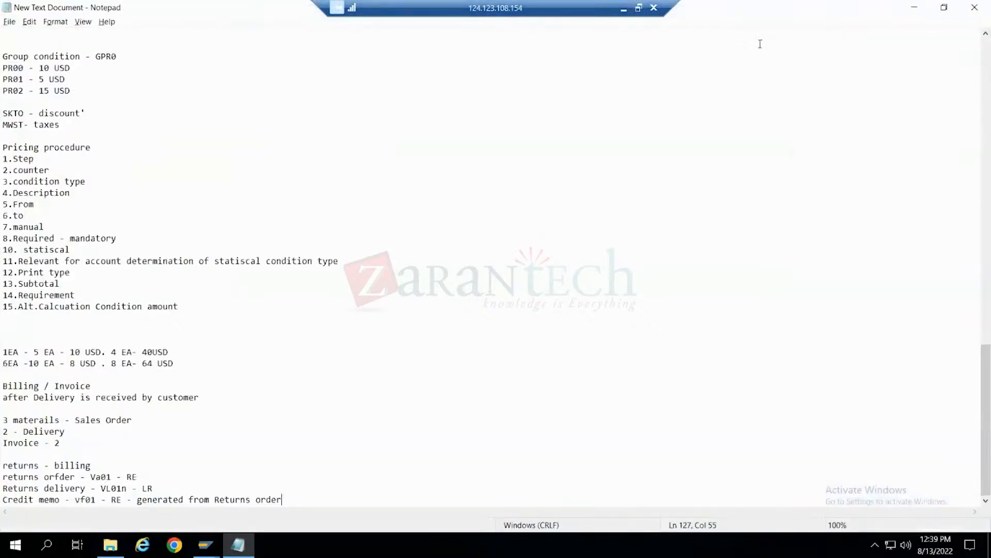
key(Return)
key(Return)
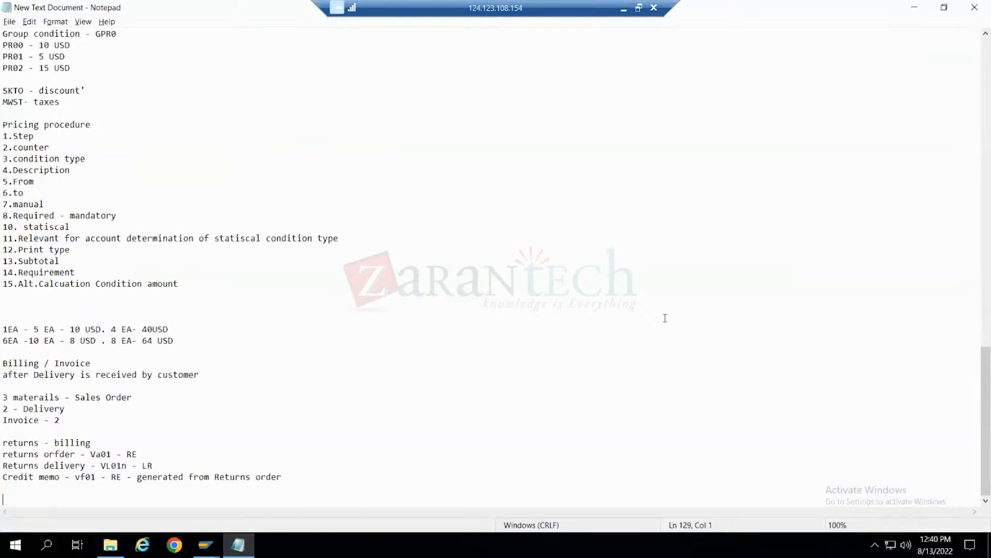
- Switch to the SAP session showing the returns document flow and leave VA03 back to SAP Easy Access
click(206, 545)
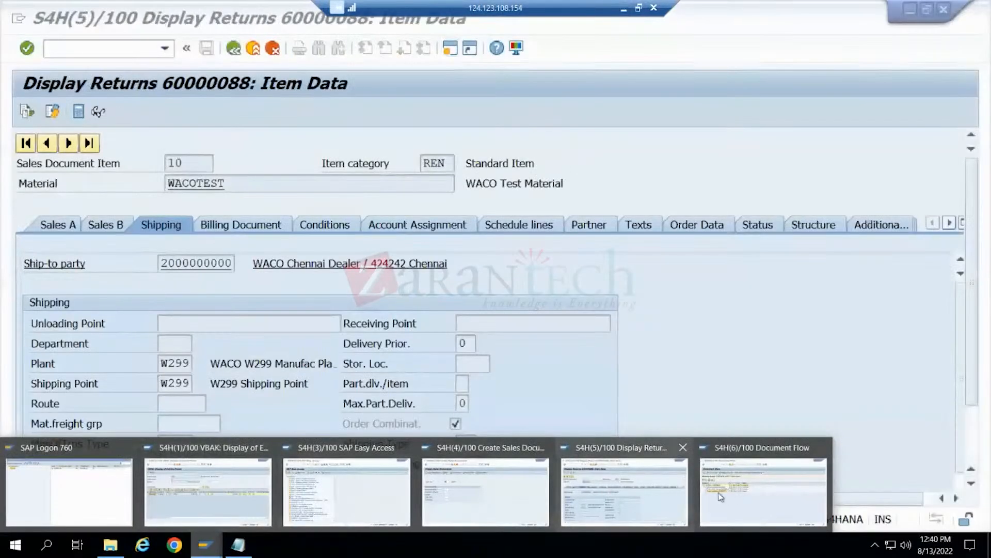
click(721, 497)
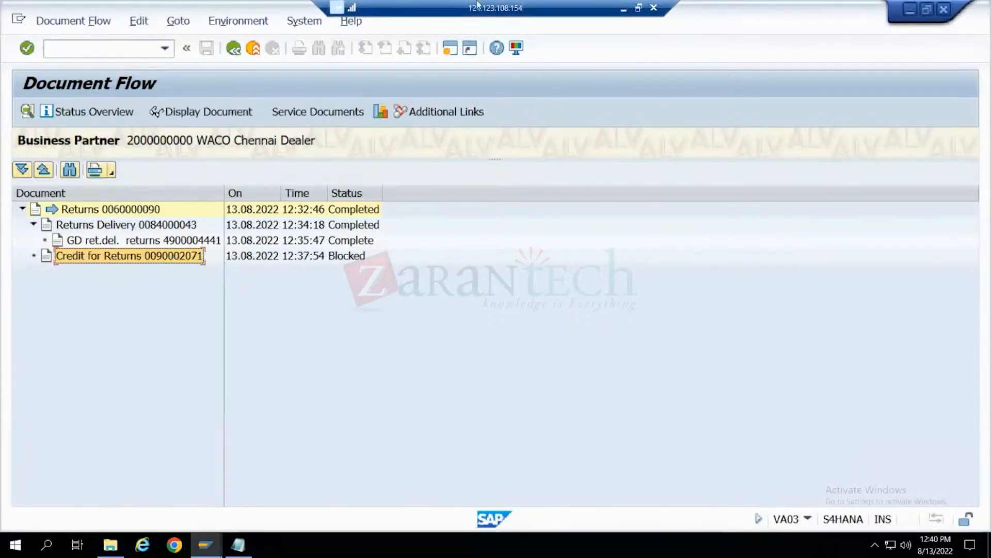
click(239, 50)
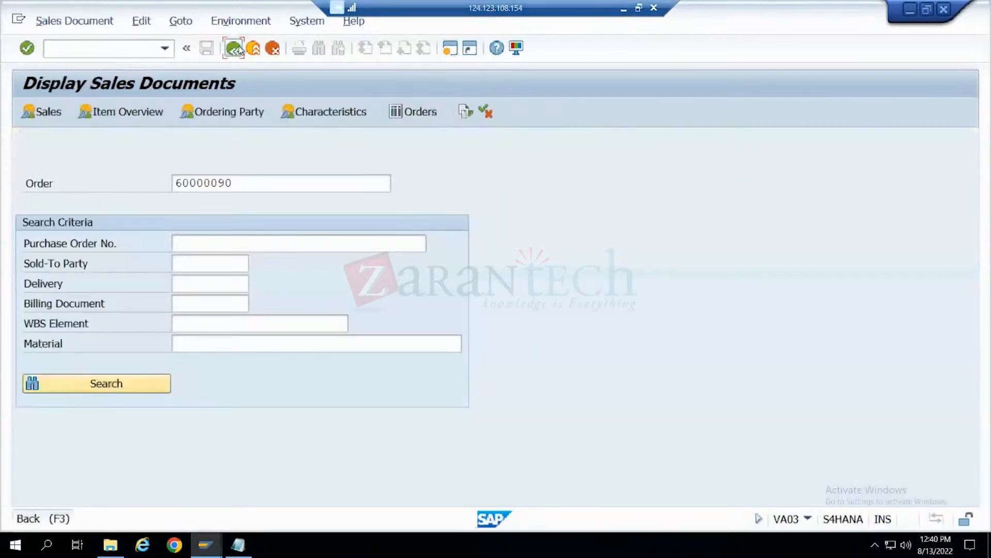
click(235, 49)
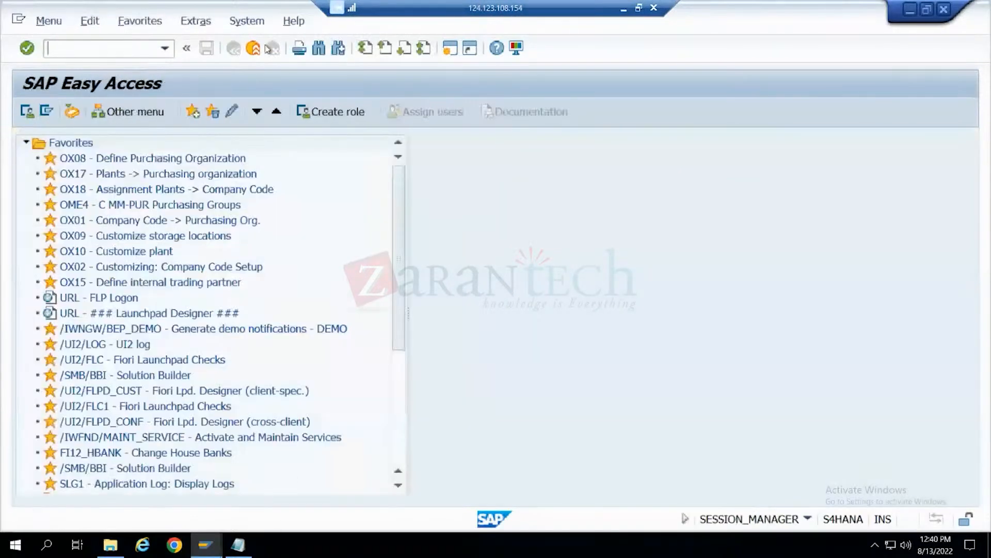
- Switch to Notepad, review the notes, and delete two blank lines above the "1EA - 5 EA - 10 USD" line
key(alt+Tab)
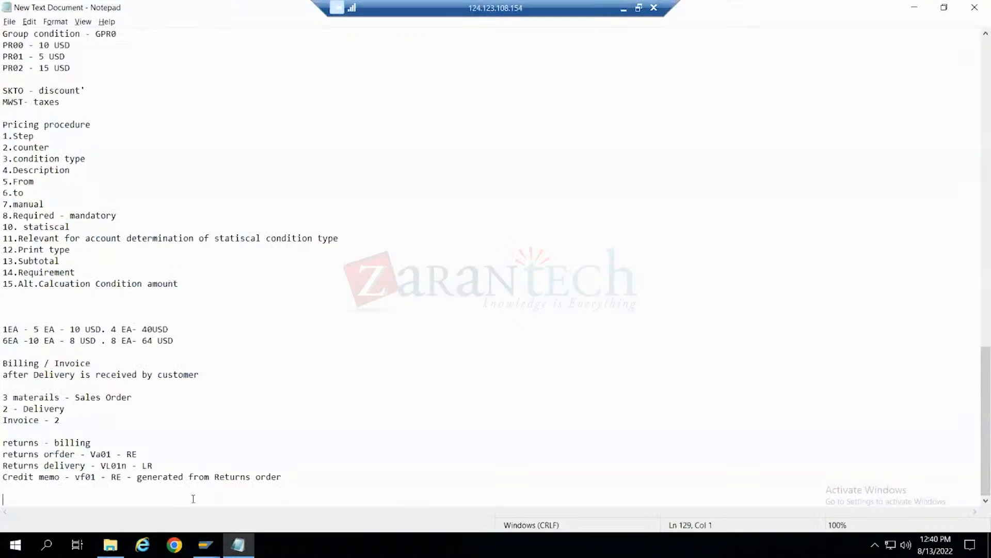
drag(323, 473, 11, 28)
scroll(144, 166, up, 18)
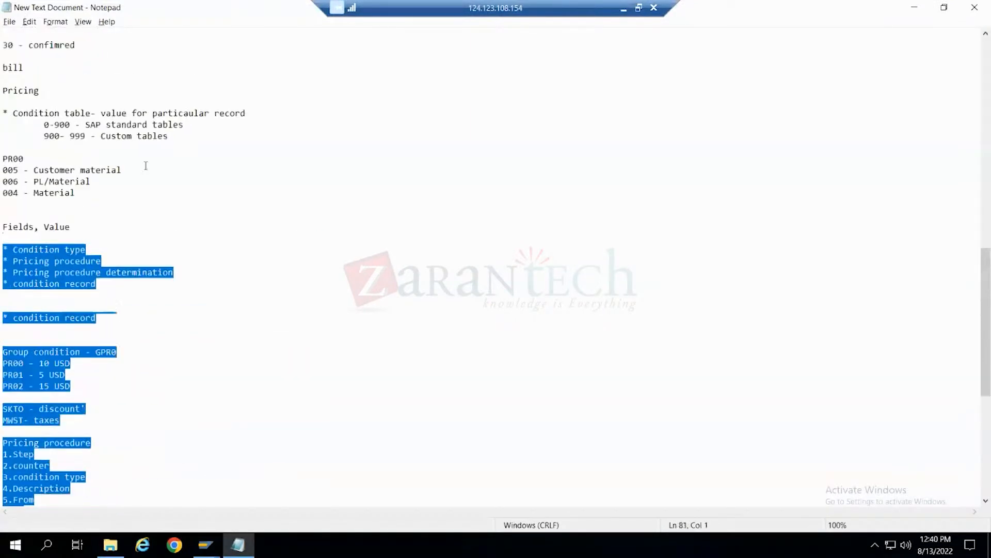
scroll(145, 165, down, 18)
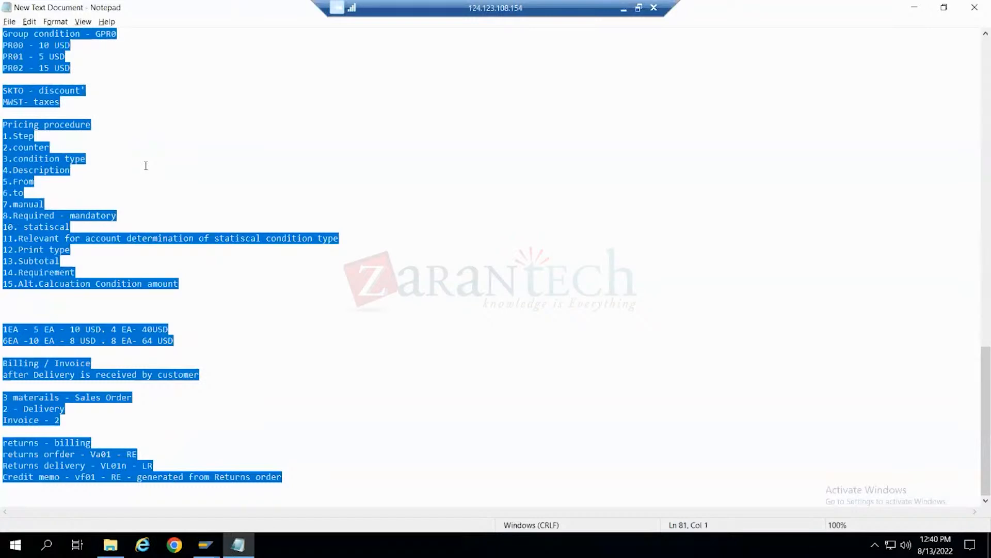
click(2, 308)
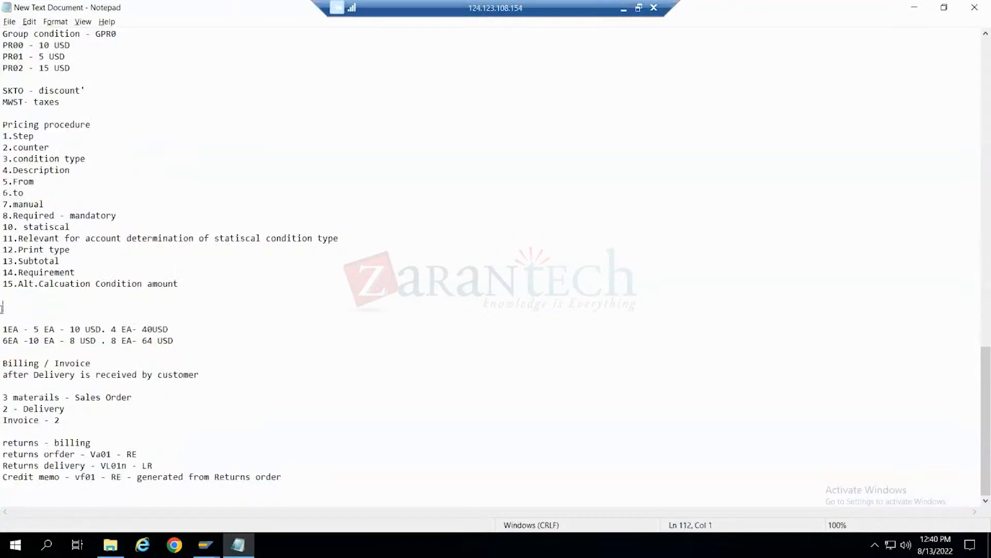
key(Delete)
key(Delete)
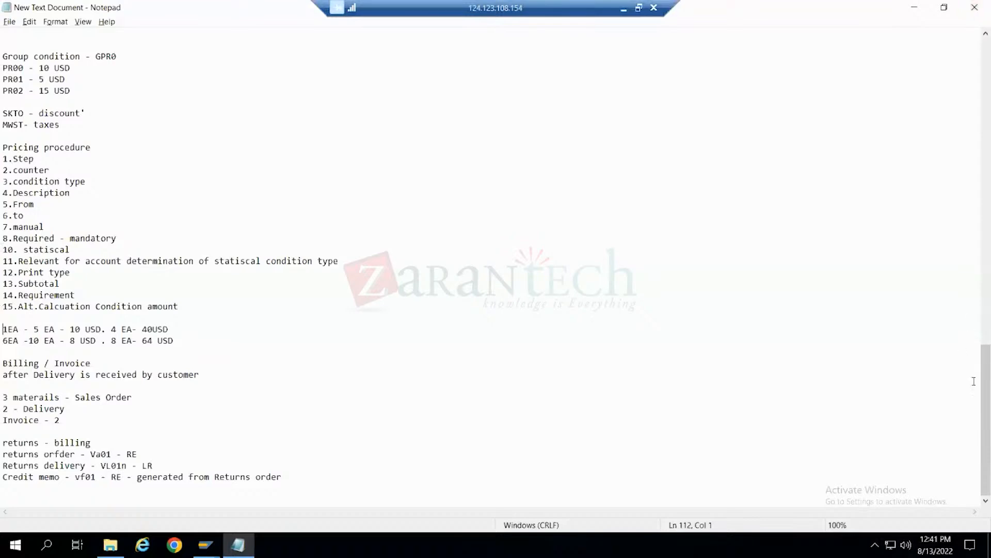
- Place the cursor at the end of the Credit memo line and save the text document
drag(984, 380, 986, 503)
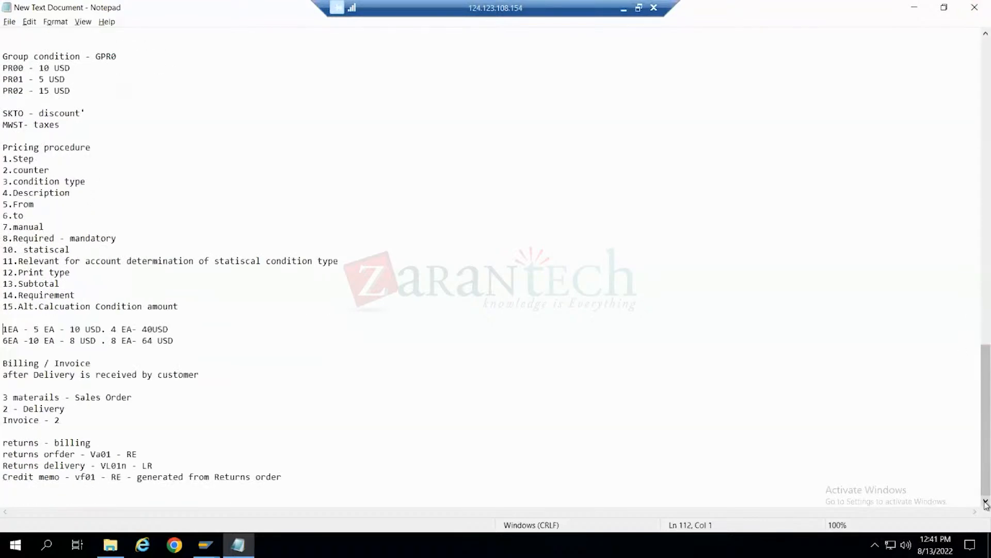
click(287, 476)
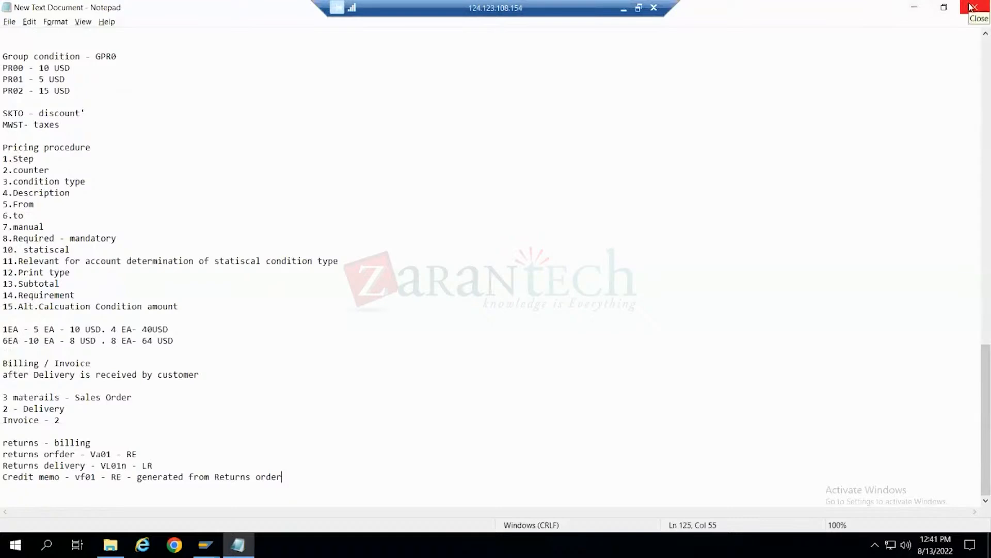
click(10, 22)
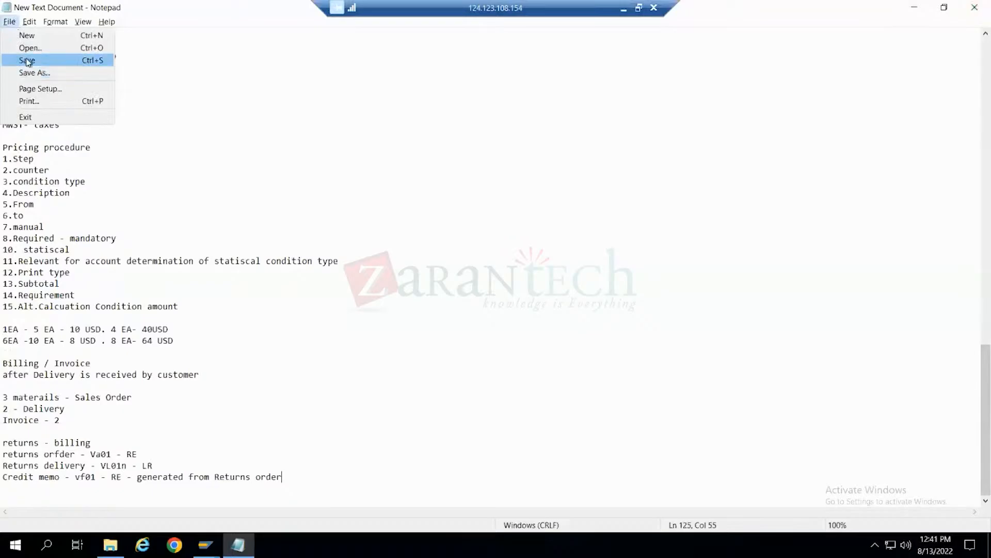
click(27, 61)
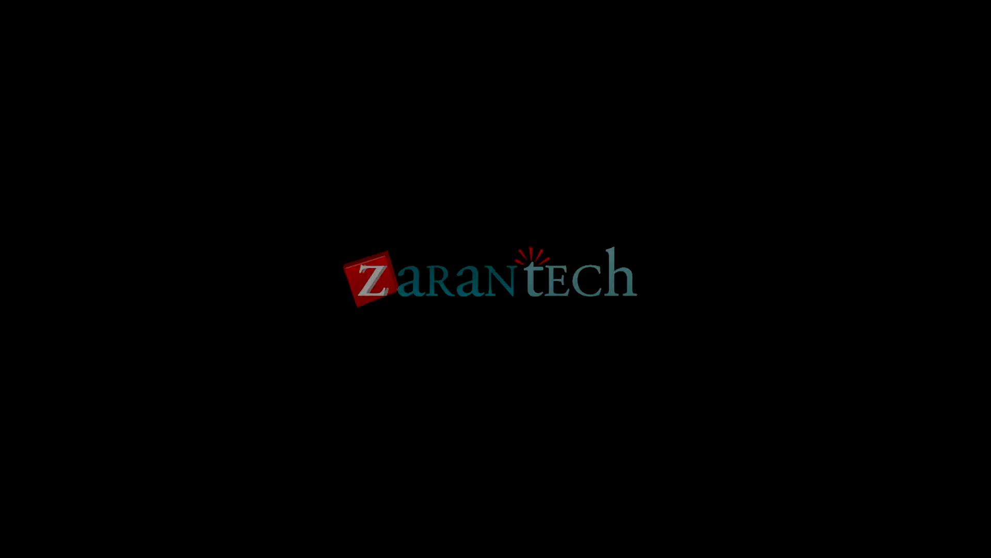